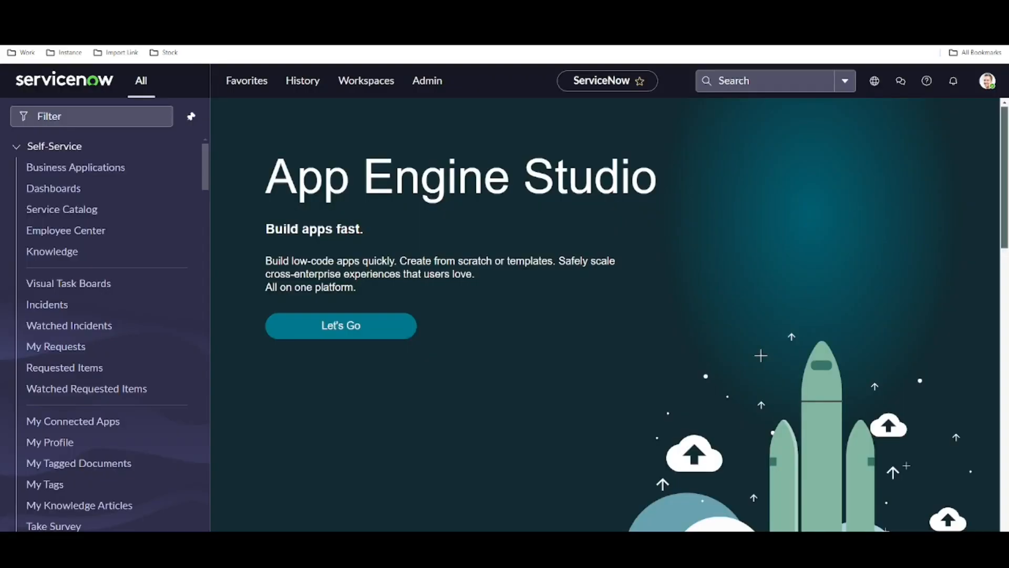
Find the Stories list under Agile Development and open story STRY0010019
left_click(93, 113)
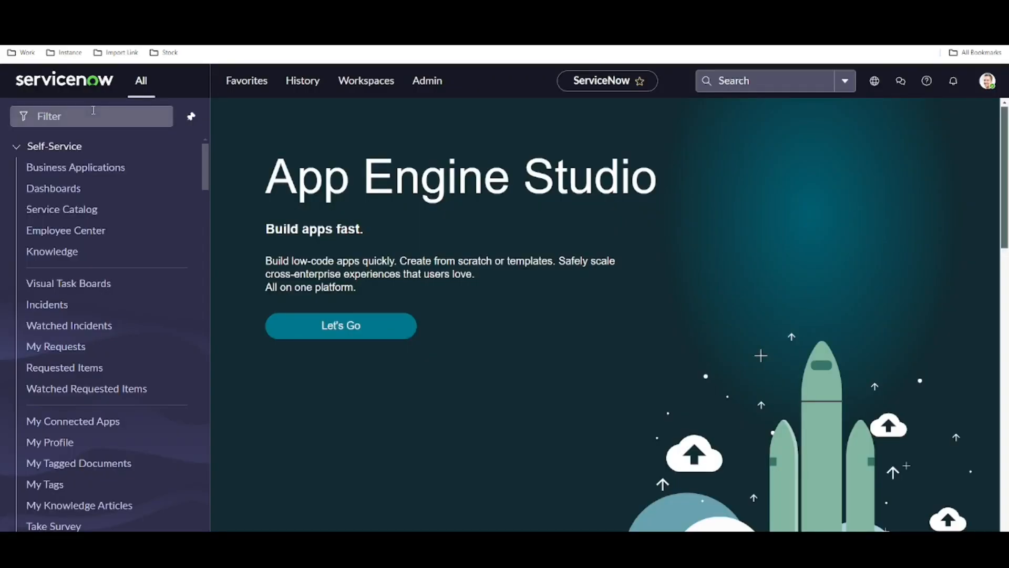
type("stories")
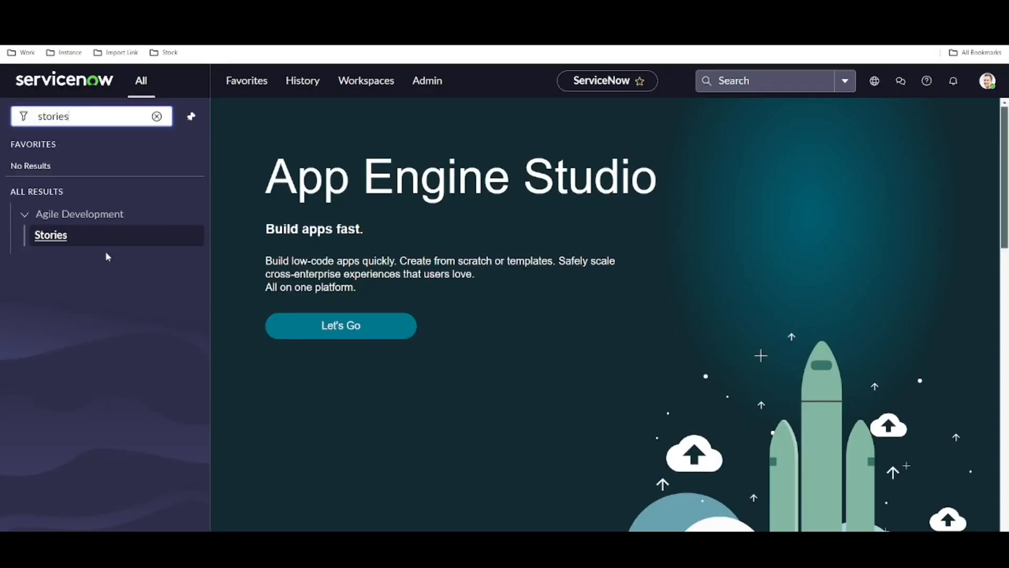
left_click(94, 238)
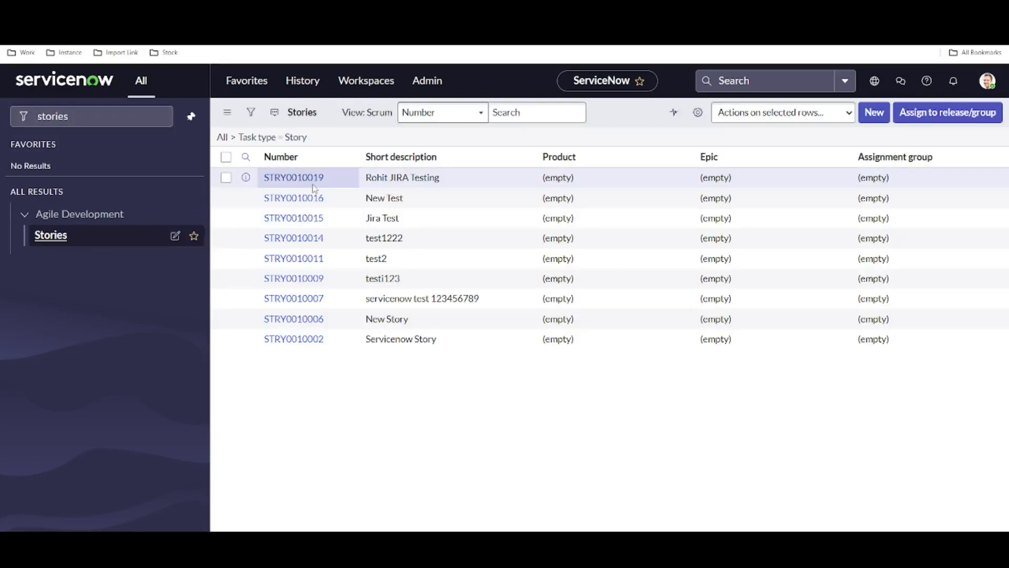
left_click(311, 212)
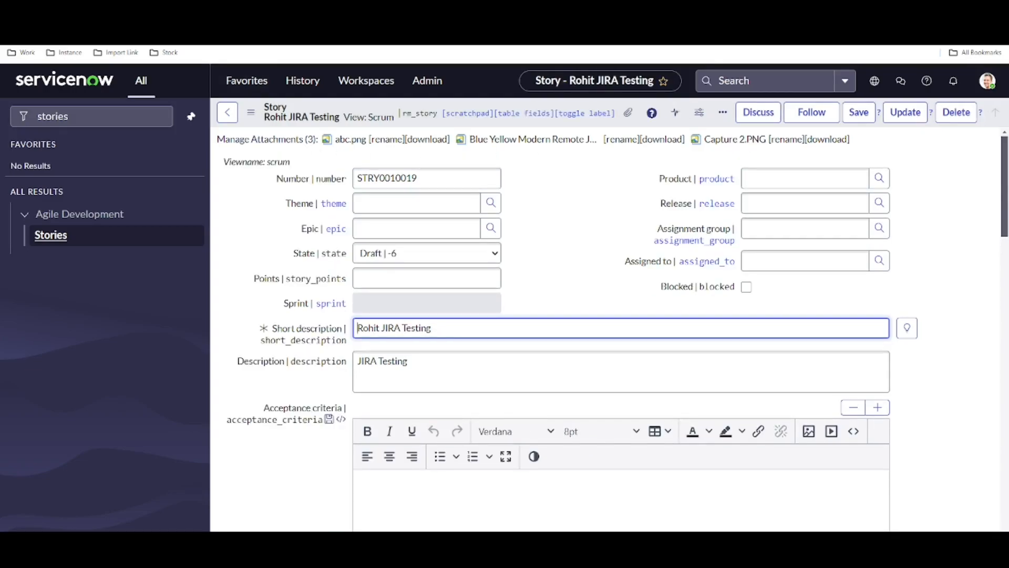
Switch to Jira, append "1" to the title of issue TRAN-33 and save it
key("ctrl+Tab")
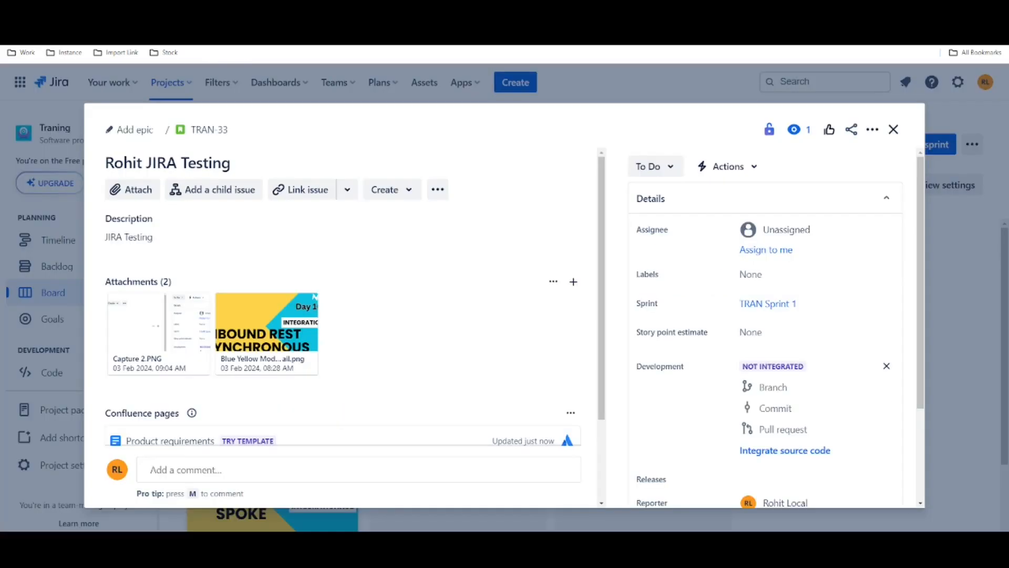
left_click(234, 163)
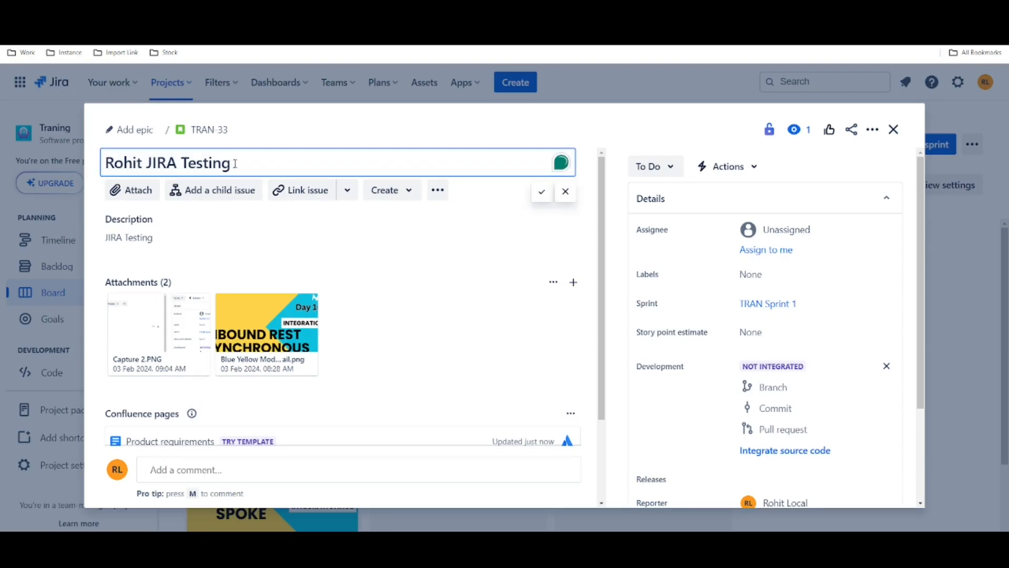
type("1")
left_click(542, 191)
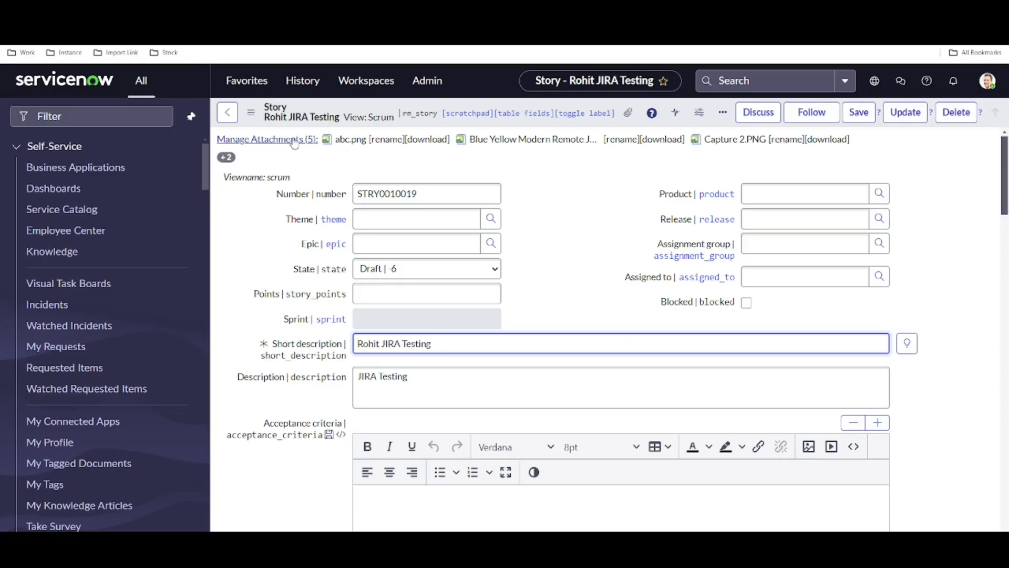
Return to the ServiceNow story and examine its attachments and the image uploads in its activity stream
scroll(323, 403, "down", 10)
scroll(323, 403, "down", 9)
scroll(403, 424, "up", 9)
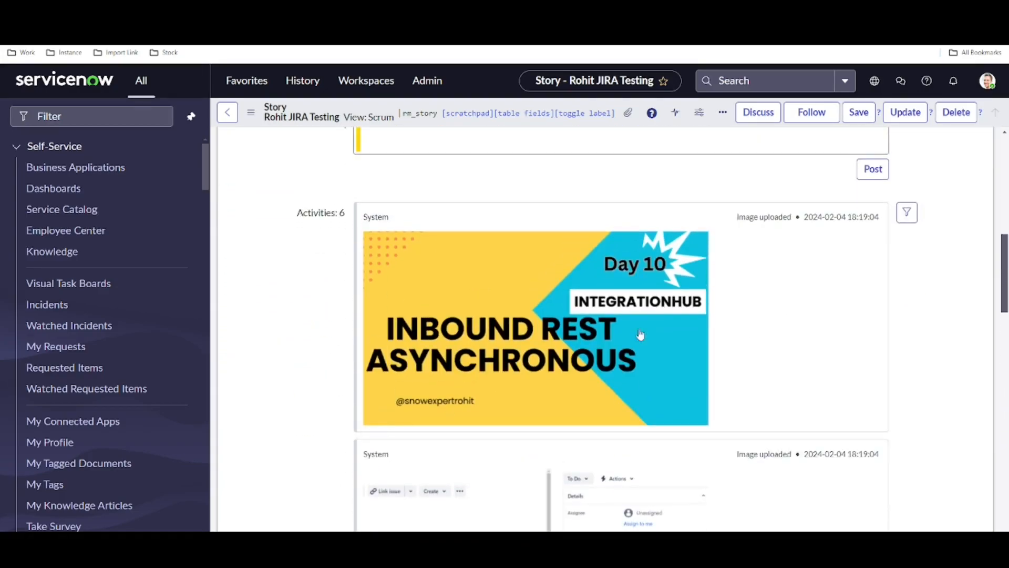
scroll(282, 306, "up", 1)
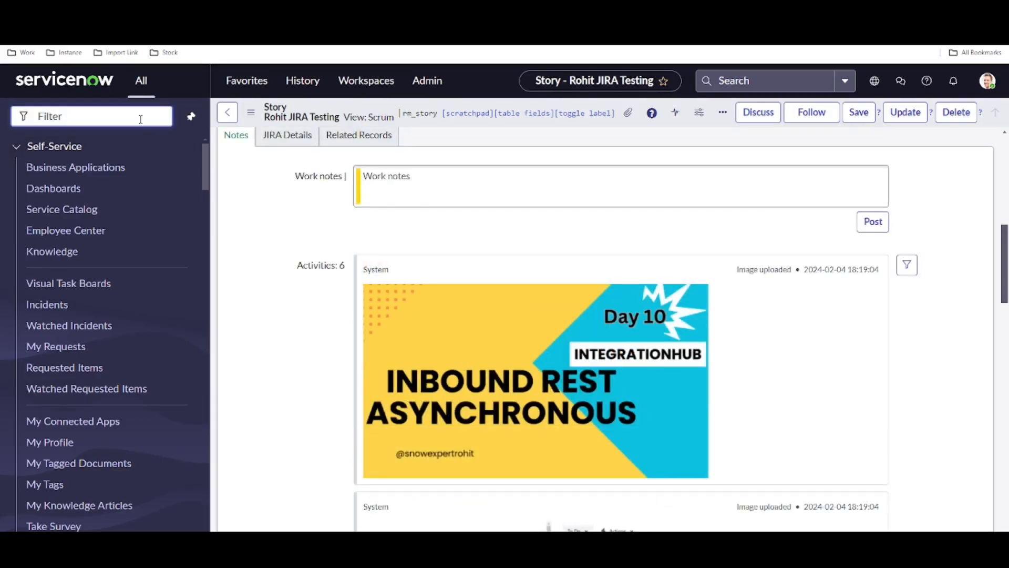
Find the External Trackers list and open a blank new tracker record from it
type("external")
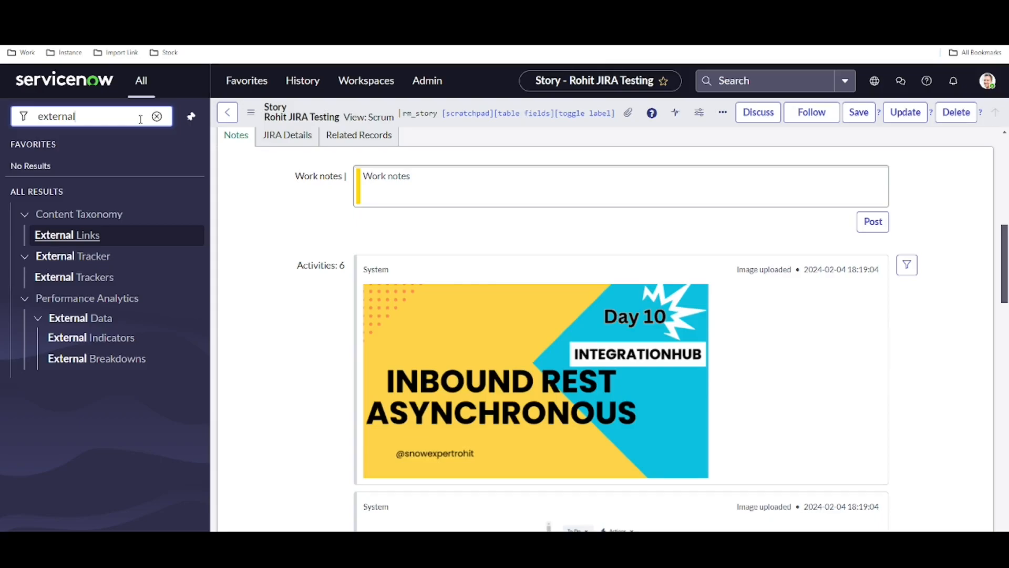
left_click(131, 277)
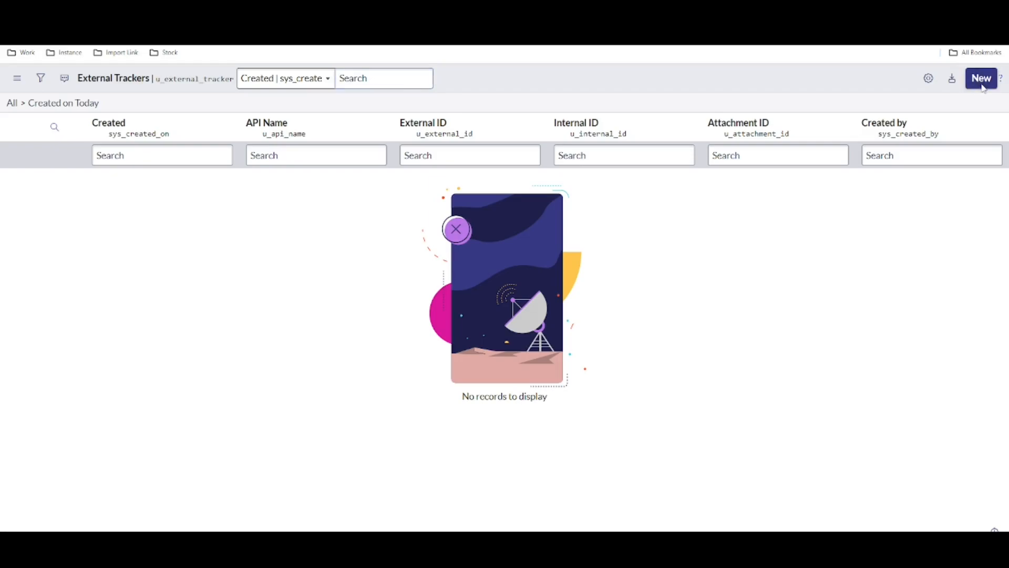
left_click(983, 87)
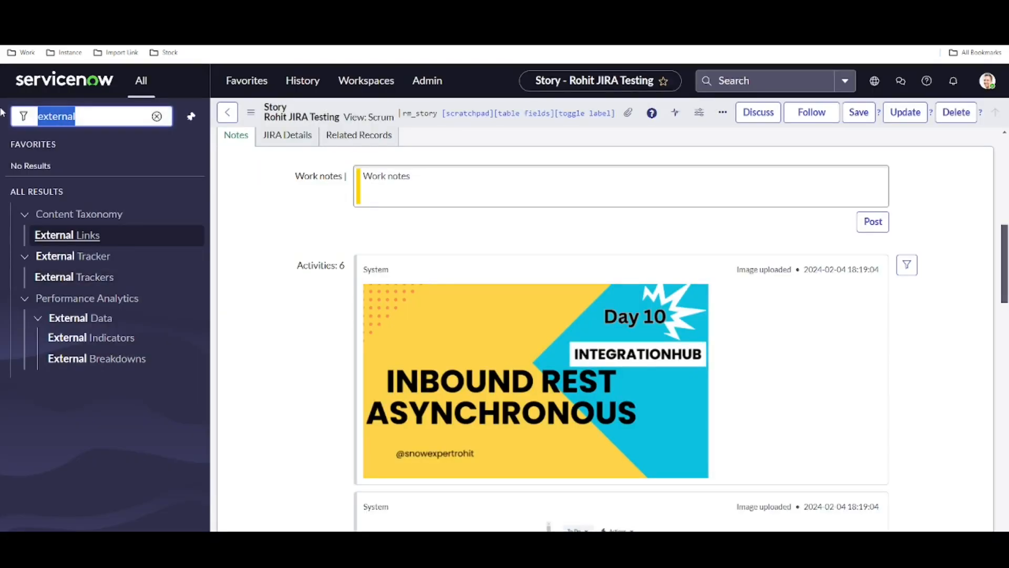
Launch Flow Designer and open the "Inbound Request - Issue Update" flow
type("flow de")
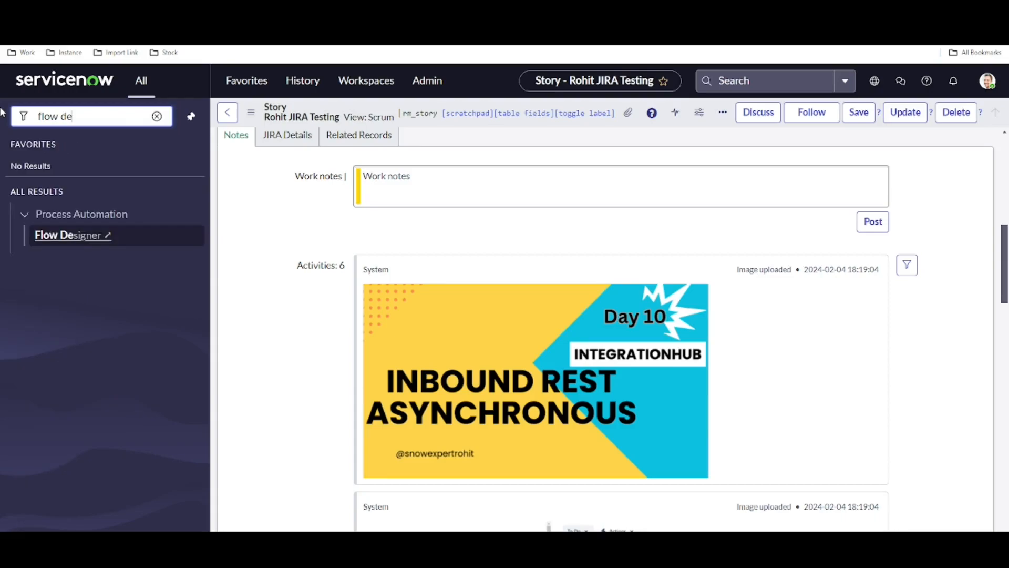
left_click(67, 233)
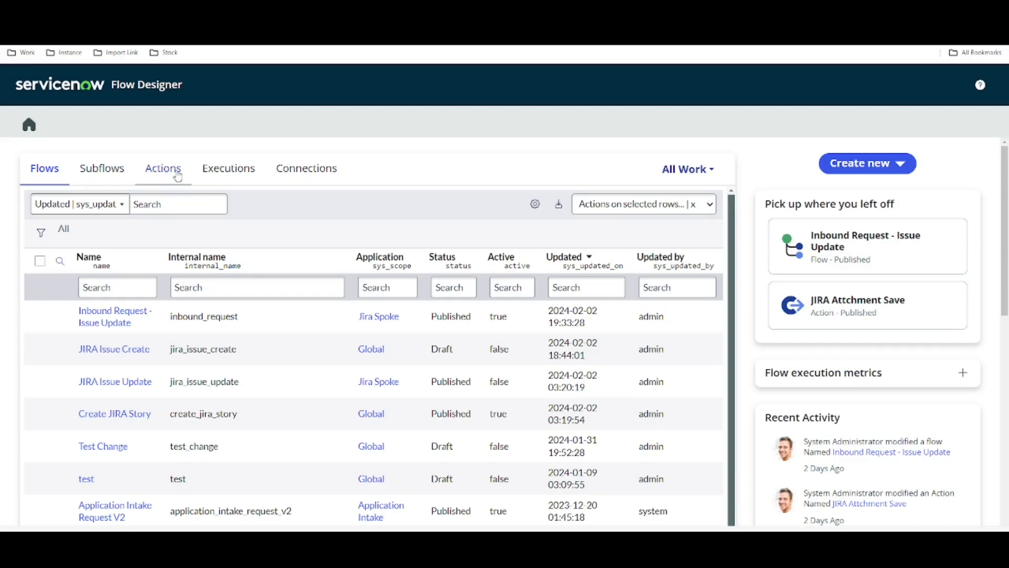
left_click(100, 314)
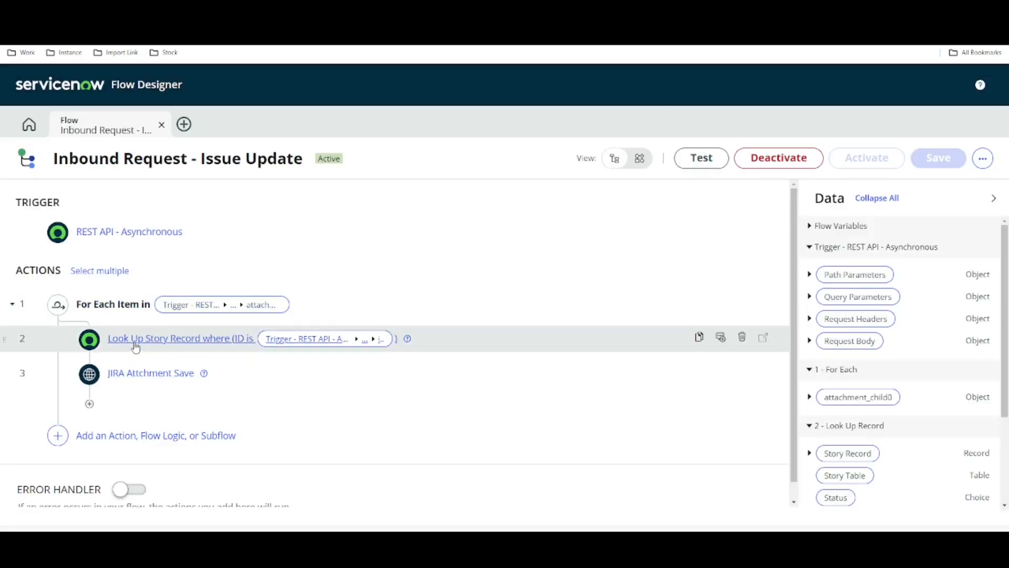
Expand the Look Up Story Record action and examine its table and conditions
left_click(147, 339)
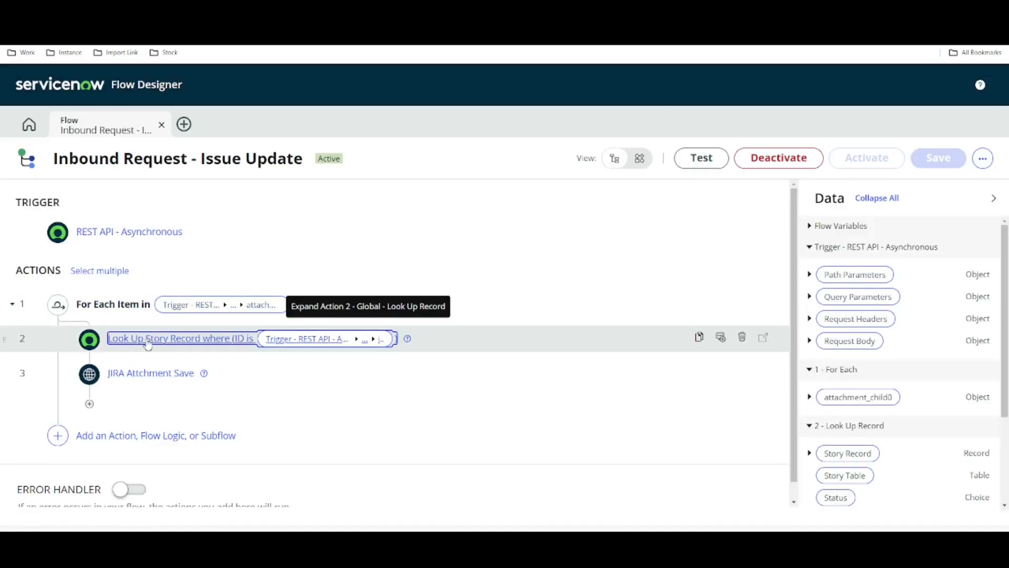
left_click(147, 343)
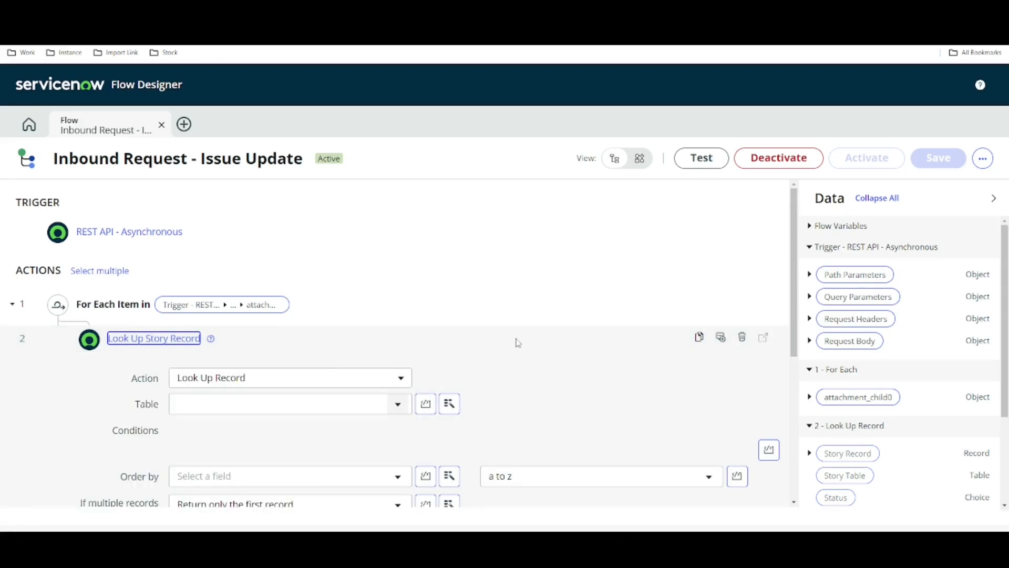
scroll(518, 342, "down", 4)
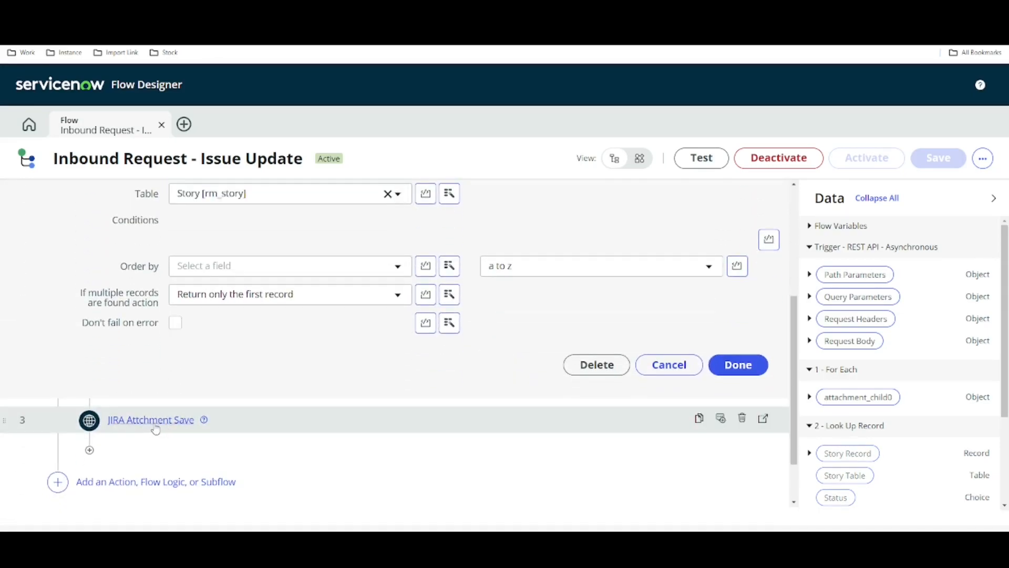
scroll(261, 408, "up", 3)
scroll(261, 408, "up", 1)
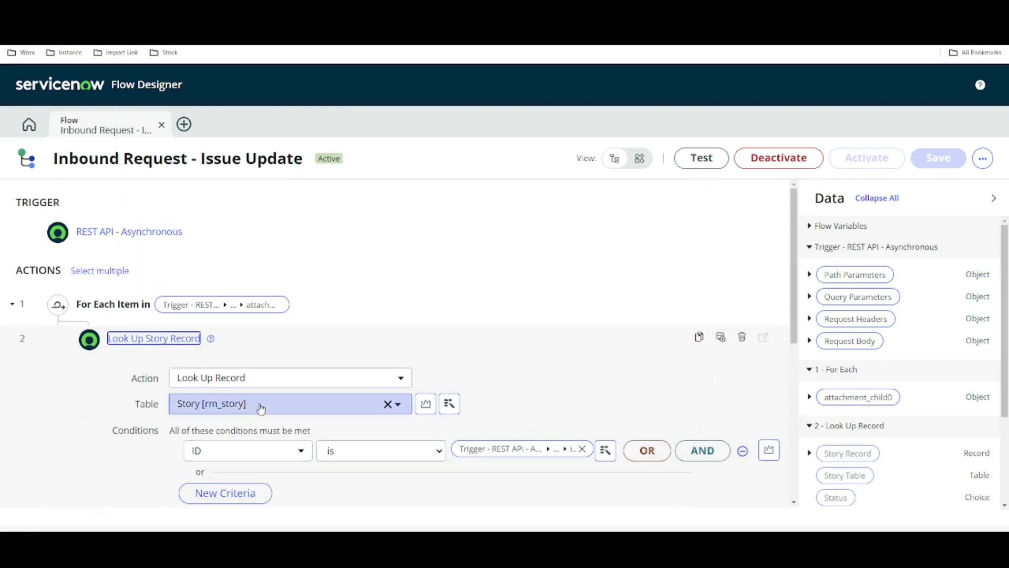
left_click(699, 337)
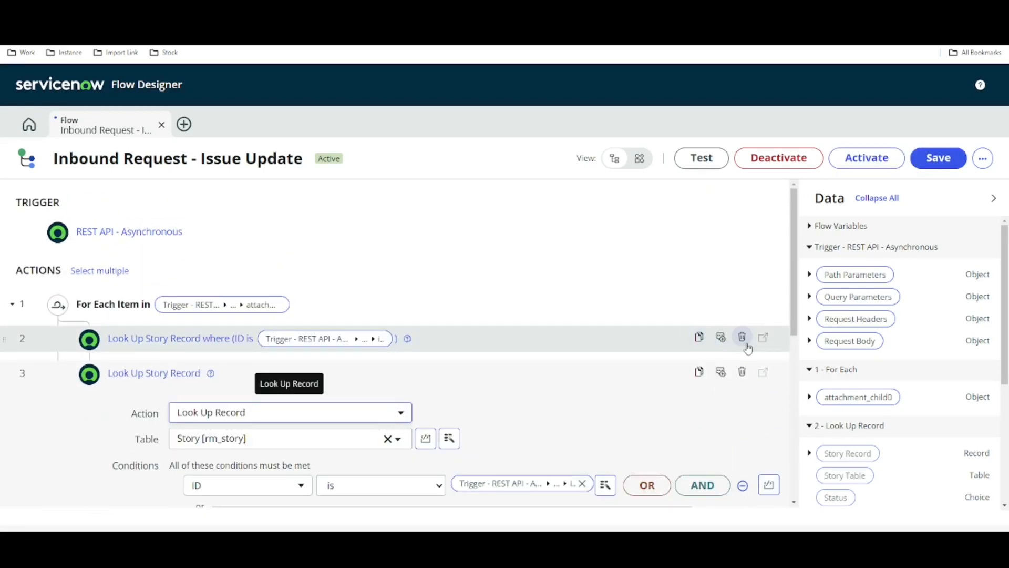
left_click(742, 337)
left_click(630, 258)
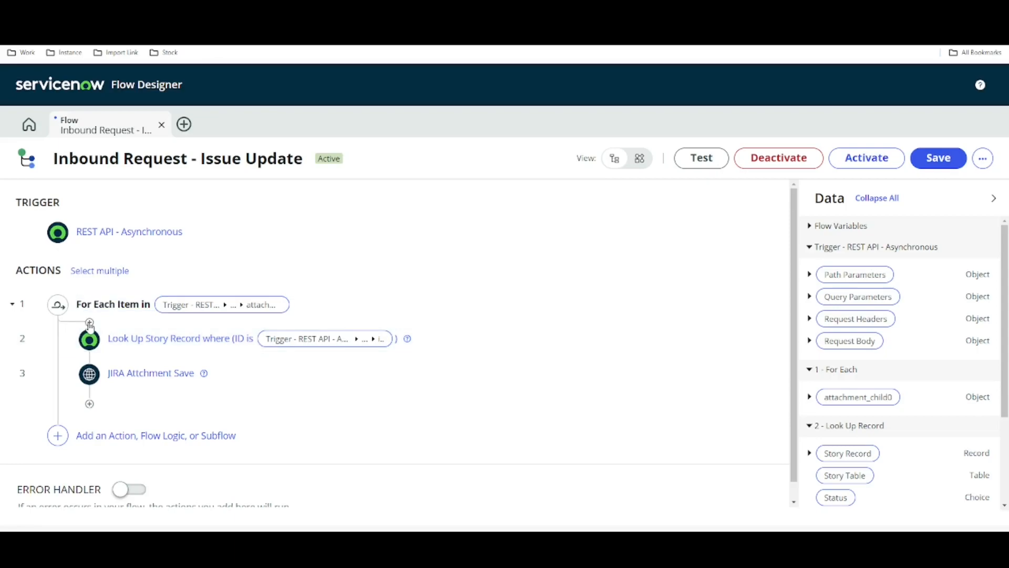
Insert a Look Up Record action as the first action inside the For Each loop, before the story lookup
left_click(89, 327)
left_click(177, 341)
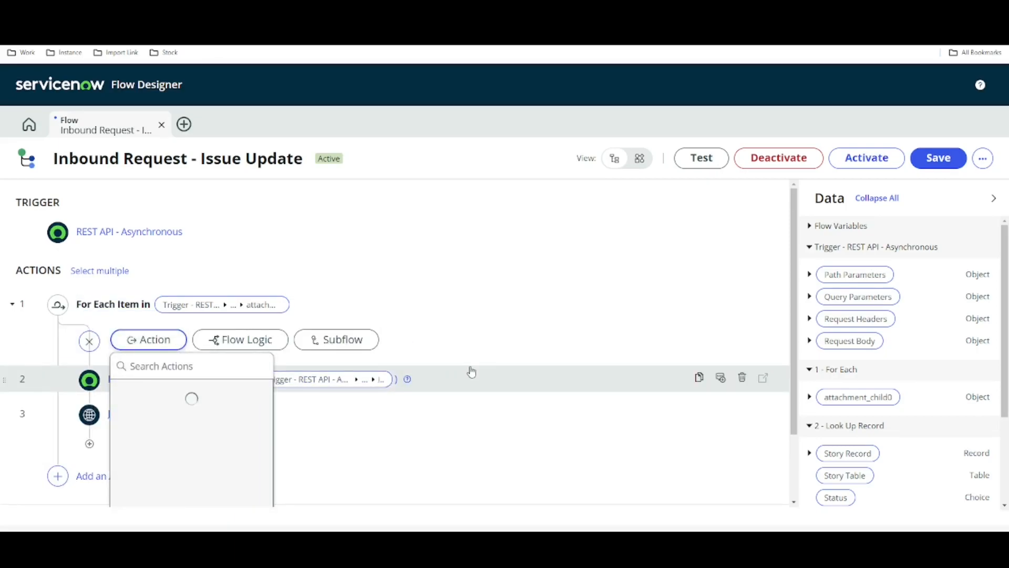
scroll(469, 368, "down", 2)
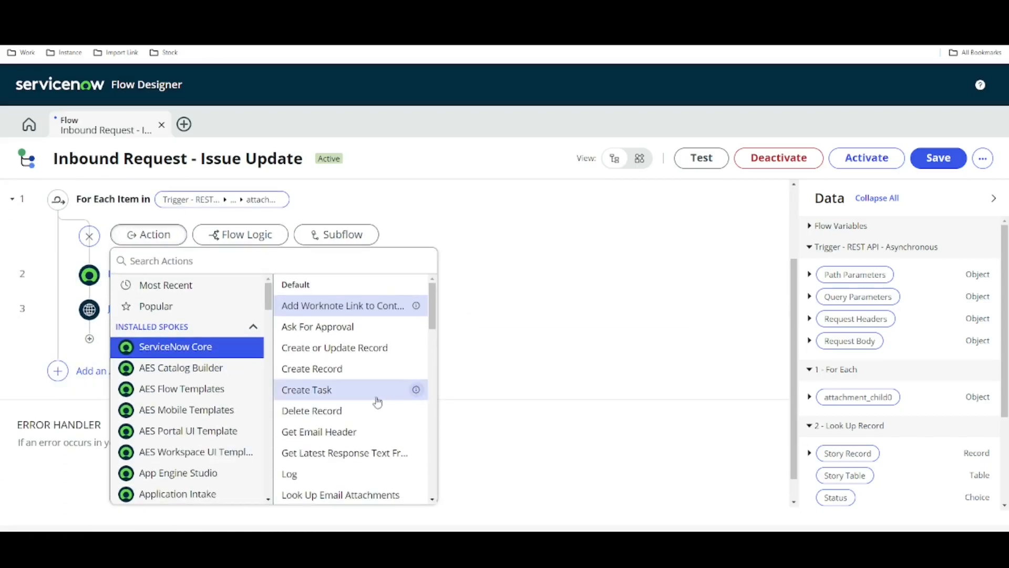
left_click(287, 262)
type("lokup")
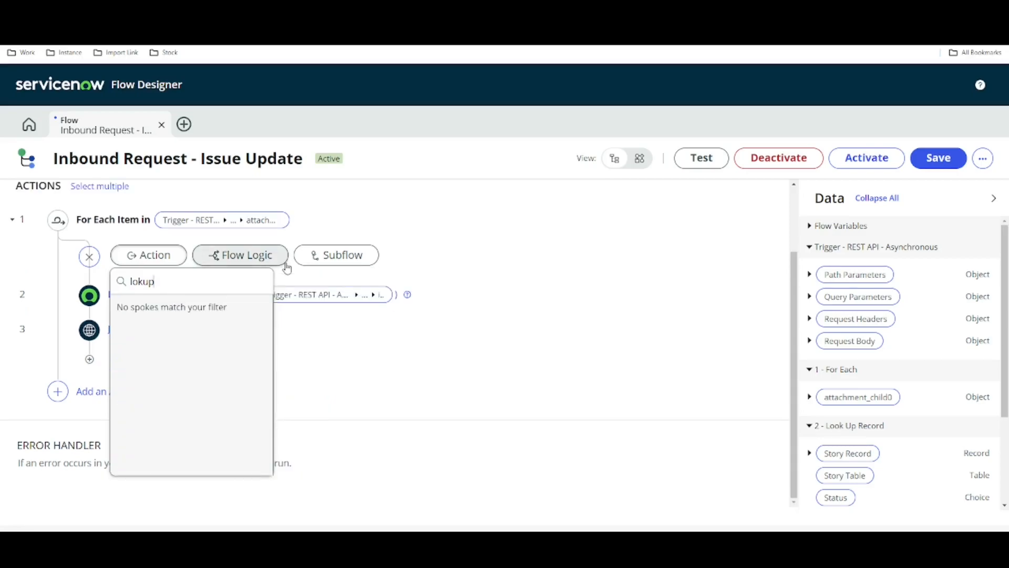
key("BackSpace")
key("BackSpace")
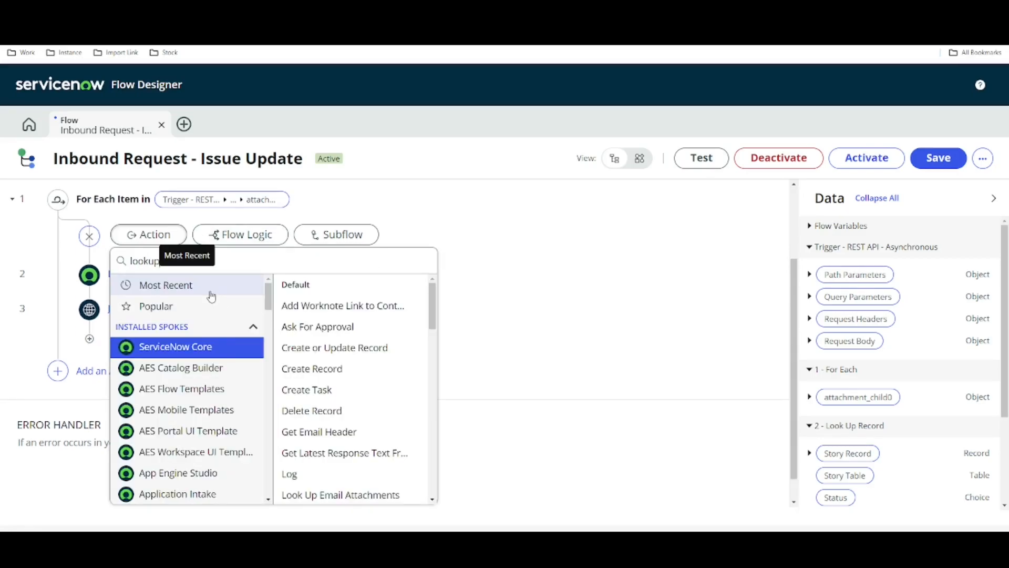
type("okup")
left_click(314, 297)
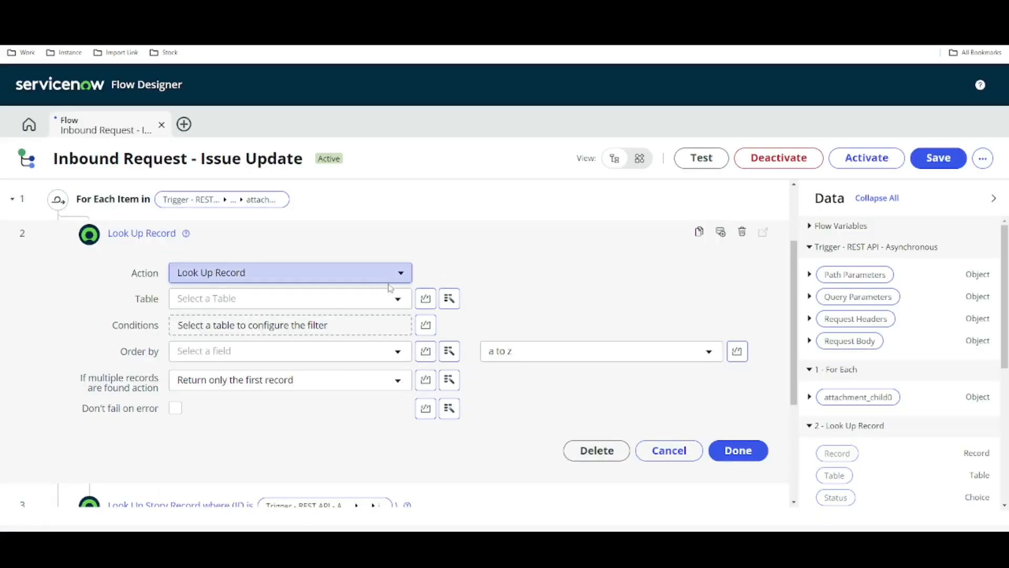
Set the new lookup action's table to External Tracker [u_external_tracker]
left_click(330, 303)
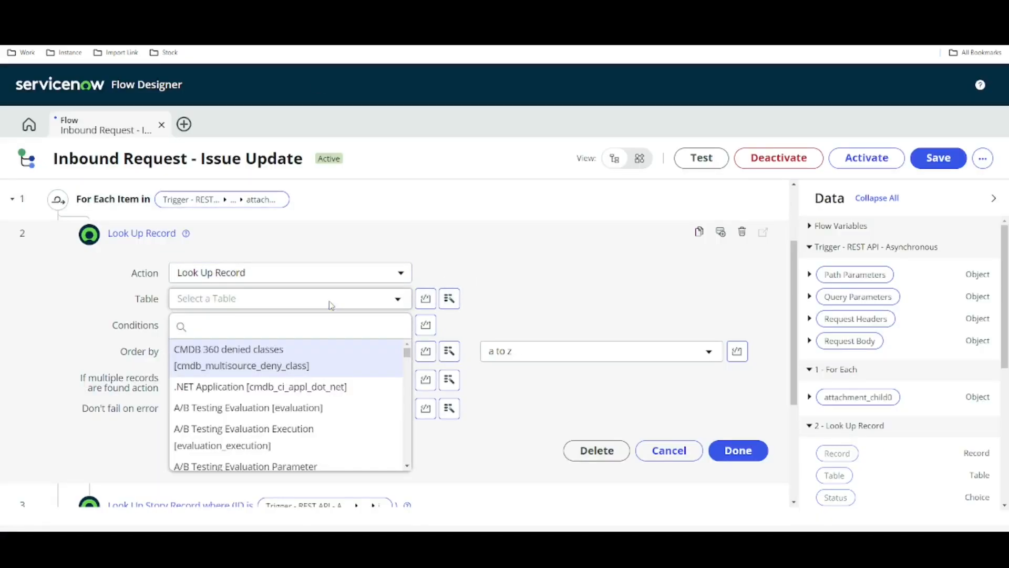
type("ext")
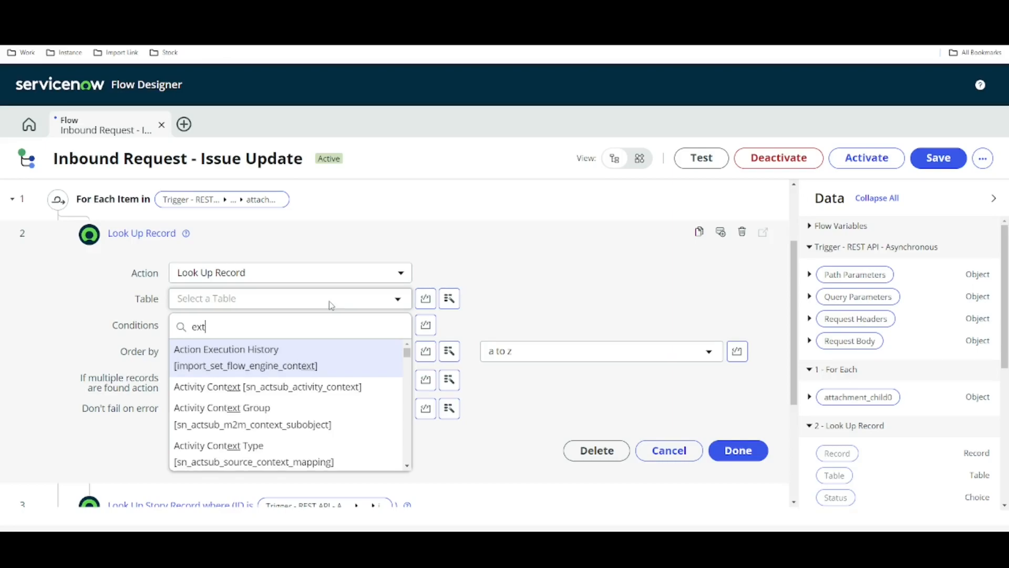
type("ernal t")
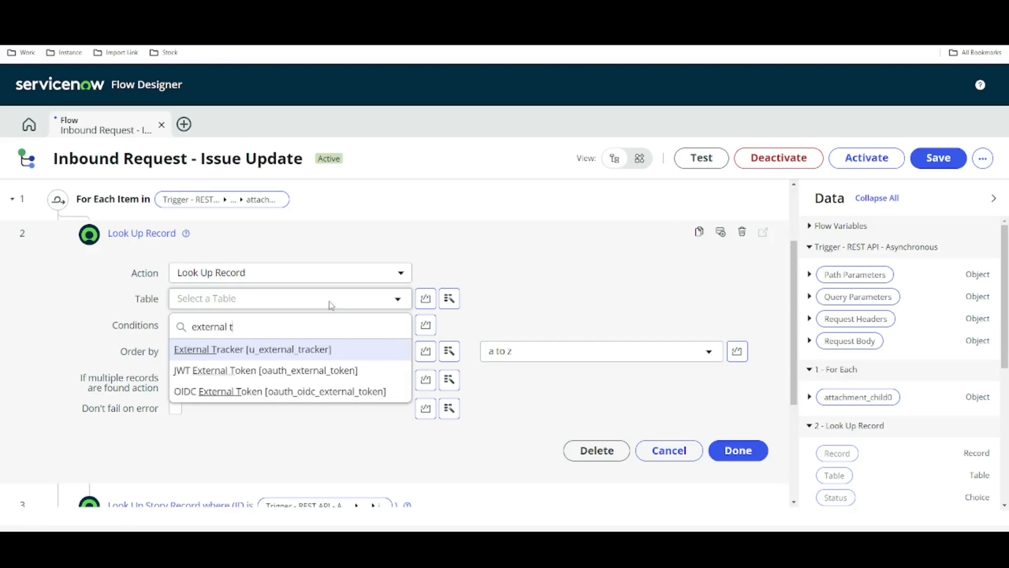
left_click(330, 356)
Choose External ID as the field of the tracker lookup's first condition
left_click(295, 357)
type("w")
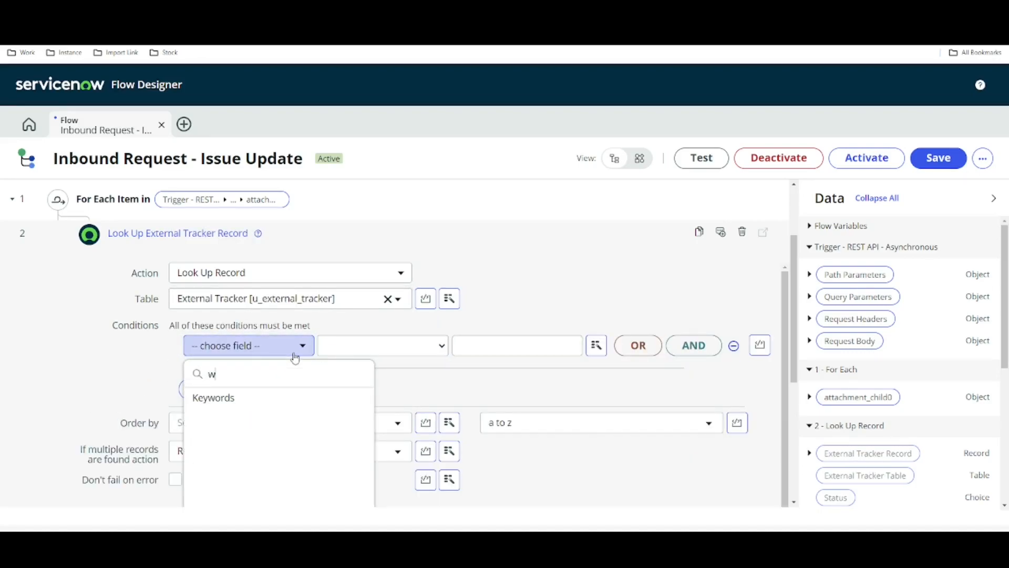
key("BackSpace")
type("ext")
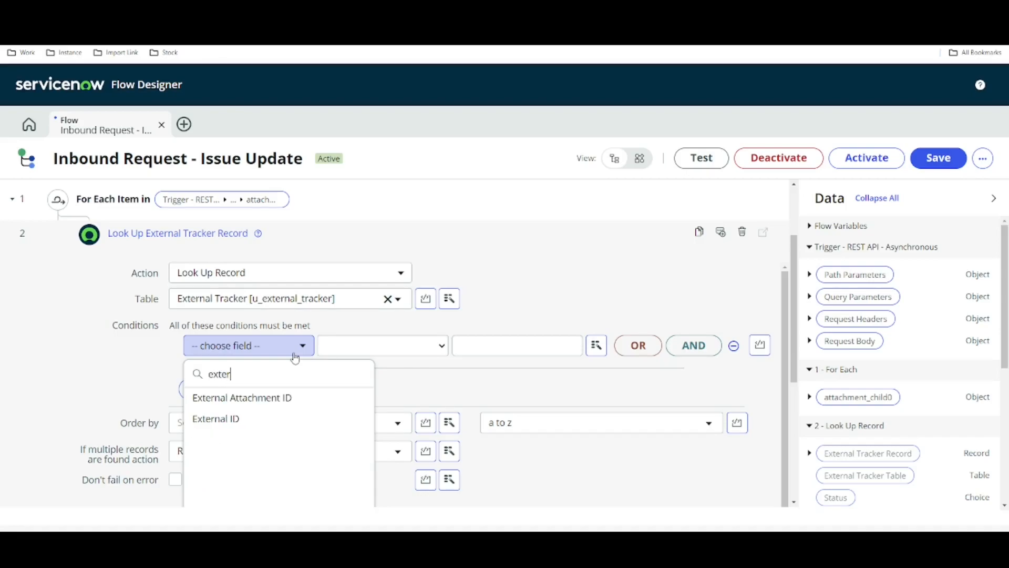
type("er")
left_click(250, 419)
Set the External ID condition's value to the REST API trigger's Request Body > issue > id data
left_click(536, 345)
left_click(605, 345)
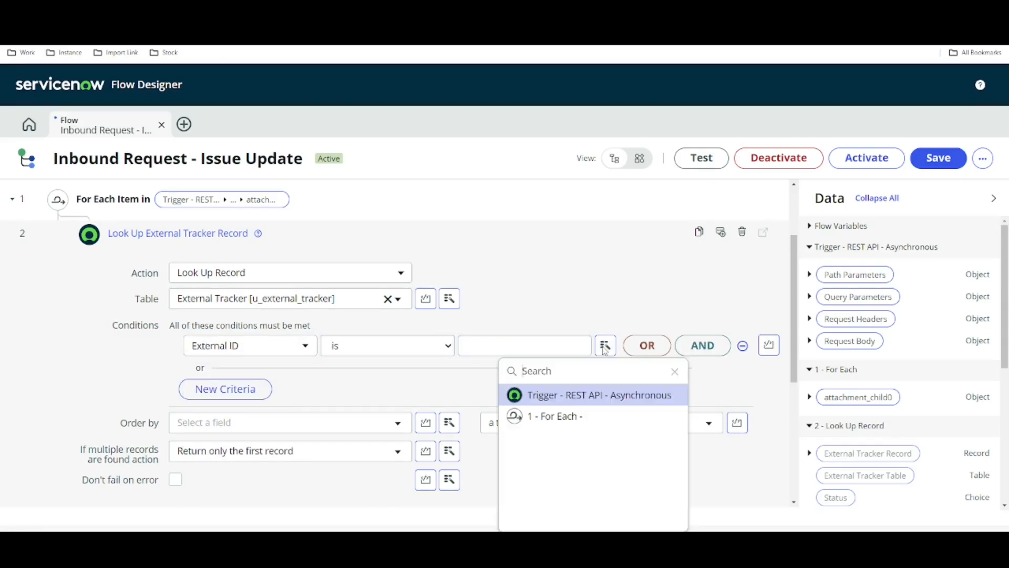
left_click(597, 406)
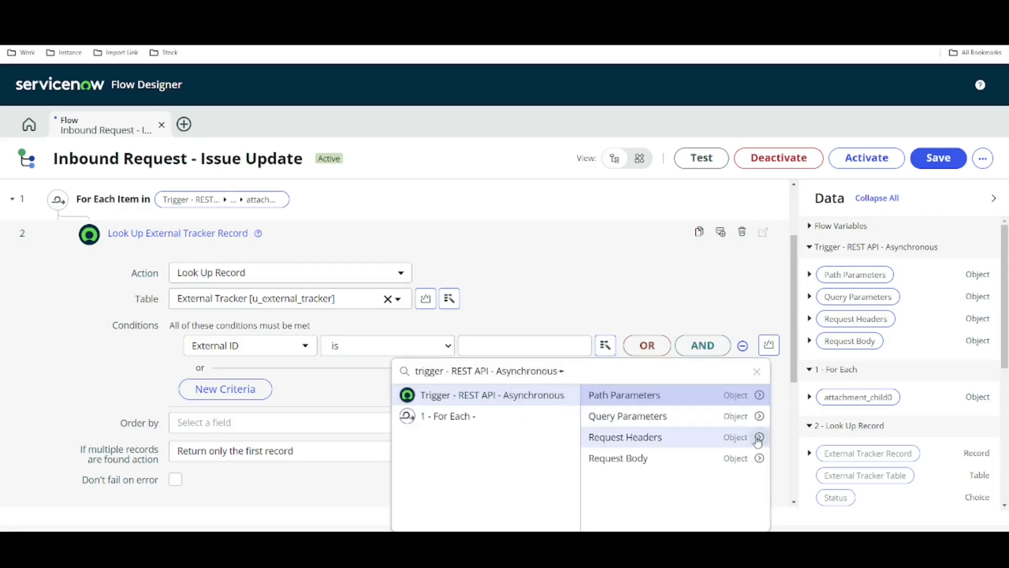
left_click(759, 457)
left_click(839, 417)
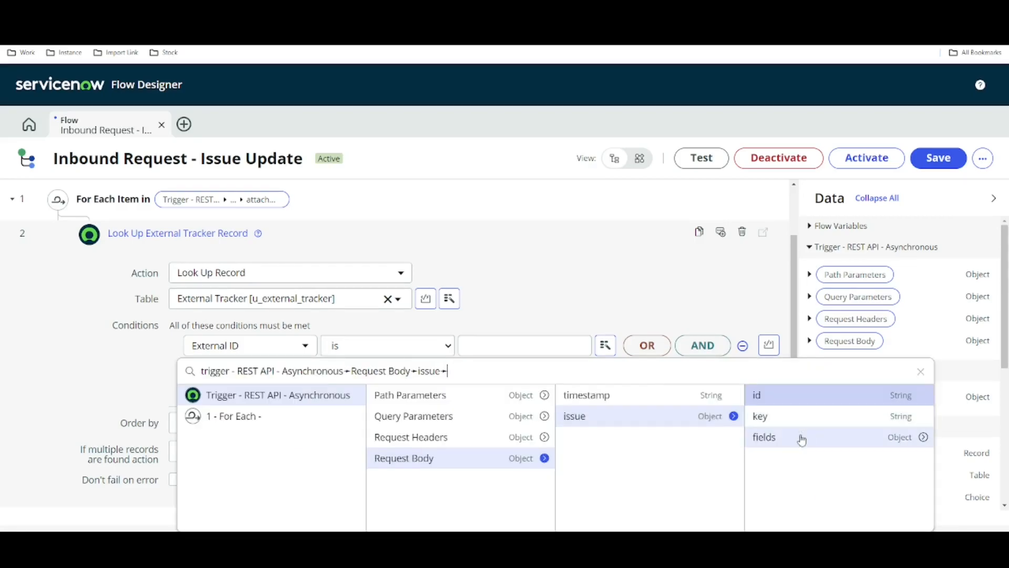
left_click(783, 397)
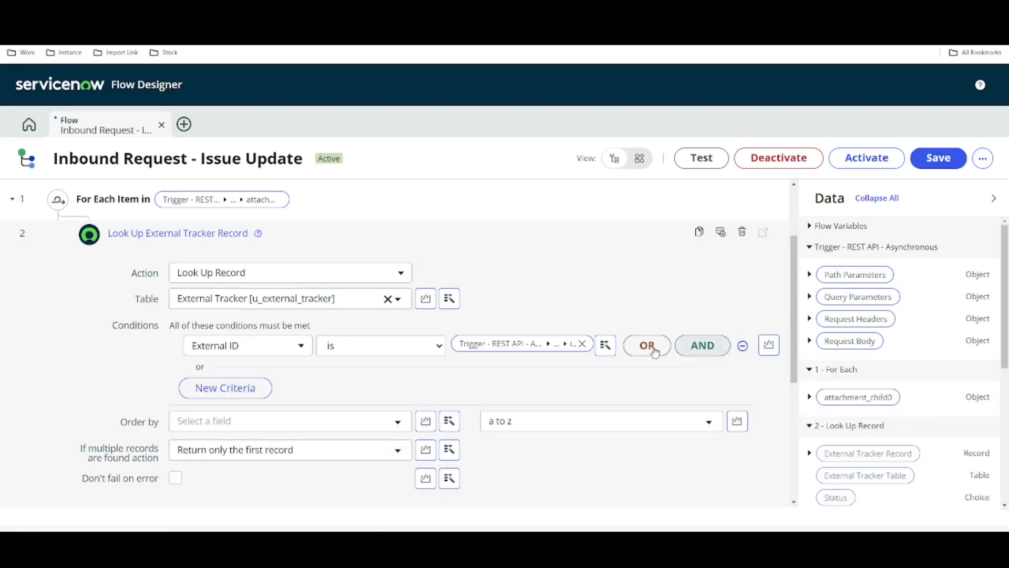
Add an AND condition to the tracker lookup requiring External Attachment ID to be the For Each attachment_child0 > id data
left_click(704, 347)
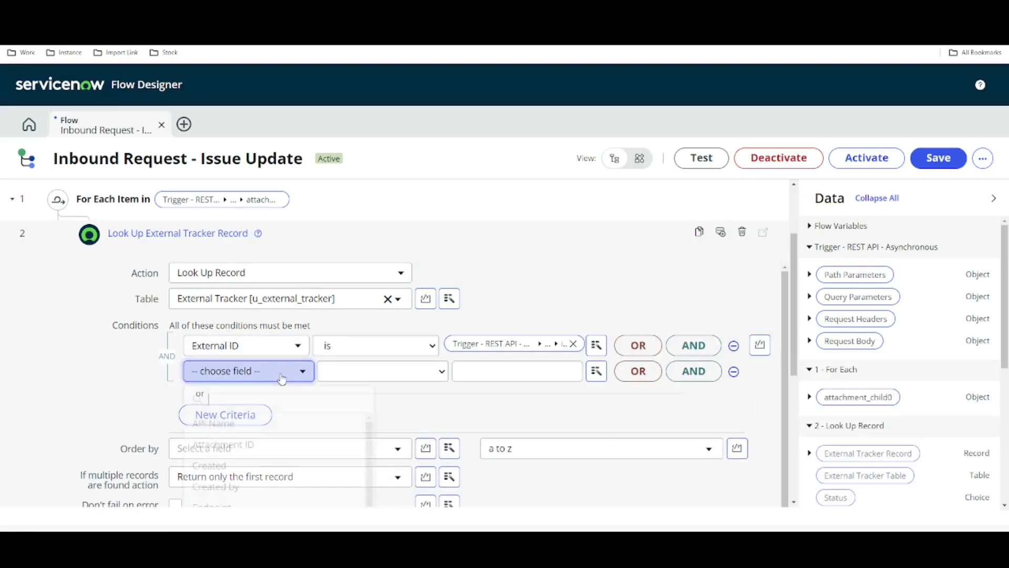
left_click(282, 371)
type("exte")
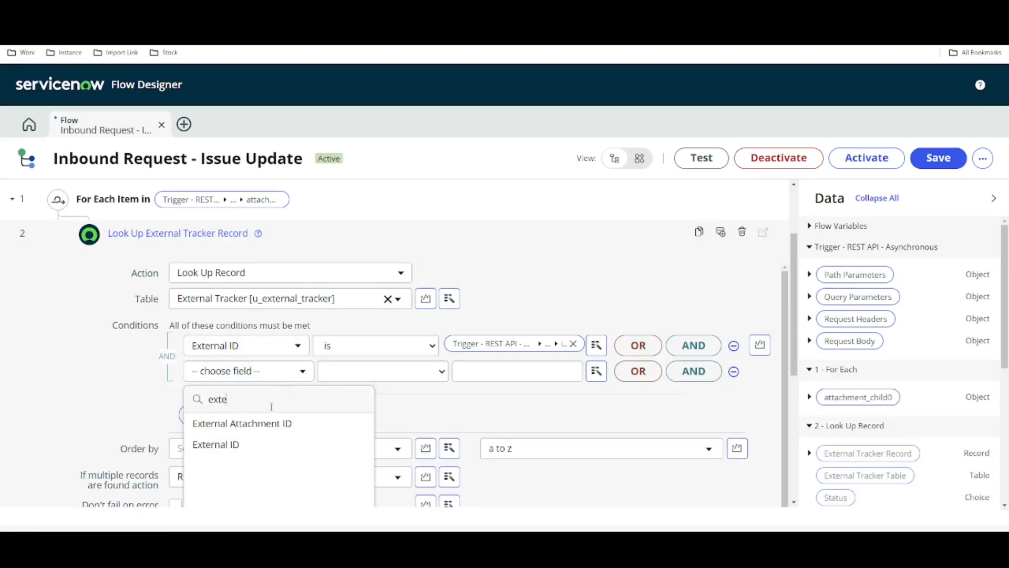
left_click(247, 423)
left_click(606, 371)
left_click(601, 243)
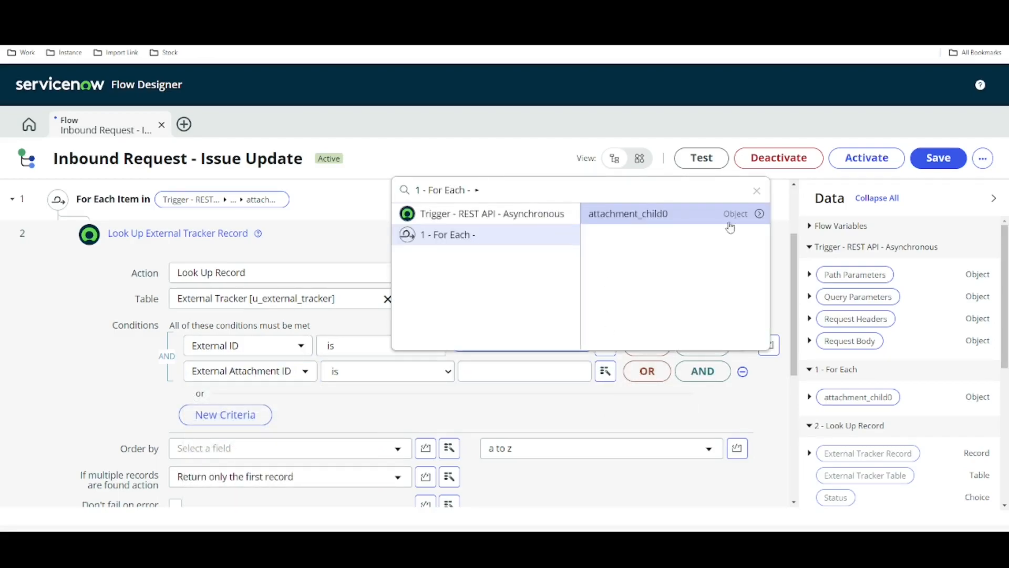
left_click(758, 213)
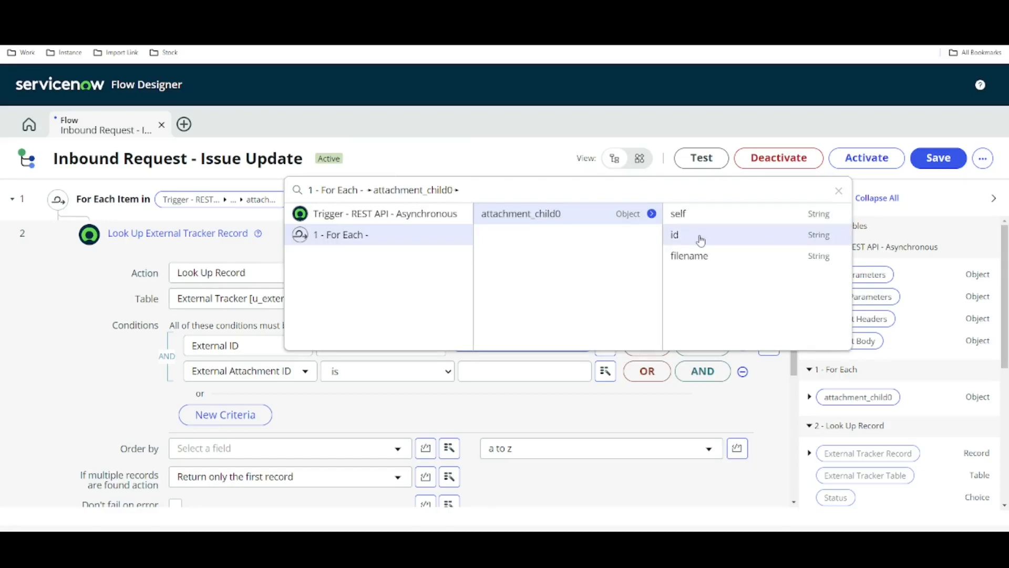
left_click(705, 235)
Enable Don't fail on error for the External Tracker lookup and finish editing the action
scroll(546, 376, "down", 1)
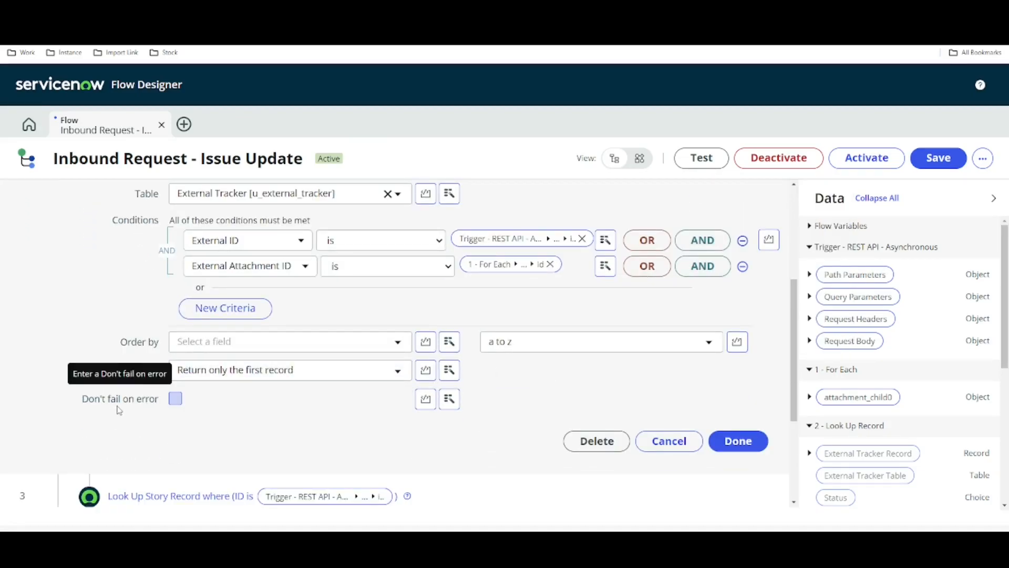
left_click(174, 399)
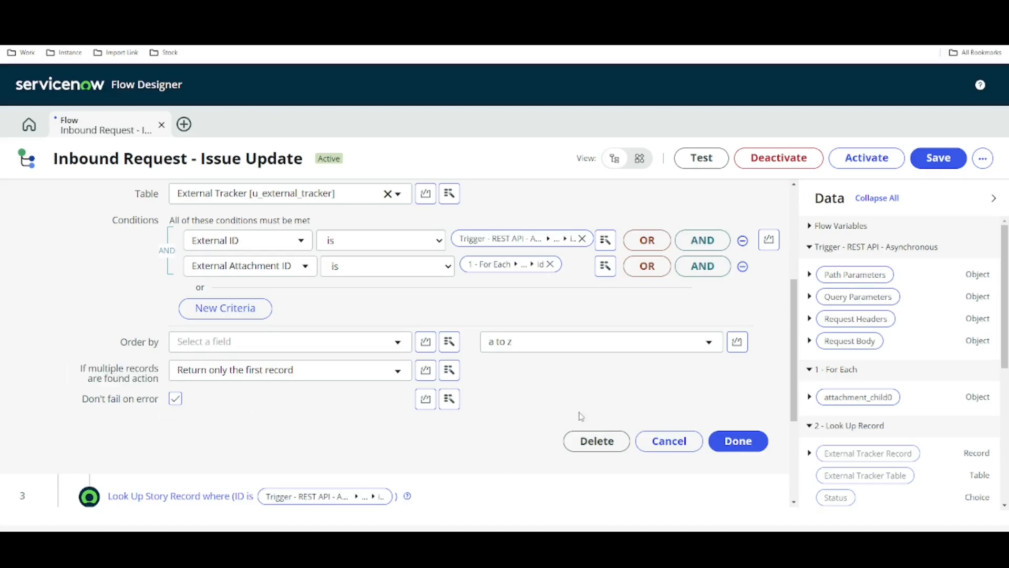
left_click(738, 441)
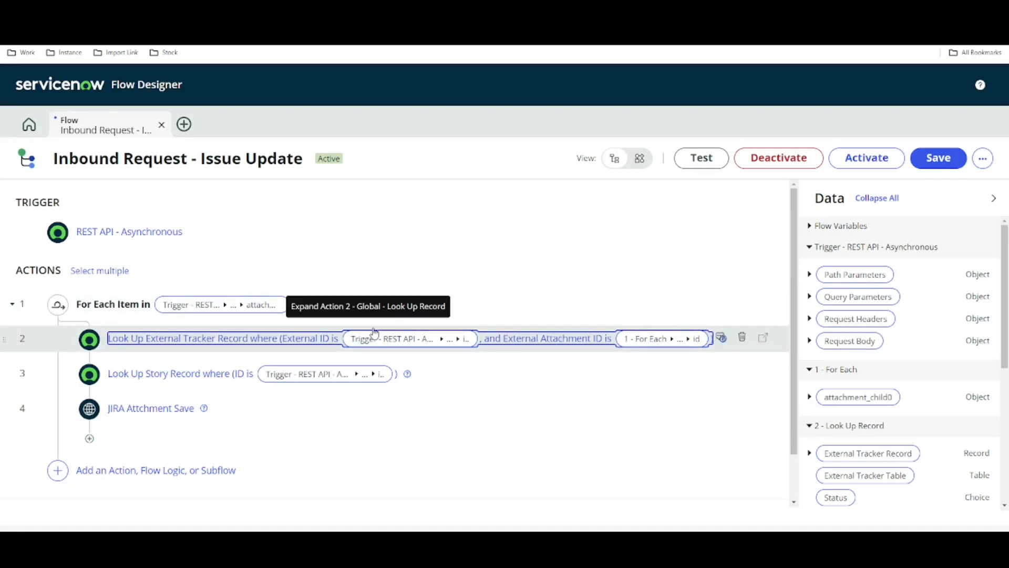
Insert an If flow logic between the External Tracker lookup and the story lookup
left_click(90, 362)
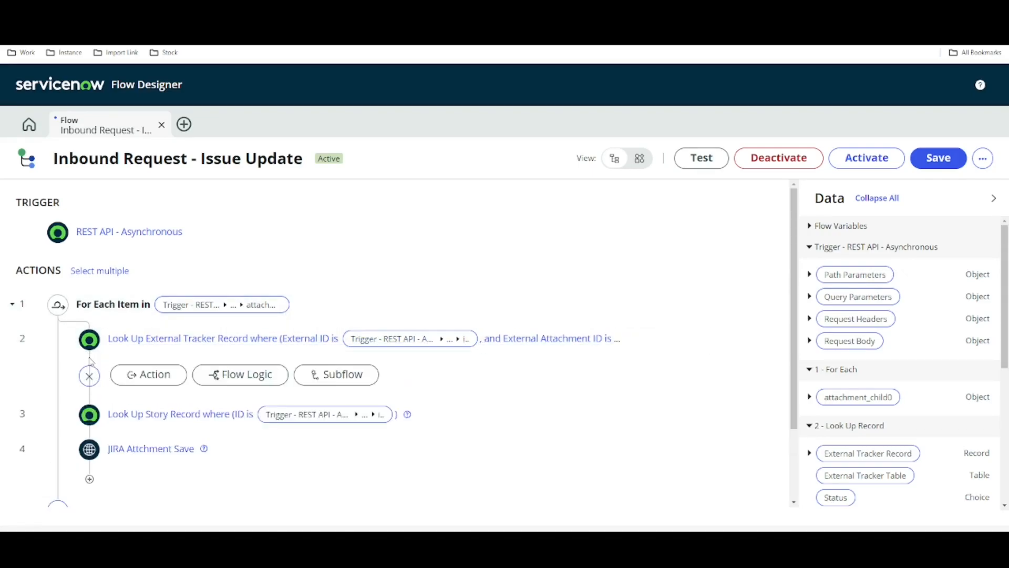
left_click(155, 373)
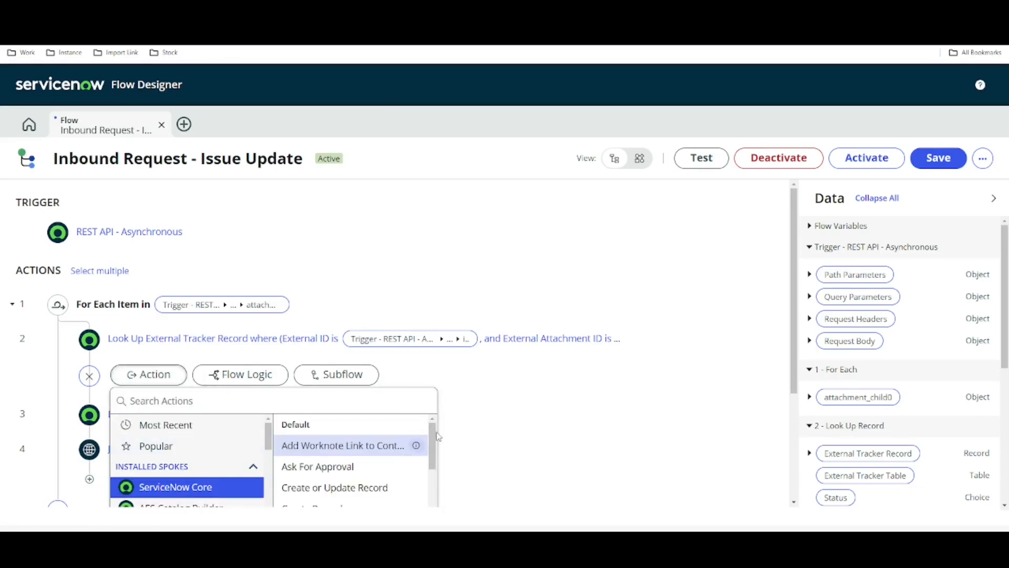
left_click(266, 375)
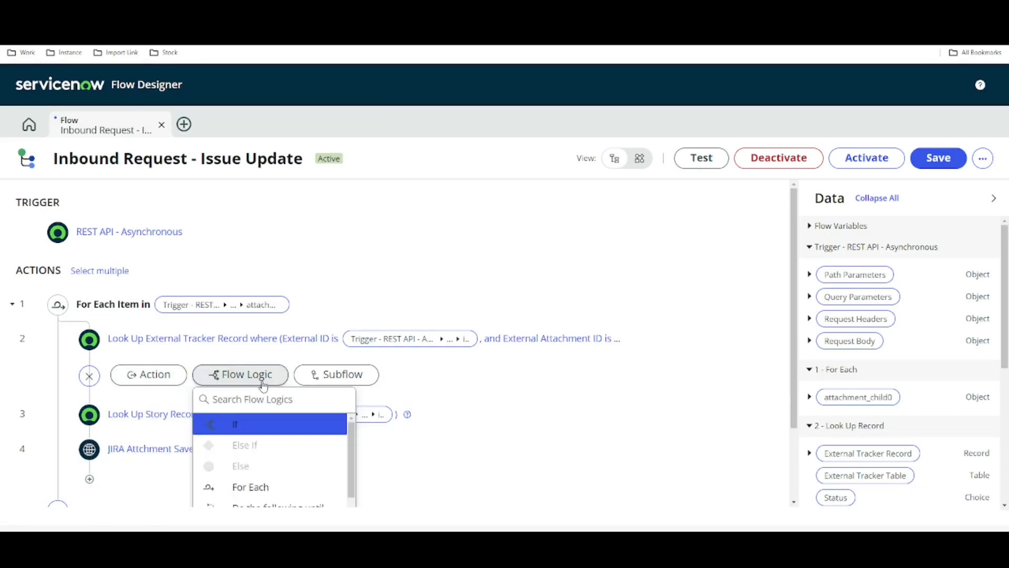
left_click(327, 424)
Set the If condition to step 2 Look Up Record > Status is Error, leave its label empty, and finish editing it
scroll(462, 394, "down", 1)
left_click(319, 387)
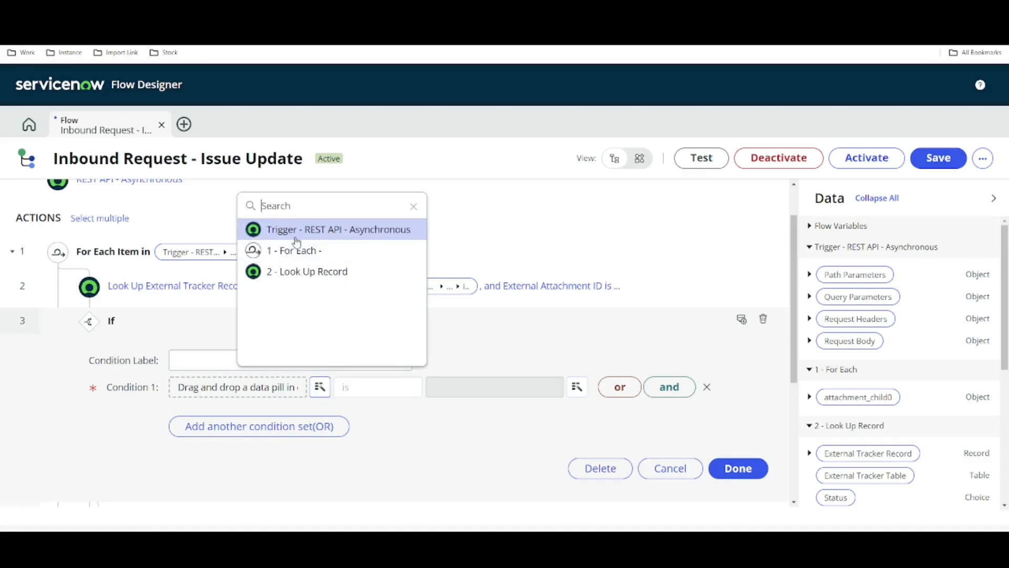
left_click(294, 271)
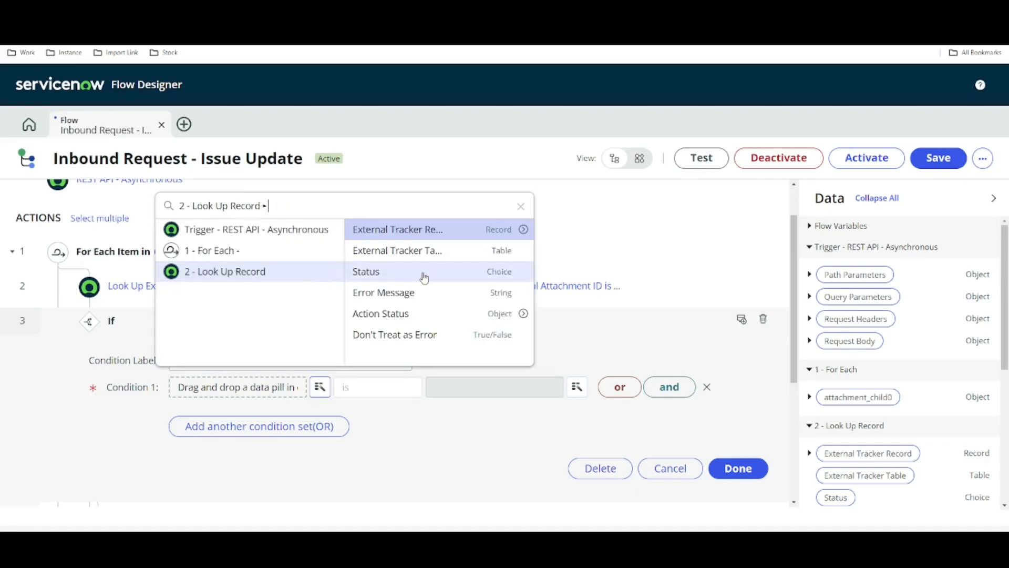
left_click(370, 272)
left_click(415, 388)
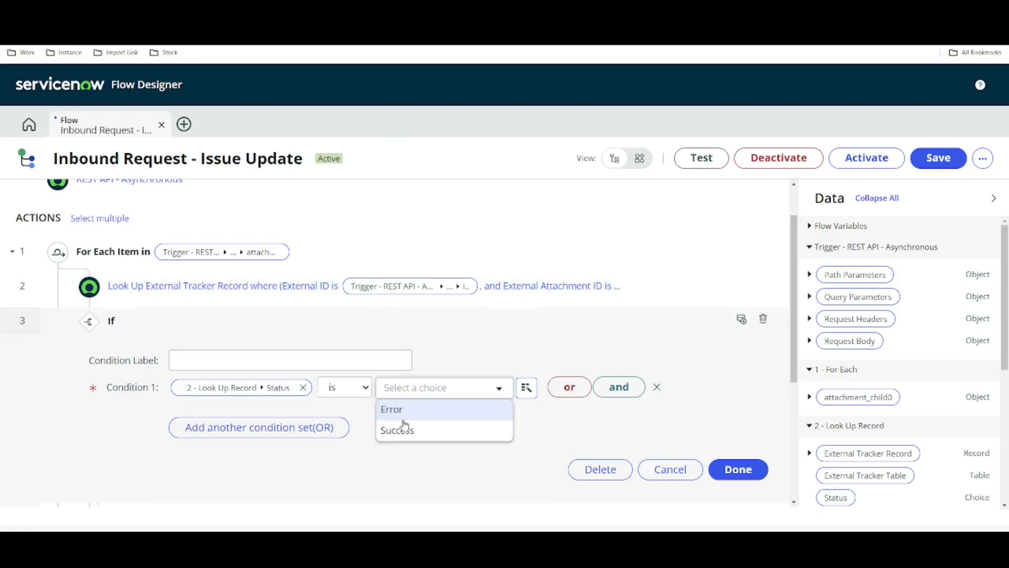
left_click(398, 409)
left_click(322, 363)
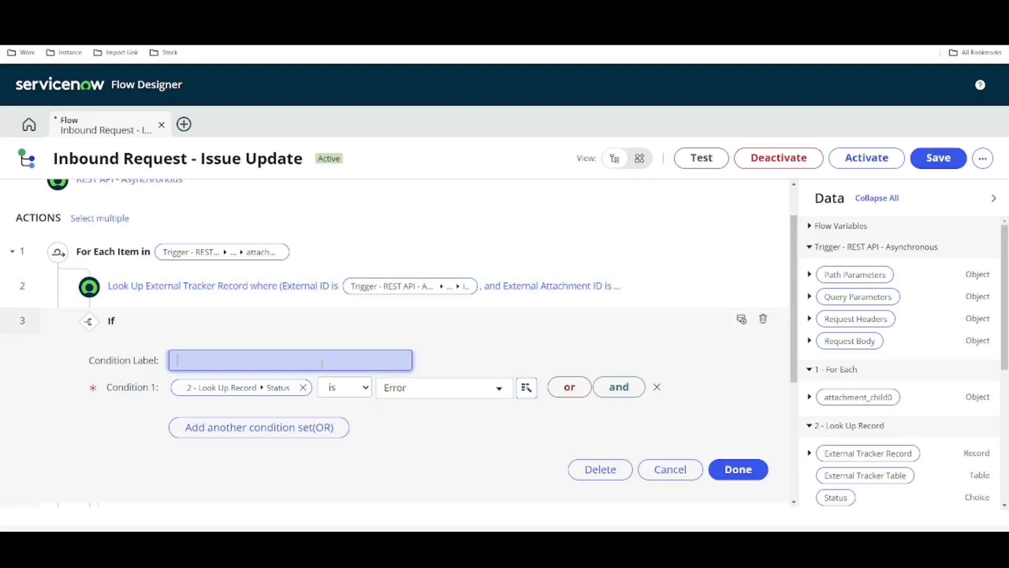
left_click(738, 468)
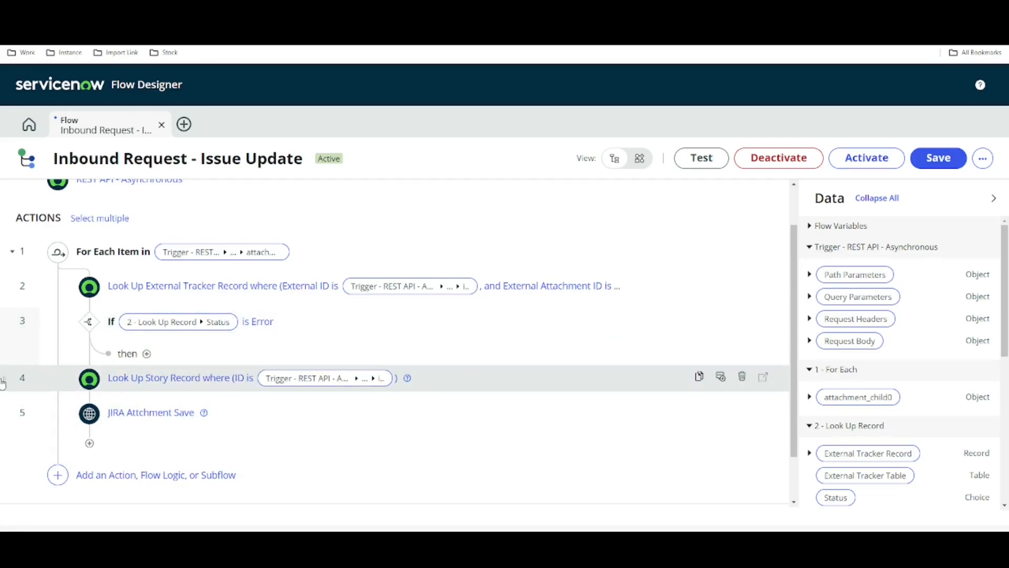
Move the Look Up Story Record and JIRA Attchment Save actions into the If's then branch, keeping their order
left_click_drag(4, 377, 138, 355)
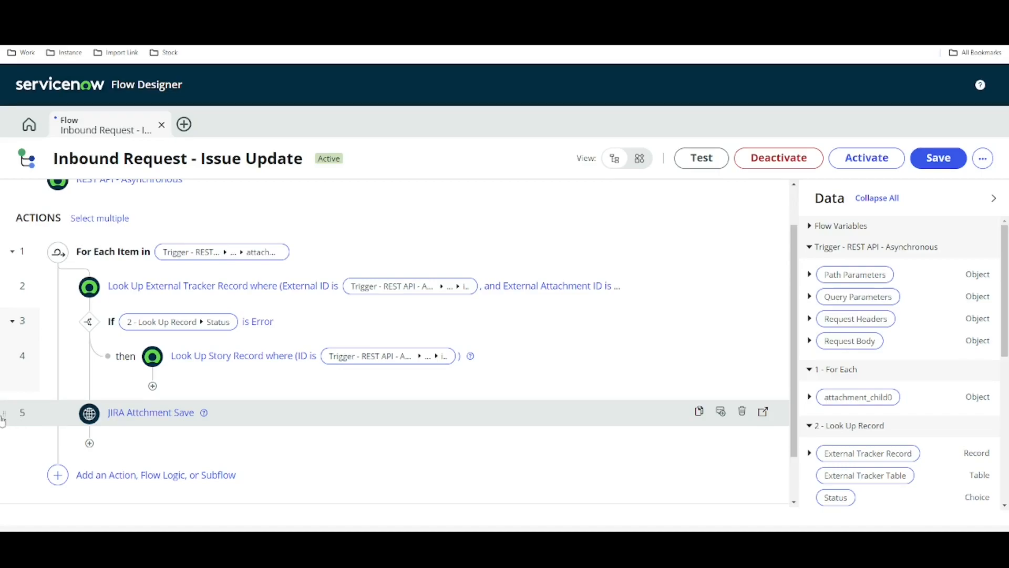
left_click_drag(4, 413, 153, 393)
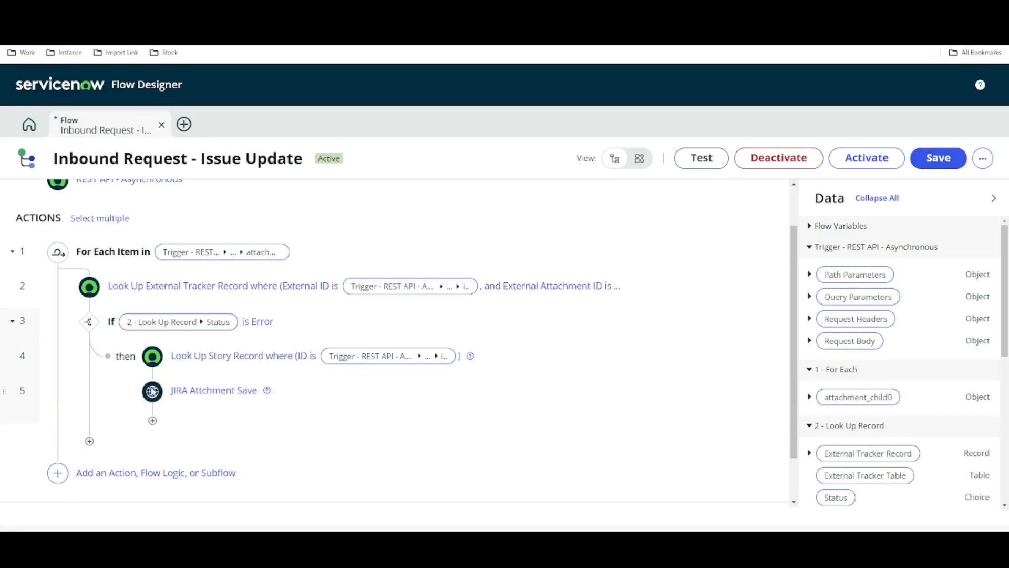
Add a Create Record action after JIRA Attchment Save inside the If's then branch
left_click(153, 422)
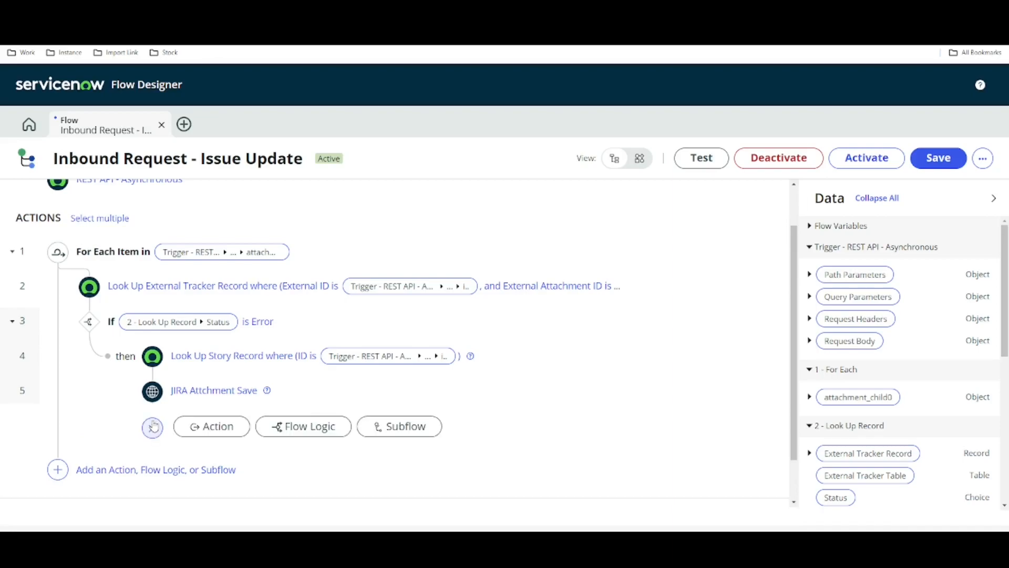
left_click(223, 432)
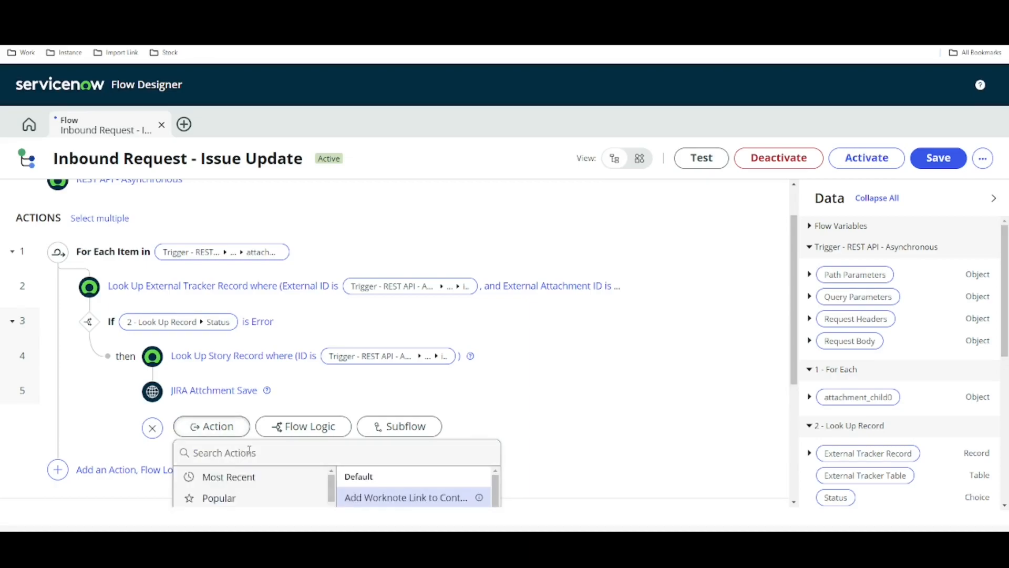
scroll(447, 416, "down", 3)
type("create re")
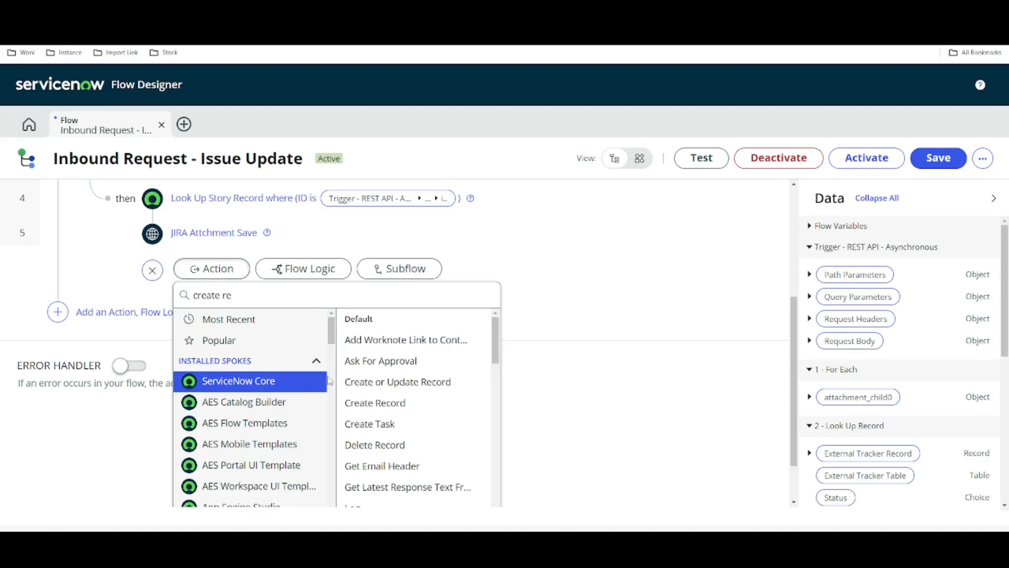
left_click(383, 385)
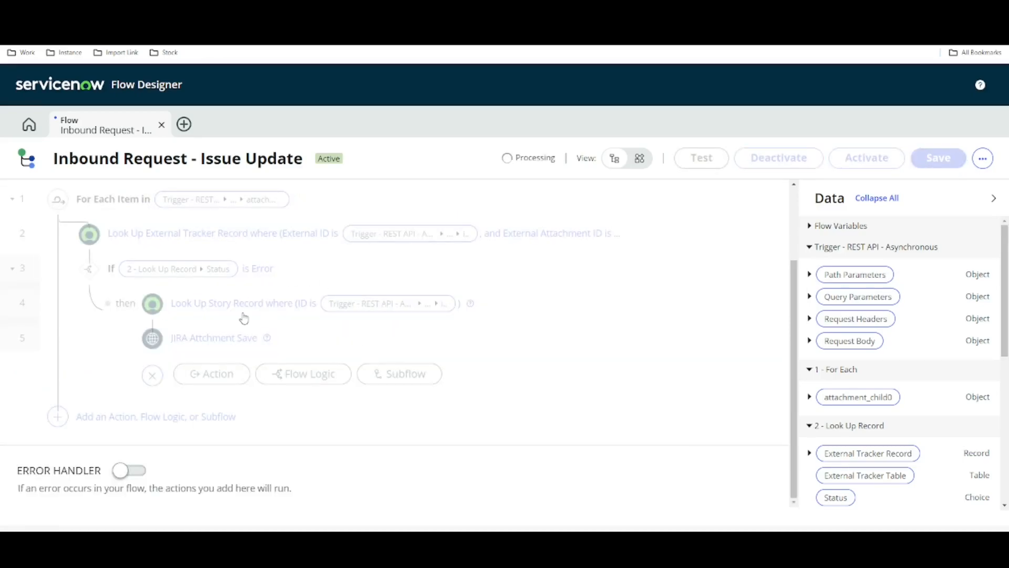
Set the Create Record action's table to External Tracker [u_external_tracker]
left_click(280, 334)
type("exter")
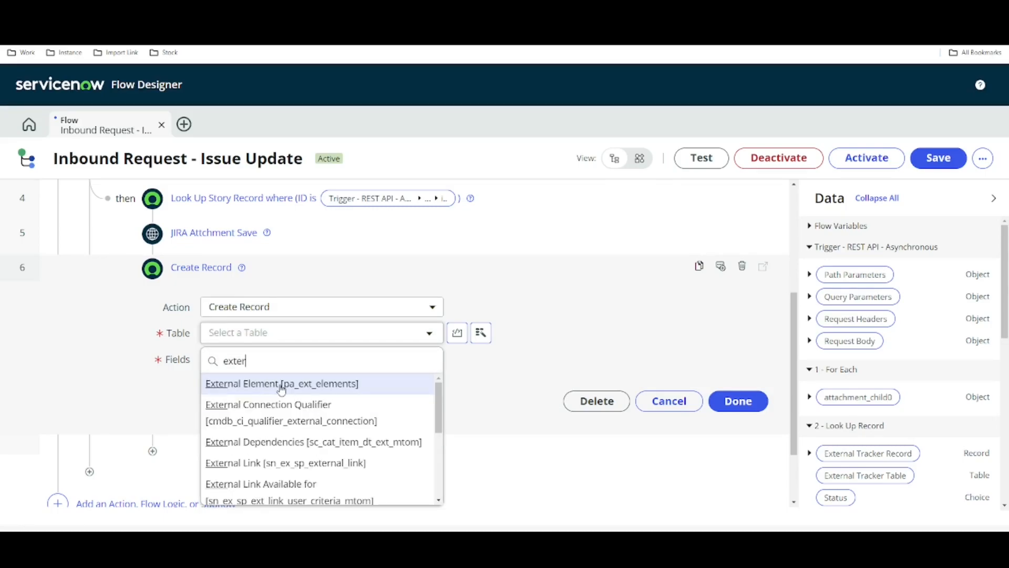
type("nal ta")
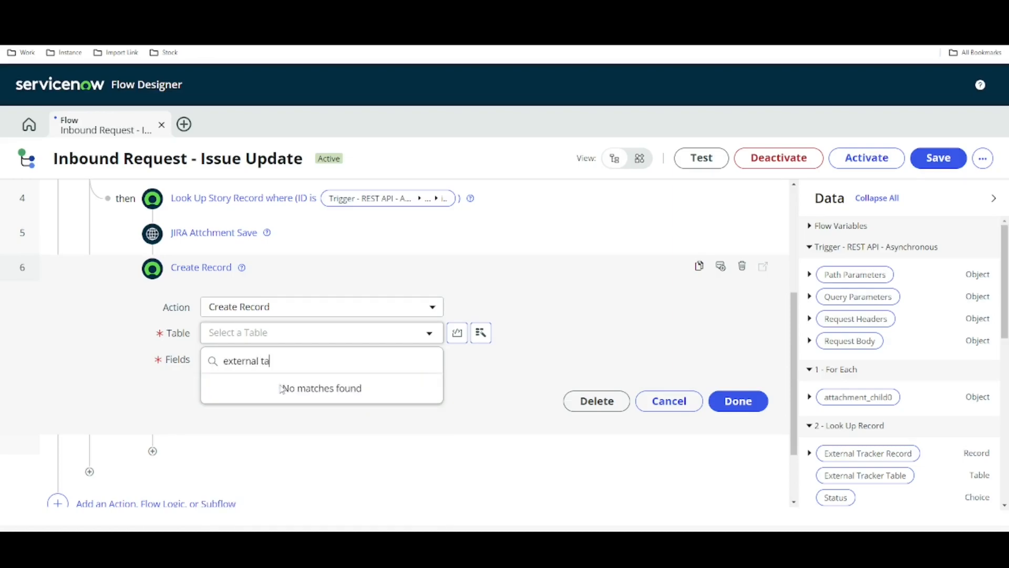
key("BackSpace")
left_click(281, 390)
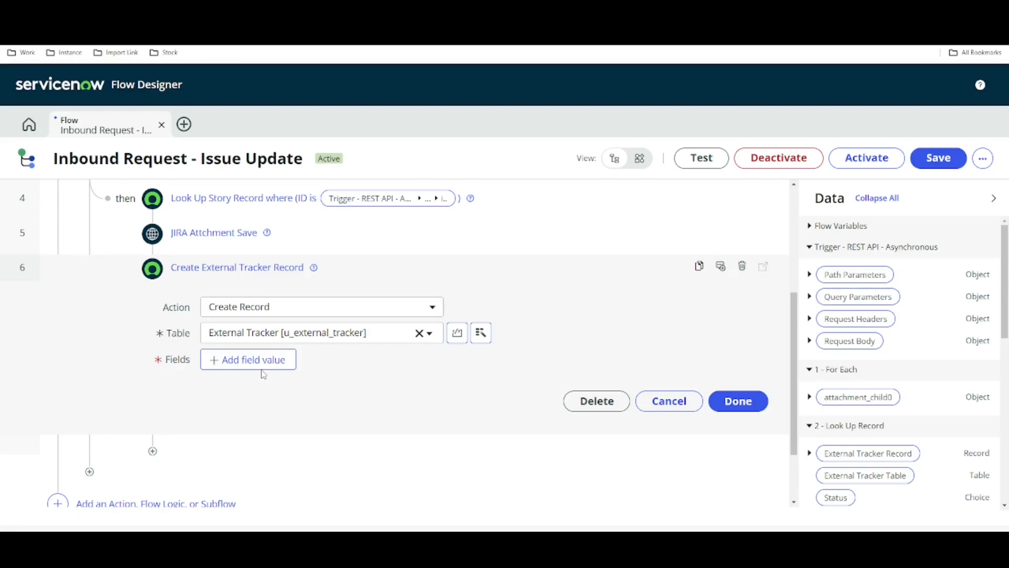
Add External Attachment ID and External ID as the fields to fill in the new External Tracker record
left_click(264, 363)
type("exte")
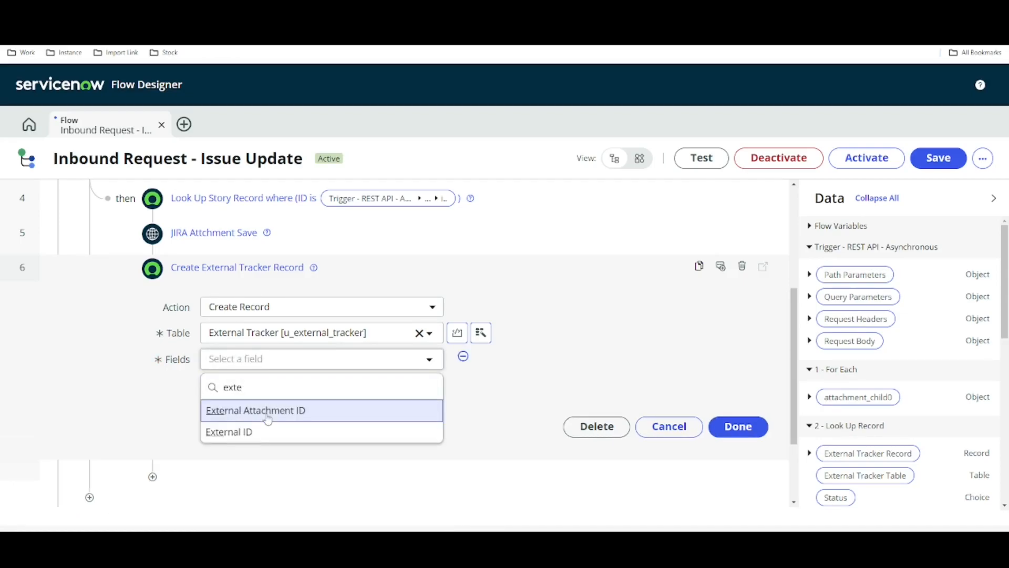
left_click(268, 418)
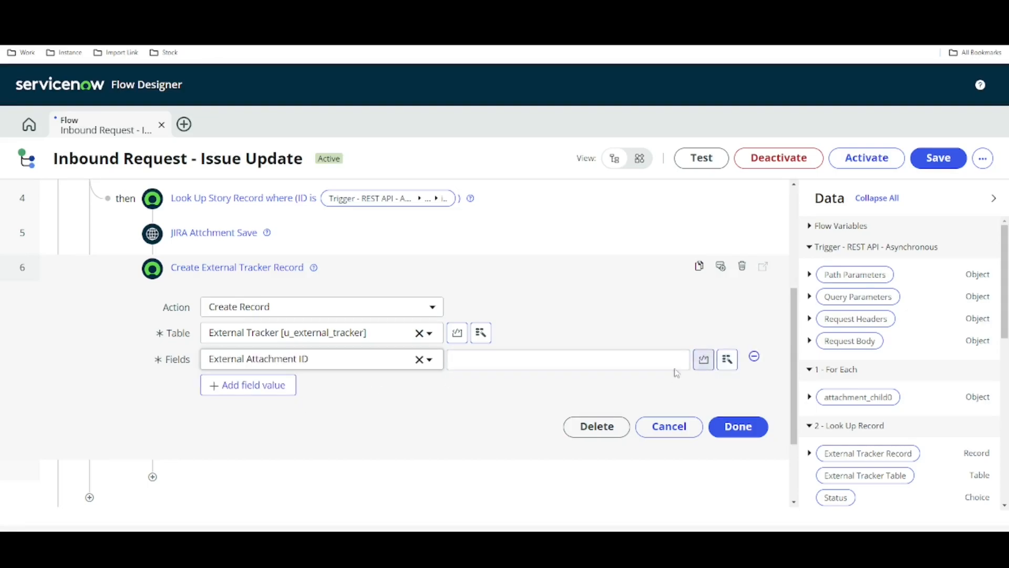
left_click(261, 384)
type("e")
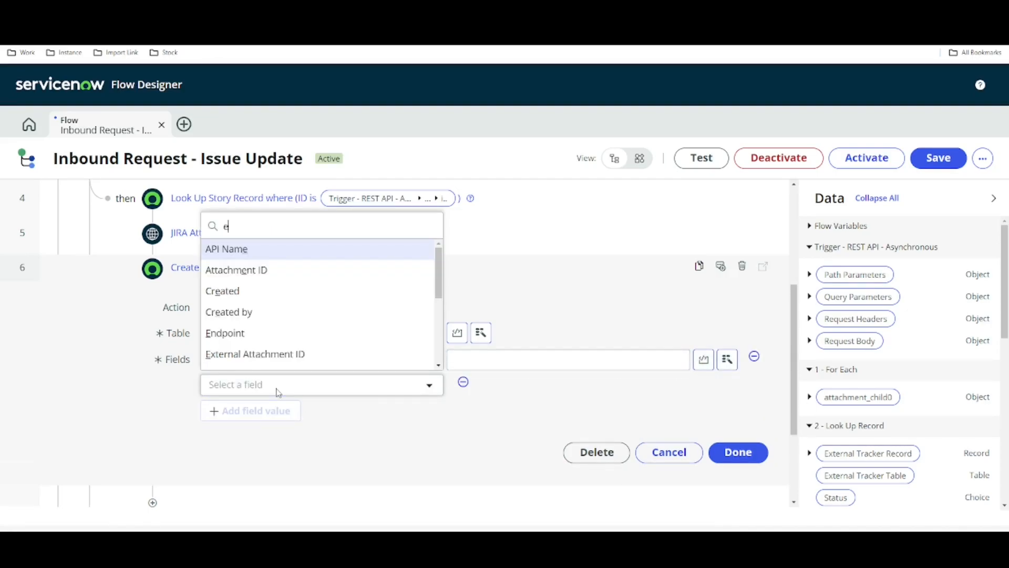
type("x")
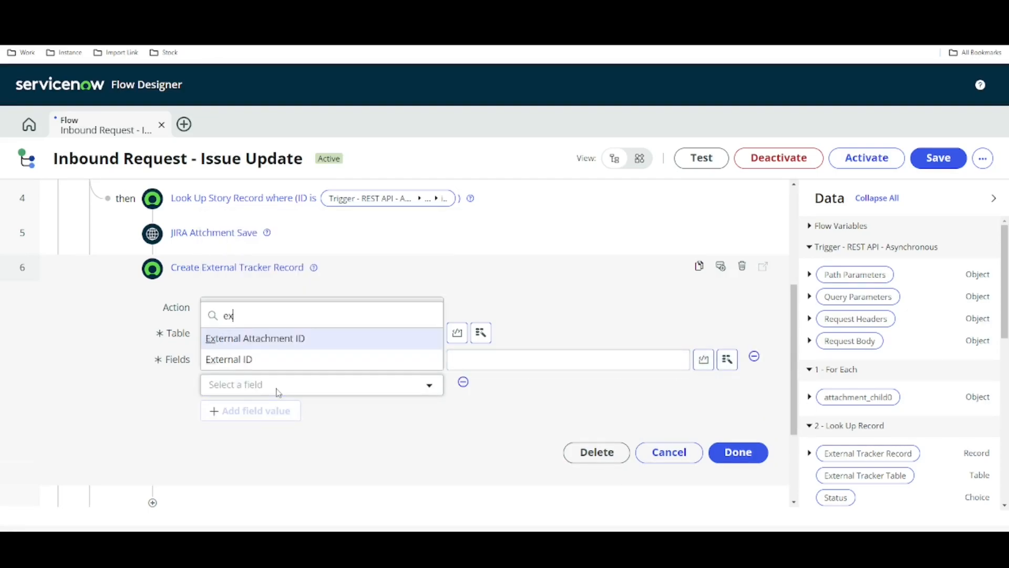
left_click(251, 368)
Set the new record's External Attachment ID to the For Each attachment_child0 > id data
left_click(559, 363)
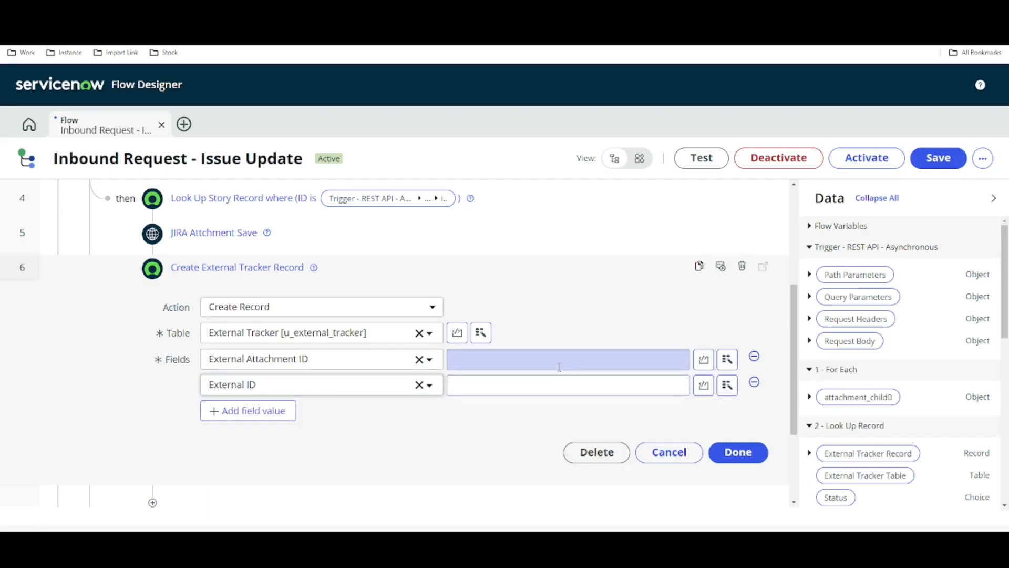
left_click(727, 361)
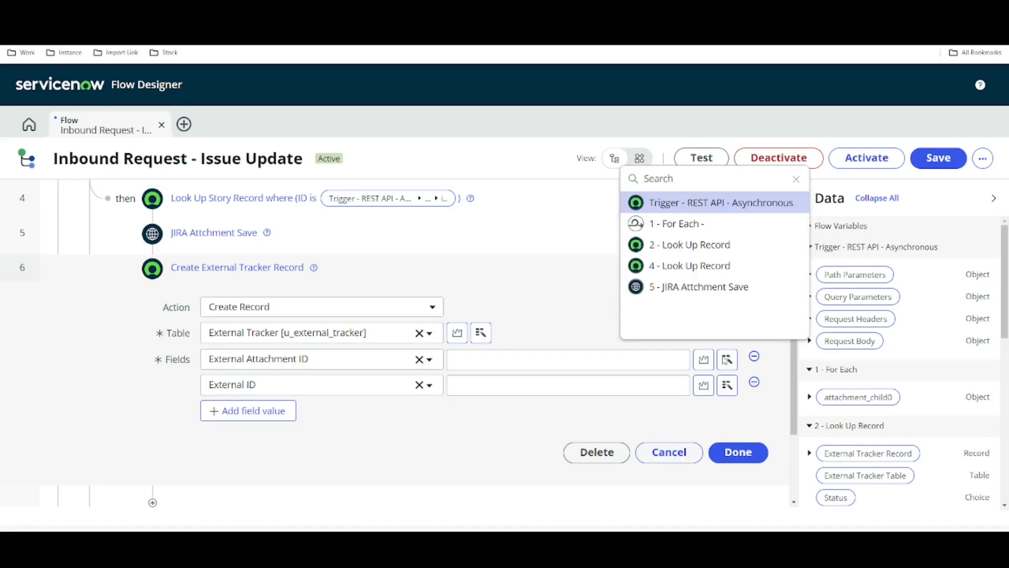
left_click(678, 225)
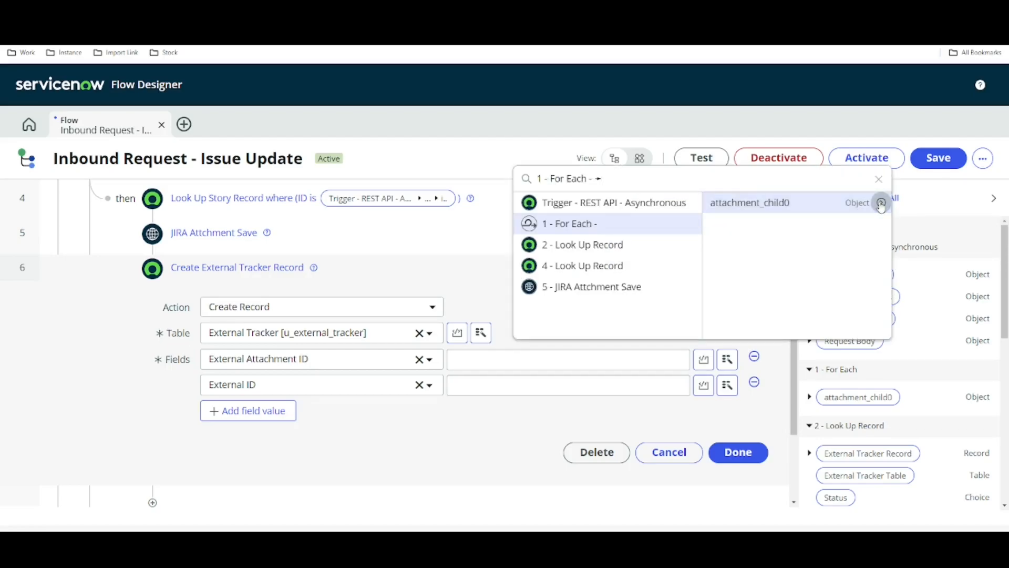
left_click(880, 206)
left_click(833, 223)
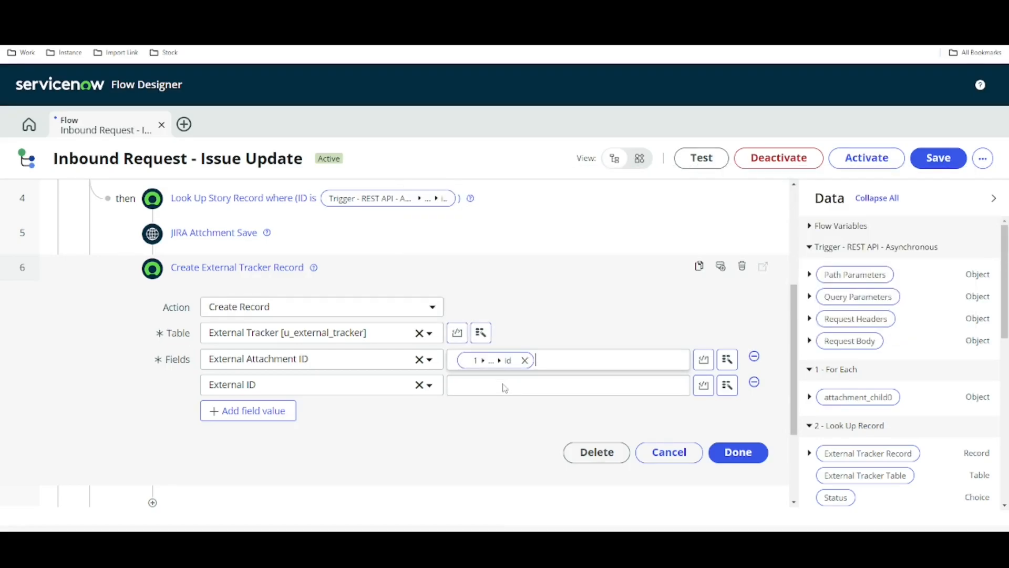
Set the new record's External ID to the trigger's Request Body > issue > id data
left_click(727, 385)
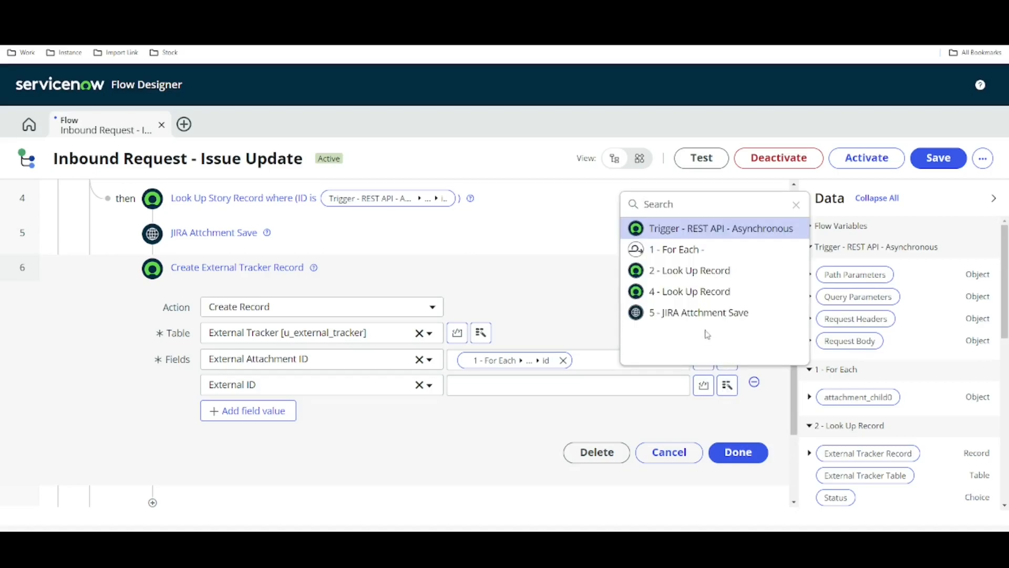
left_click(694, 228)
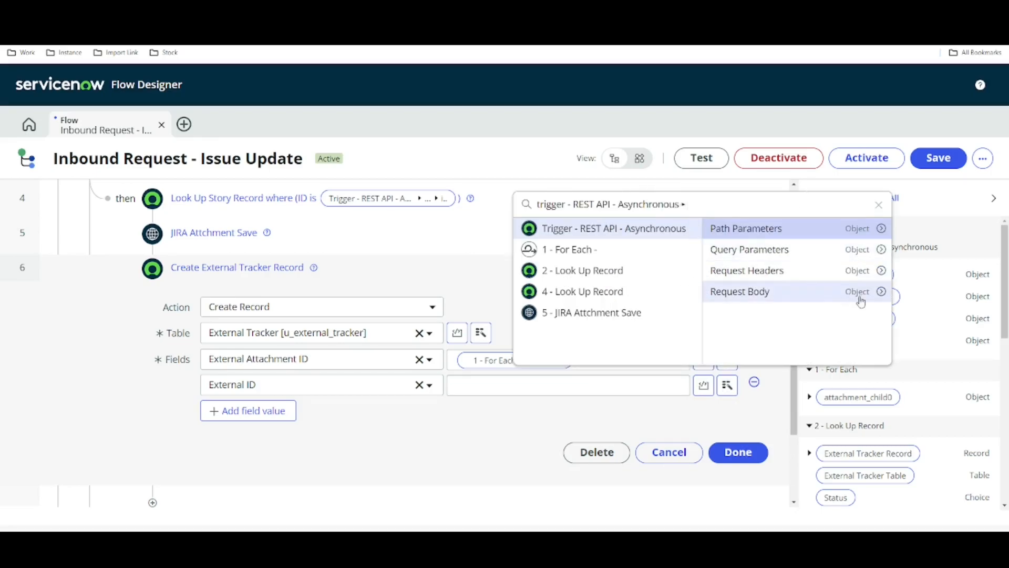
left_click(881, 292)
left_click(963, 250)
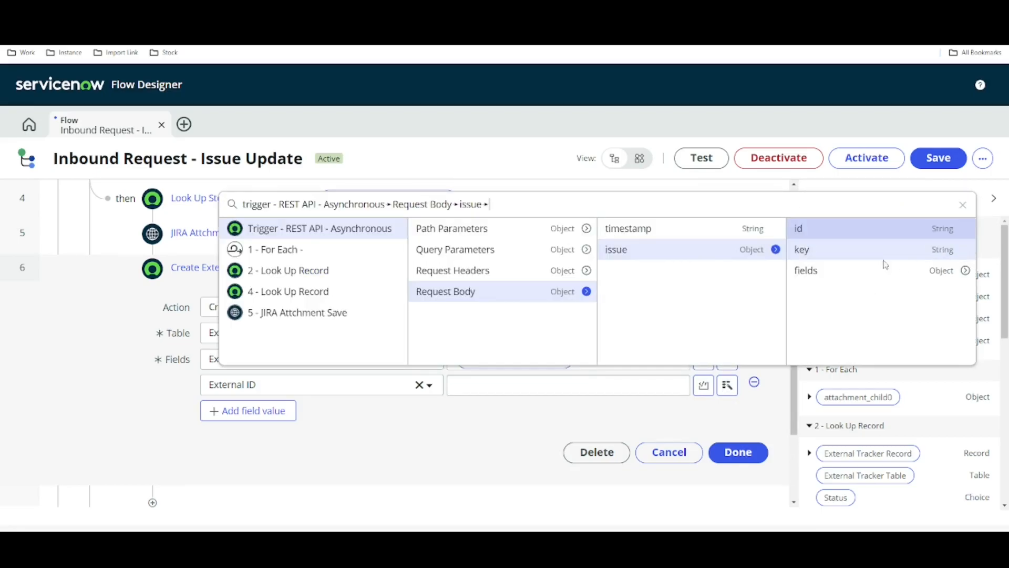
left_click(827, 233)
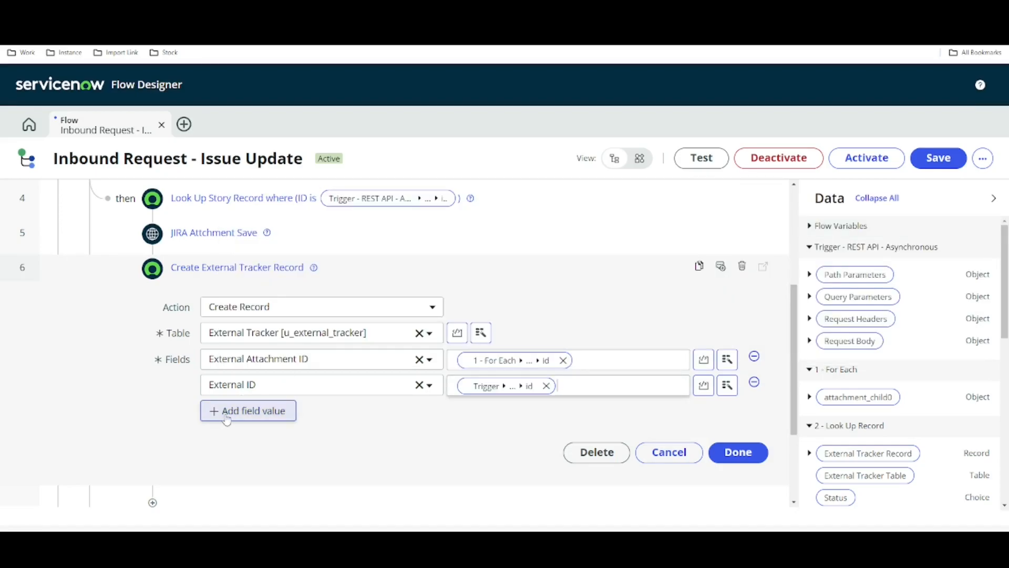
Add Internal ID as another field of the new External Tracker record
left_click(227, 415)
left_click(308, 419)
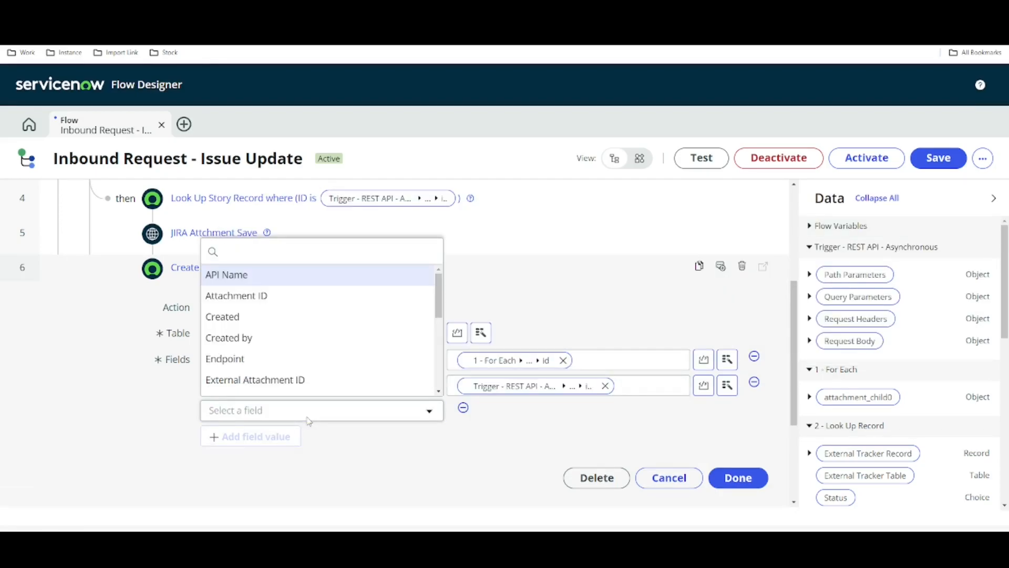
type("ine")
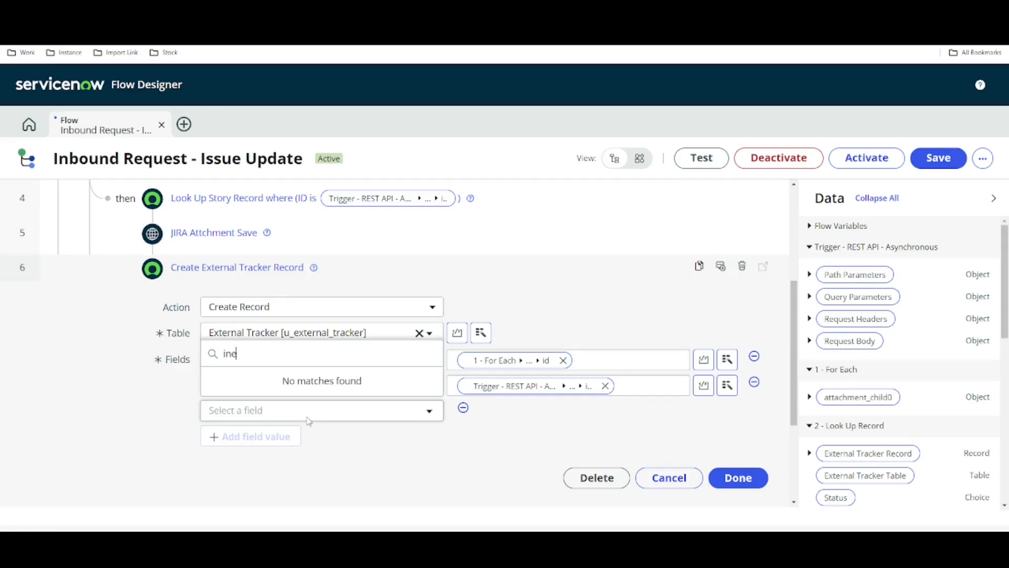
key("BackSpace")
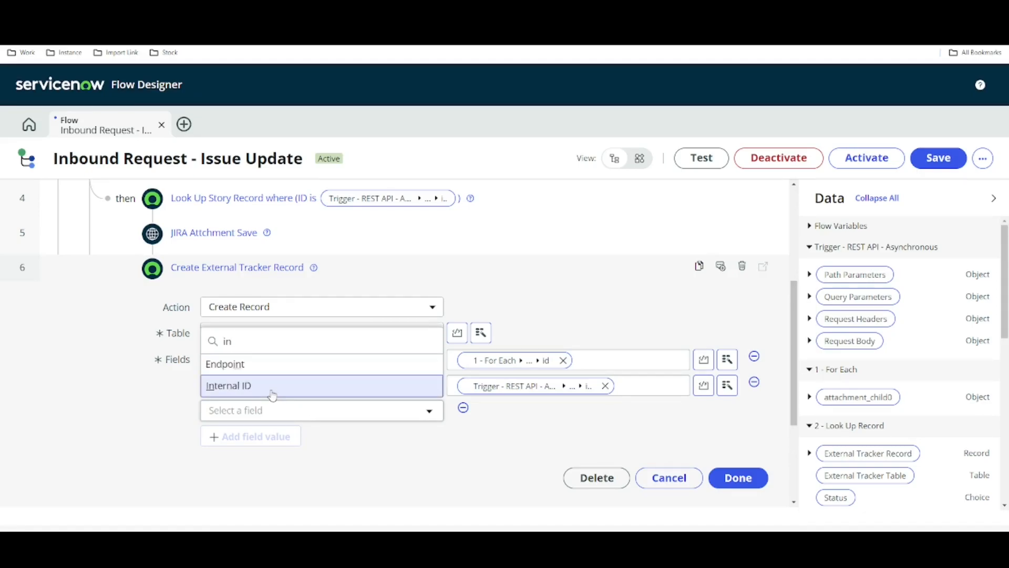
left_click(397, 390)
Set the new record's Internal ID to 4 - Look Up Record > Story Record > Sys ID
left_click(482, 412)
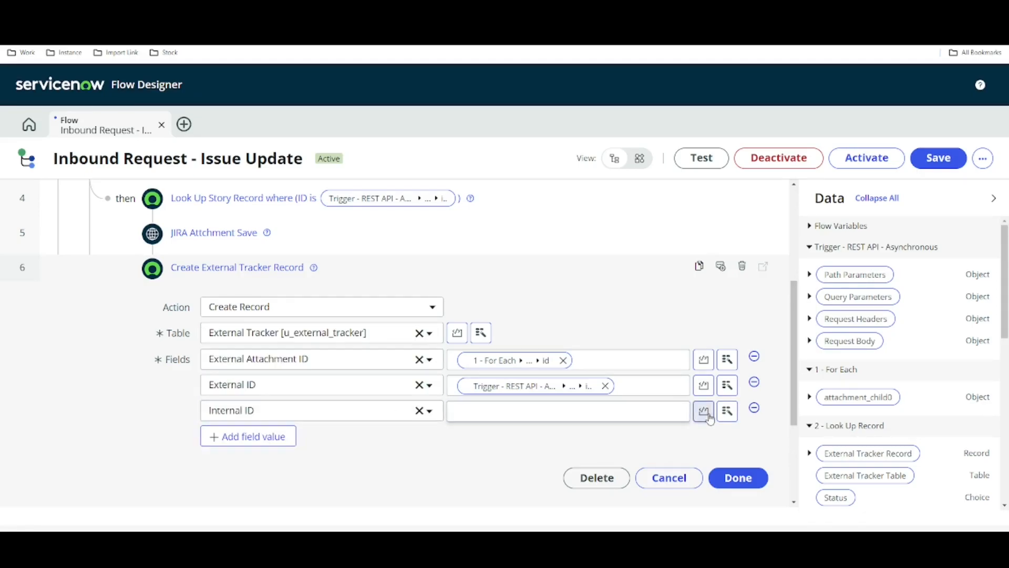
left_click(725, 411)
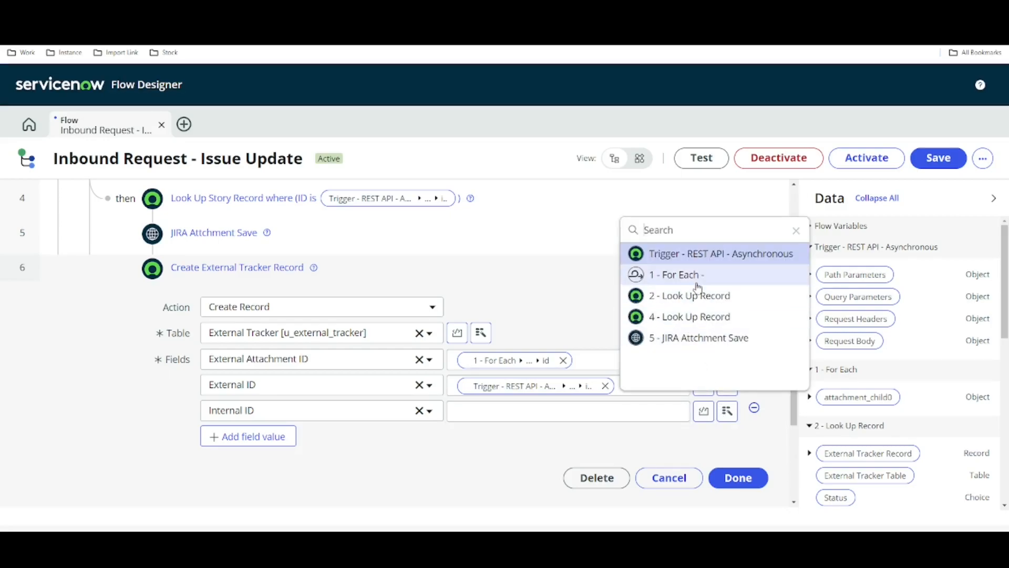
left_click(714, 321)
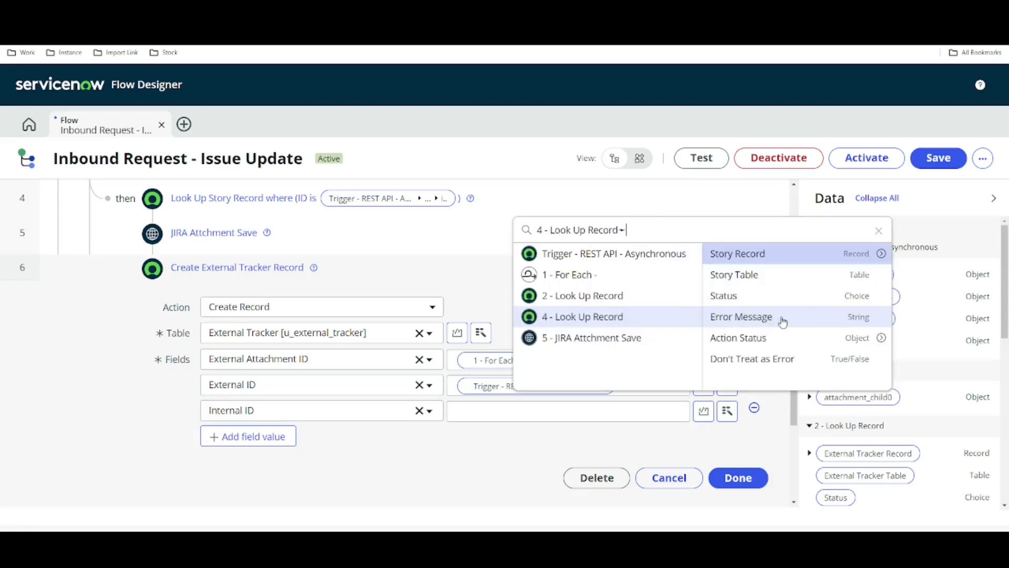
left_click(881, 255)
type("sys")
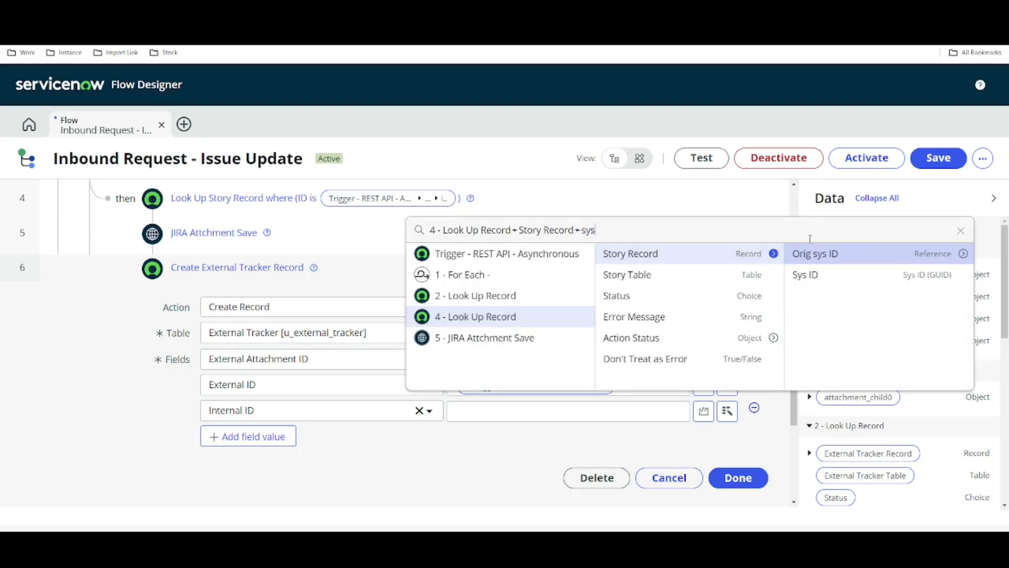
left_click(811, 275)
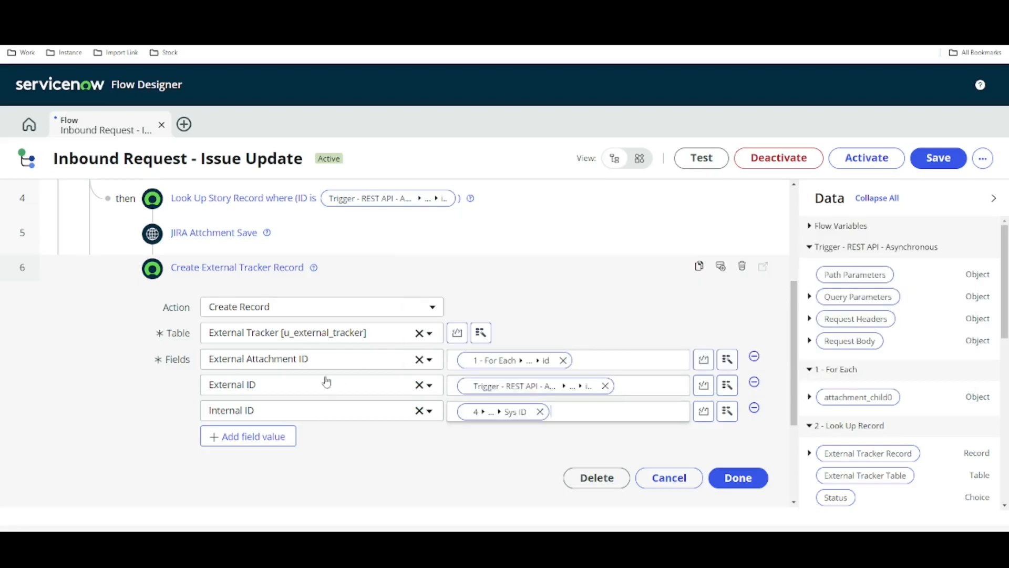
Add Attachment ID as the fourth field of the new External Tracker record
left_click(270, 441)
left_click(269, 439)
type("att")
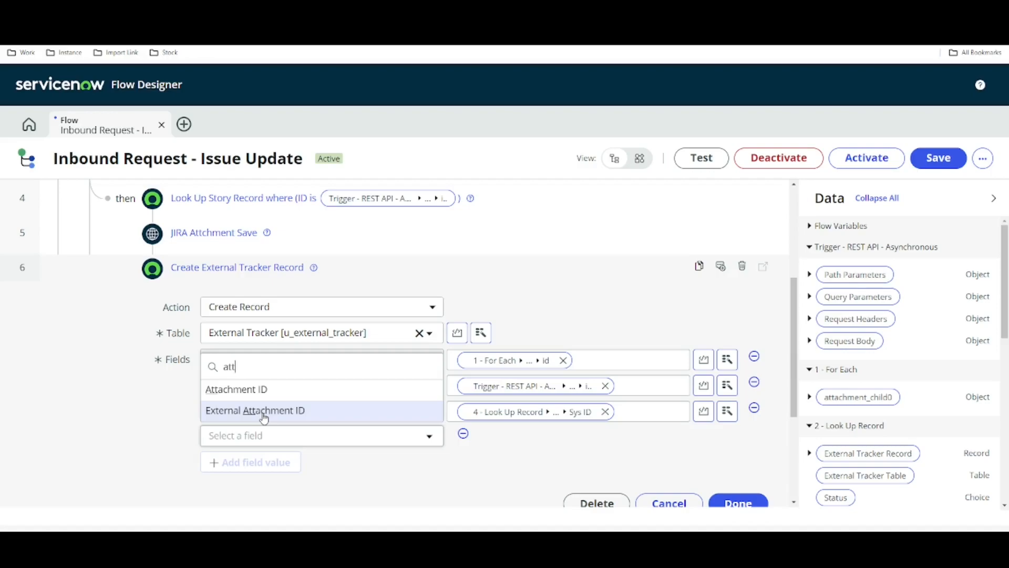
left_click(263, 392)
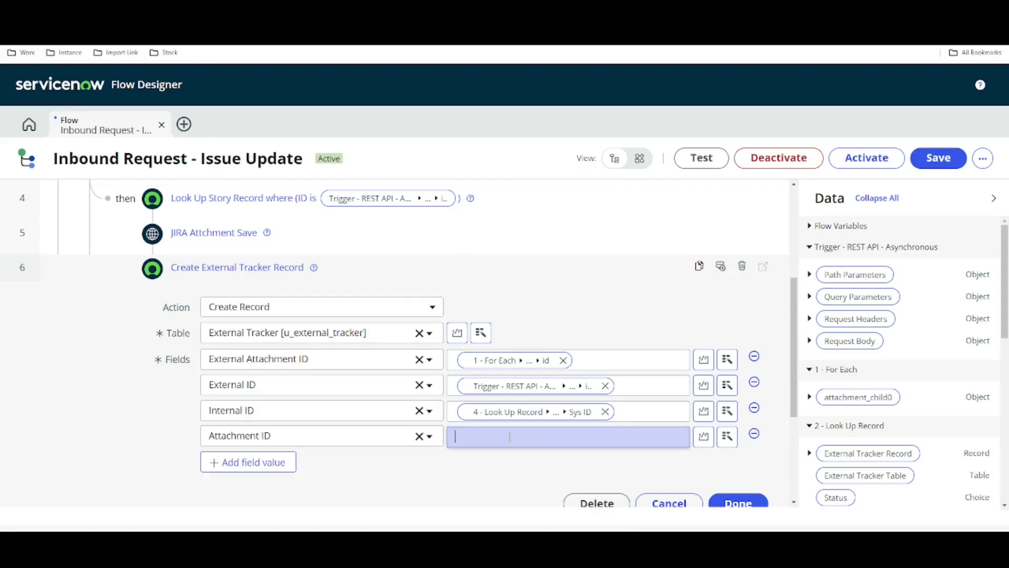
Set the Attachment ID to the ServiceNow Attchment ID output of 5 - JIRA Attchment Save and finish the Create Record action
left_click(727, 436)
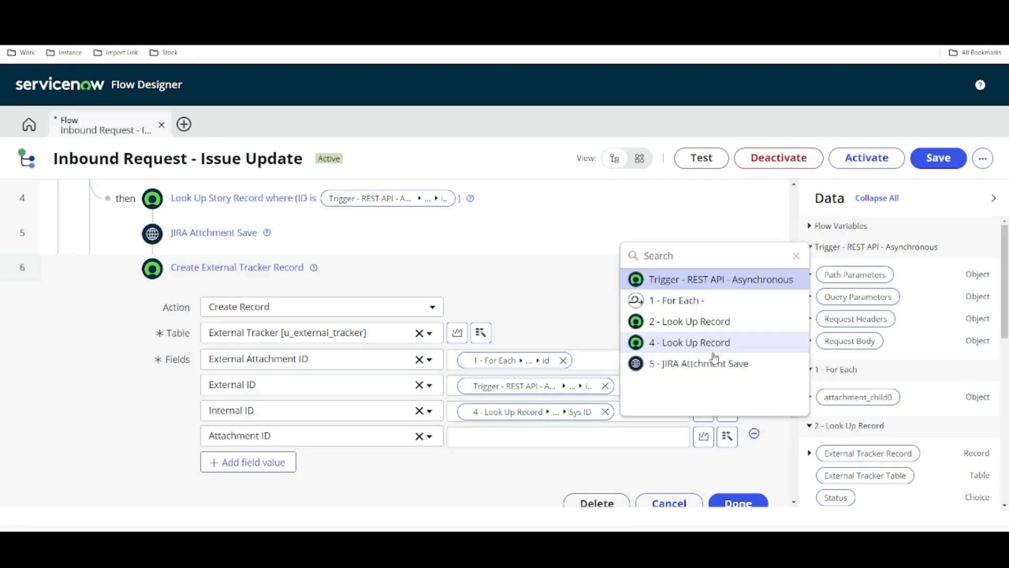
left_click(716, 363)
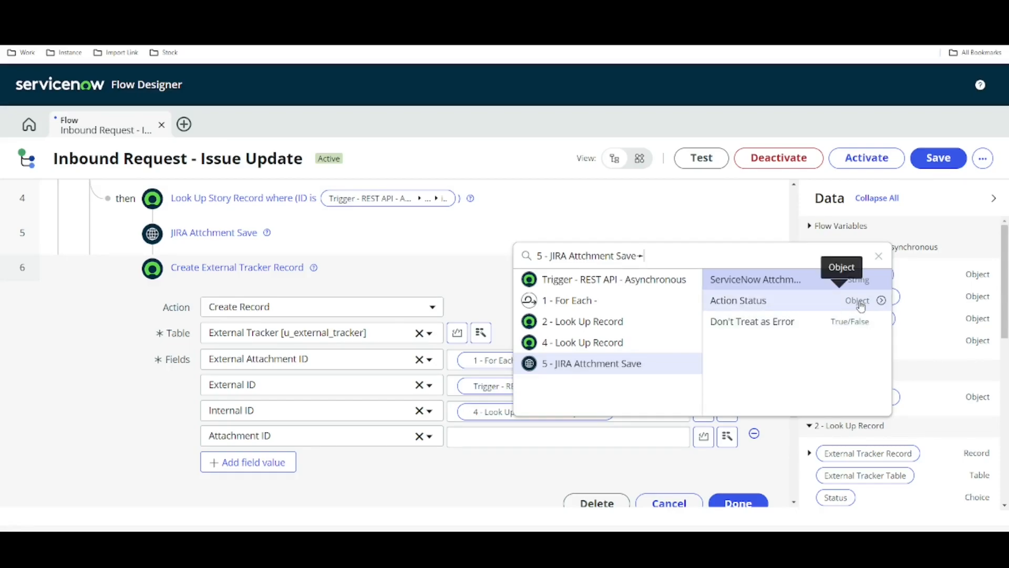
left_click(777, 283)
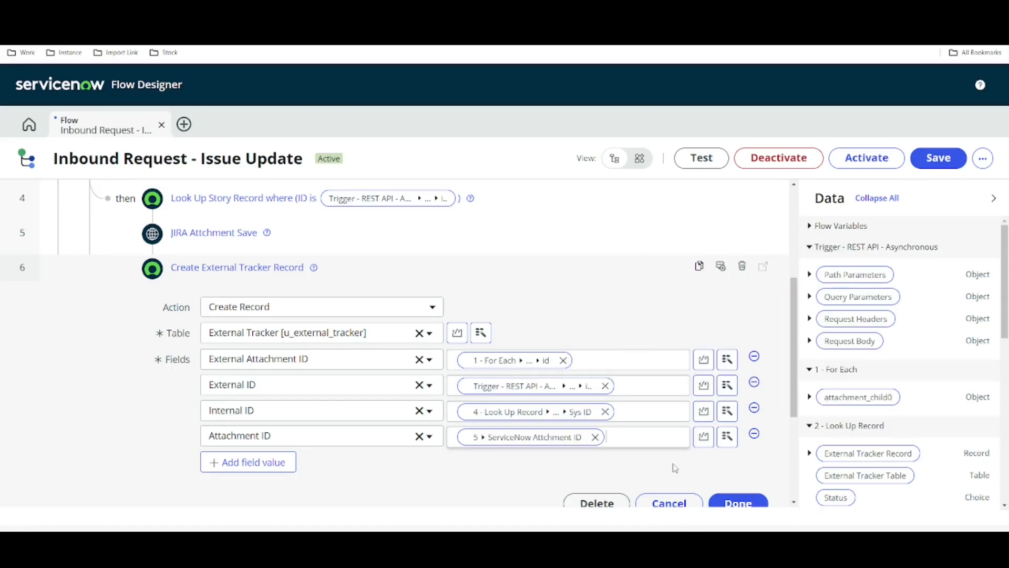
scroll(675, 468, "down", 1)
left_click(736, 450)
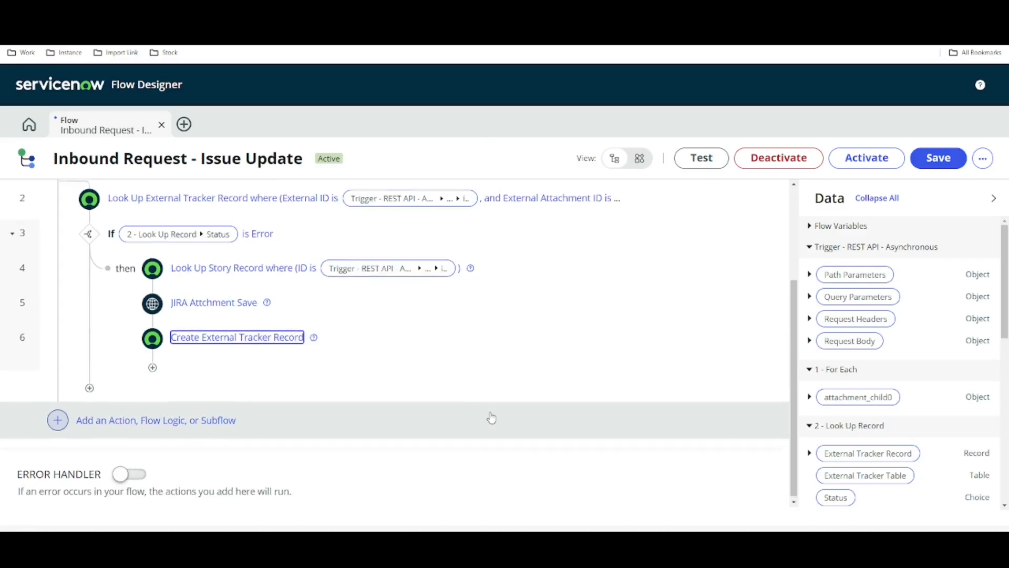
Try to activate the Inbound Request - Issue Update flow
scroll(491, 417, "up", 2)
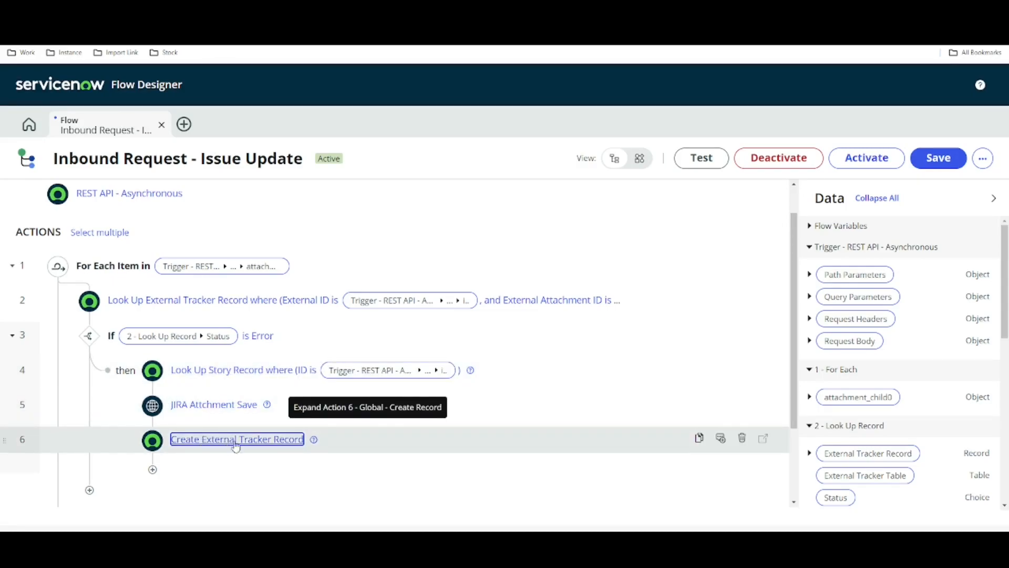
left_click(867, 158)
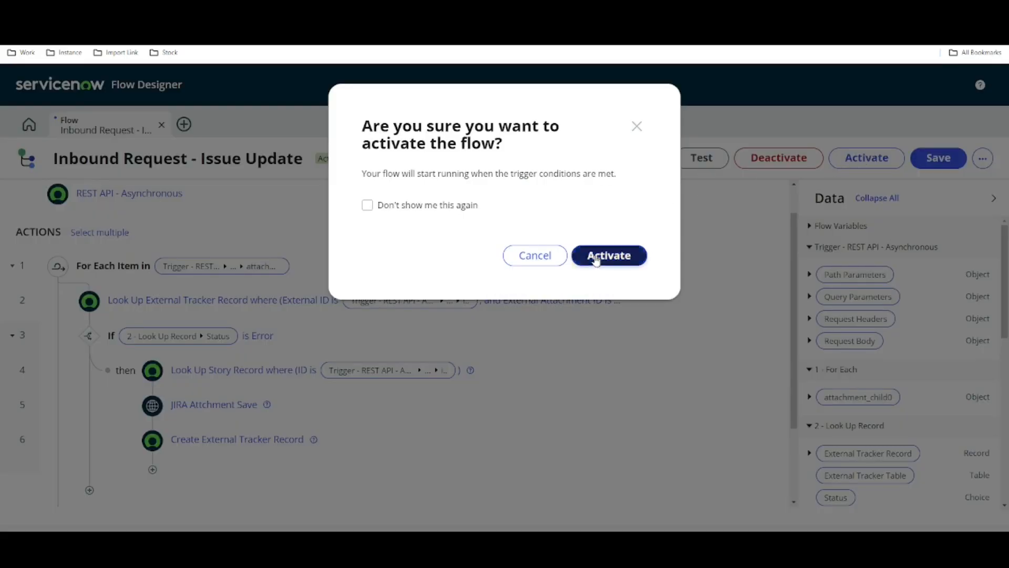
left_click(597, 256)
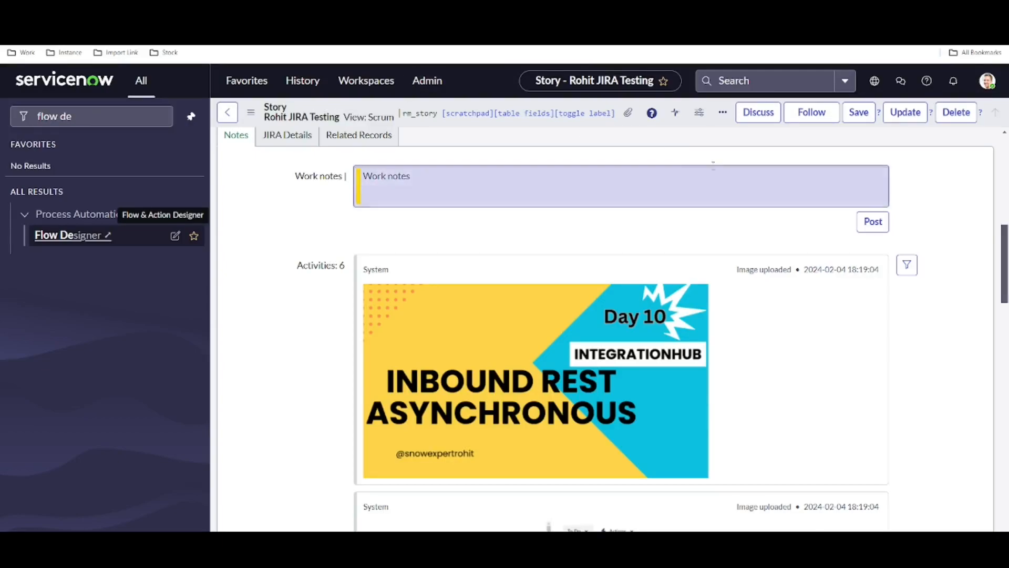
Switch to the story record STRY0010019 and remove all five of its attachments
scroll(439, 217, "up", 3)
scroll(447, 221, "up", 6)
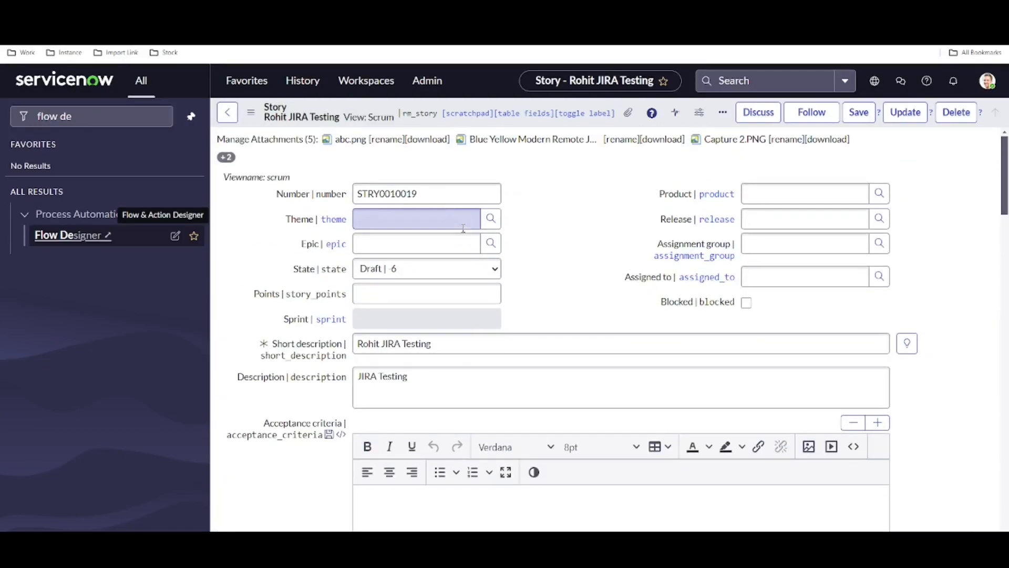
left_click(252, 141)
left_click(434, 192)
left_click(434, 205)
left_click(434, 218)
left_click(434, 232)
left_click(434, 245)
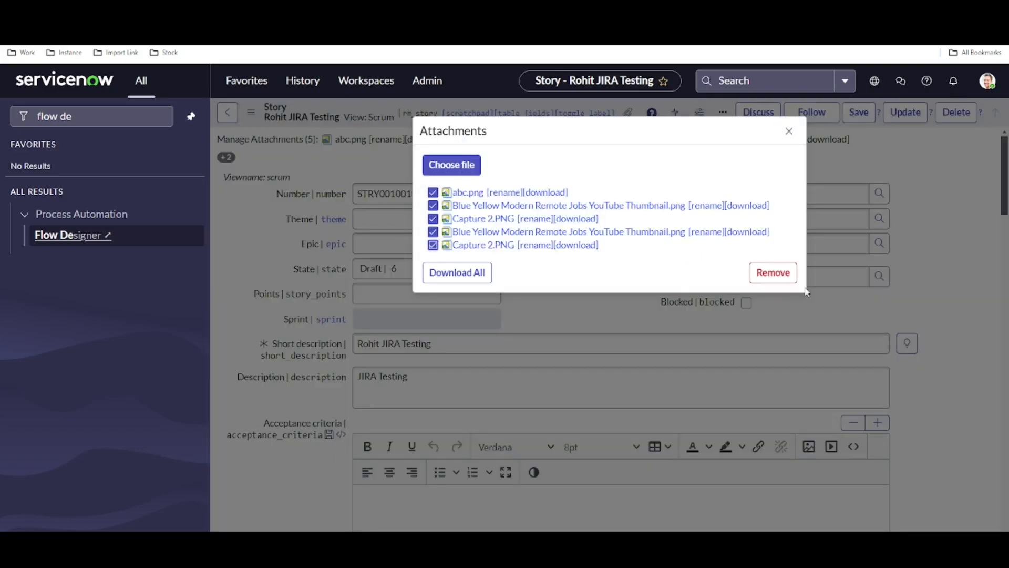
left_click(772, 272)
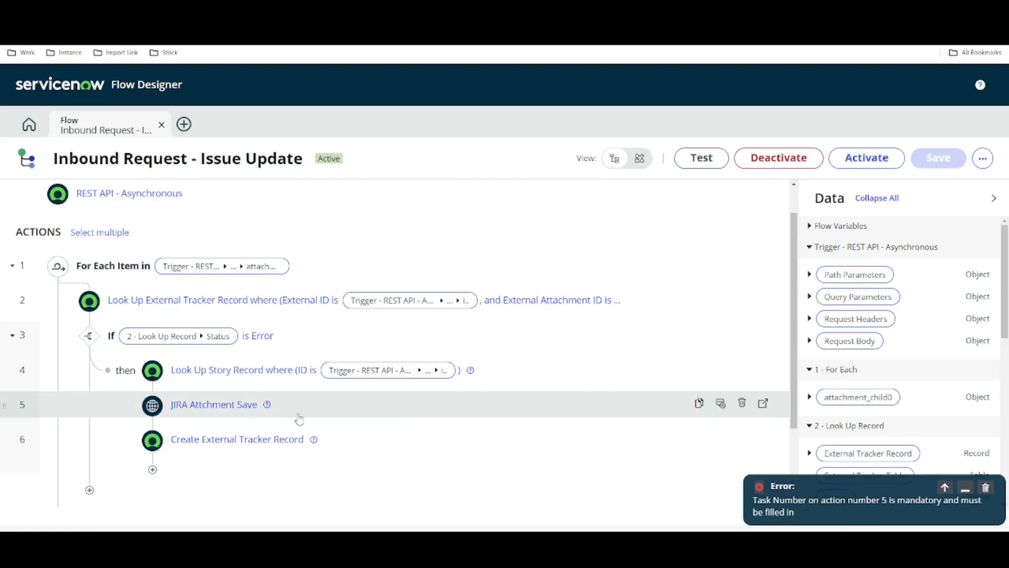
In the flow, set JIRA Attchment Save's Task Number to 4 - Look Up Record > Story Record and activate the flow
left_click(226, 406)
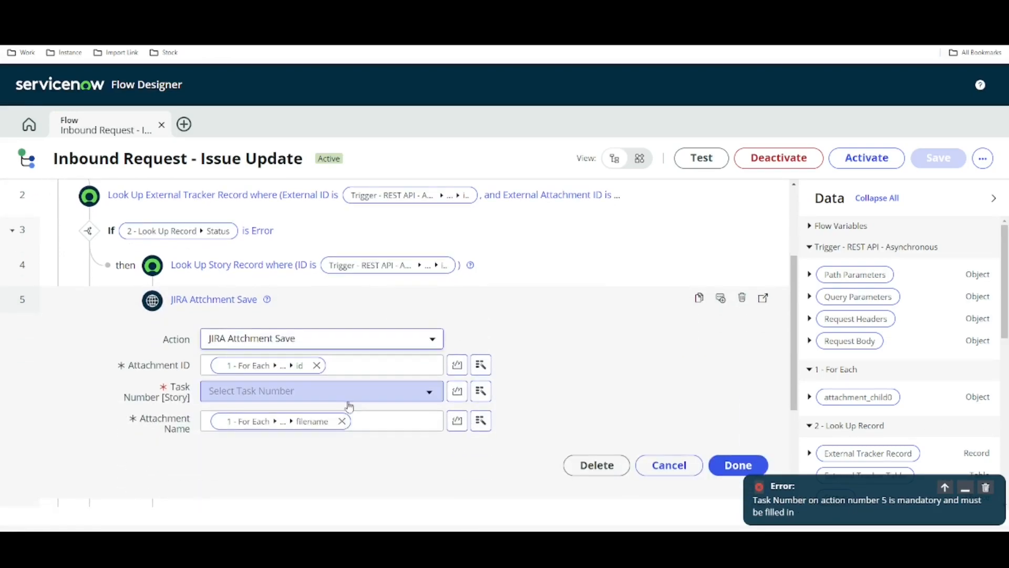
left_click(481, 391)
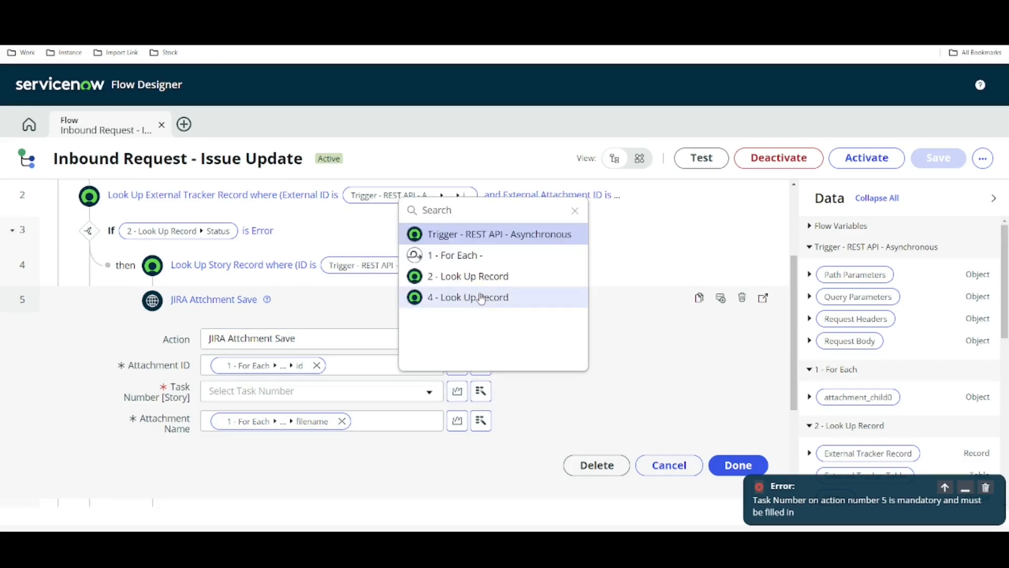
left_click(512, 298)
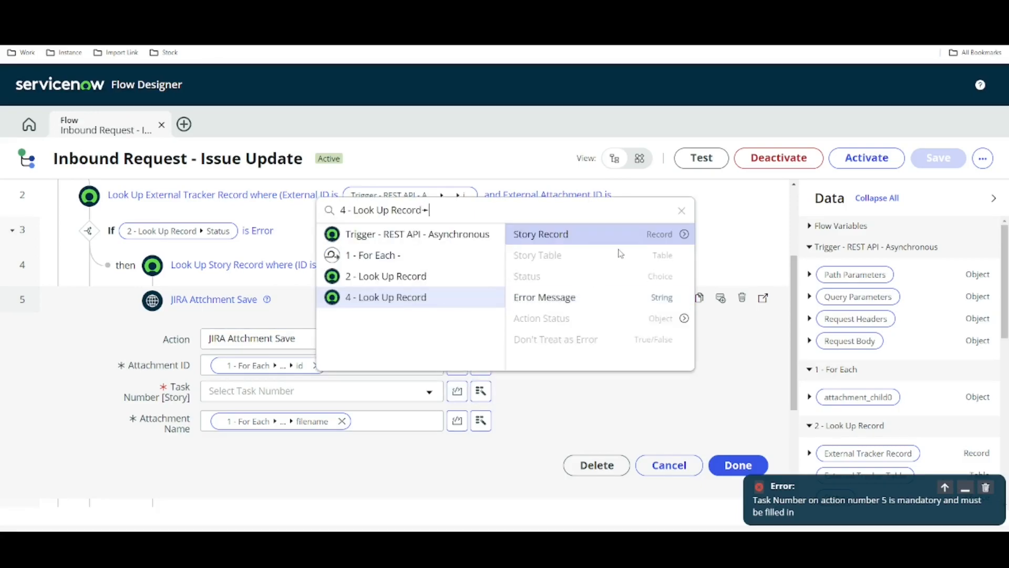
left_click(687, 236)
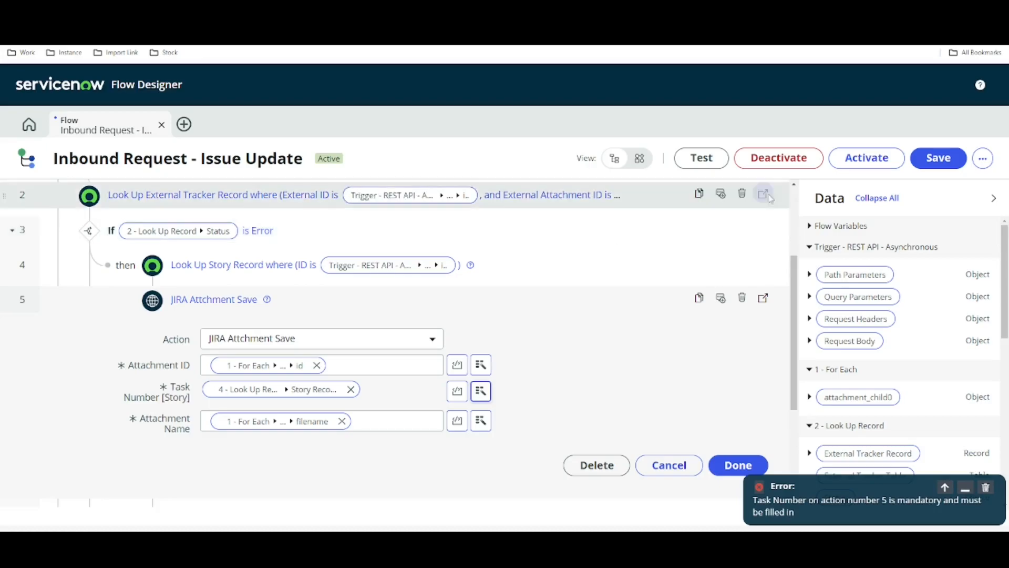
left_click(850, 160)
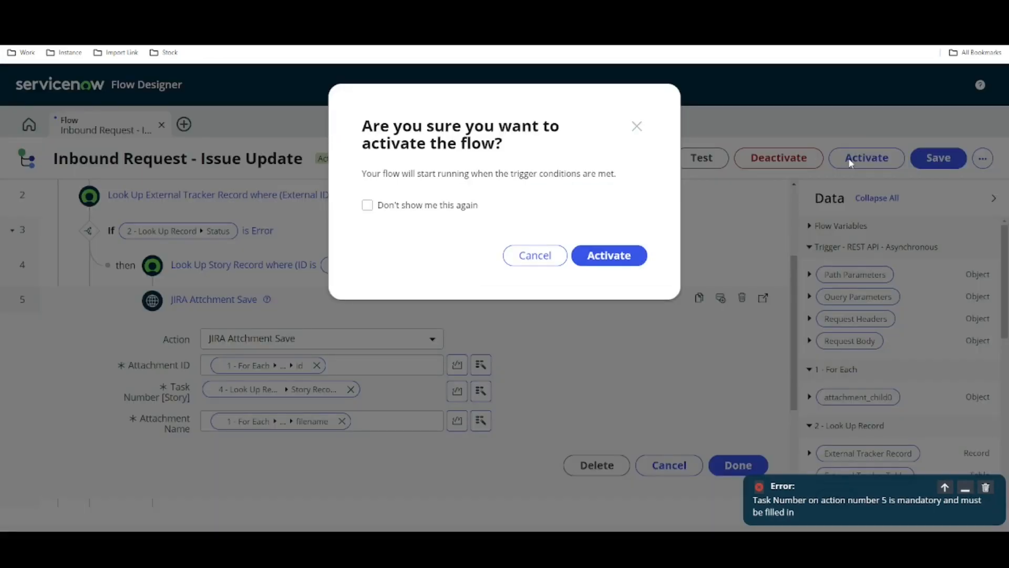
left_click(599, 257)
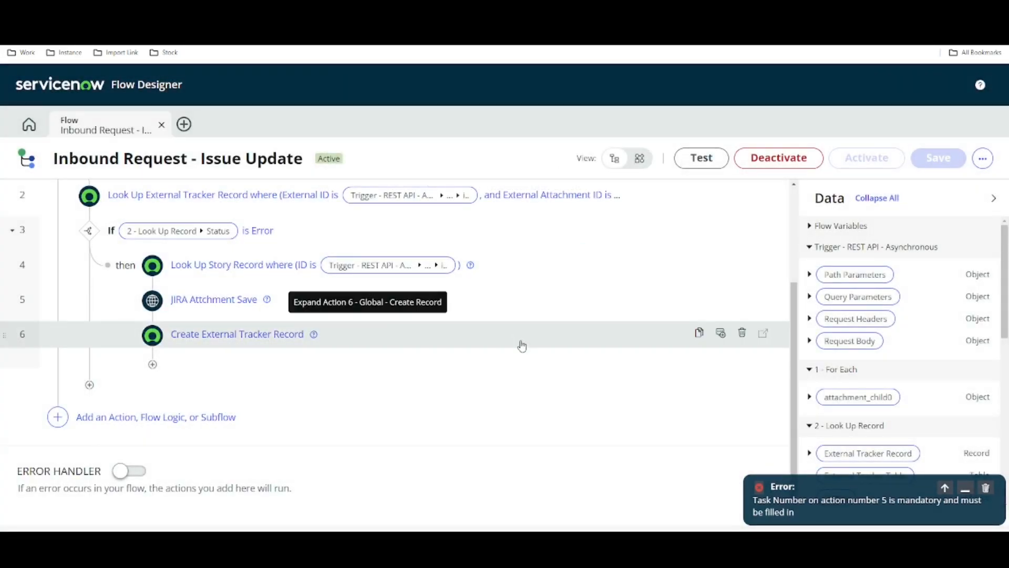
Switch to Jira, open issue TRAN-33 from the board and edit its title to end in 2
left_click(453, 12)
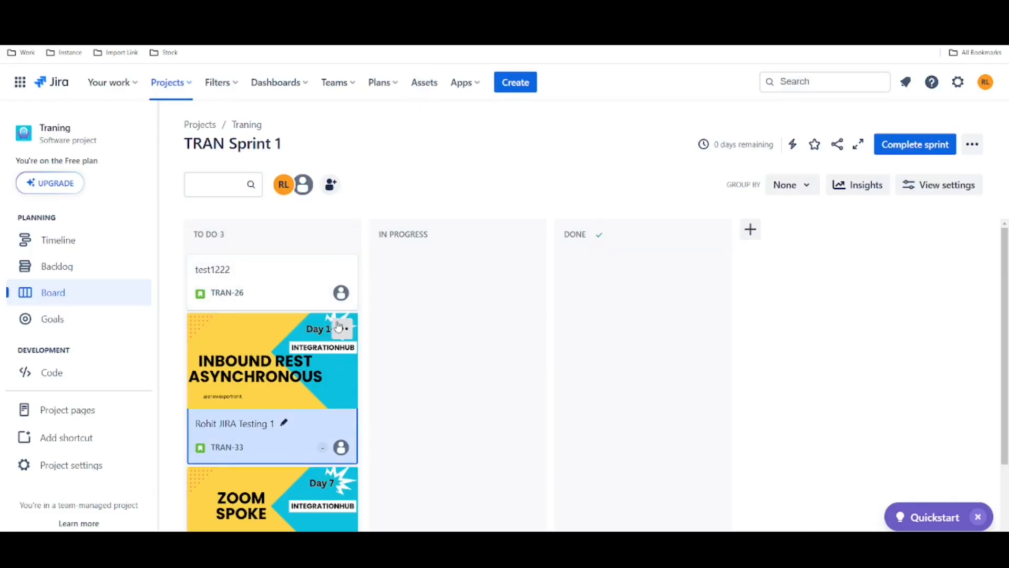
left_click(234, 380)
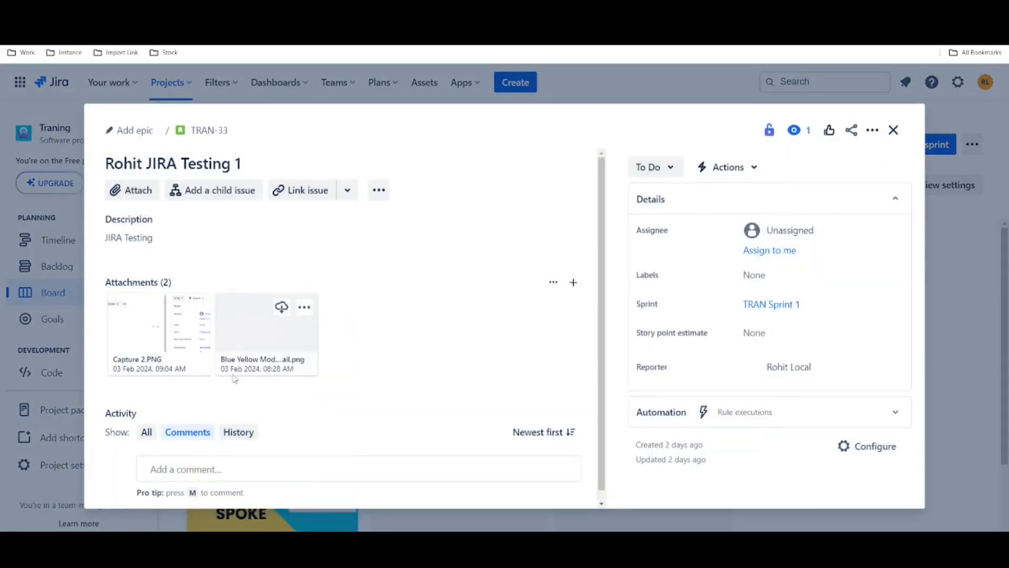
left_click(247, 163)
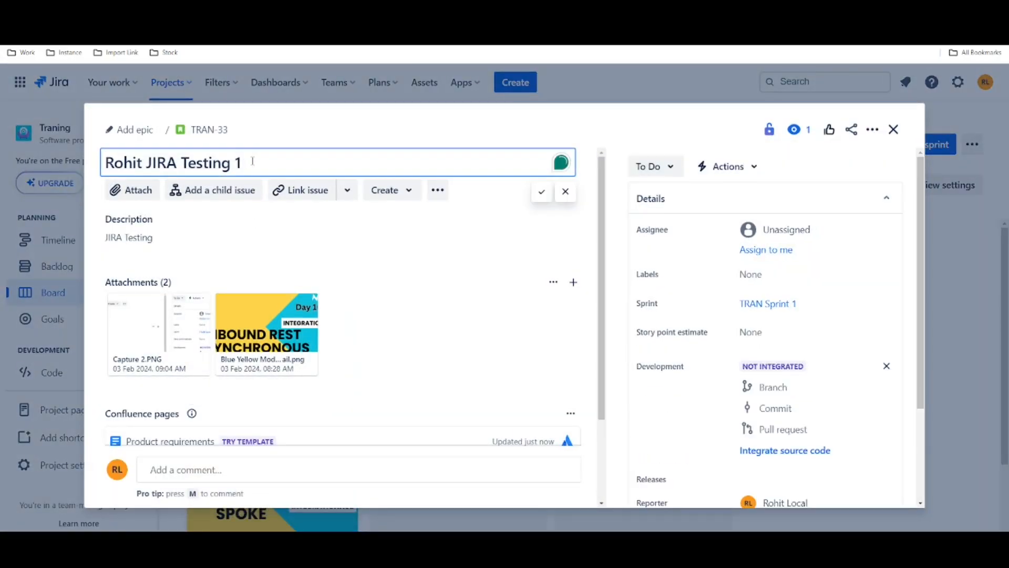
type("2")
key("Return")
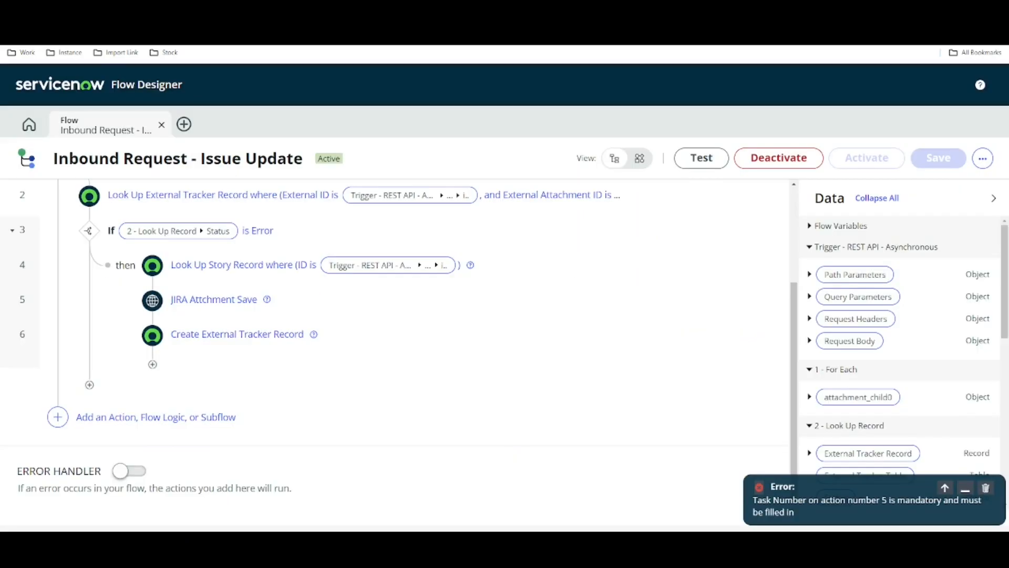
Open the latest execution of Inbound Request - Issue Update, inspect its External Tracker lookup details and dismiss the error notification
left_click(29, 124)
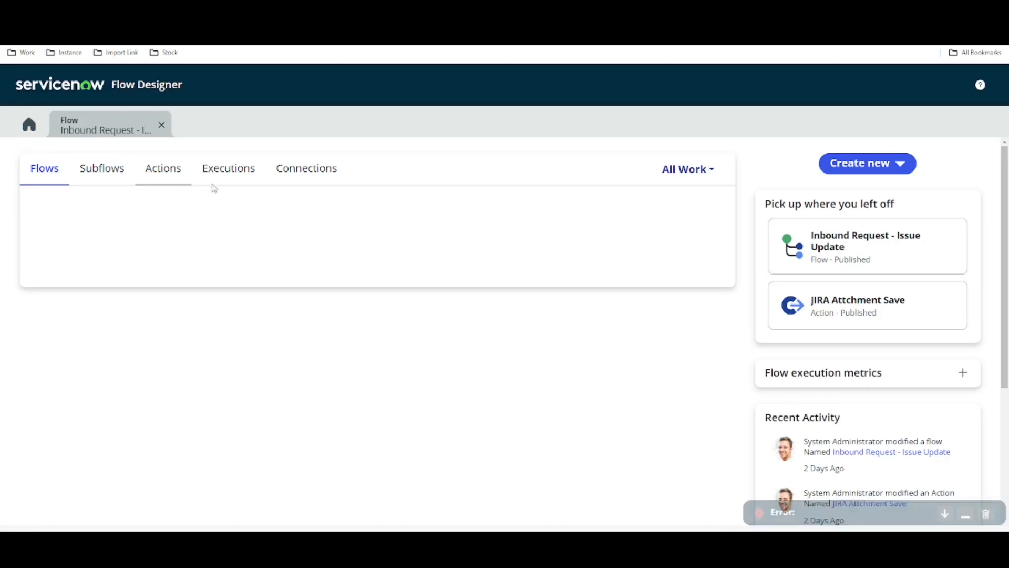
left_click(233, 178)
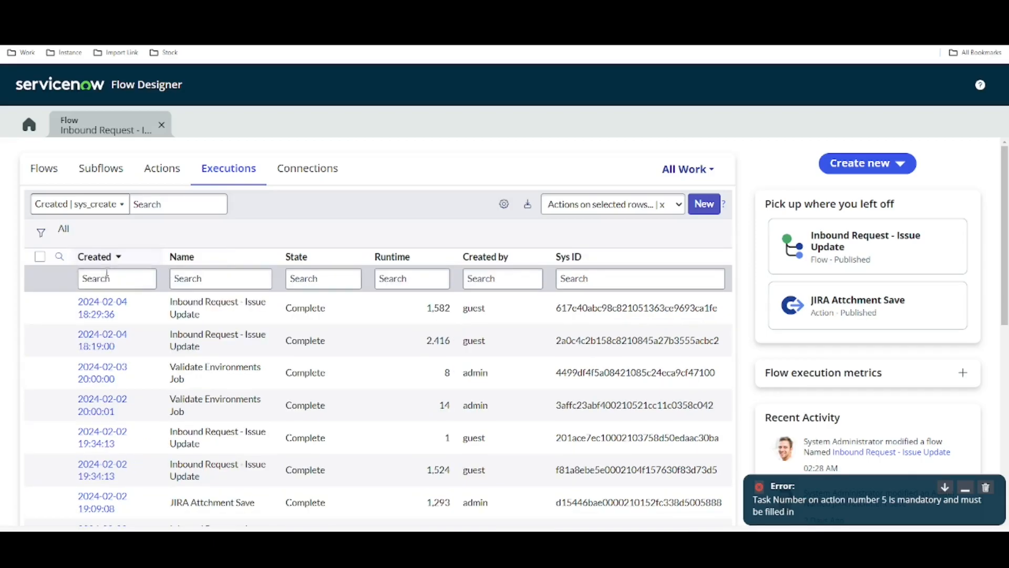
left_click(103, 303)
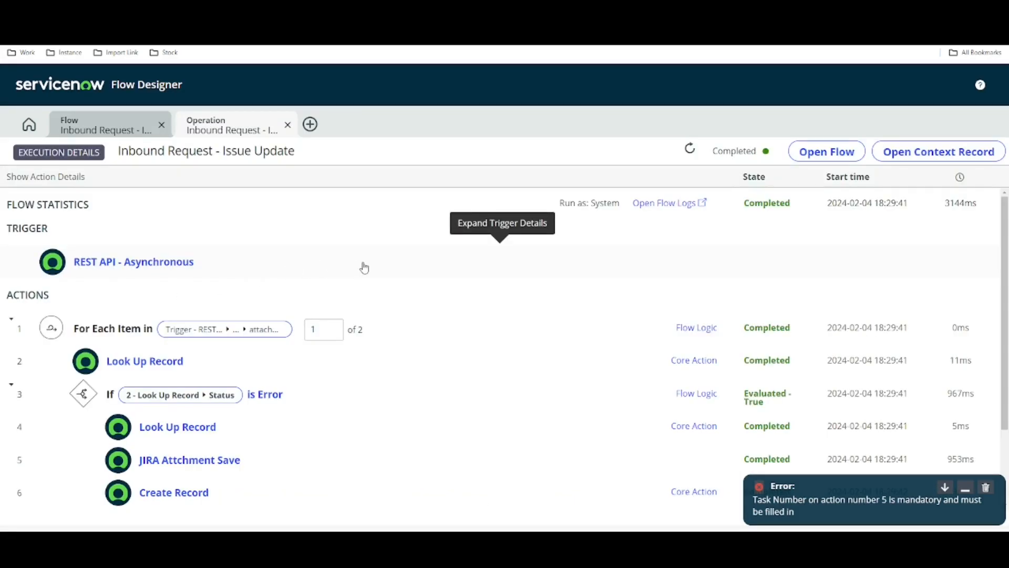
scroll(364, 268, "down", 1)
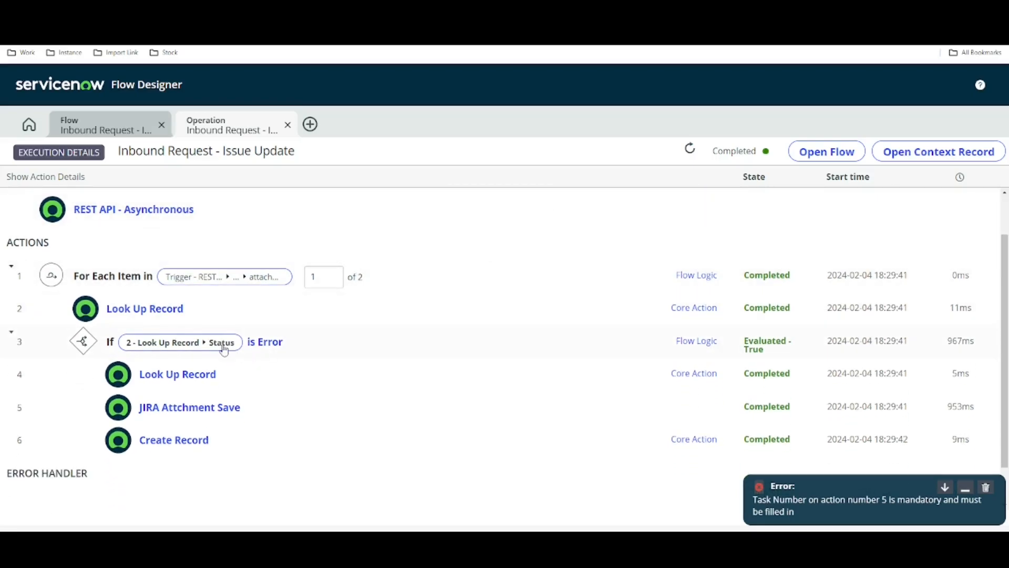
left_click(147, 321)
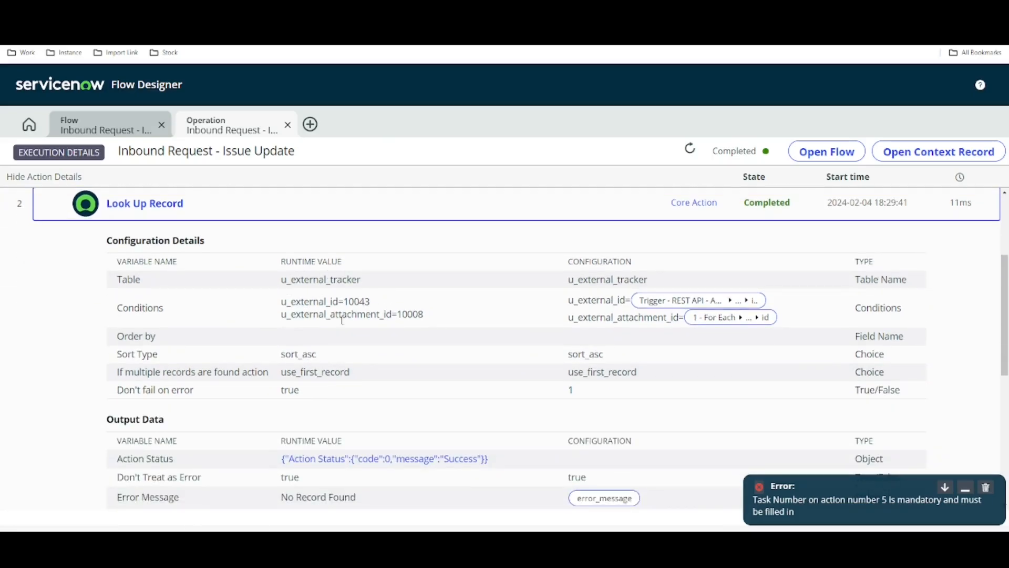
scroll(287, 301, "up", 3)
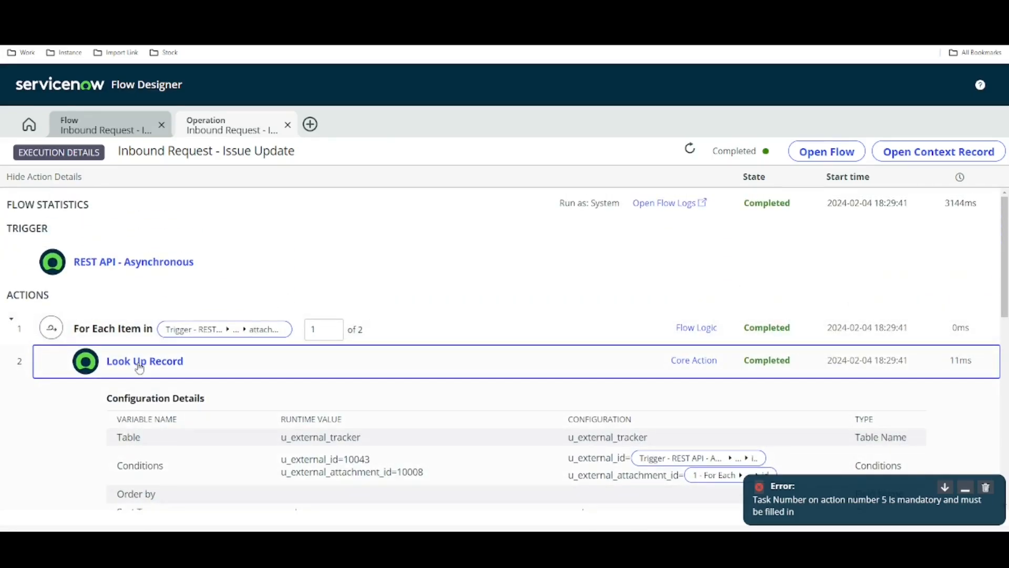
left_click(139, 362)
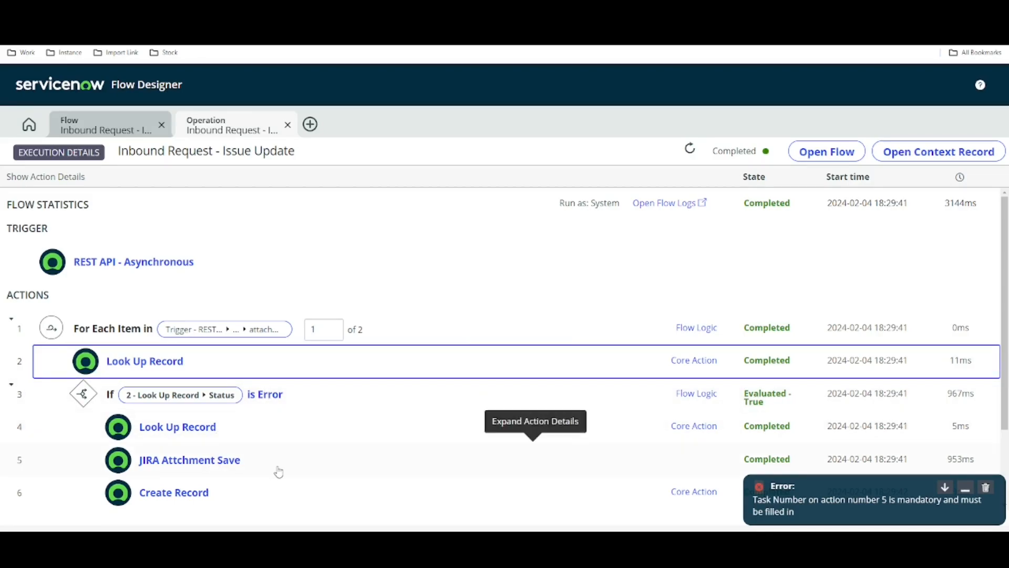
left_click(986, 489)
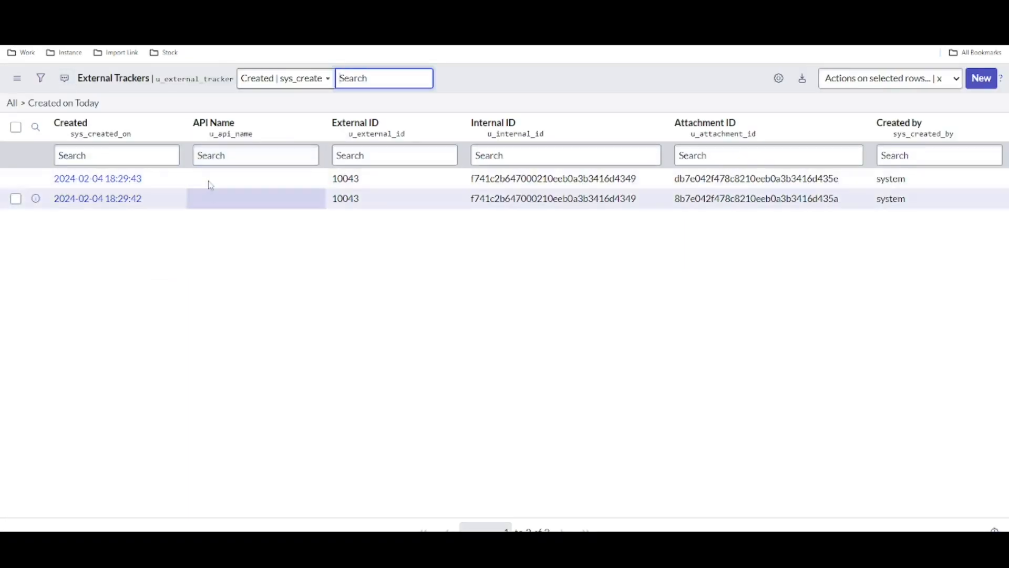
Open the two External Tracker records created today and compare their External ID and External Attachment ID
left_click(96, 180)
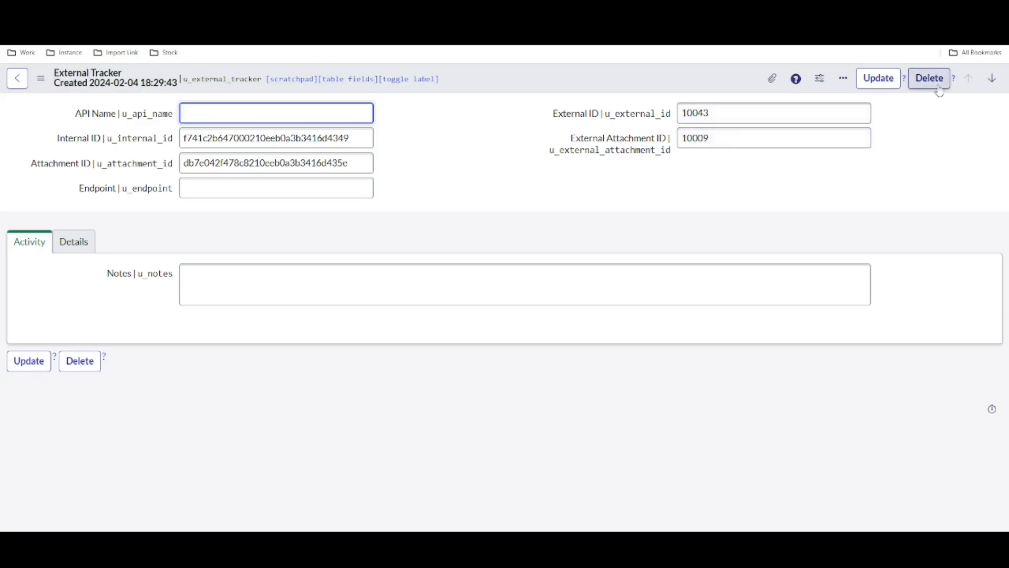
left_click(998, 82)
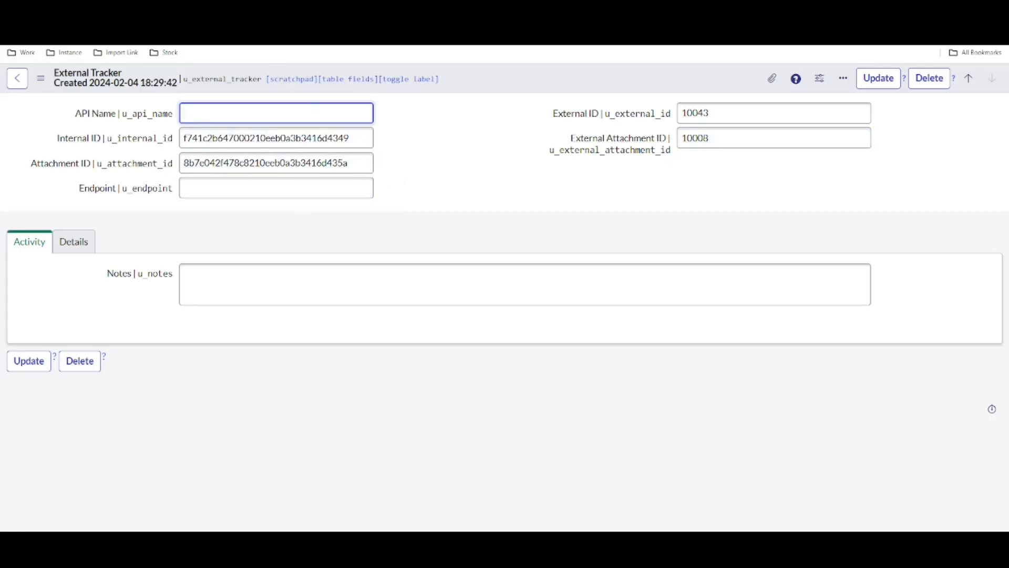
Switch to story STRY0010019, reload it and review its attachments and the uploaded images in its activity stream
left_click(45, 16)
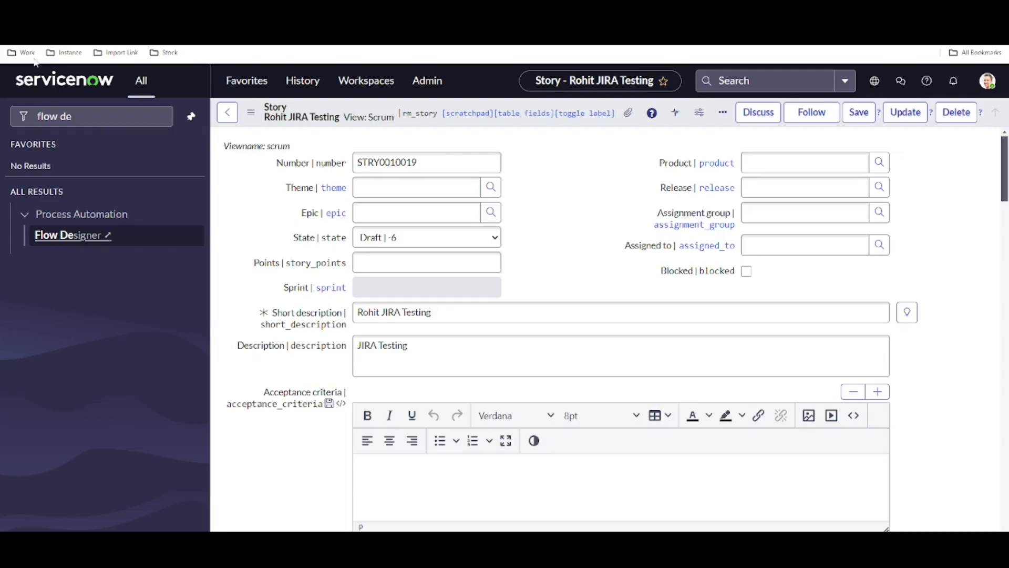
key("F5")
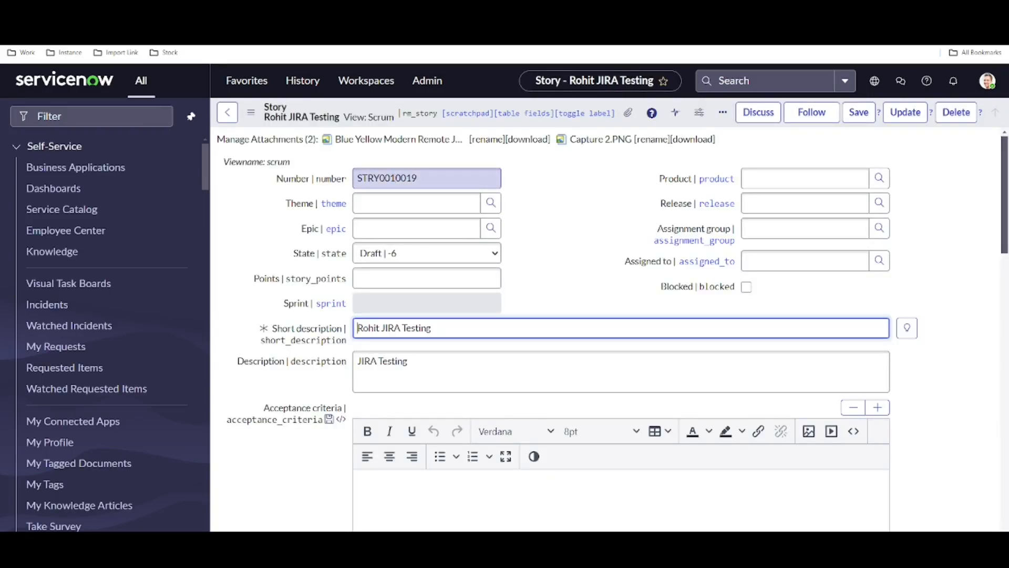
scroll(408, 175, "down", 9)
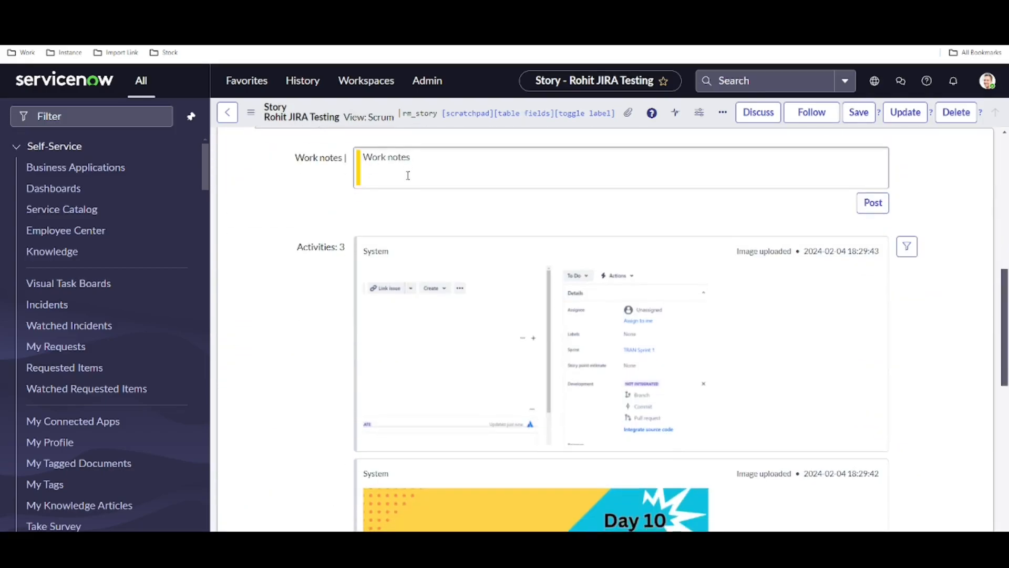
scroll(408, 176, "down", 8)
scroll(408, 176, "up", 4)
scroll(407, 176, "up", 8)
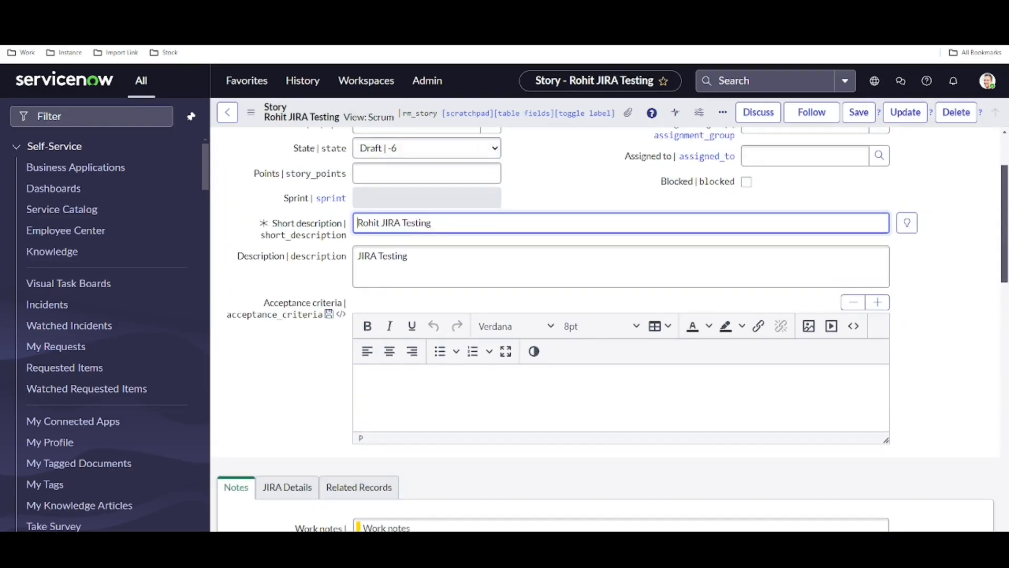
Switch to Jira, attach Capture 3.PNG to issue TRAN-33, and return to the list of External Trackers created today
key("ctrl+Tab")
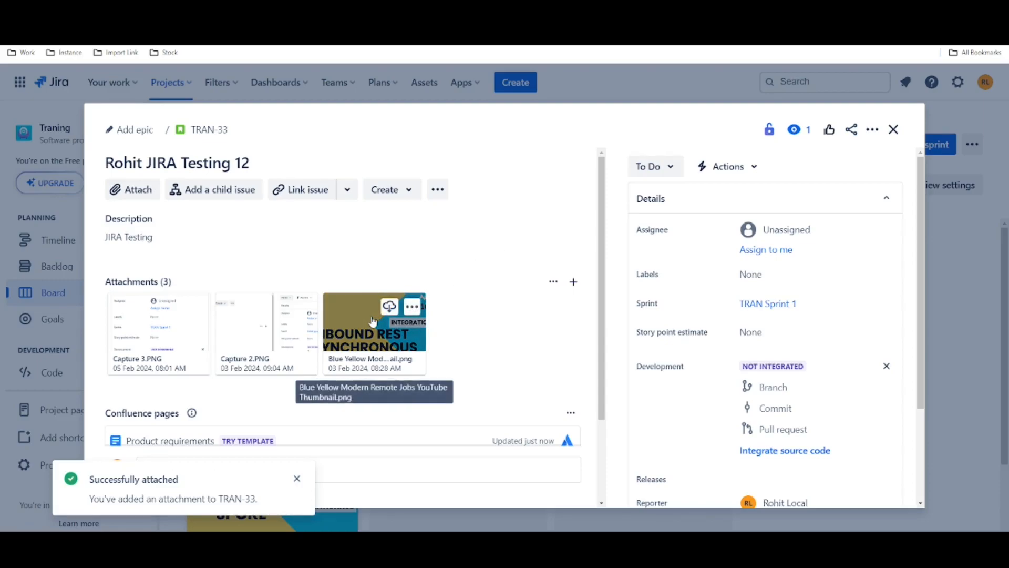
mouse_move(192, 336)
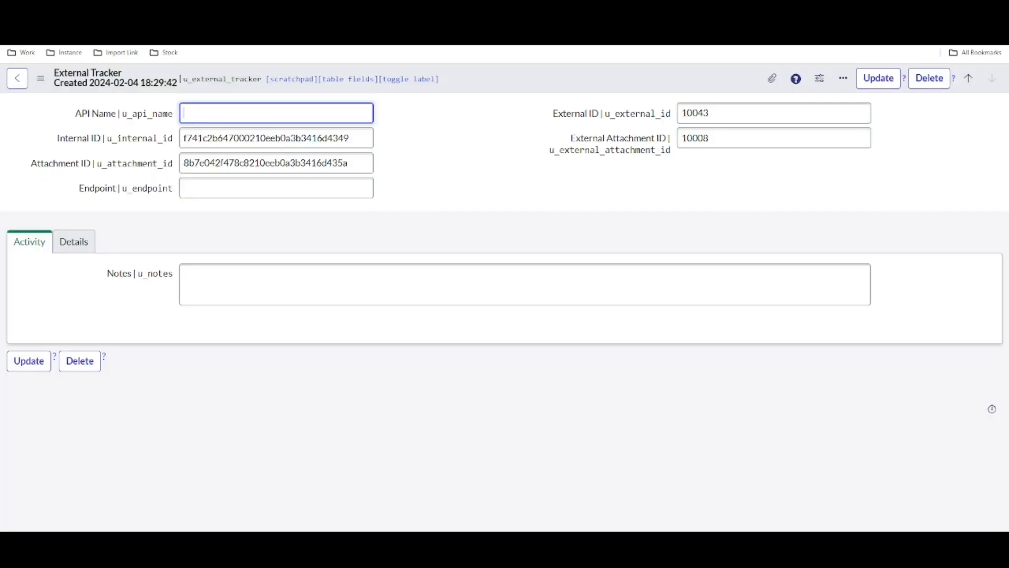
left_click(968, 78)
key("alt+Left")
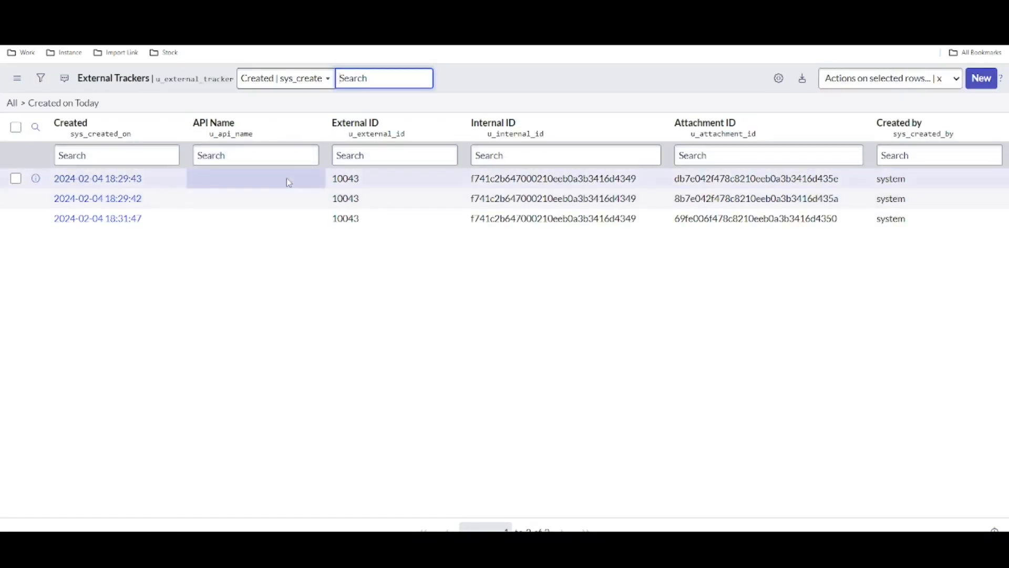
In Flow Designer, open the newest Inbound Request - Issue Update execution and examine its For Each iterations through item 3
left_click(111, 14)
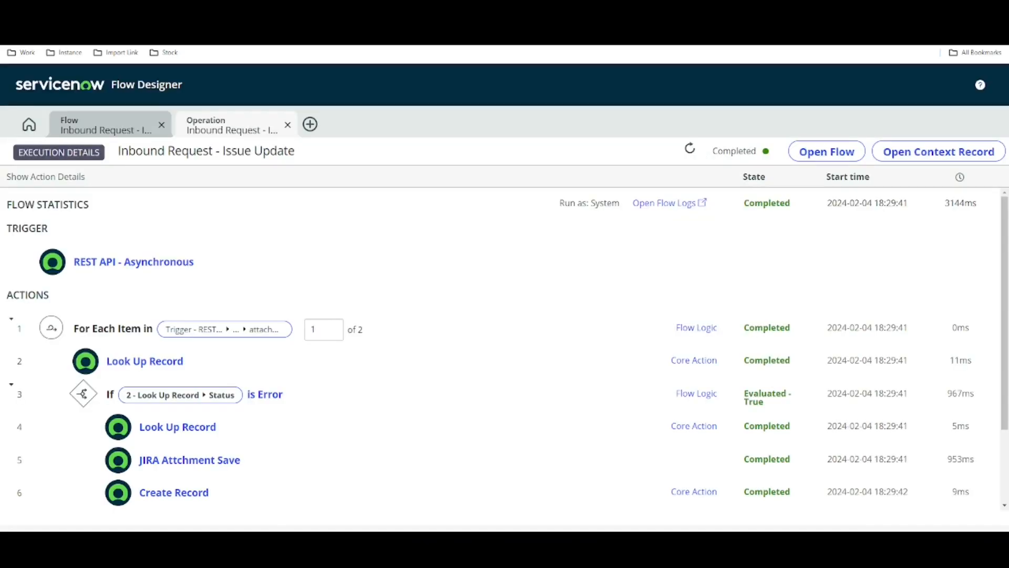
left_click(29, 124)
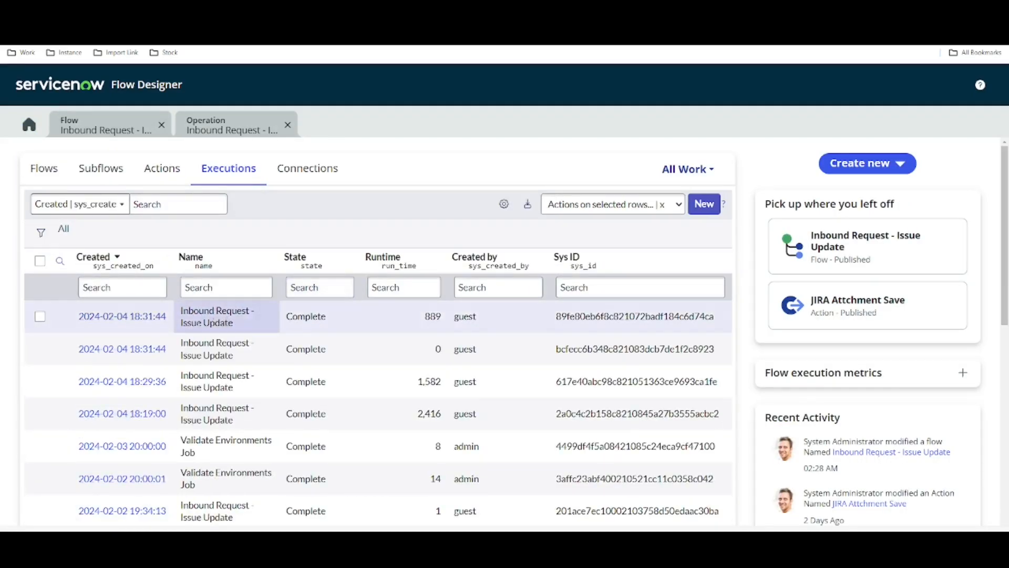
left_click(150, 325)
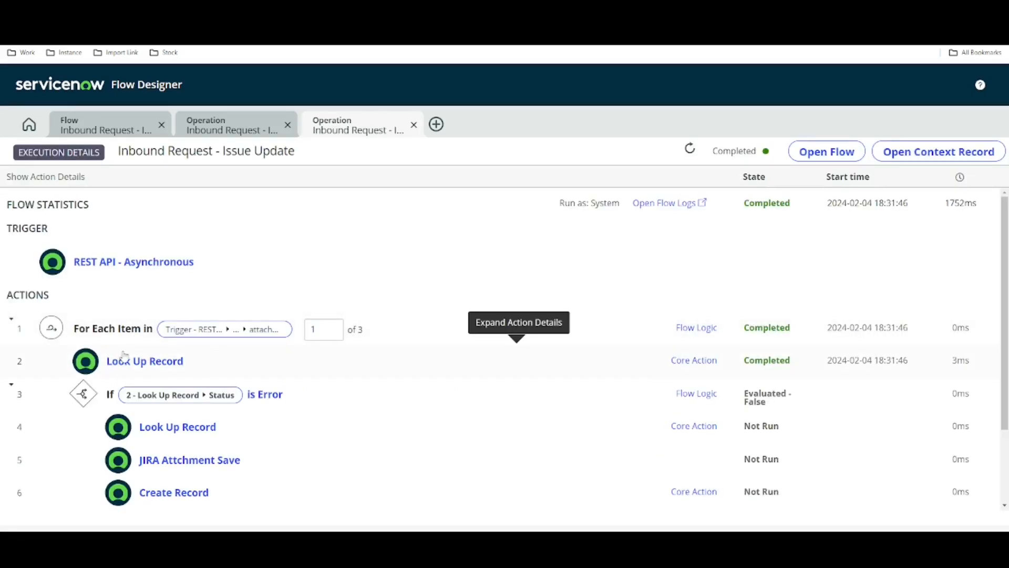
left_click(335, 336)
left_click(333, 328)
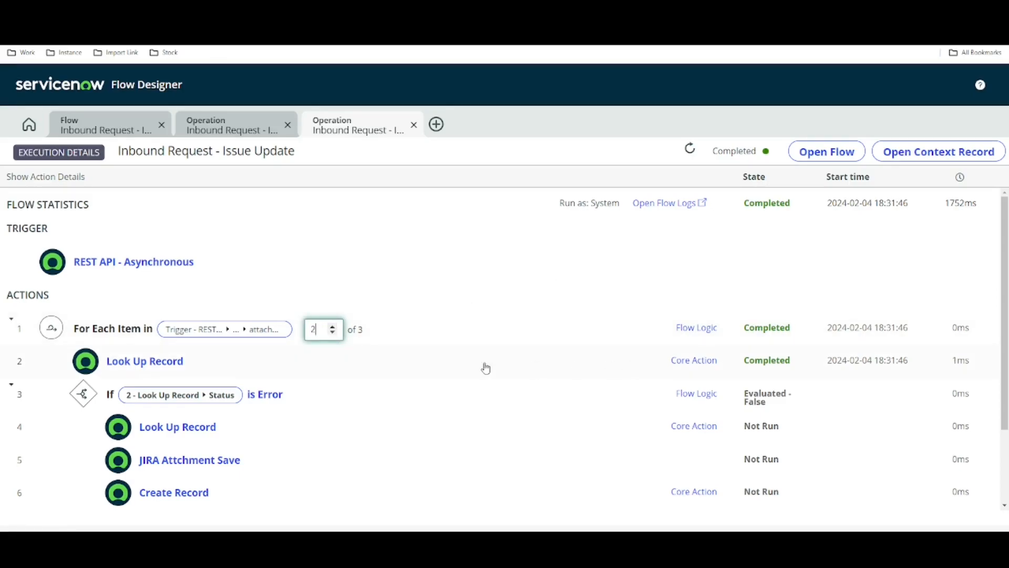
left_click(333, 326)
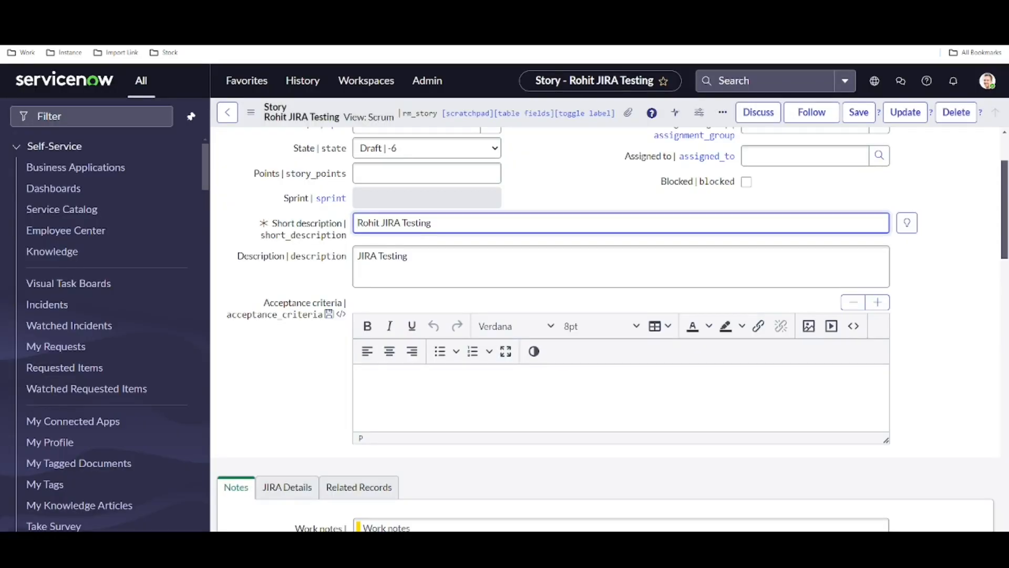
Reload story STRY0010019 to check whether Capture 3.PNG was saved without duplicates, reviewing the attachments and activity entries
scroll(323, 158, "up", 3)
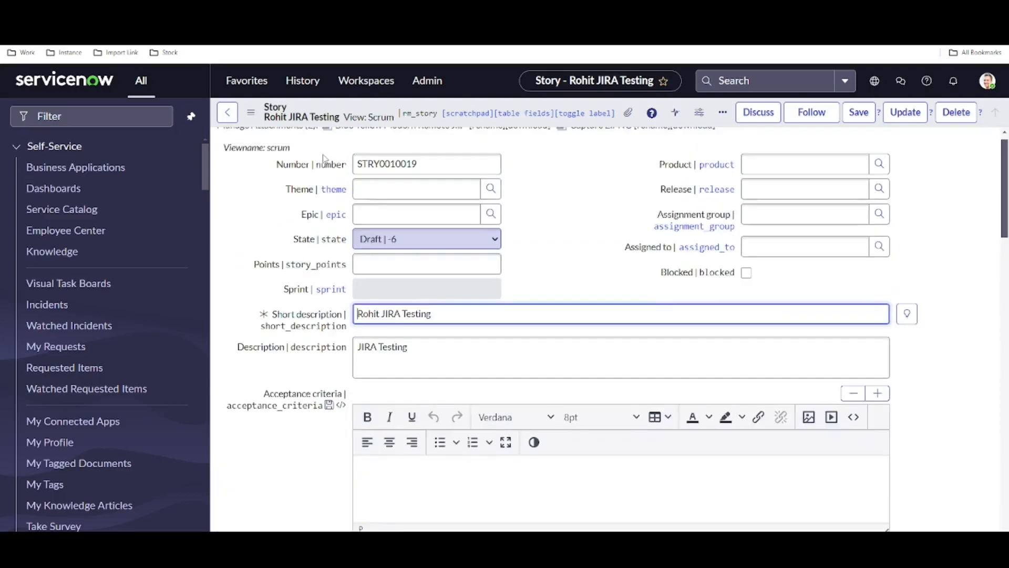
key("F5")
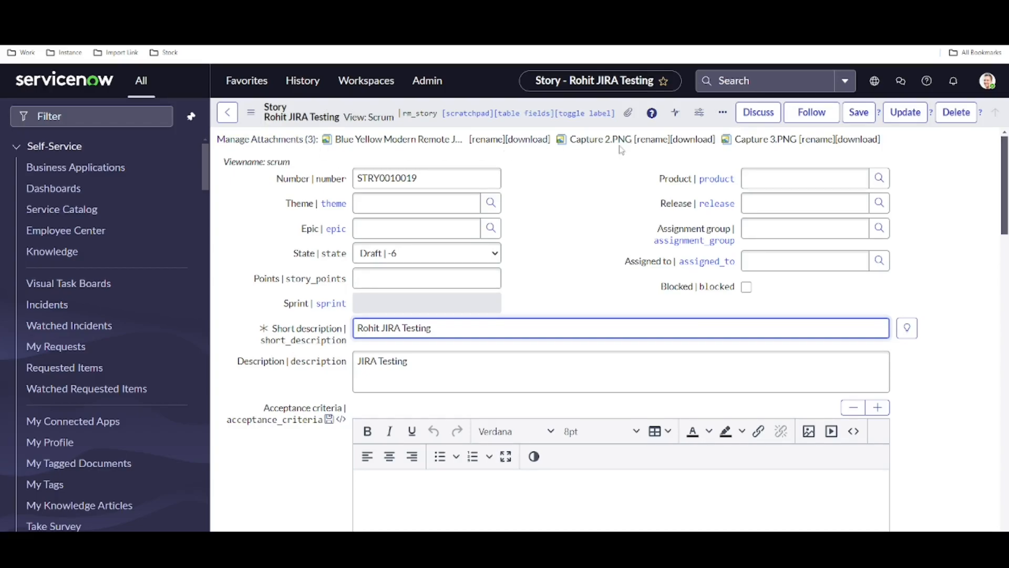
scroll(621, 150, "down", 10)
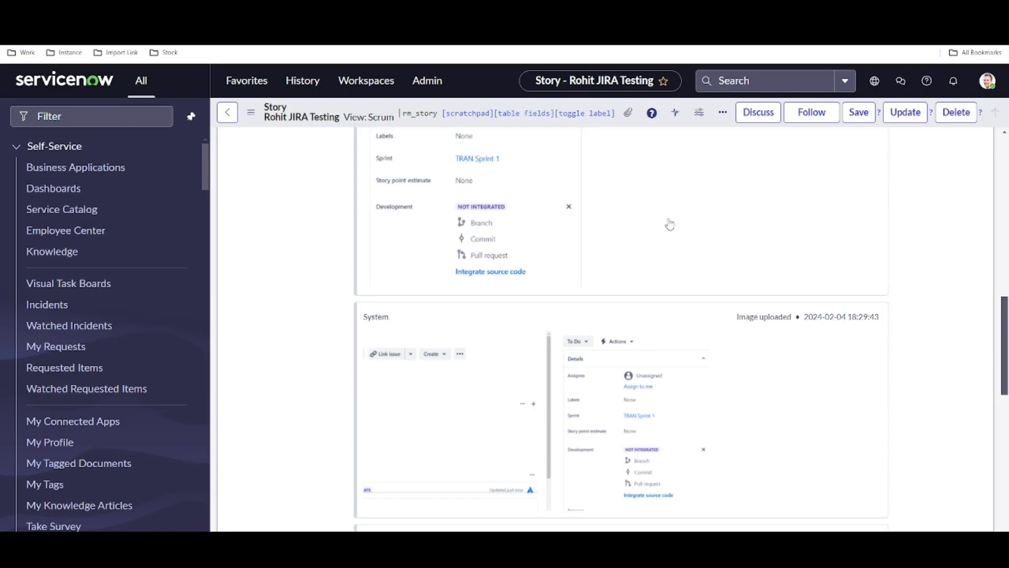
scroll(670, 225, "down", 6)
scroll(669, 224, "up", 5)
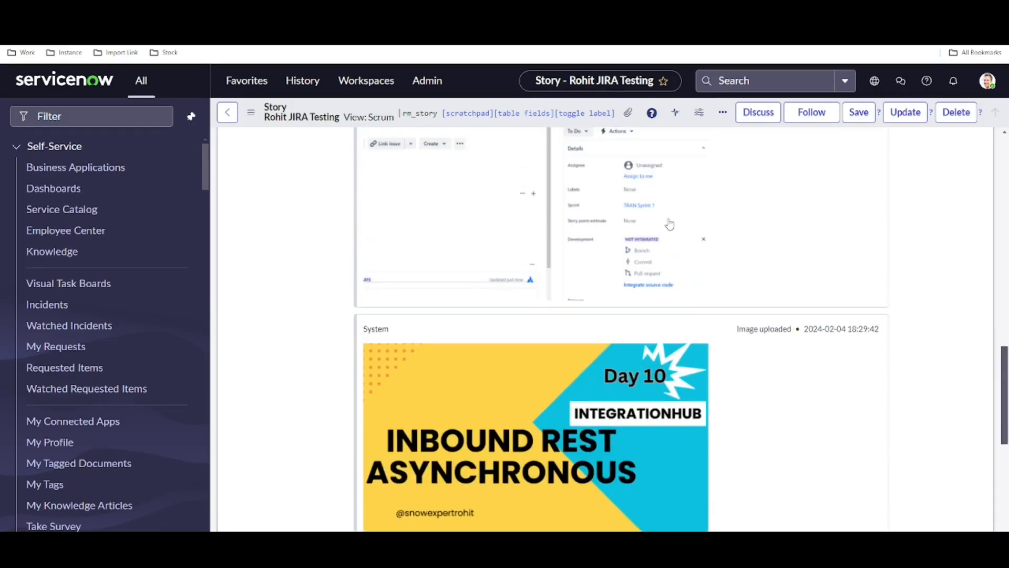
scroll(670, 225, "up", 5)
scroll(670, 224, "up", 8)
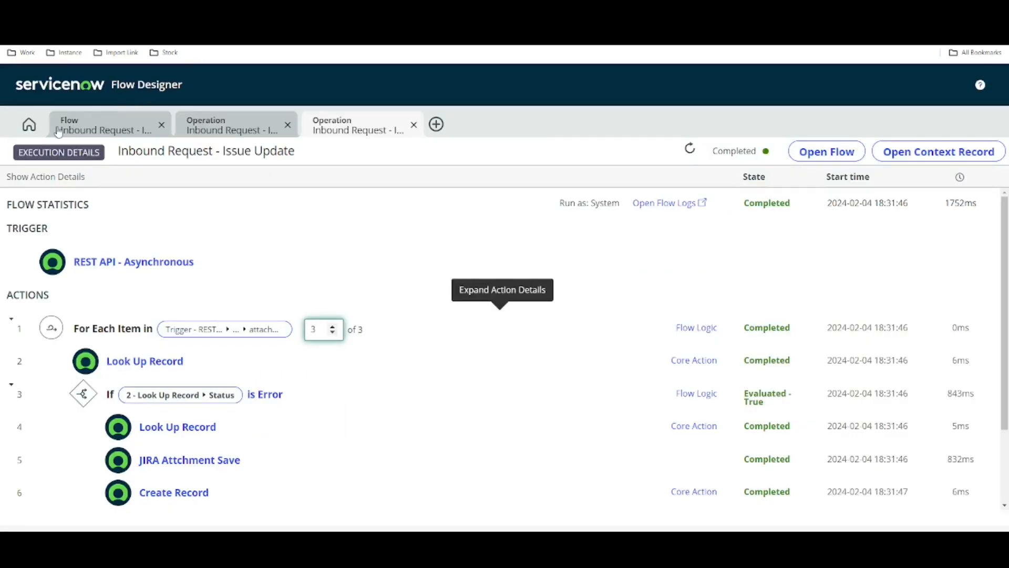
Open the JIRA Send Attachment action in Flow Designer and review its Issue Key and Attachment Sys ID inputs
left_click(25, 126)
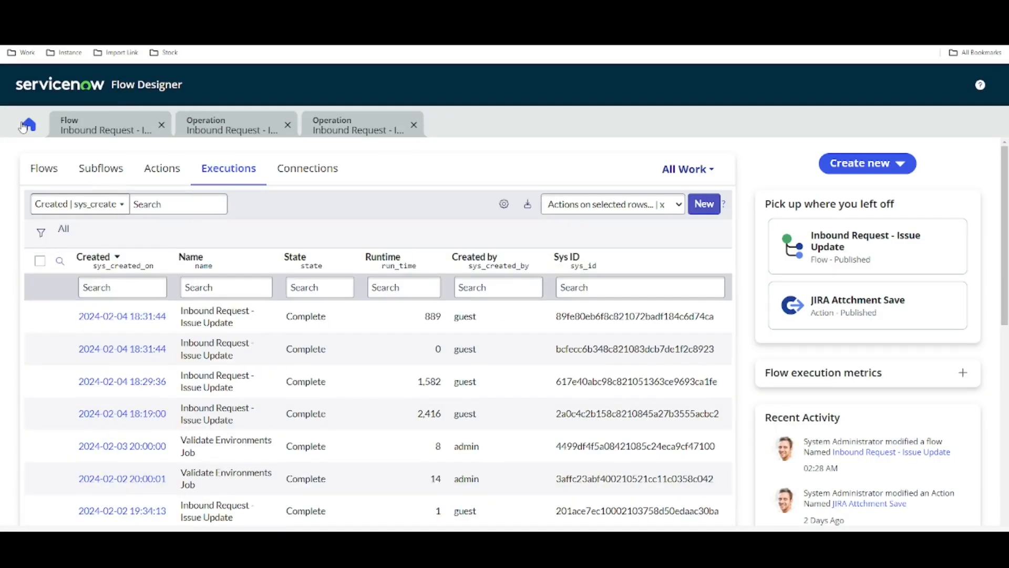
left_click(148, 170)
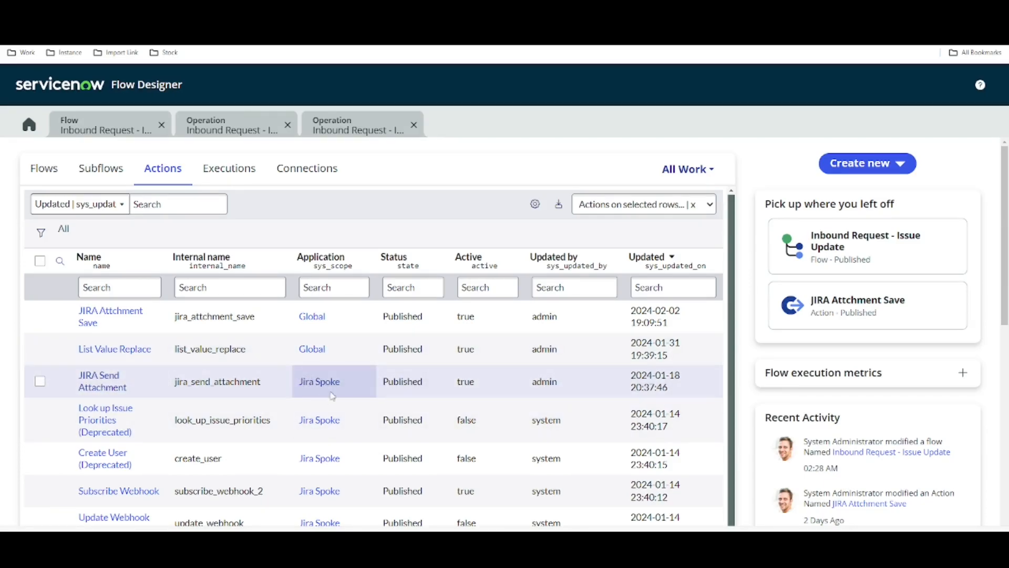
left_click(110, 381)
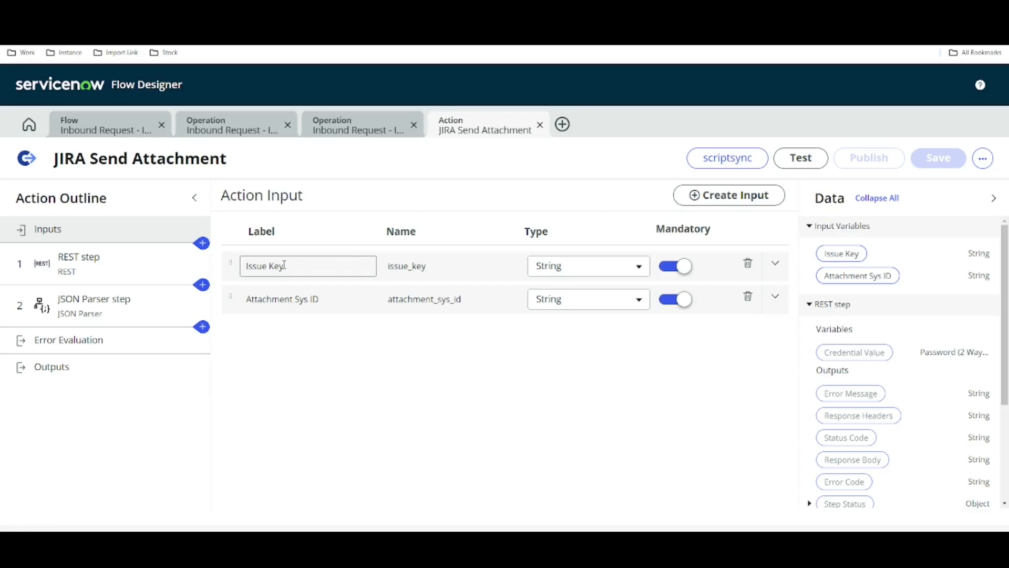
left_click_drag(288, 265, 236, 267)
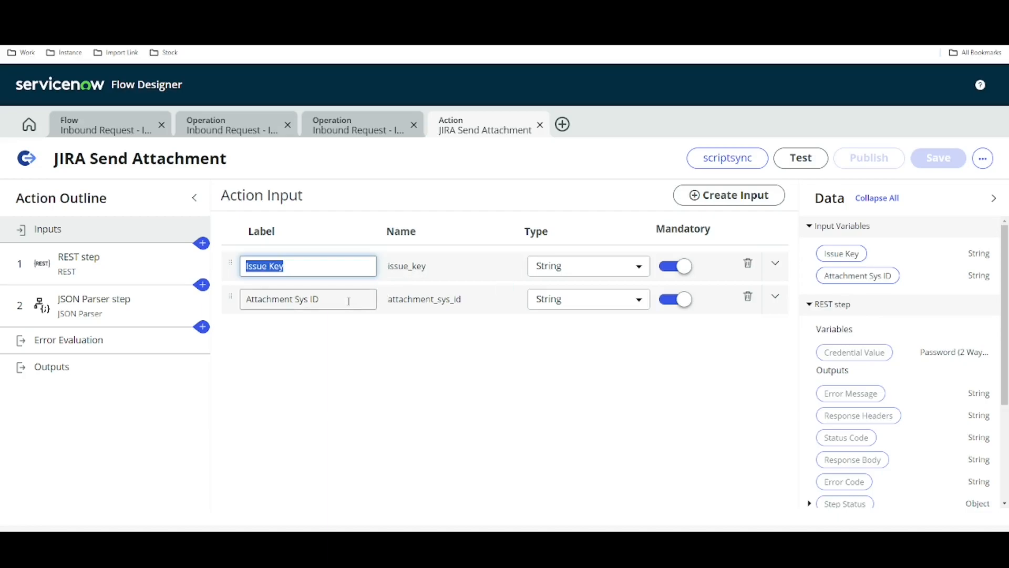
left_click_drag(331, 298, 247, 299)
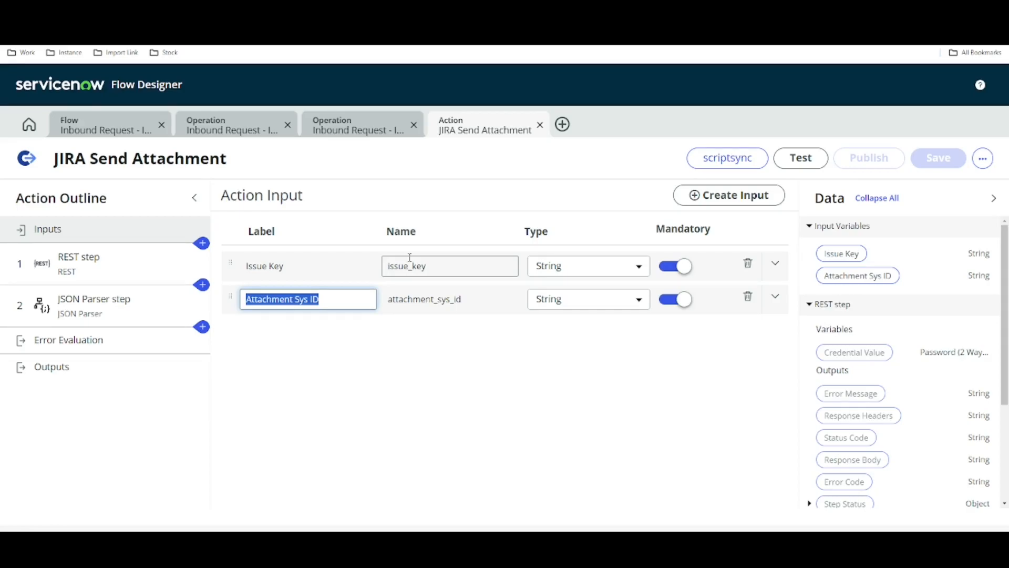
Return to the Flow Designer home and filter the flows list to active flows with Published status
left_click(15, 124)
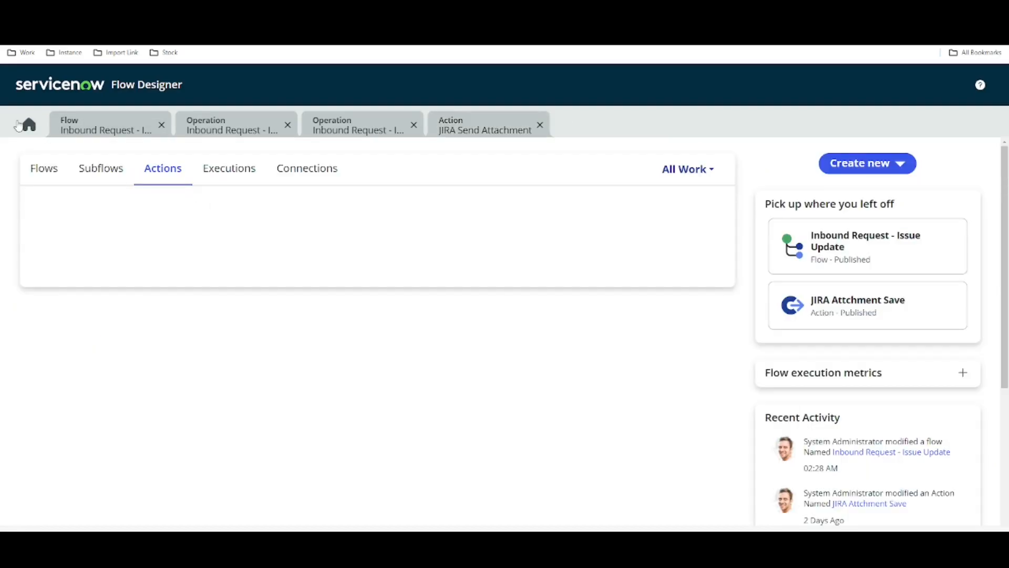
left_click(45, 176)
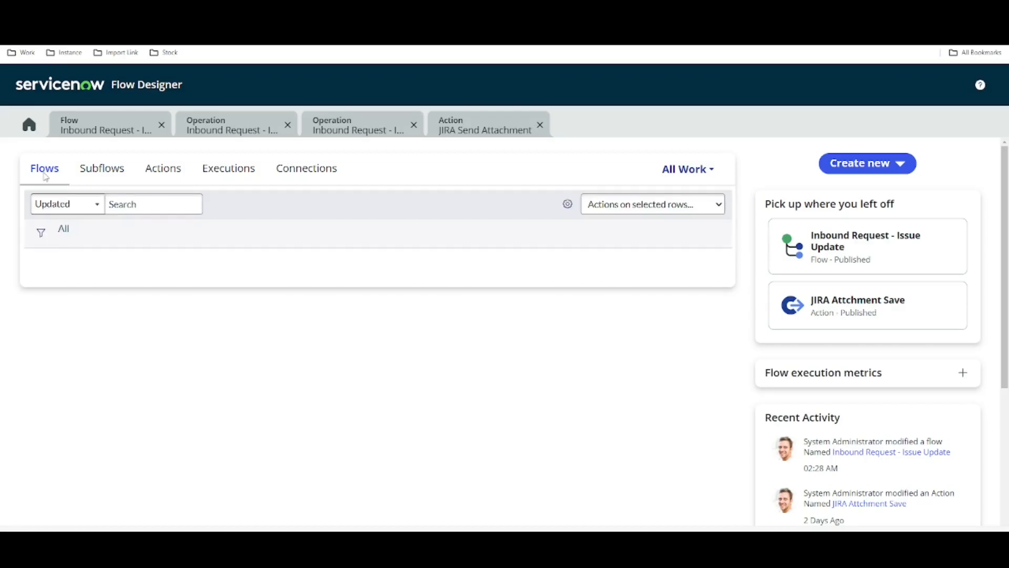
right_click(512, 316)
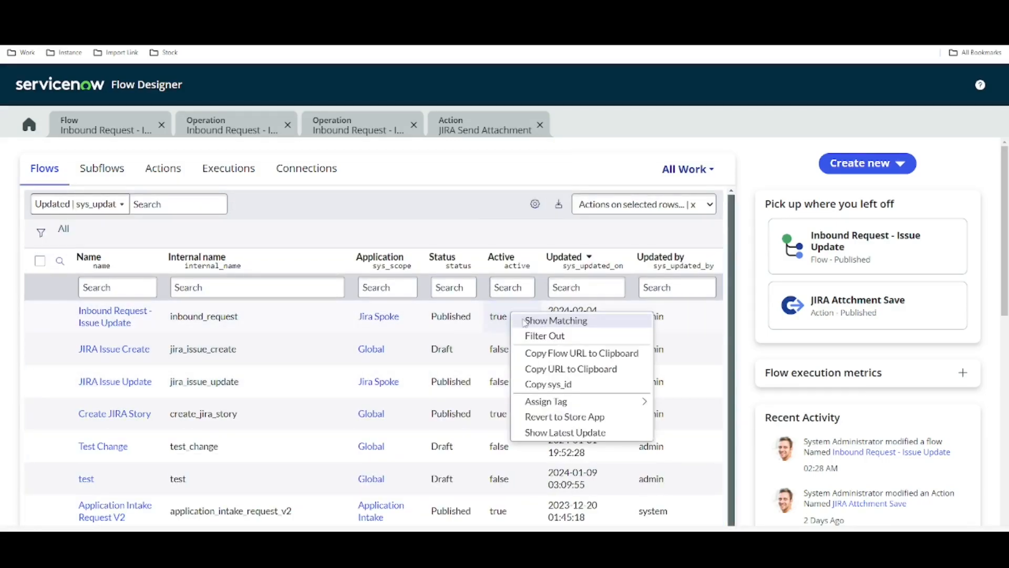
left_click(524, 321)
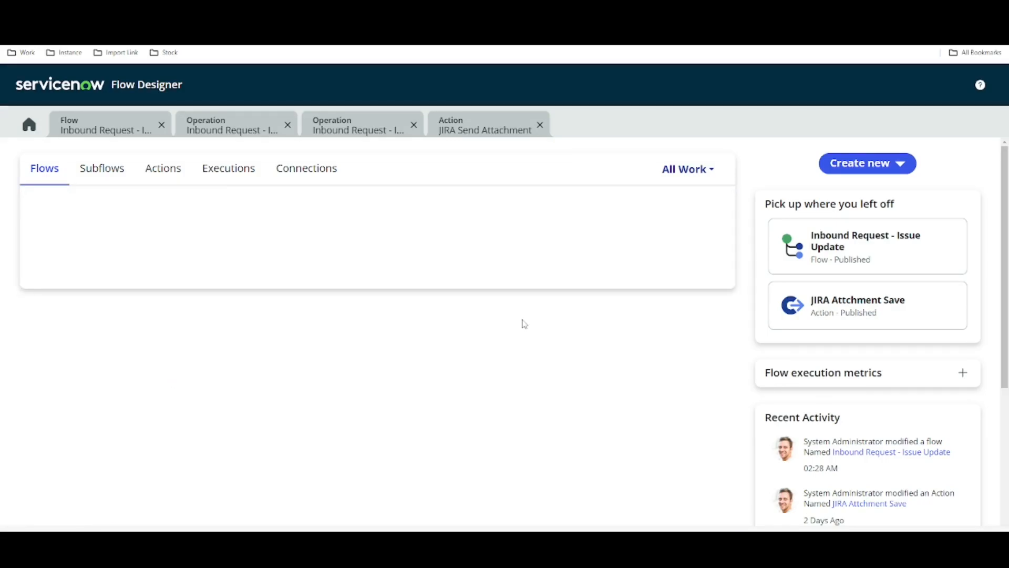
right_click(457, 317)
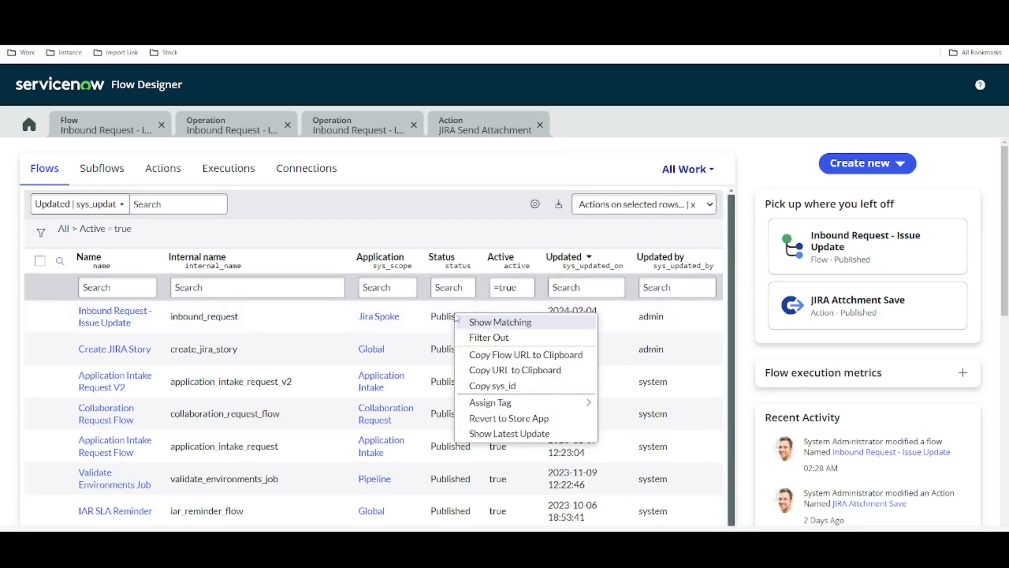
left_click(466, 322)
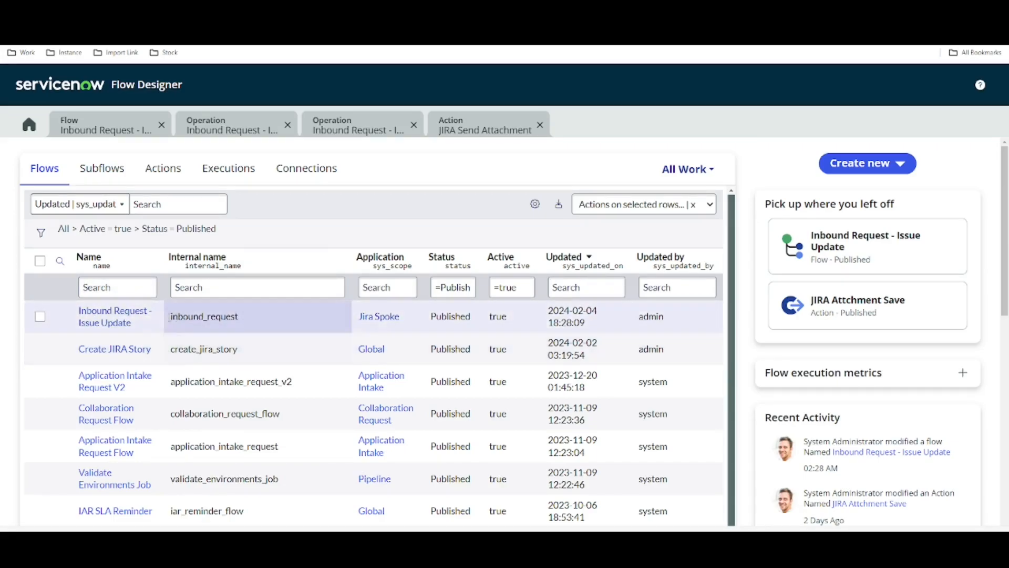
Create a new flow named JIRA Story Update, choosing its Run As setting and submitting the properties
left_click(862, 163)
left_click(855, 194)
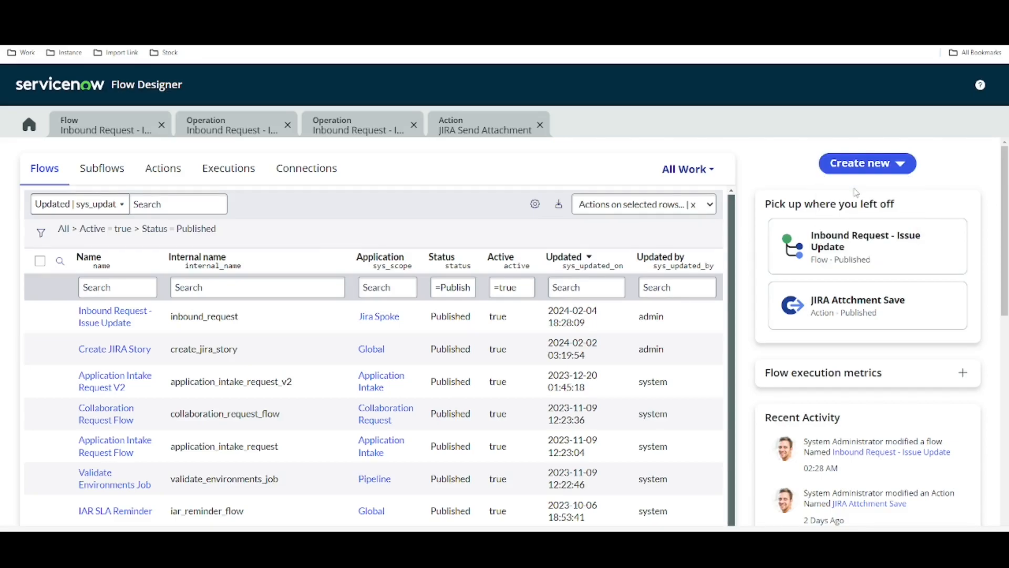
type("J")
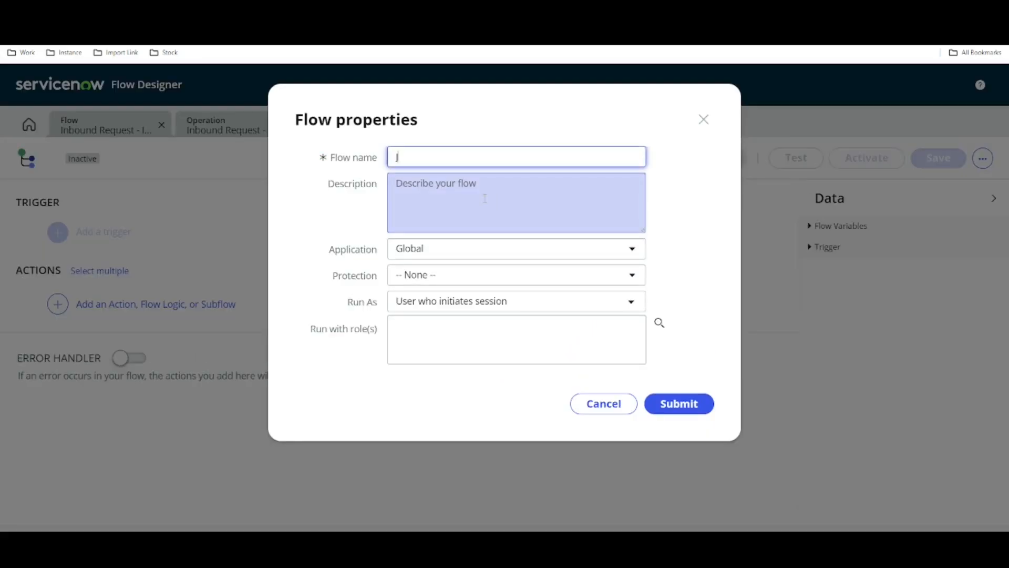
type("IRA Story Update")
left_click(458, 301)
left_click(458, 323)
left_click(679, 404)
Add a record Updated trigger on the Story [rm_story] table that runs for every update
left_click(105, 231)
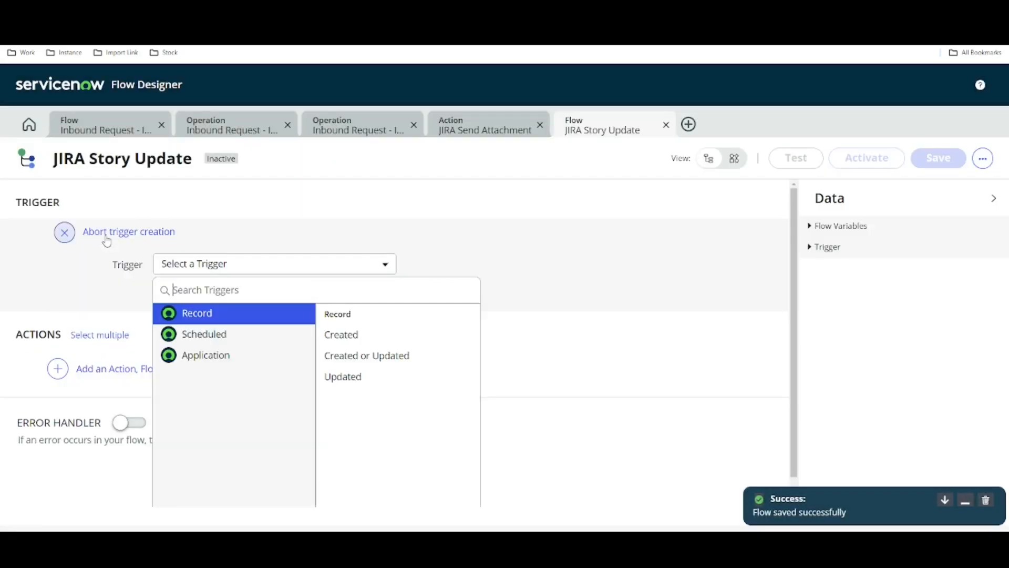
left_click(373, 377)
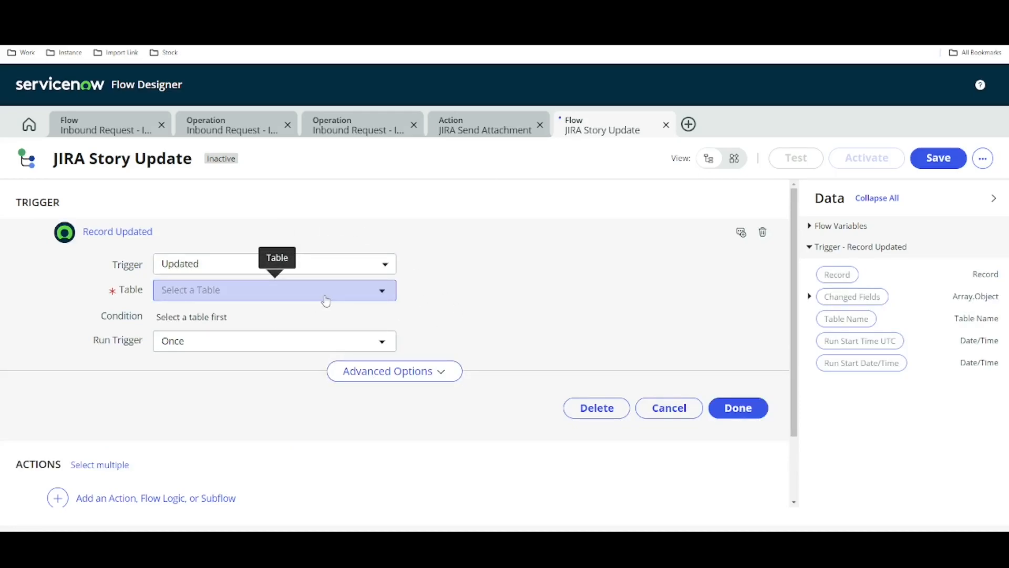
left_click(326, 300)
type("rm_st")
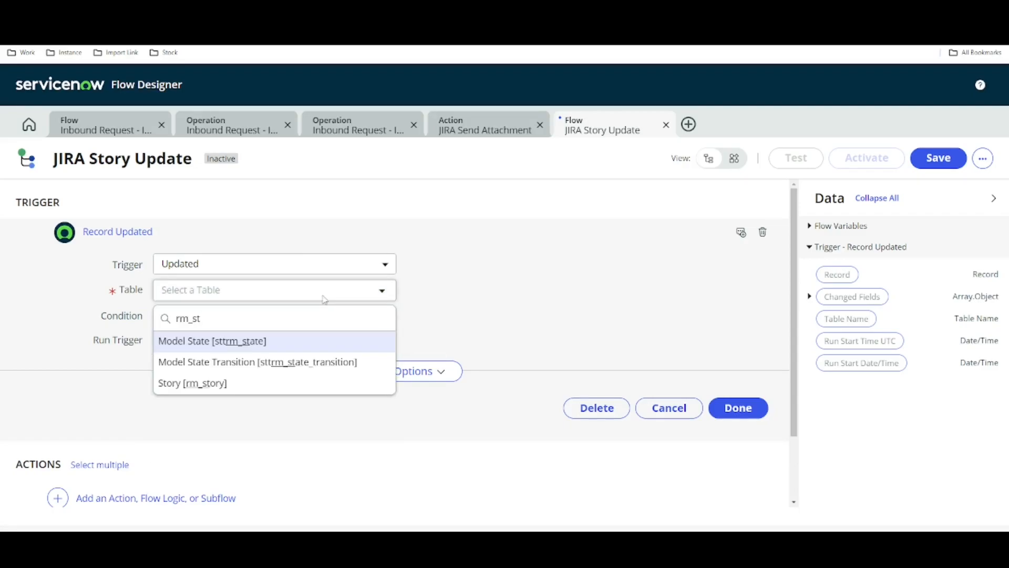
left_click(236, 383)
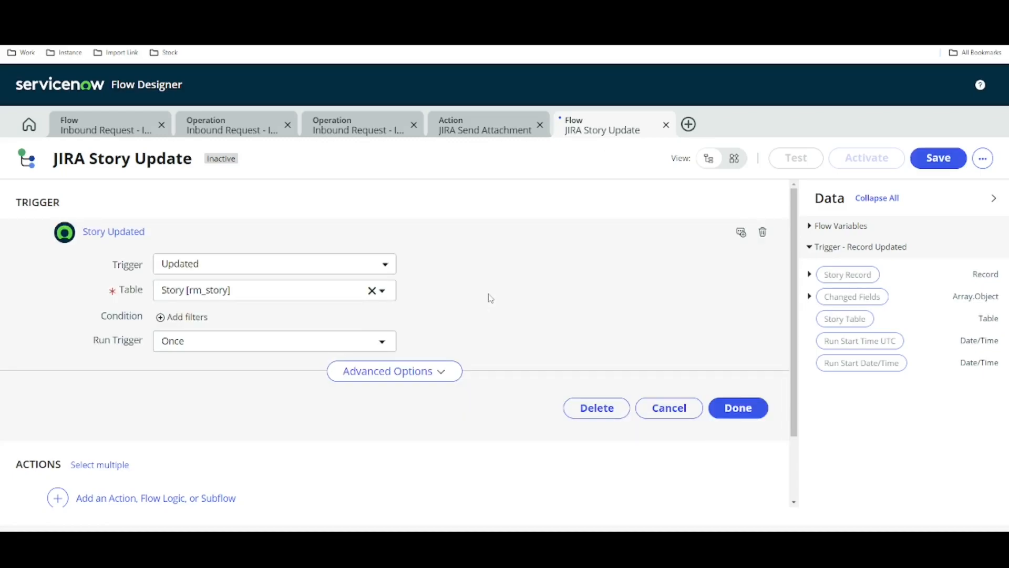
left_click(310, 347)
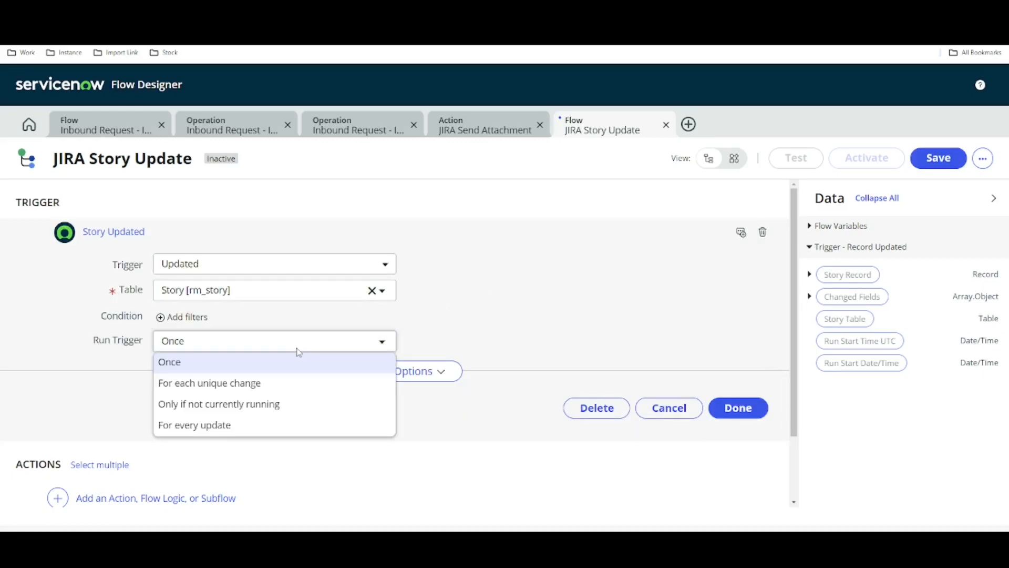
left_click(199, 424)
left_click(735, 409)
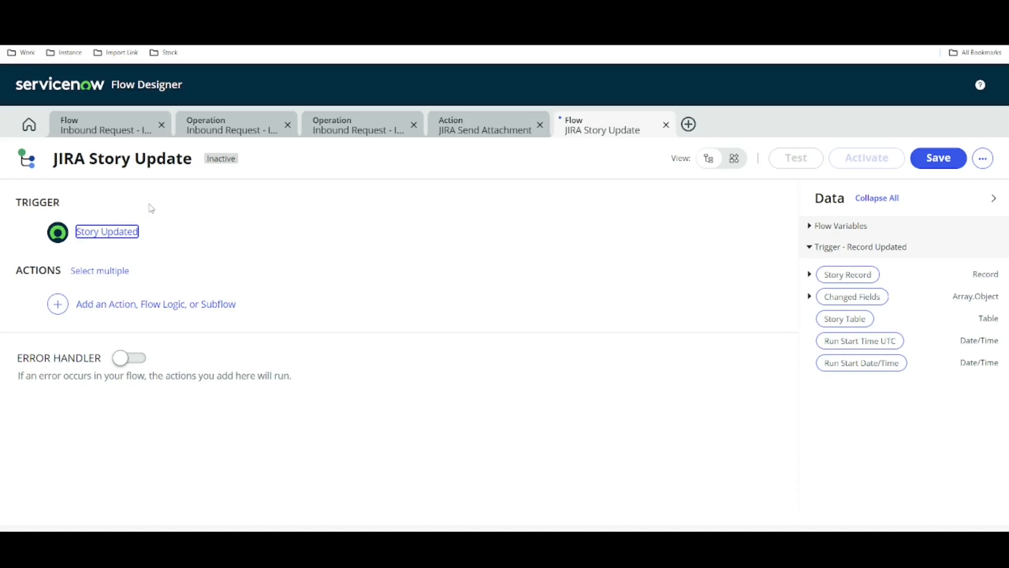
Add a Look Up Records action that uses the Attachment [sys_attachment] table
left_click(171, 310)
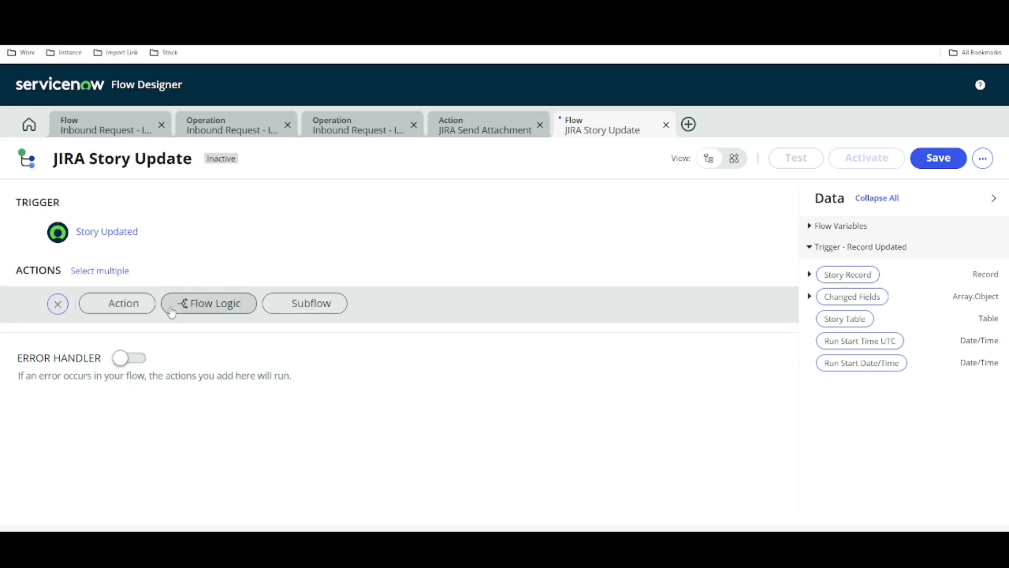
left_click(141, 310)
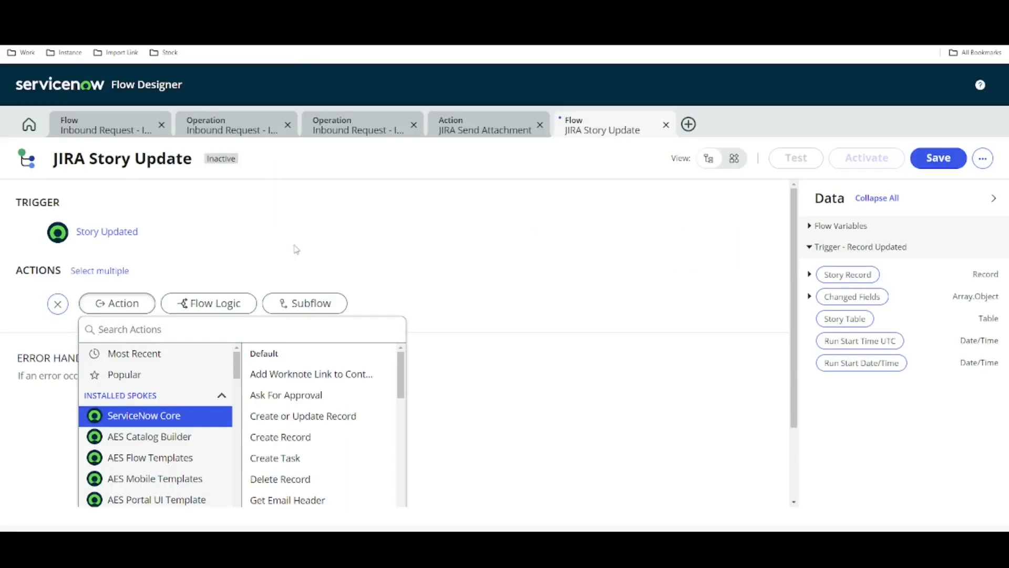
type("look")
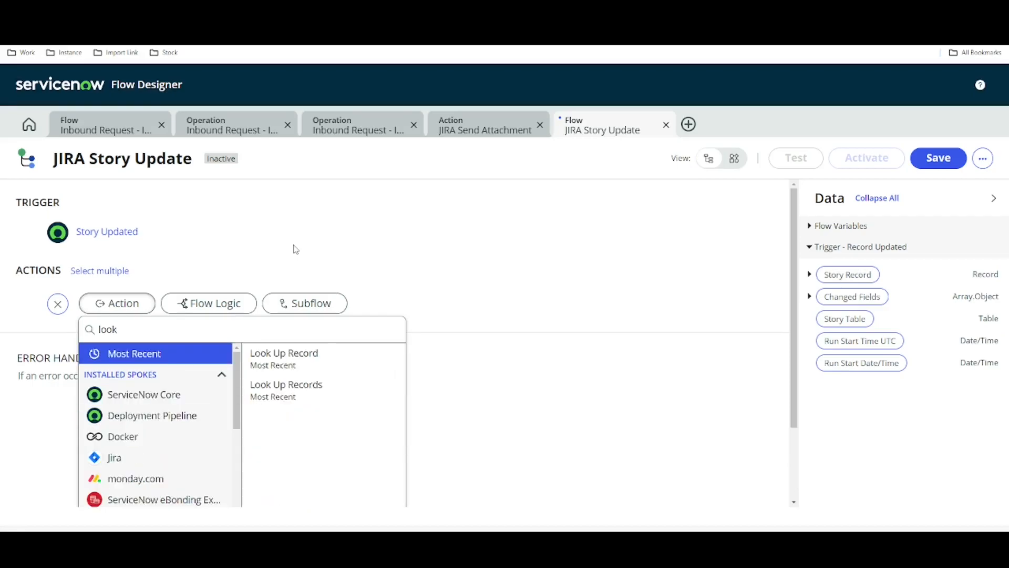
left_click(311, 396)
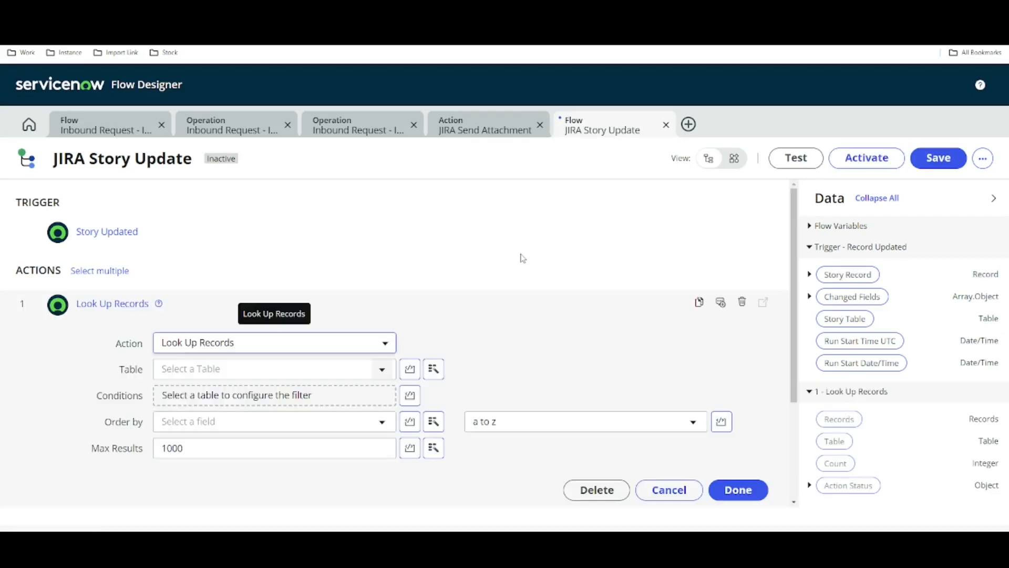
scroll(523, 258, "down", 1)
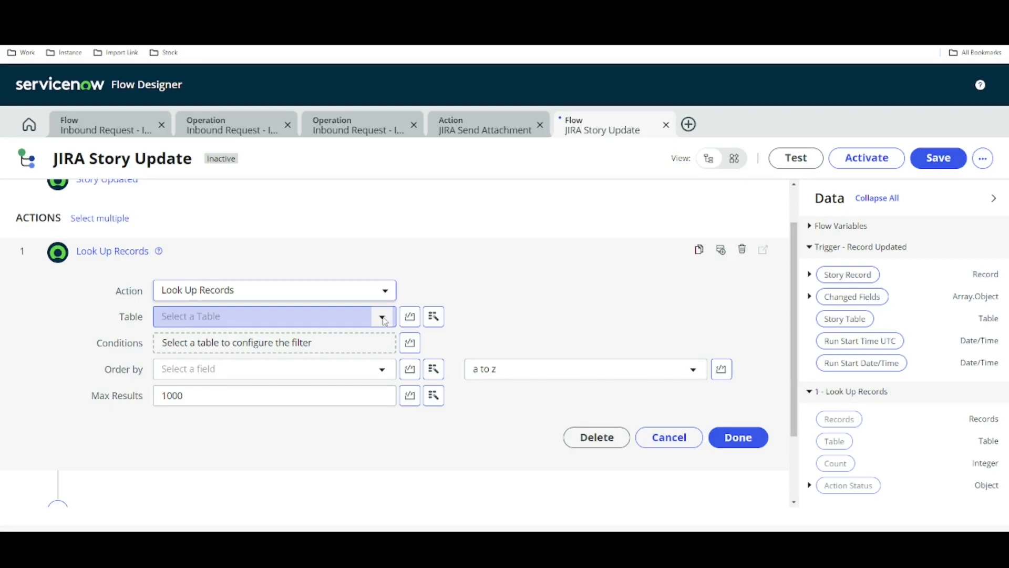
left_click(331, 323)
type("sys")
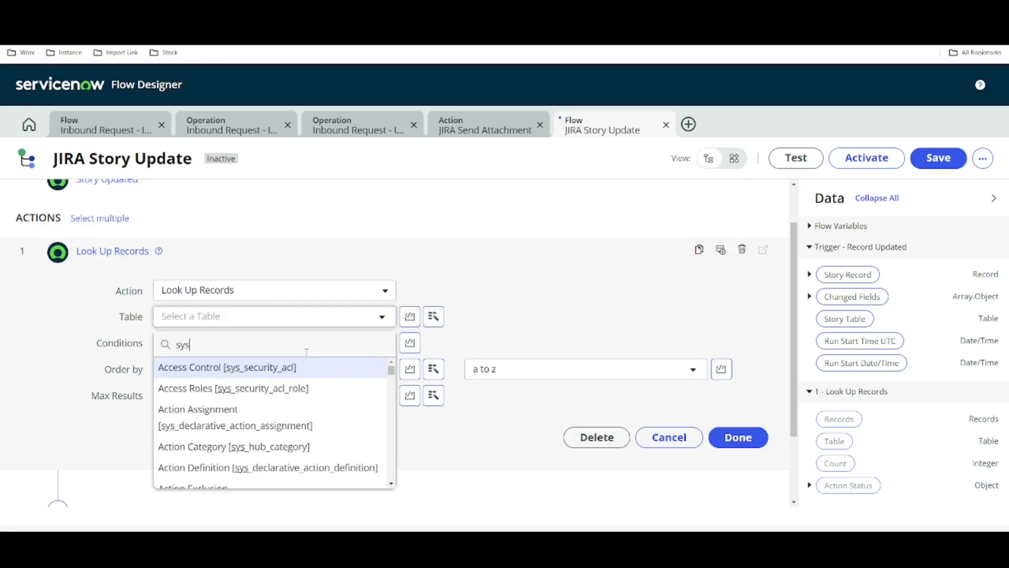
type("_a")
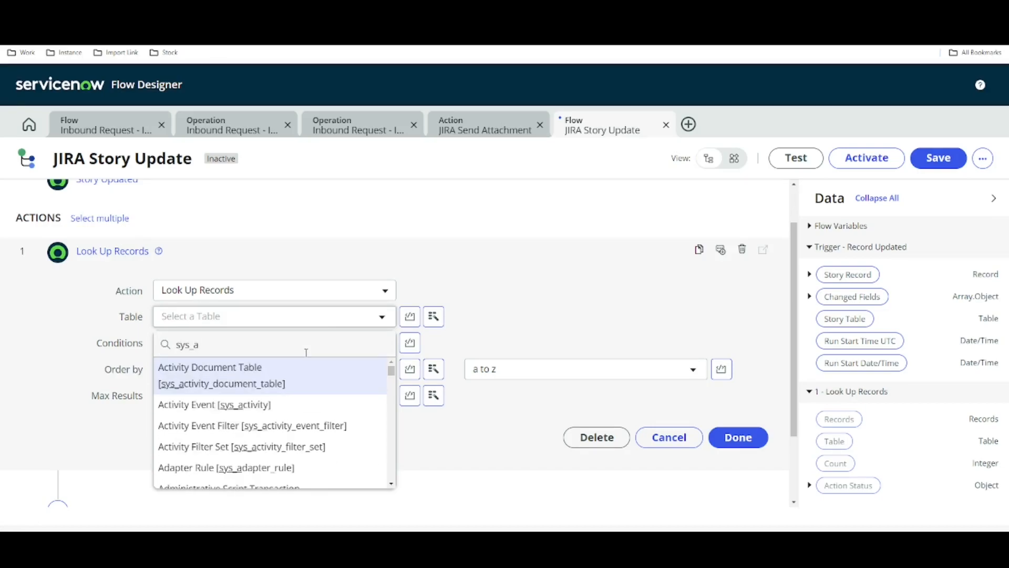
type("tt")
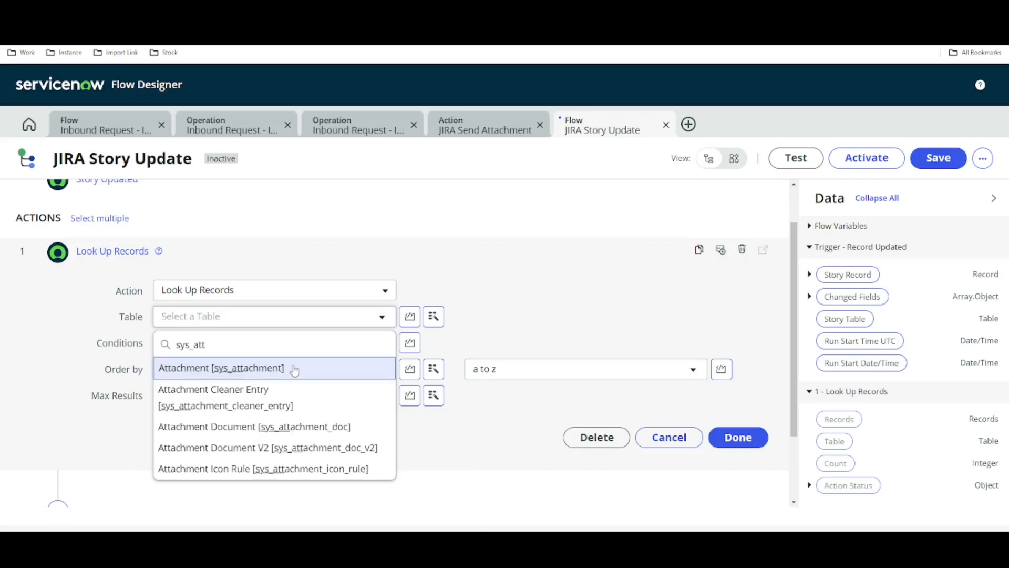
left_click(293, 367)
Add a condition to the attachment lookup requiring that Table name is rm_story
left_click(264, 361)
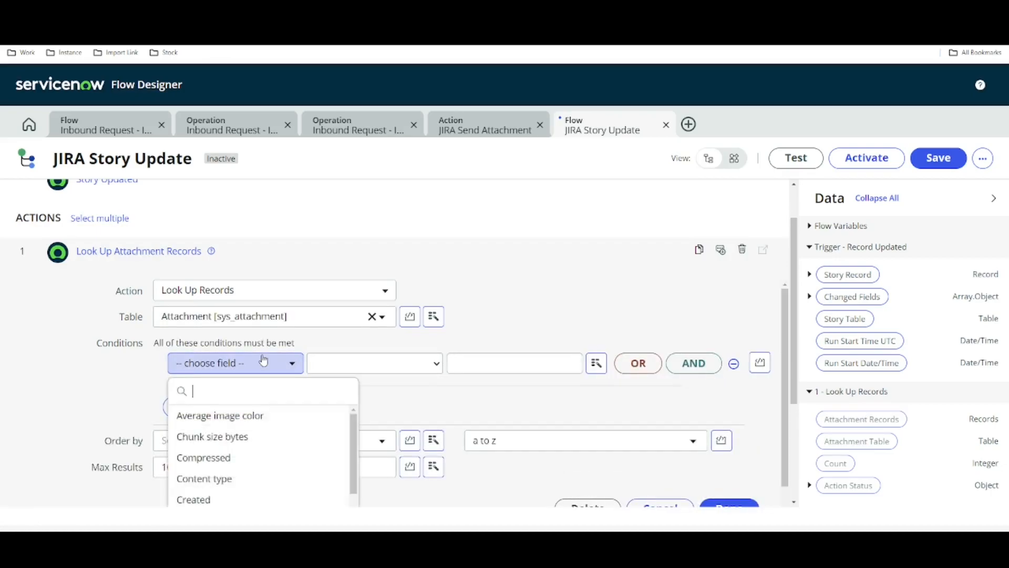
type("taB")
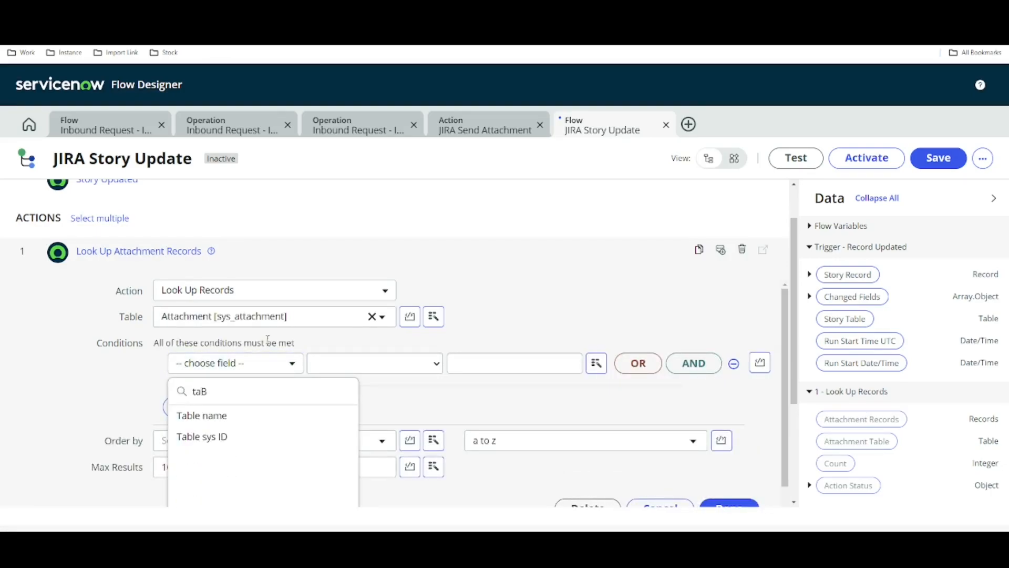
left_click(253, 427)
left_click(501, 367)
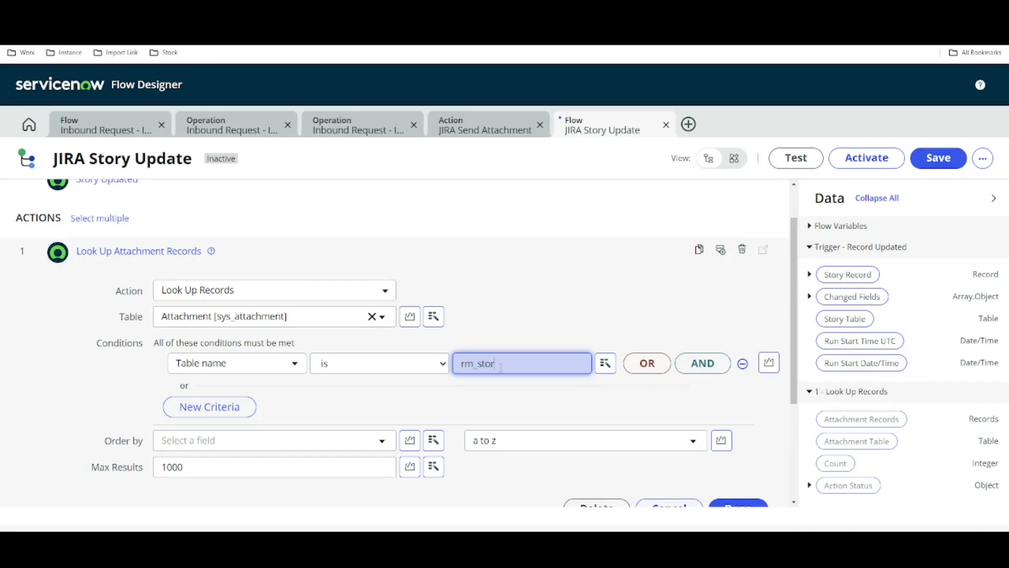
Add an AND condition that Table sys ID is the trigger Story Record's Sys ID, and finish the lookup action
left_click(702, 368)
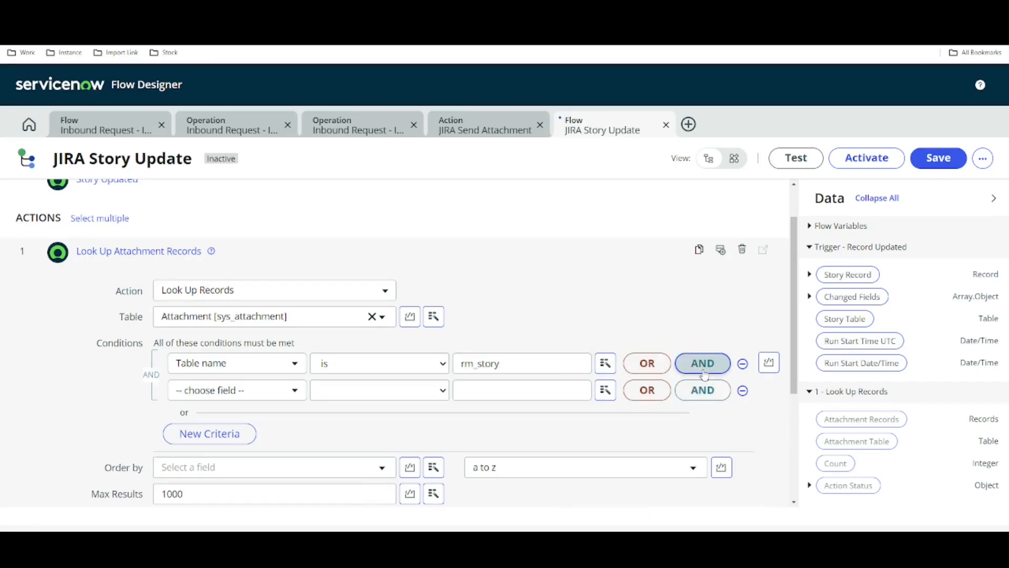
left_click(278, 392)
type("table")
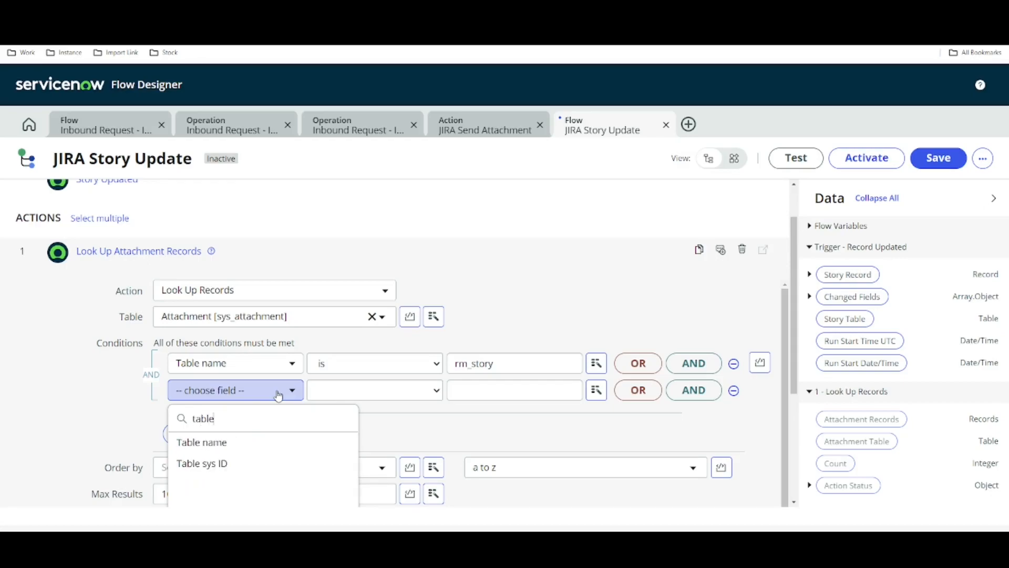
left_click(255, 463)
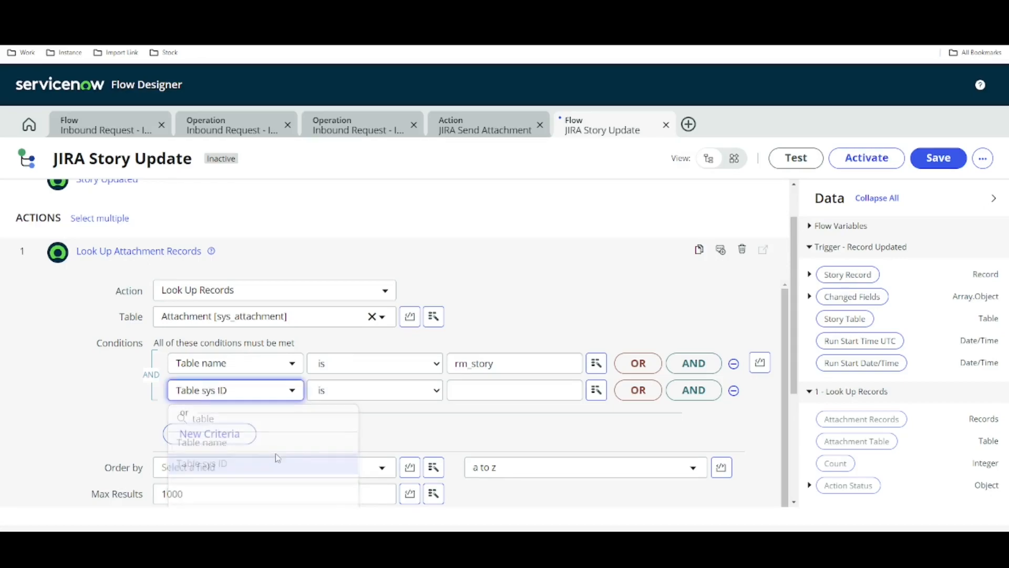
left_click(604, 389)
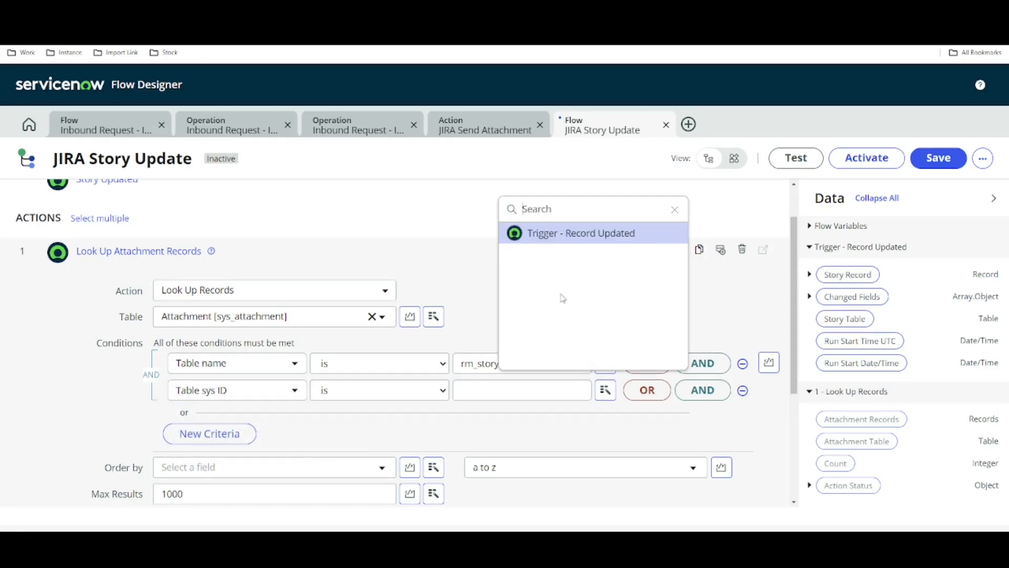
left_click(562, 236)
left_click(759, 233)
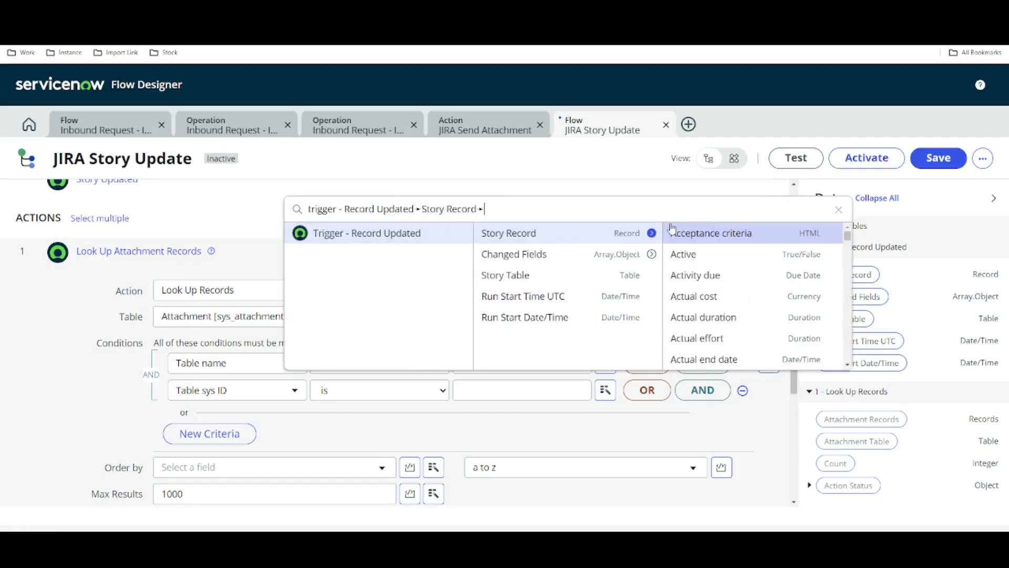
type("sys")
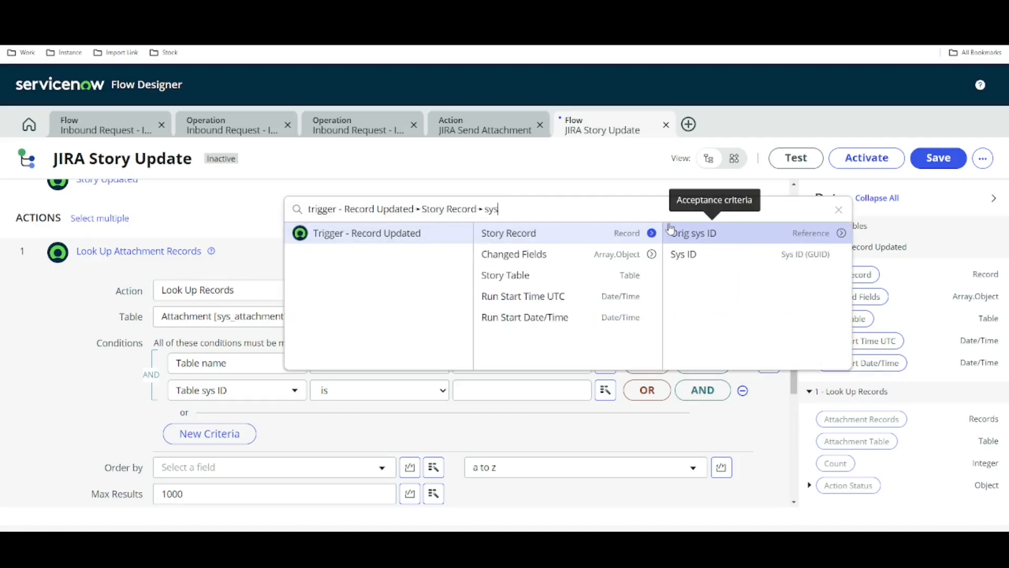
left_click(685, 260)
scroll(362, 287, "down", 3)
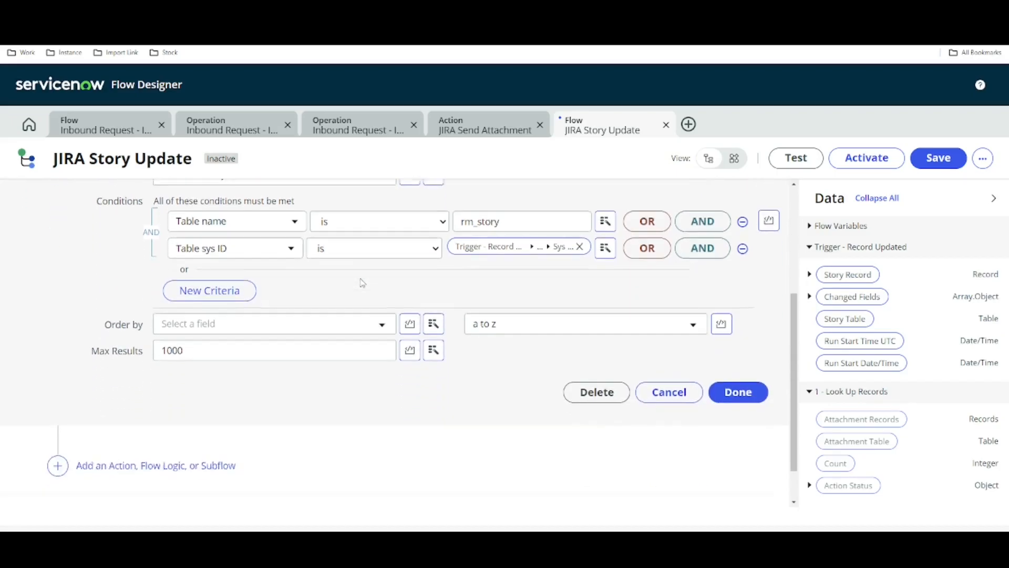
scroll(362, 282, "up", 3)
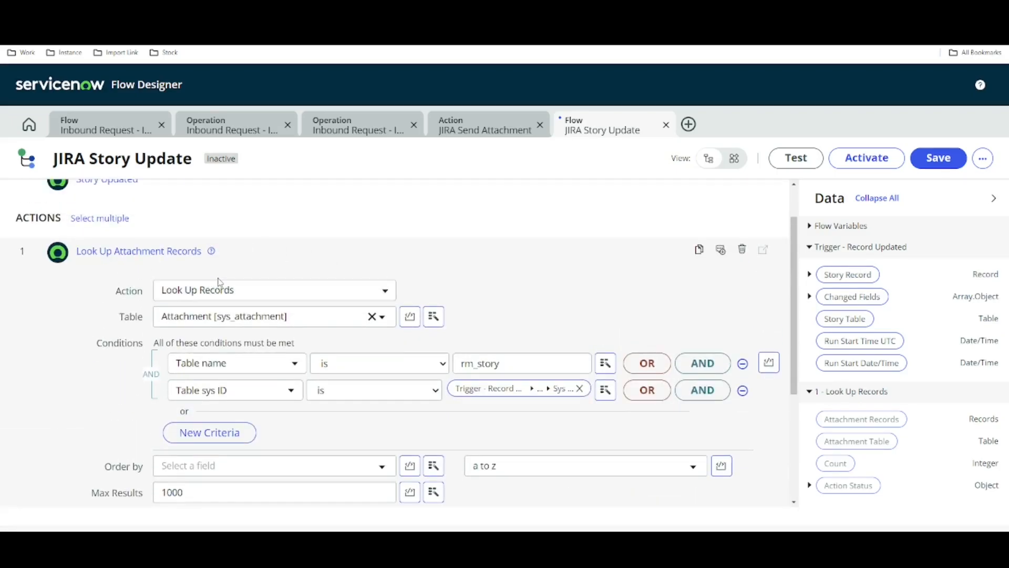
scroll(362, 287, "down", 3)
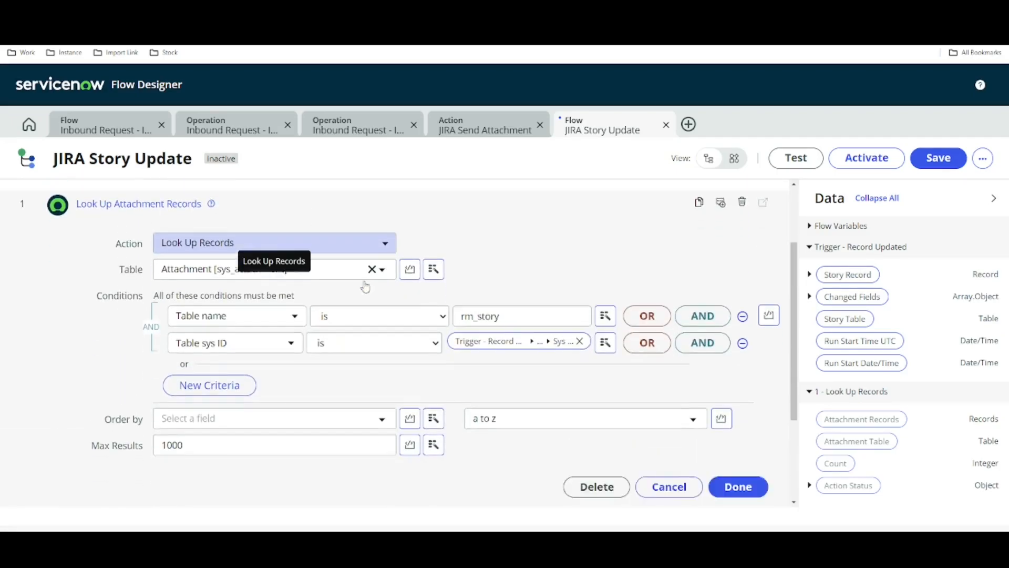
left_click(738, 377)
Add a For Each loop after the attachment lookup that iterates over its Attachment Records
left_click(58, 354)
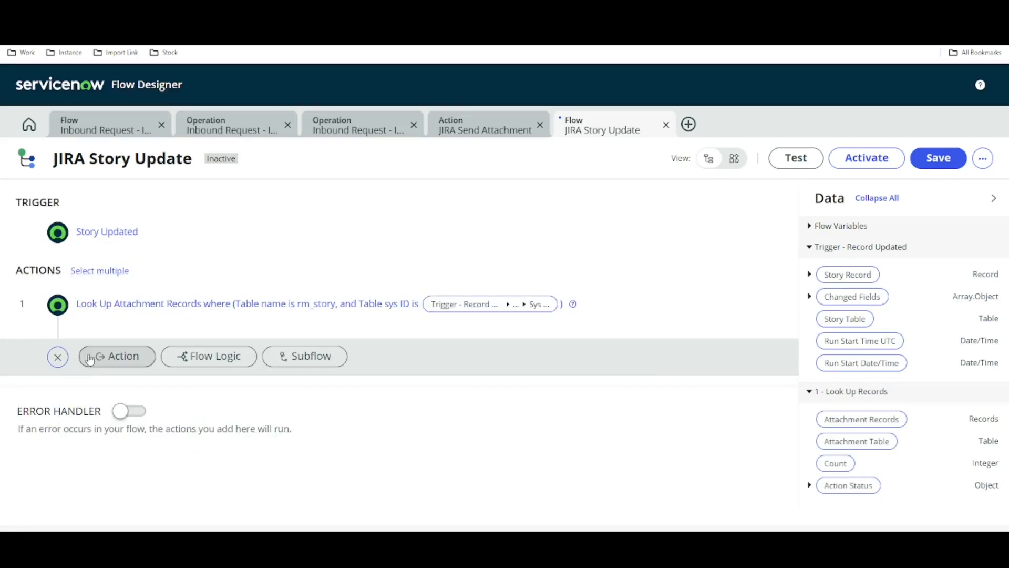
left_click(204, 367)
left_click(229, 416)
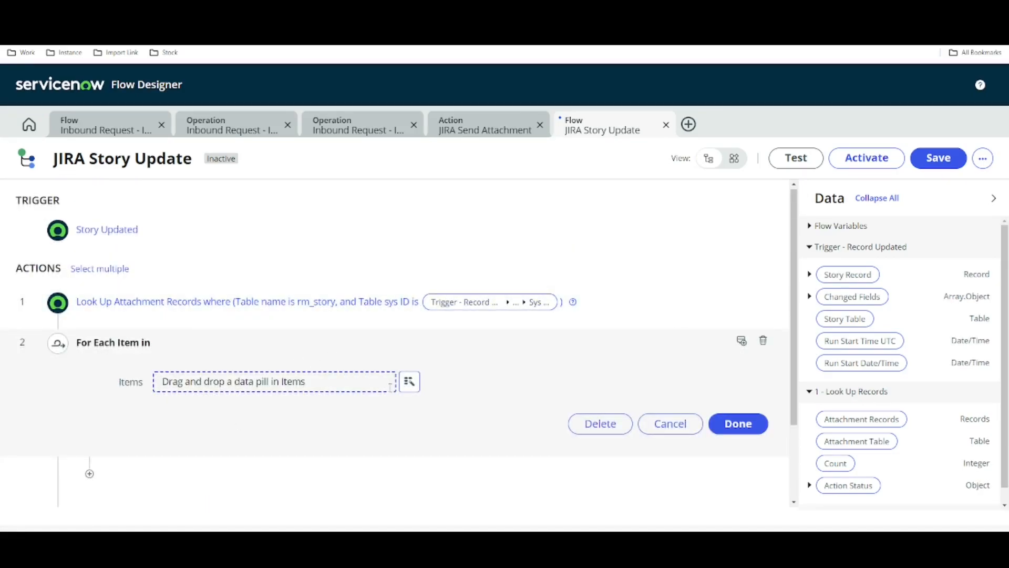
left_click(409, 381)
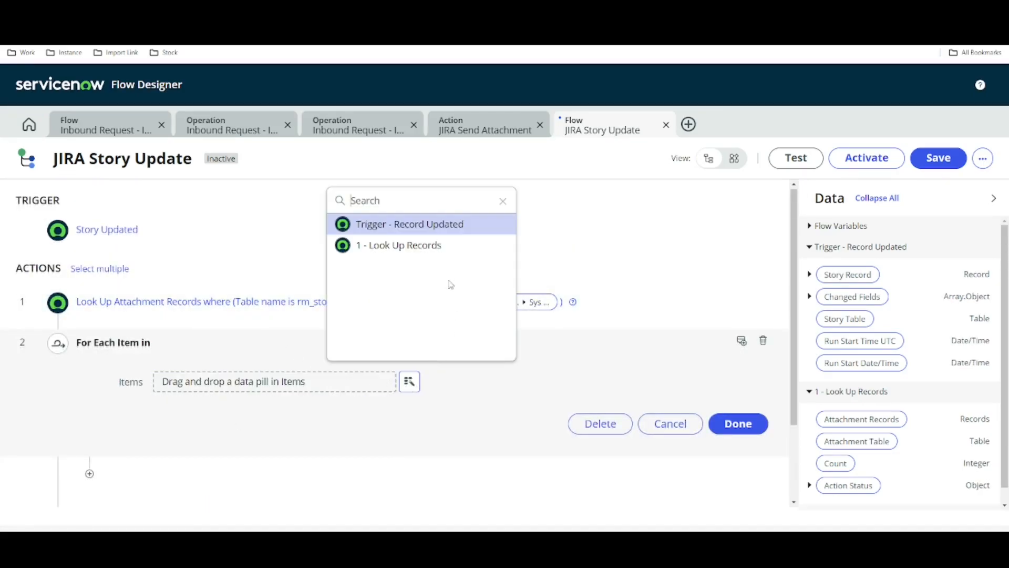
left_click(441, 247)
left_click(490, 226)
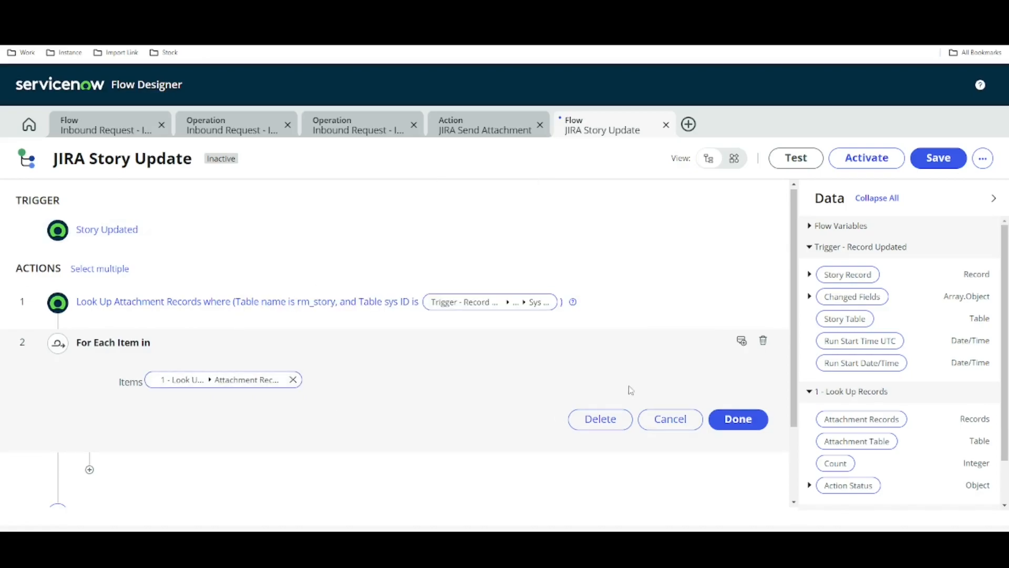
left_click(738, 418)
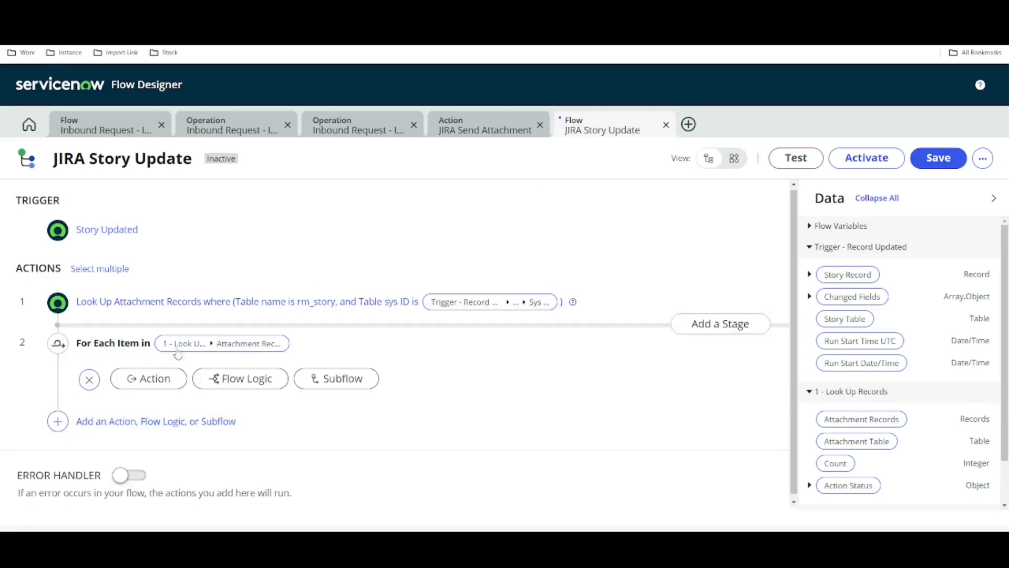
Add a Look Up Record action inside the For Each loop
left_click(154, 383)
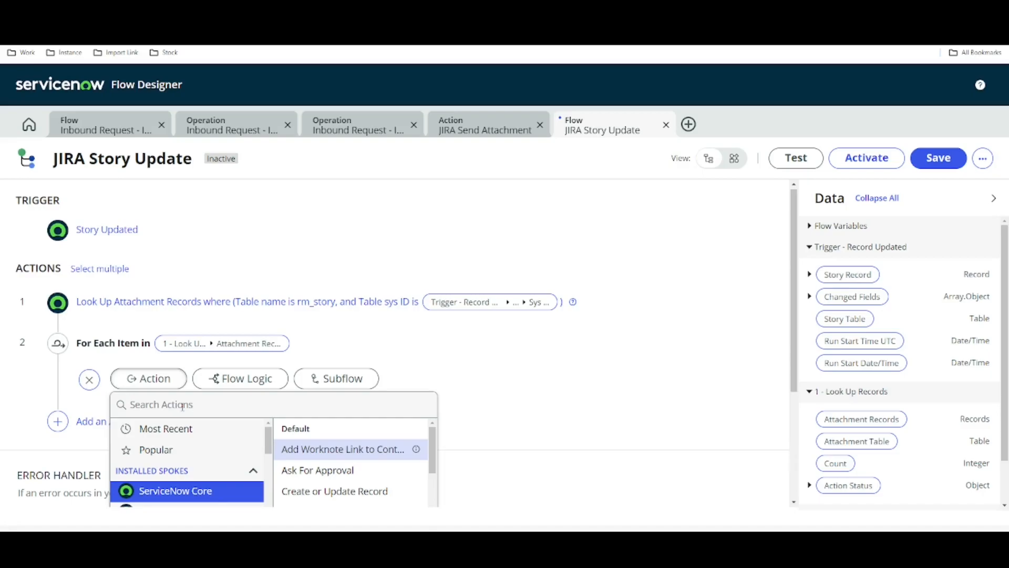
left_click(168, 13)
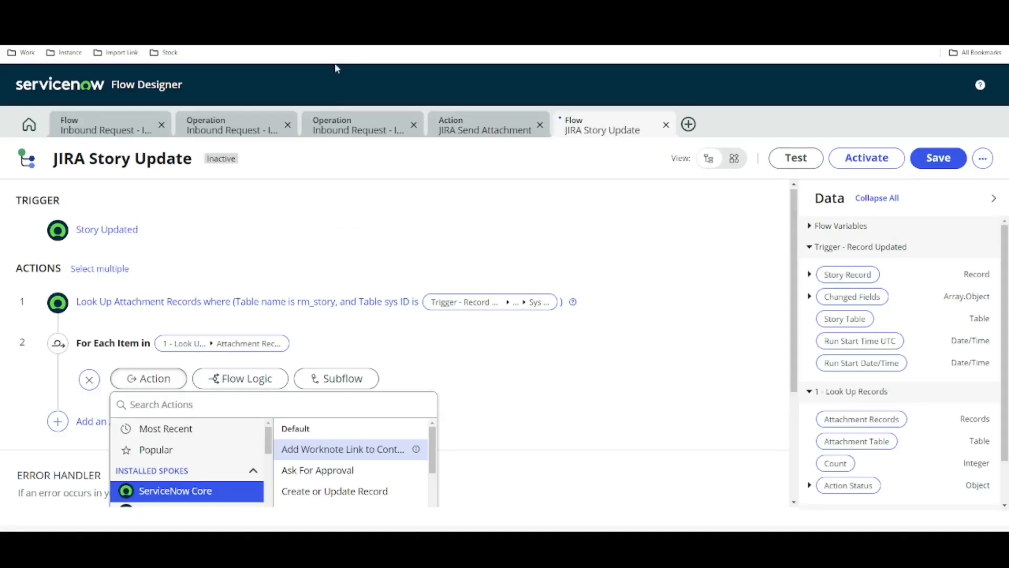
scroll(518, 299, "down", 1)
left_click(315, 349)
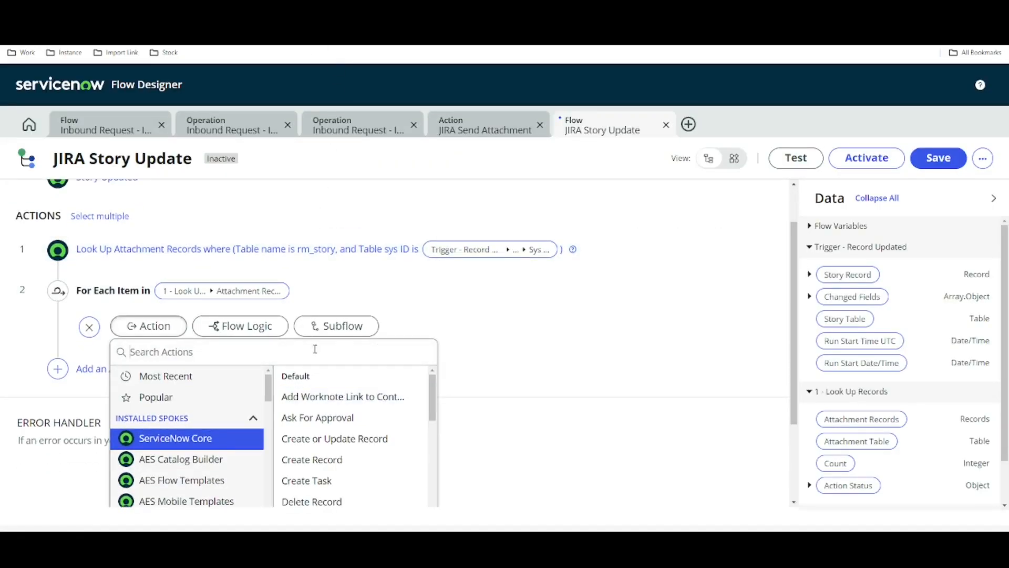
type("lookup")
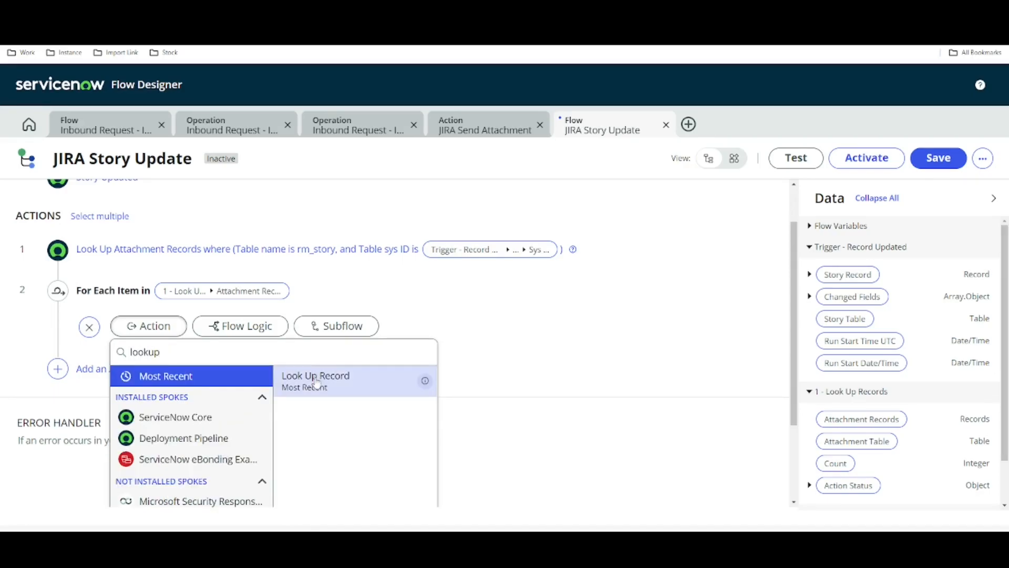
left_click(348, 379)
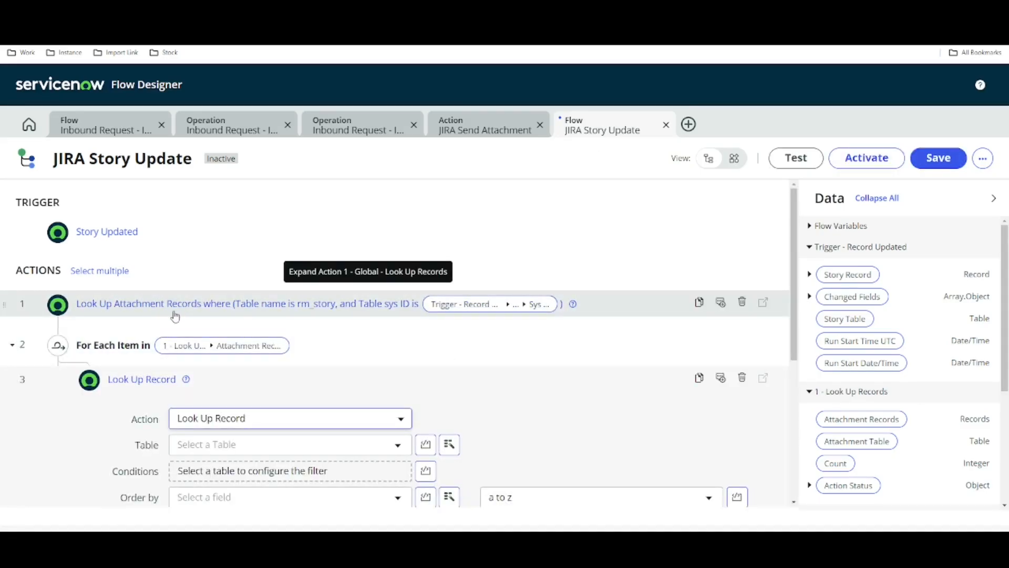
Set the looped Look Up Record action's table to External Tracker [u_external_tracker]
scroll(421, 368, "down", 1)
left_click(342, 403)
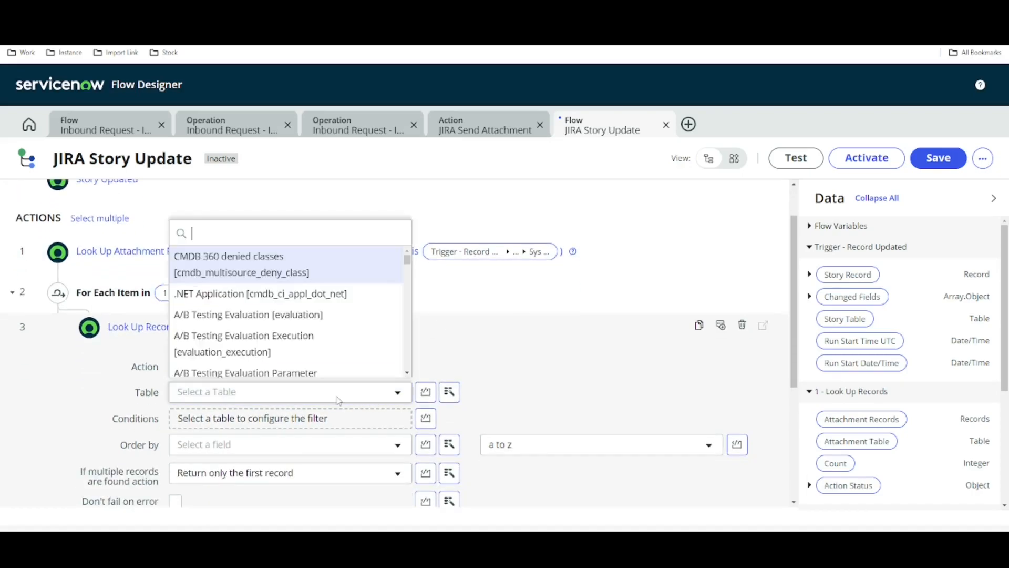
type("extera")
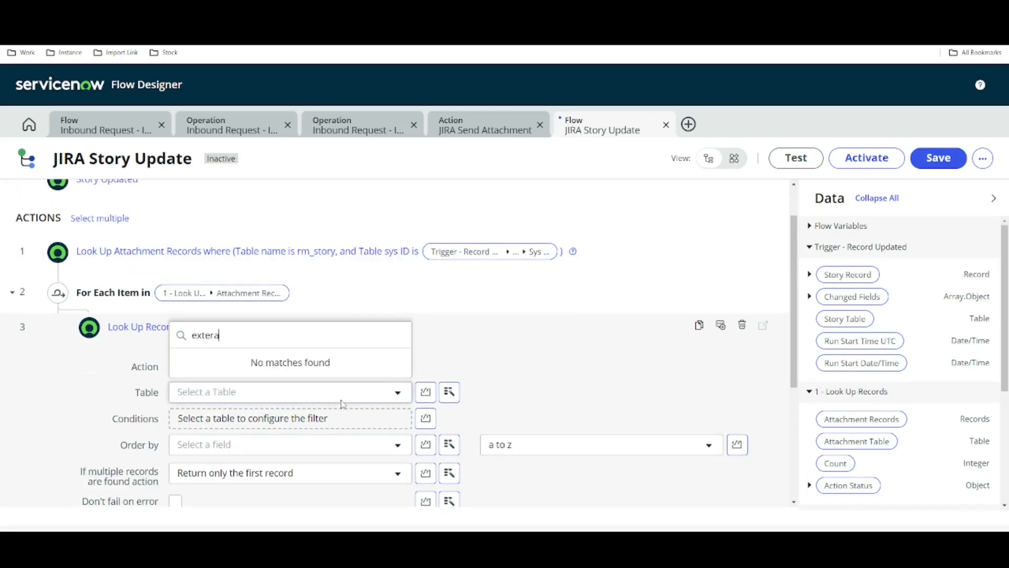
key("BackSpace")
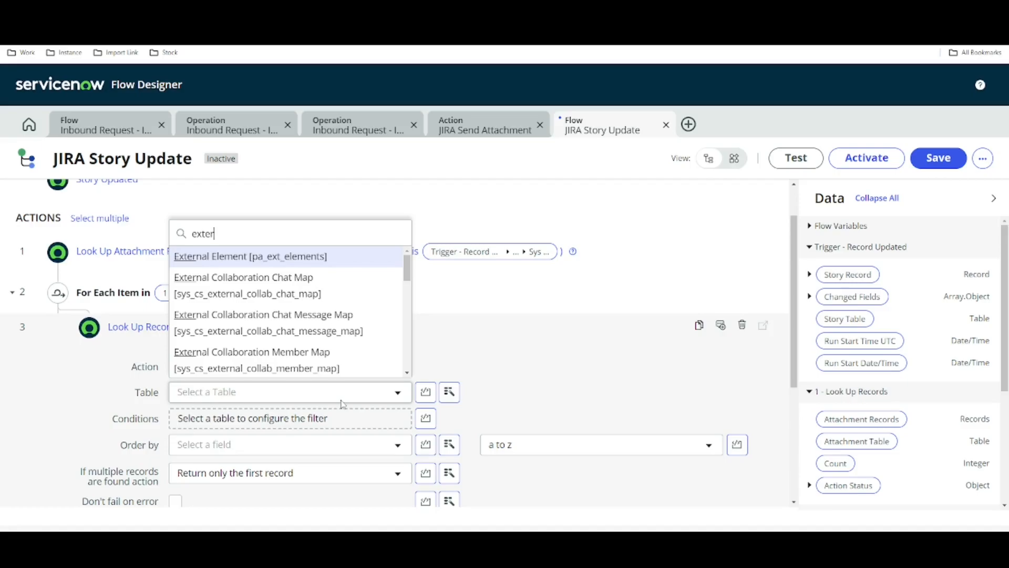
type("nal t")
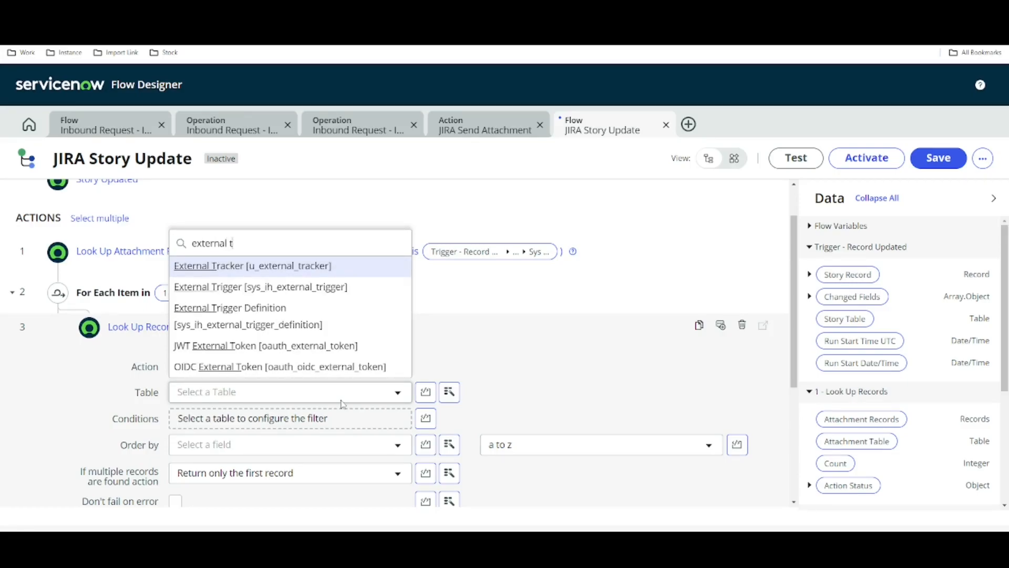
left_click(333, 266)
Add a condition to the tracker lookup requiring that Attachment ID is the For Each Attachment Record's Sys ID
scroll(409, 398, "down", 3)
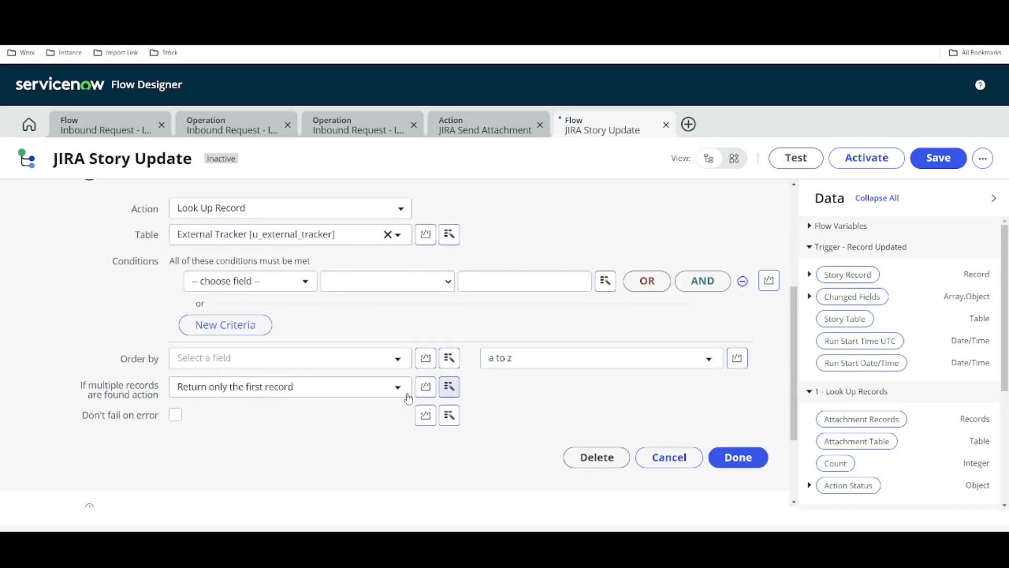
left_click(286, 284)
type("att")
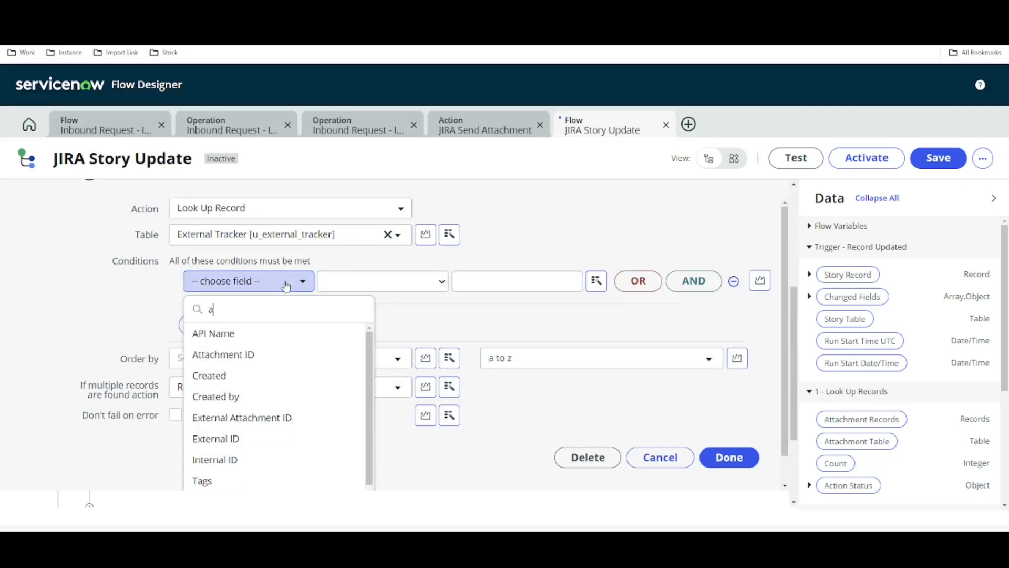
left_click(491, 289)
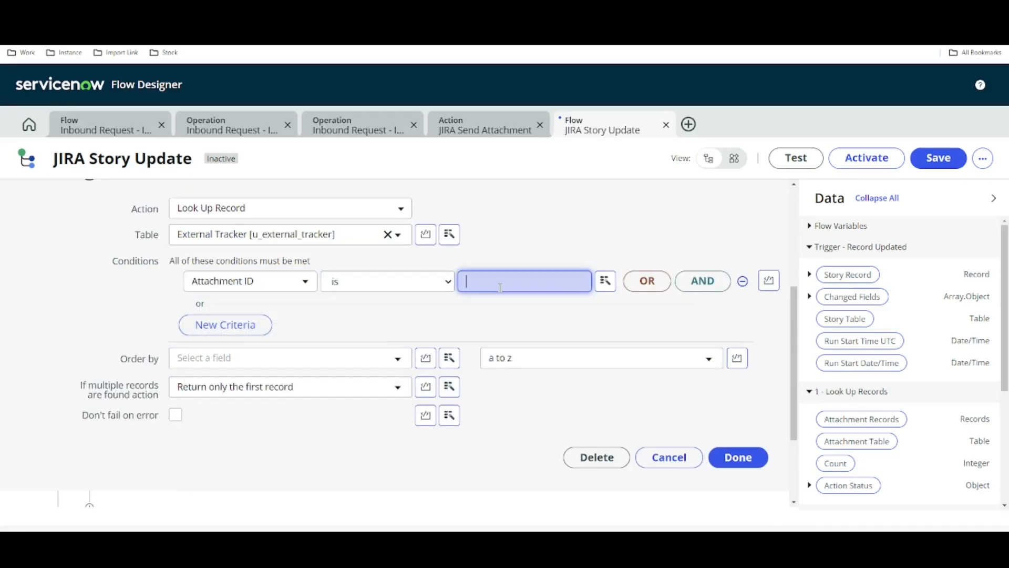
left_click(605, 283)
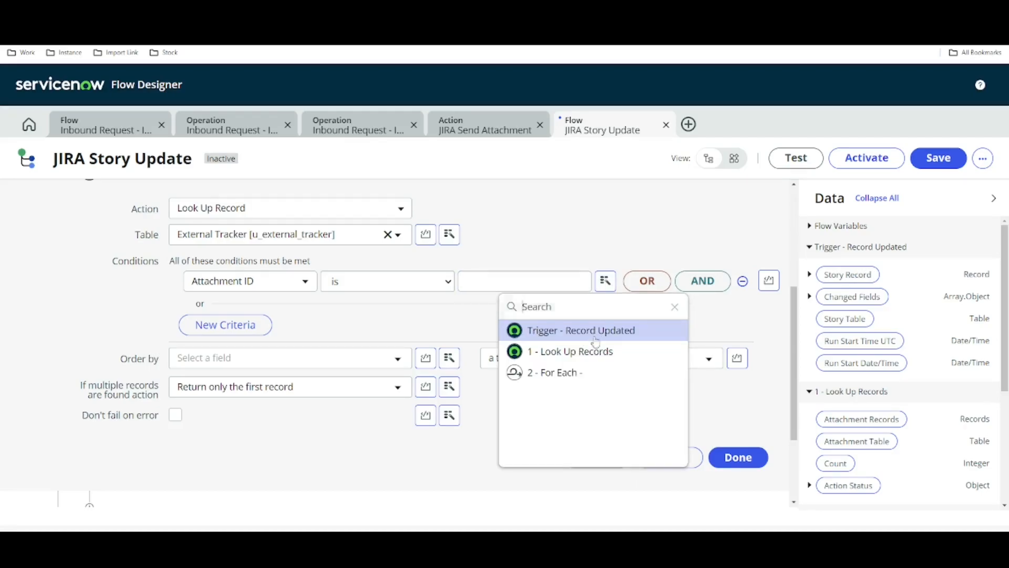
left_click(575, 375)
left_click(759, 330)
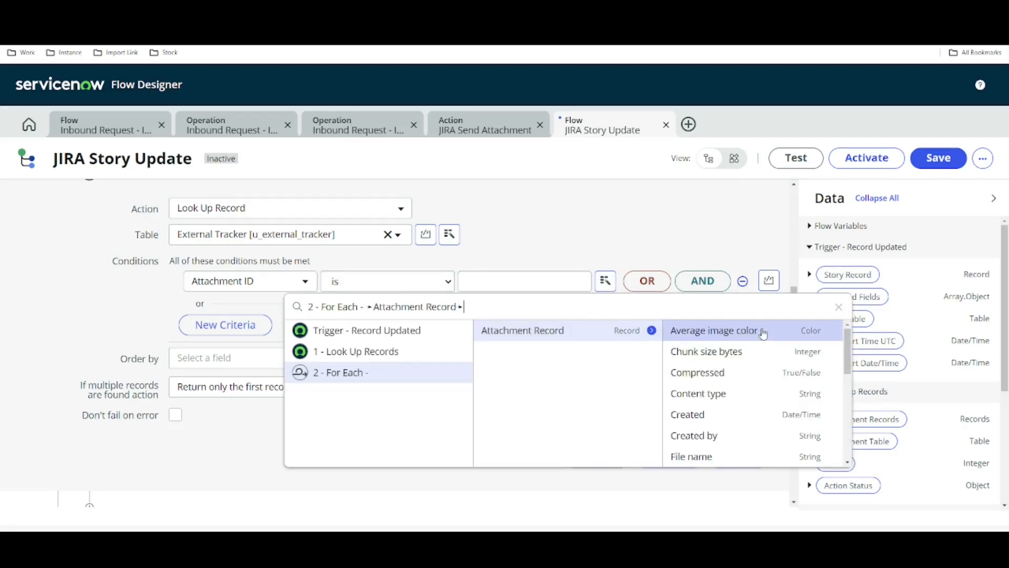
type("sys")
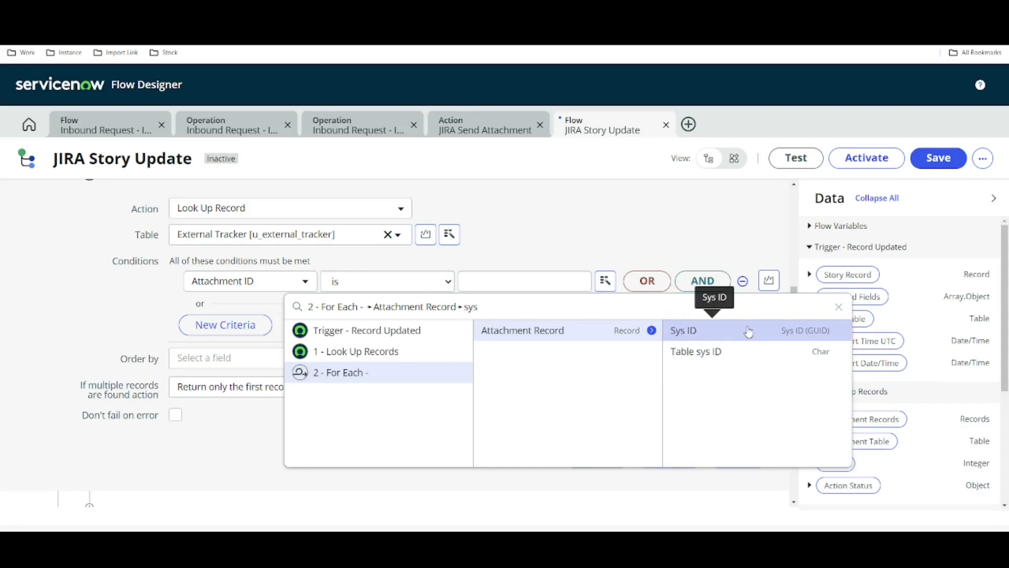
left_click(748, 330)
Add an AND condition that Internal ID is the trigger Story Record's Sys ID, and finish the tracker lookup
left_click(703, 281)
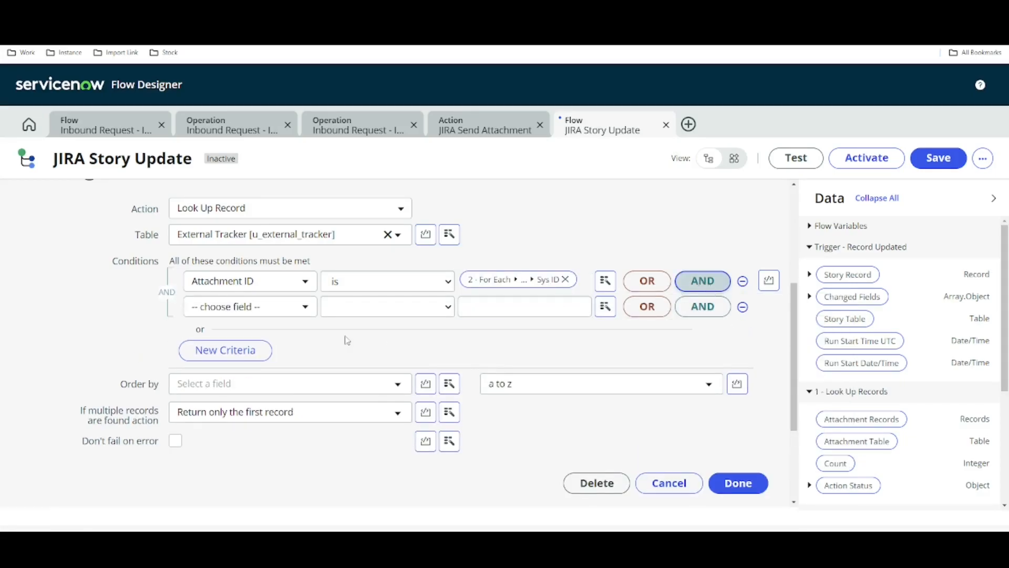
left_click(271, 314)
type("inter")
left_click(215, 357)
left_click(475, 309)
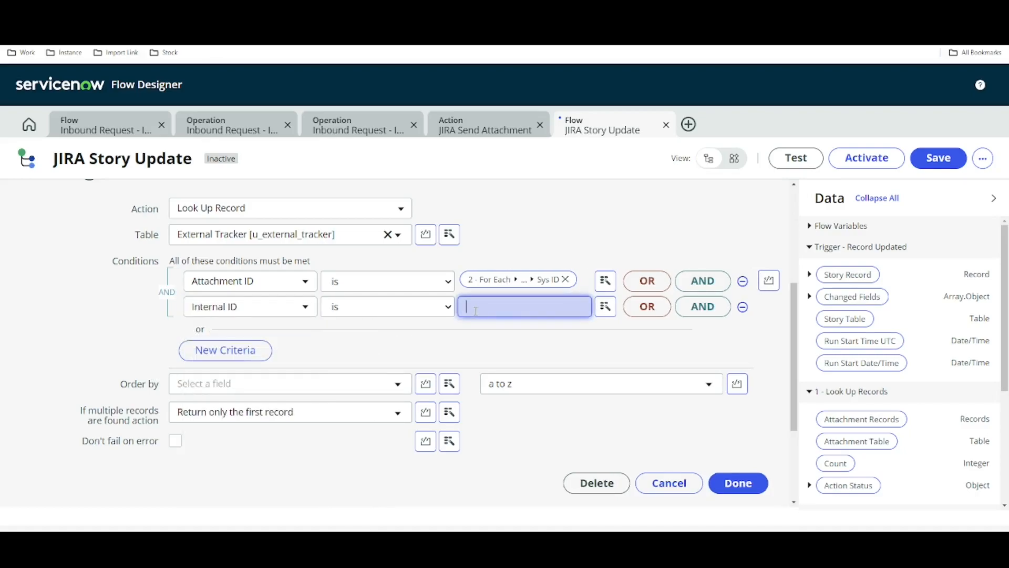
left_click(606, 307)
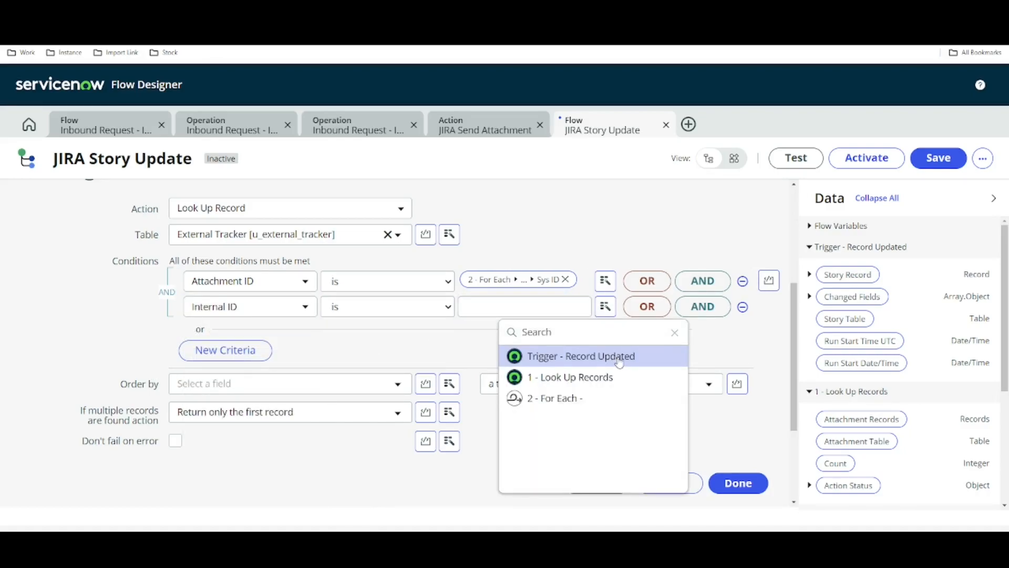
left_click(625, 358)
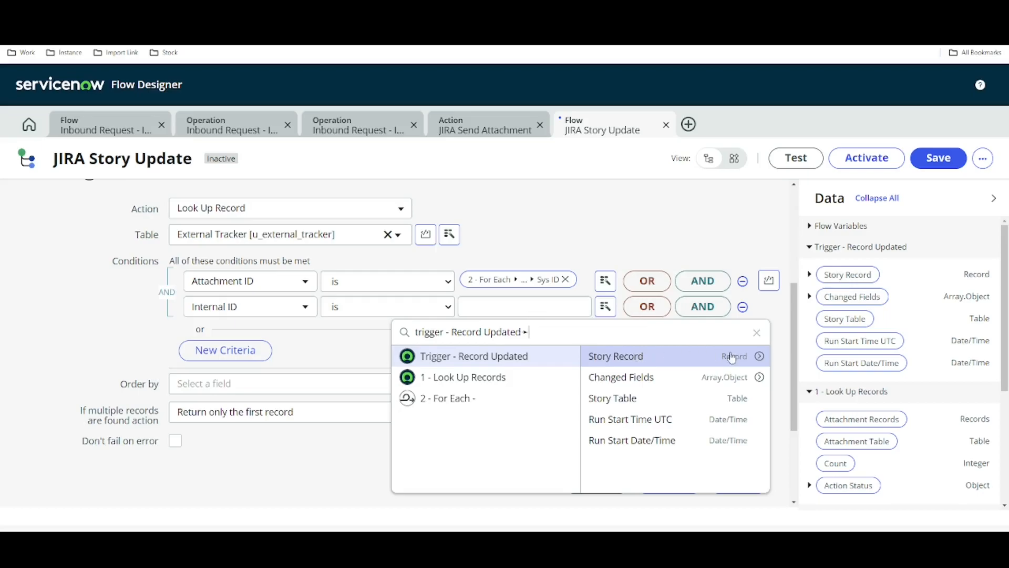
left_click(760, 356)
type("sys")
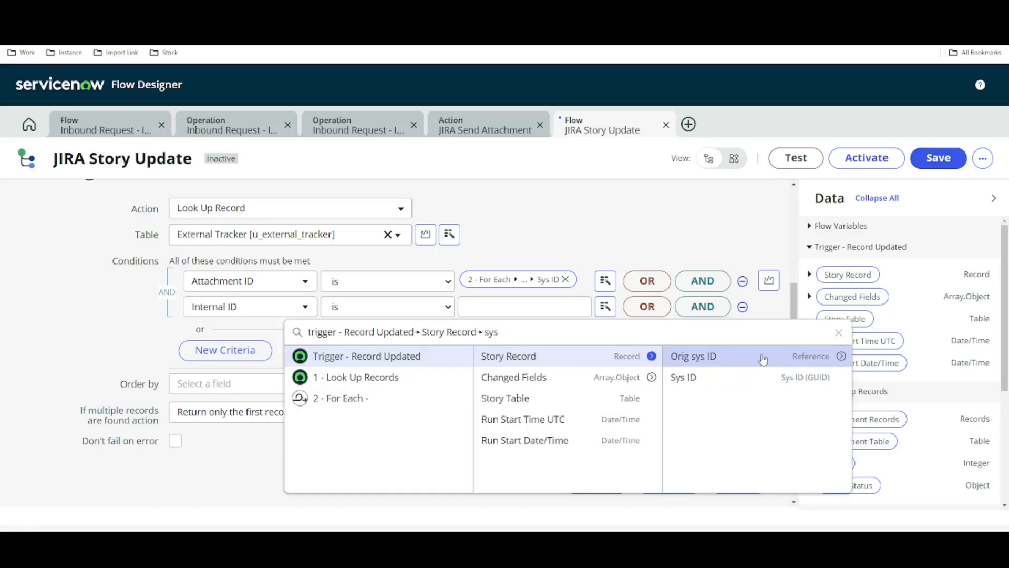
left_click(712, 377)
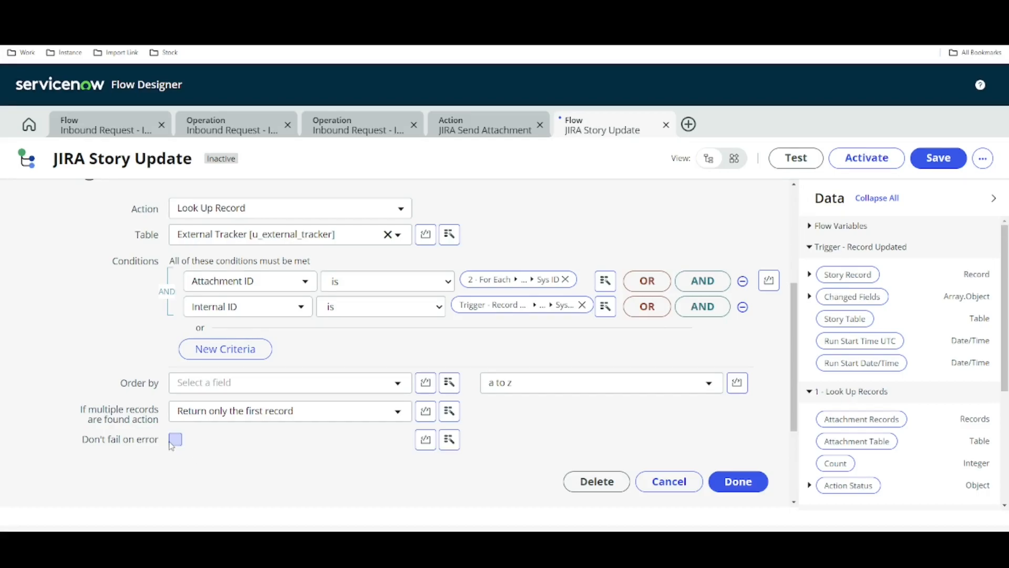
left_click(739, 481)
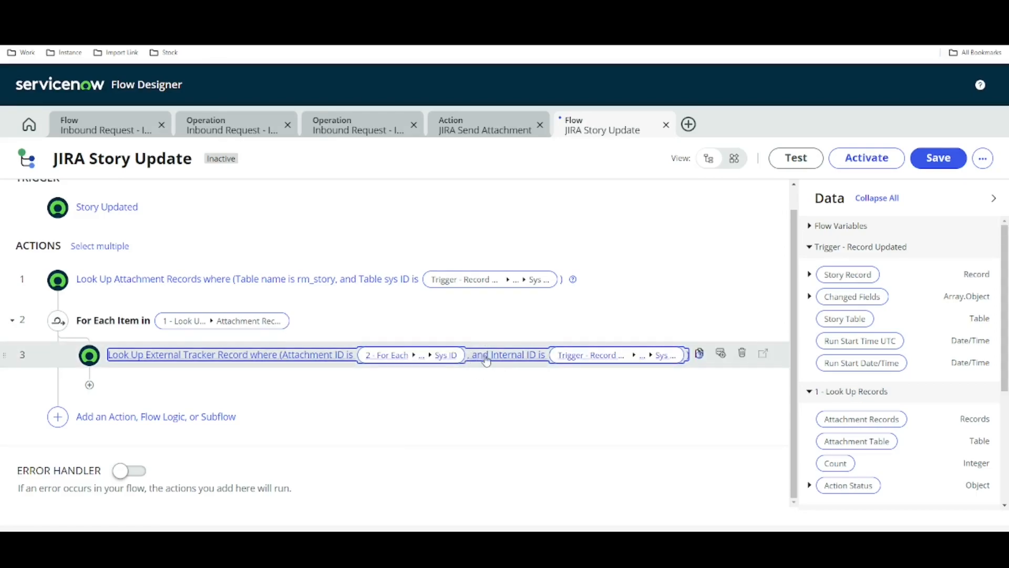
Add an If block after the tracker lookup with the condition that the Look Up Record's Status is Error
left_click(90, 387)
left_click(225, 393)
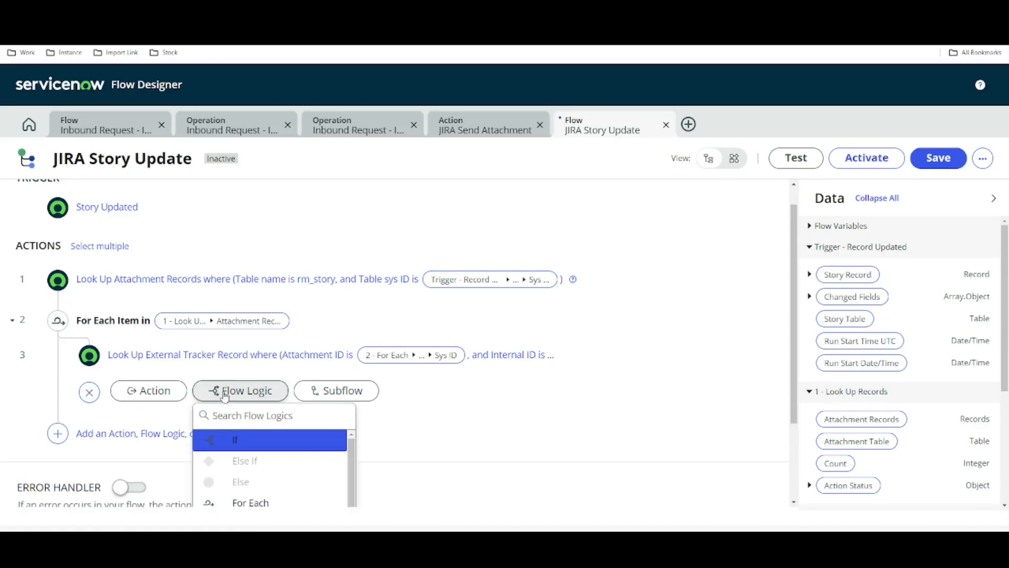
left_click(234, 440)
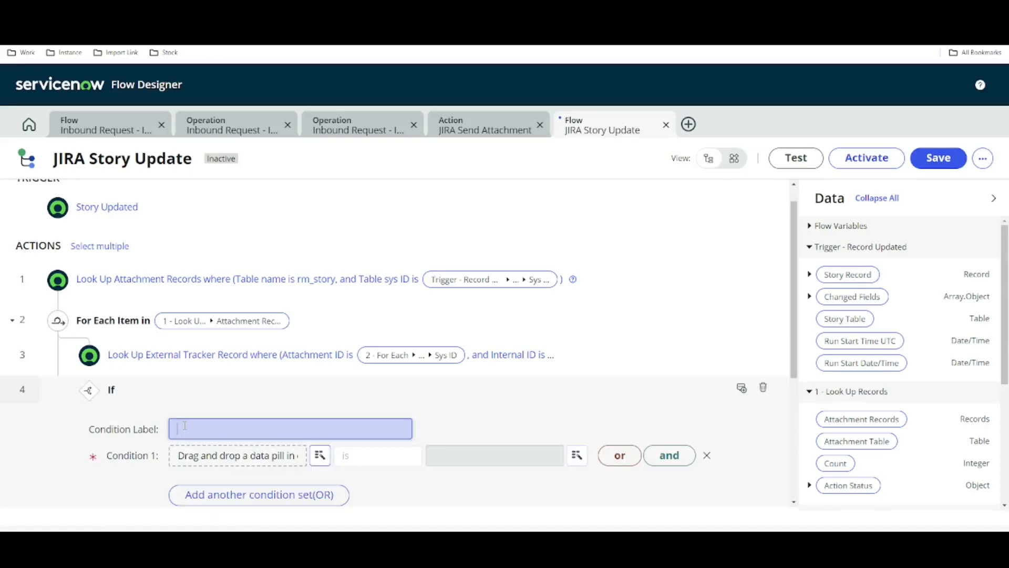
left_click(315, 456)
left_click(319, 369)
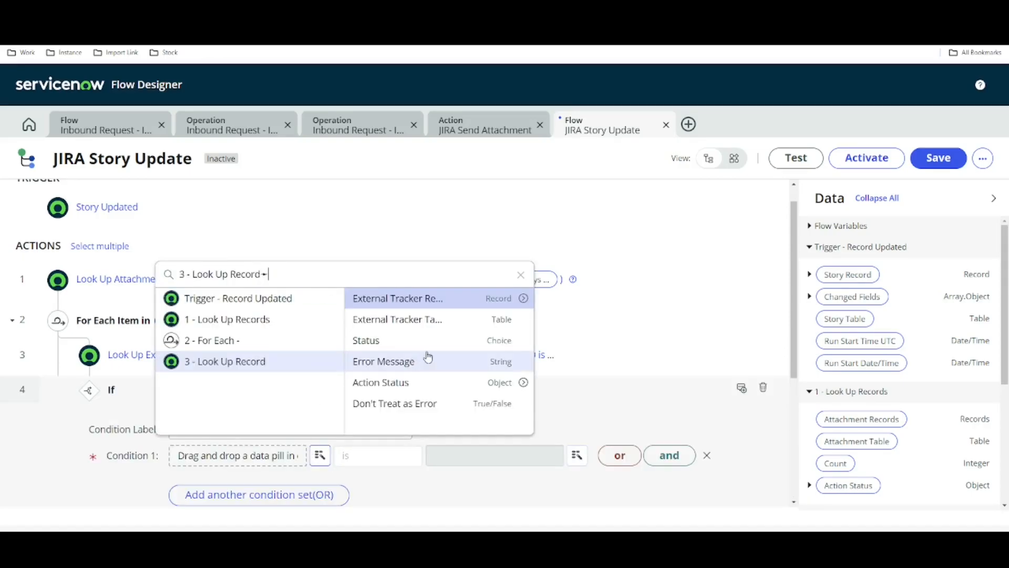
left_click(402, 340)
left_click(469, 457)
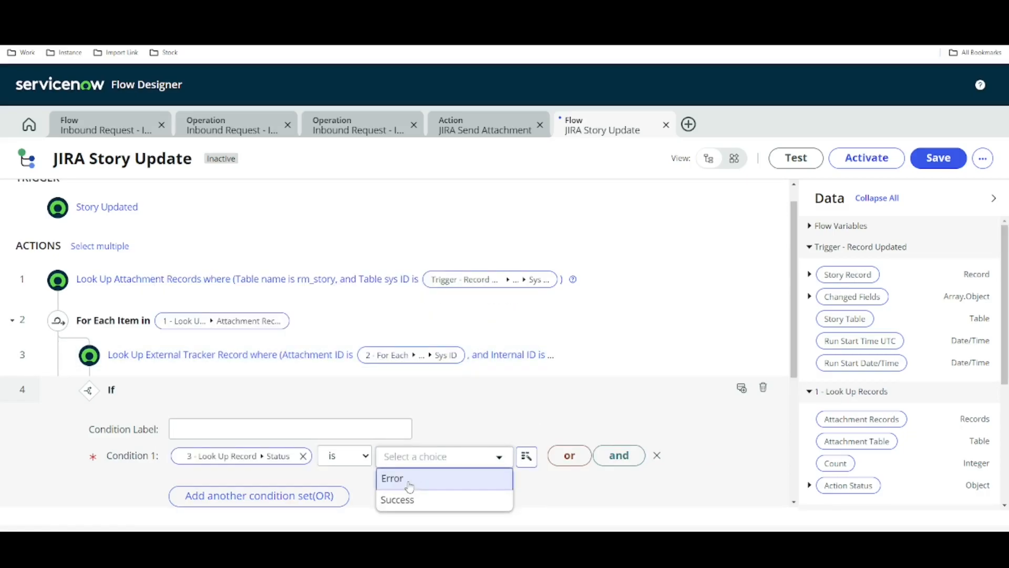
left_click(409, 486)
scroll(608, 354, "down", 2)
left_click(736, 433)
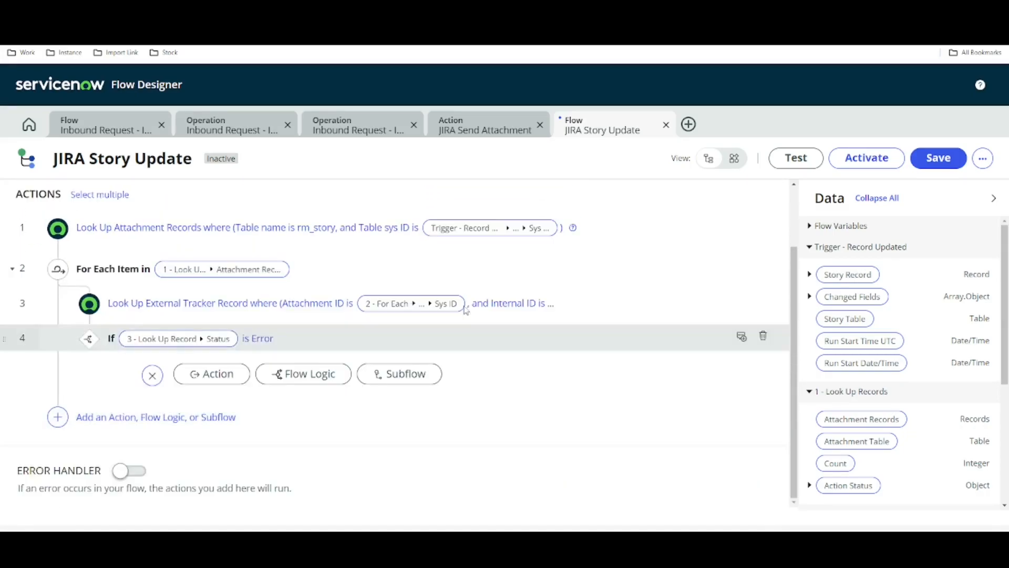
Add the Jira spoke's JIRA Send Attachment action inside the If block that checks for Error status
left_click(206, 376)
scroll(547, 351, "down", 2)
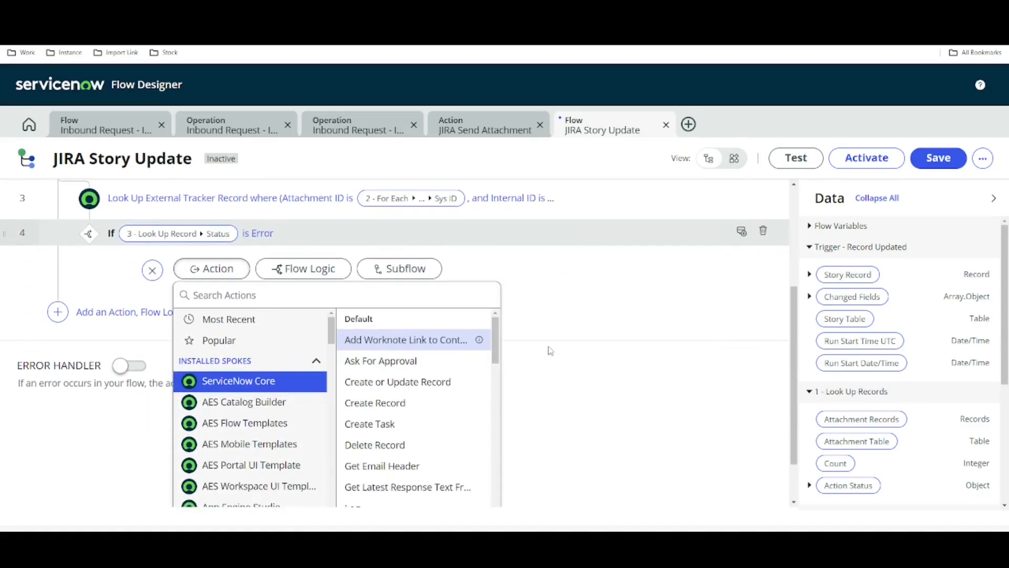
left_click(329, 296)
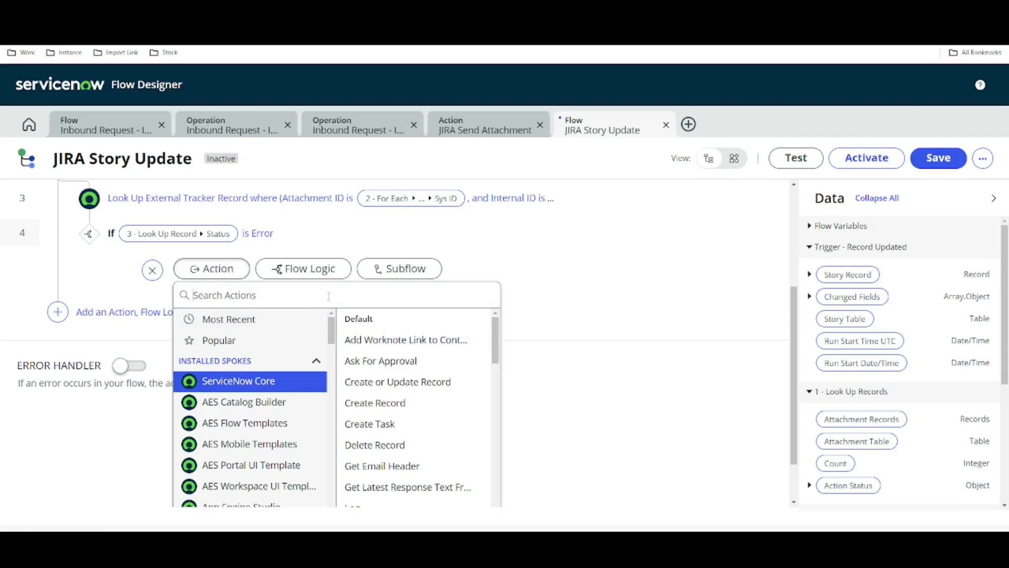
type("send")
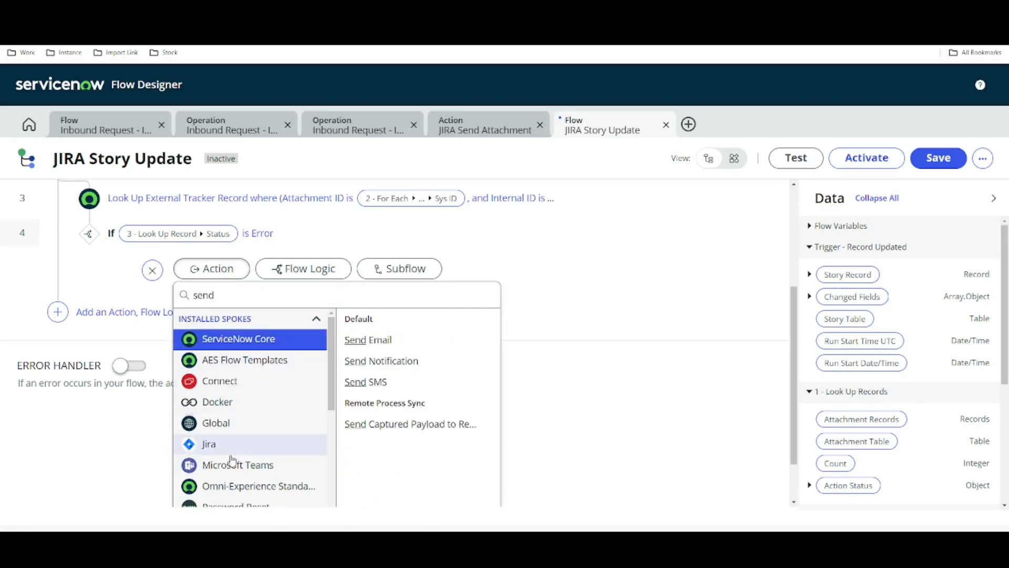
left_click(215, 423)
left_click(216, 445)
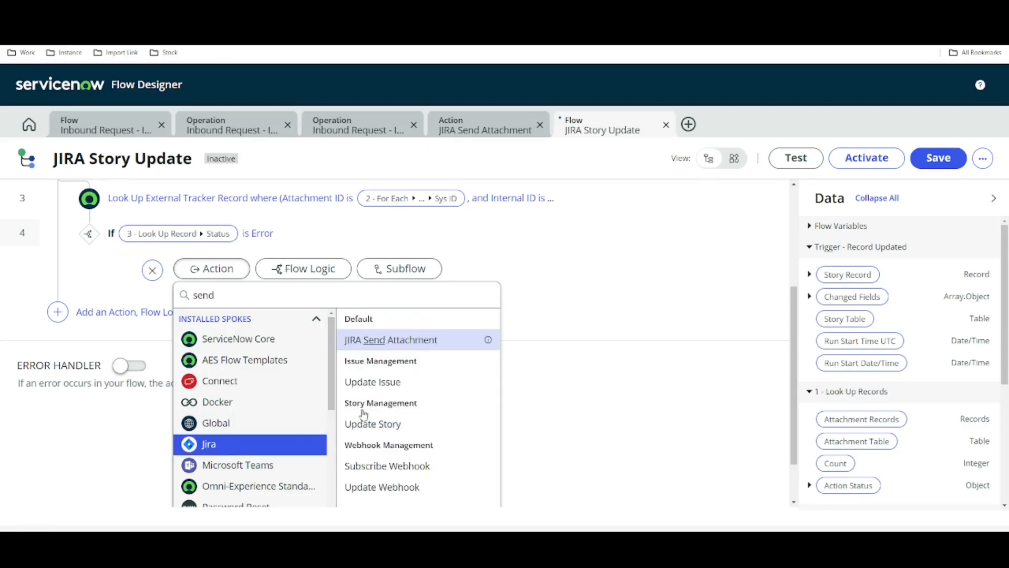
left_click(408, 345)
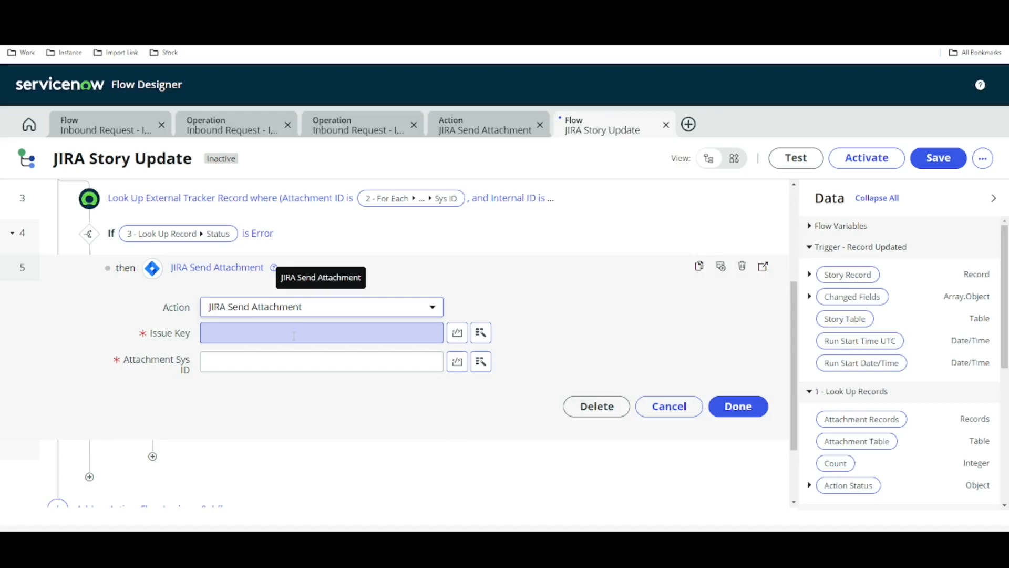
Check the Key field in the test story's JIRA Details, and return to the JIRA Story Update flow
scroll(561, 295, "up", 4)
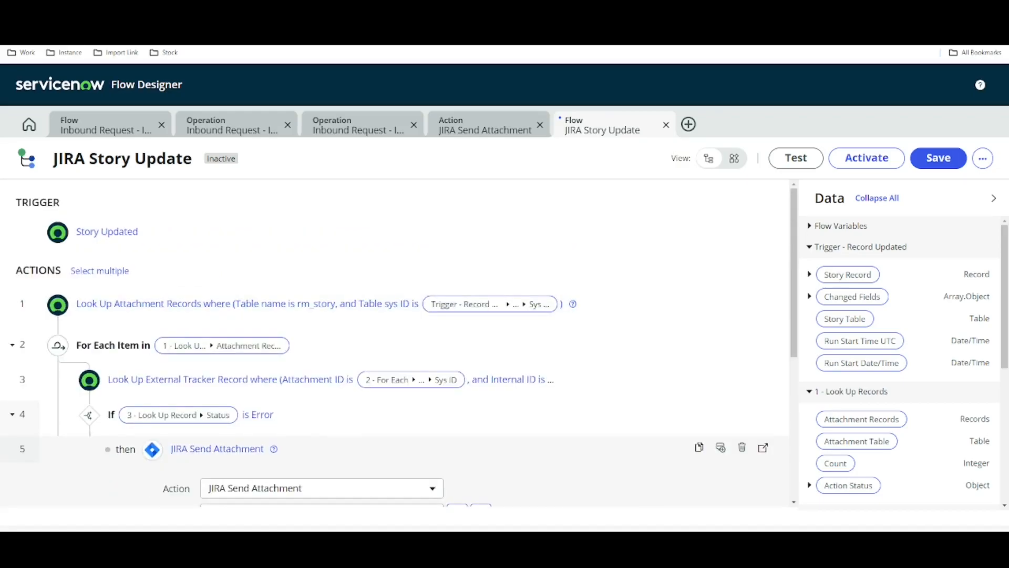
left_click(105, 11)
scroll(324, 377, "down", 3)
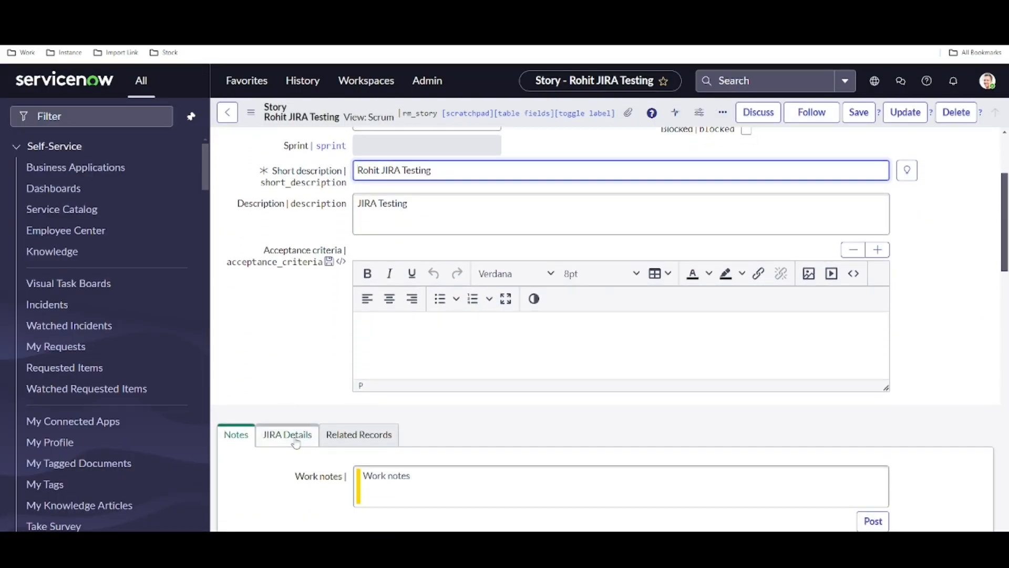
left_click(288, 434)
scroll(318, 320, "down", 3)
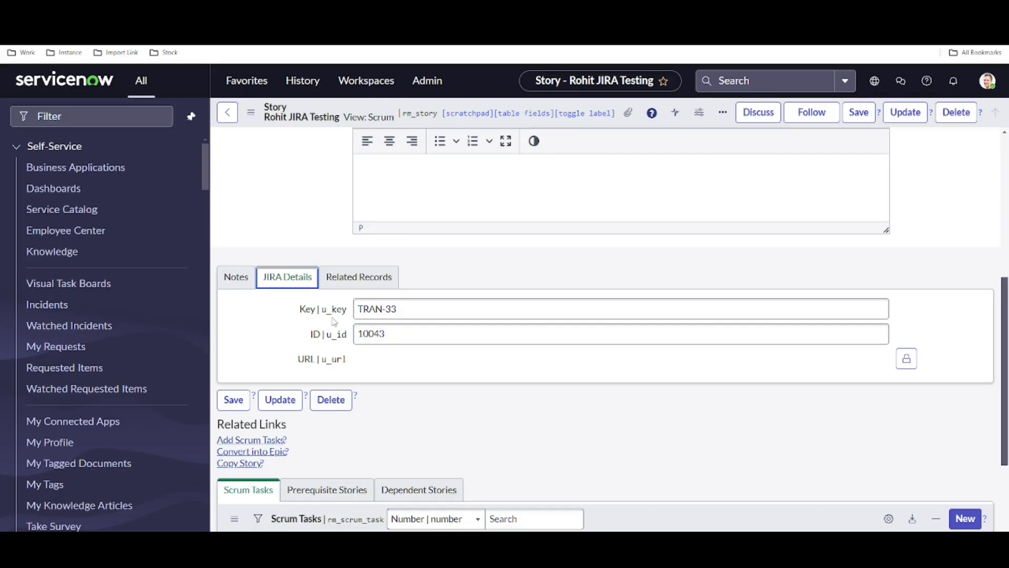
key("ctrl+Tab")
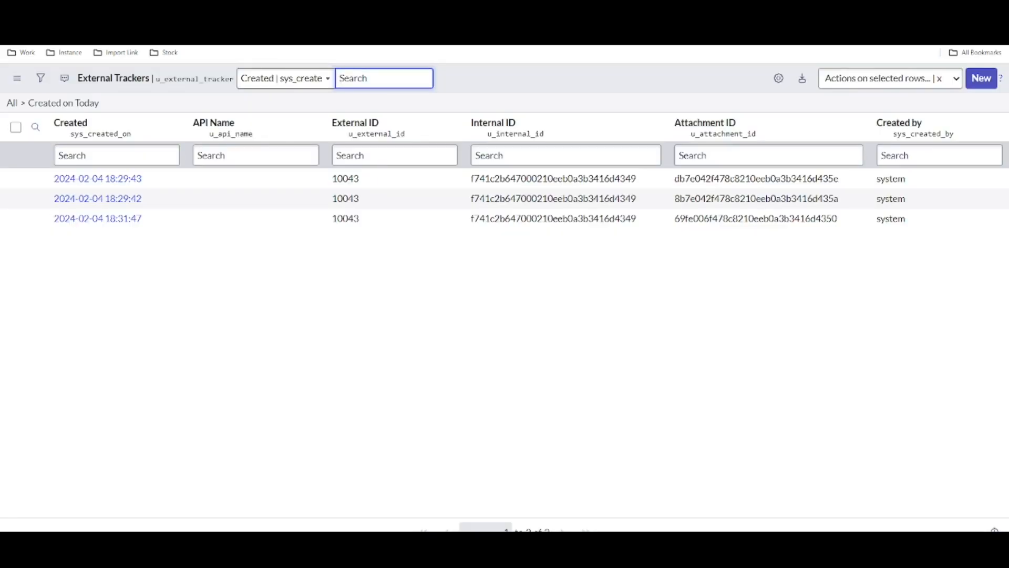
key("ctrl+Tab")
Try mapping the send action's Issue Key to the trigger Story Record's Key, and clear the mapping again
scroll(394, 342, "down", 3)
left_click(291, 355)
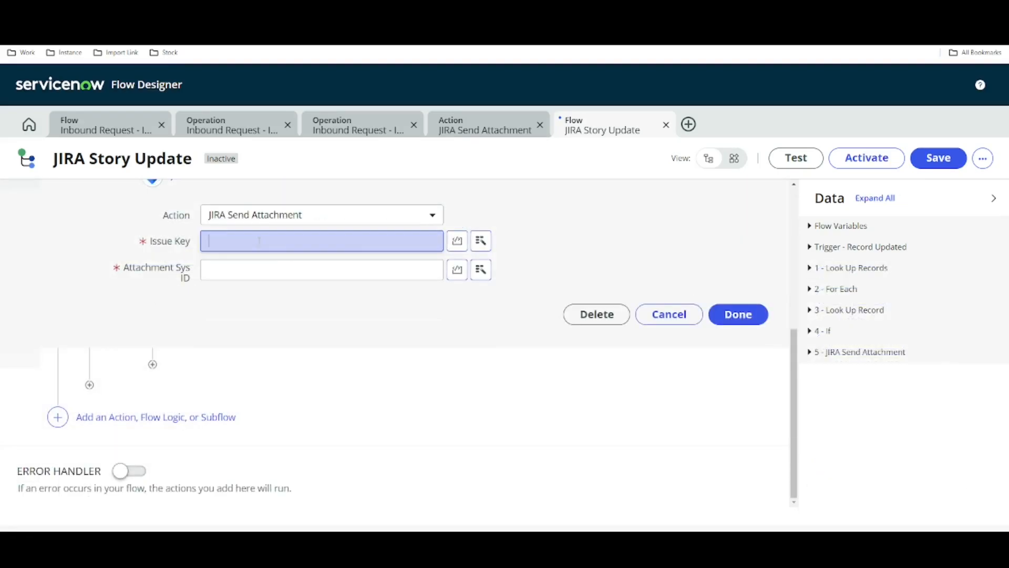
left_click(359, 243)
left_click(480, 240)
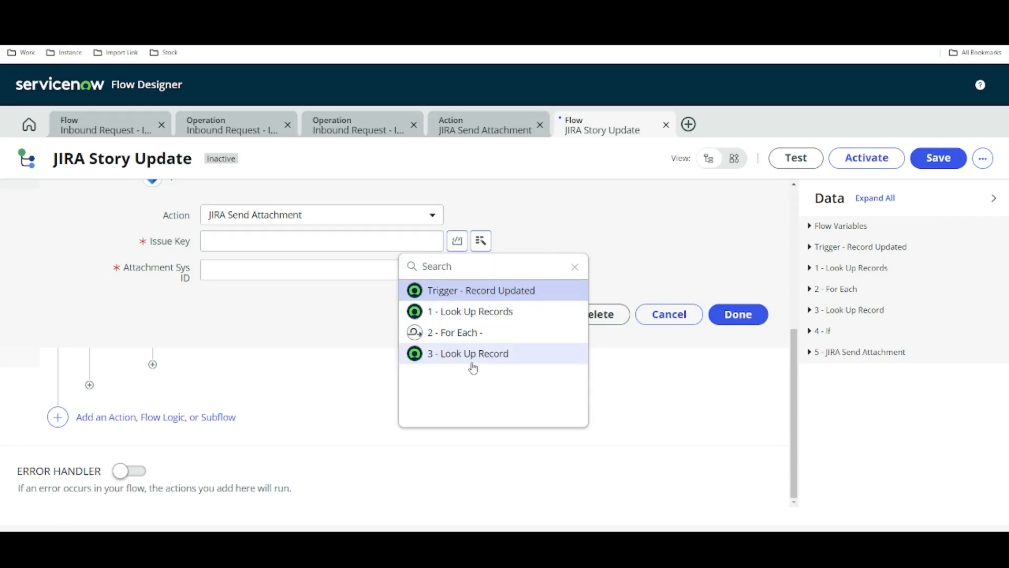
left_click(573, 291)
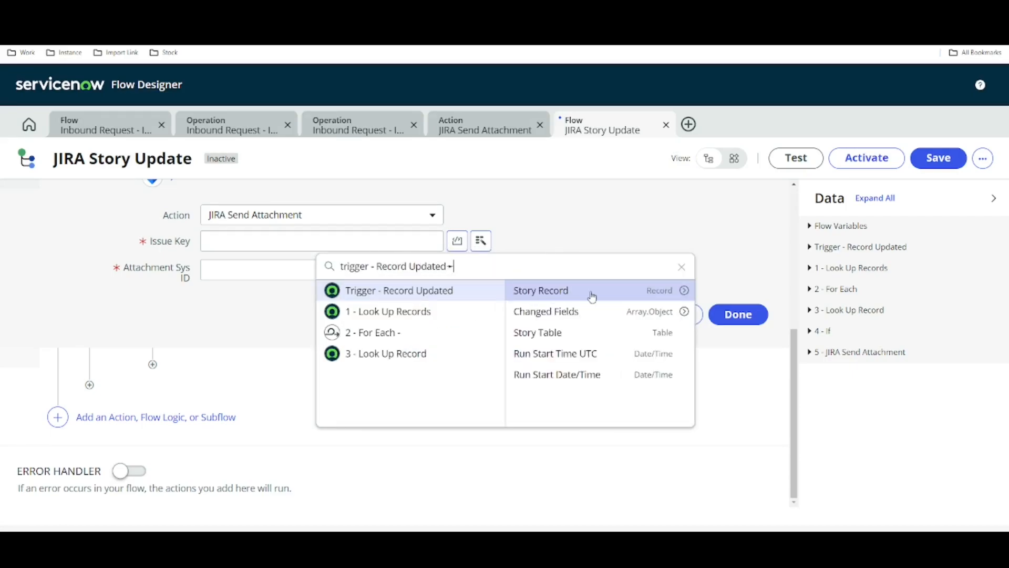
left_click(684, 290)
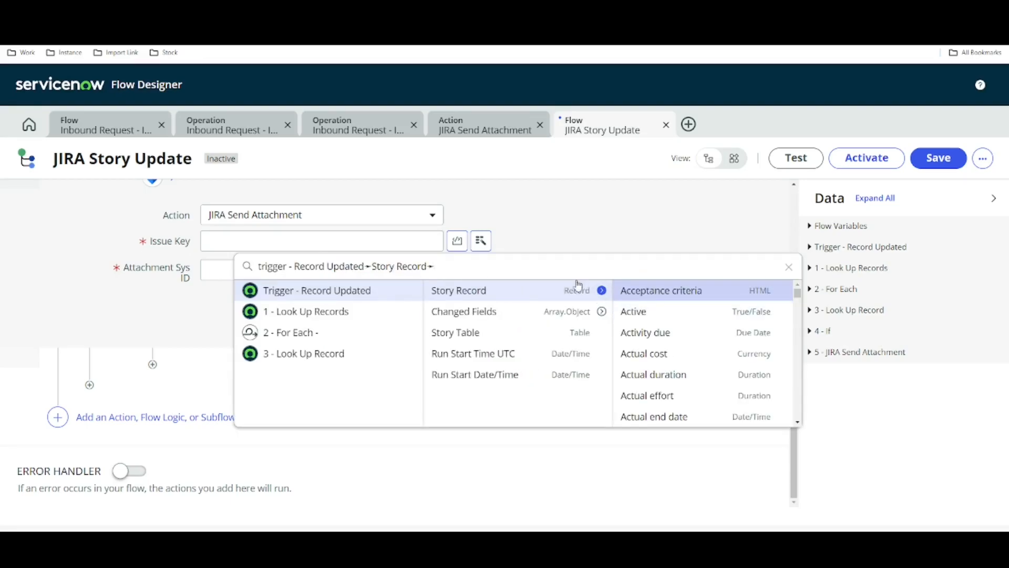
type("key")
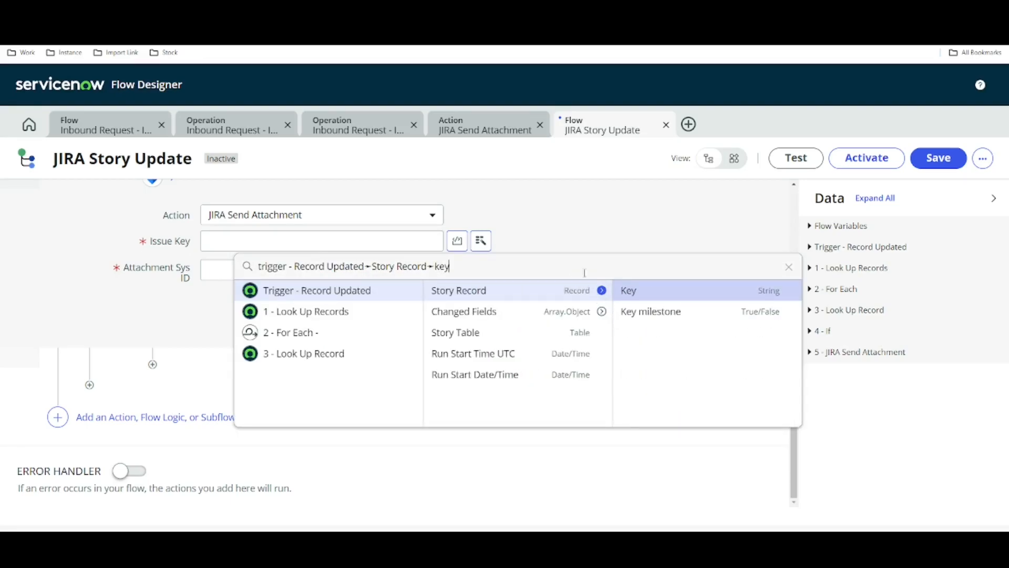
left_click(628, 290)
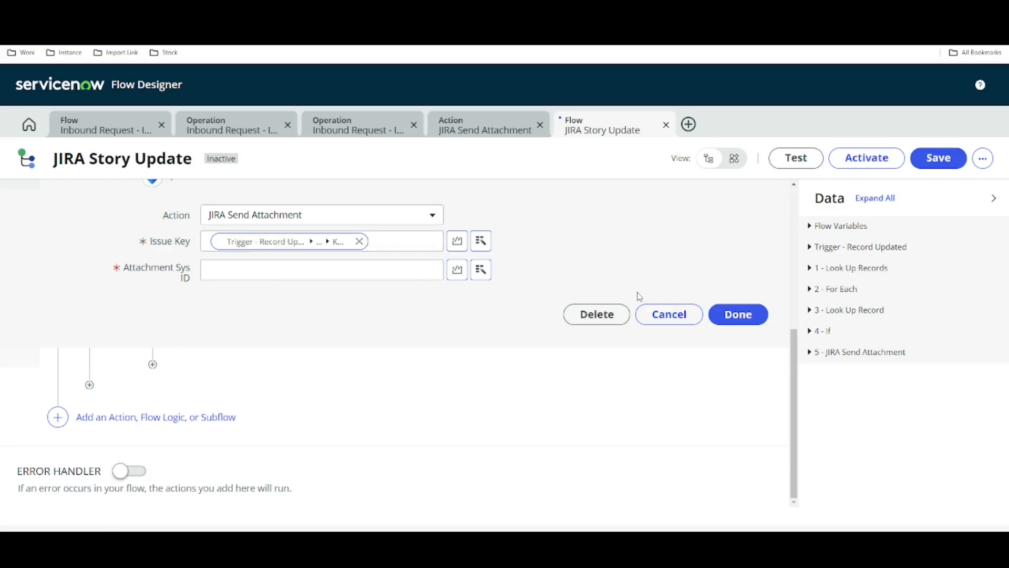
left_click(360, 242)
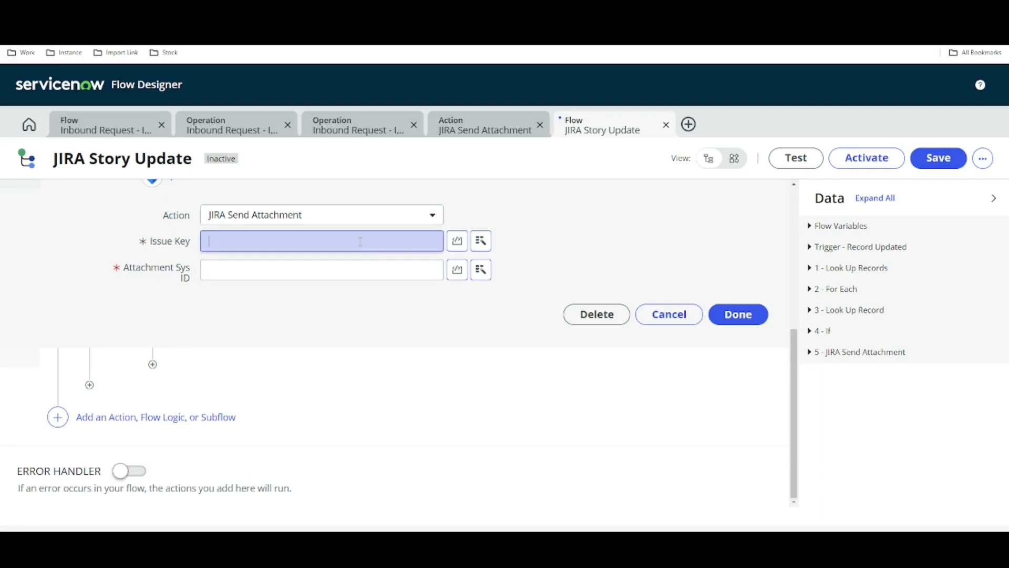
Set the JIRA Send Attachment action's Issue Key to the trigger Story Record's Key
left_click(481, 241)
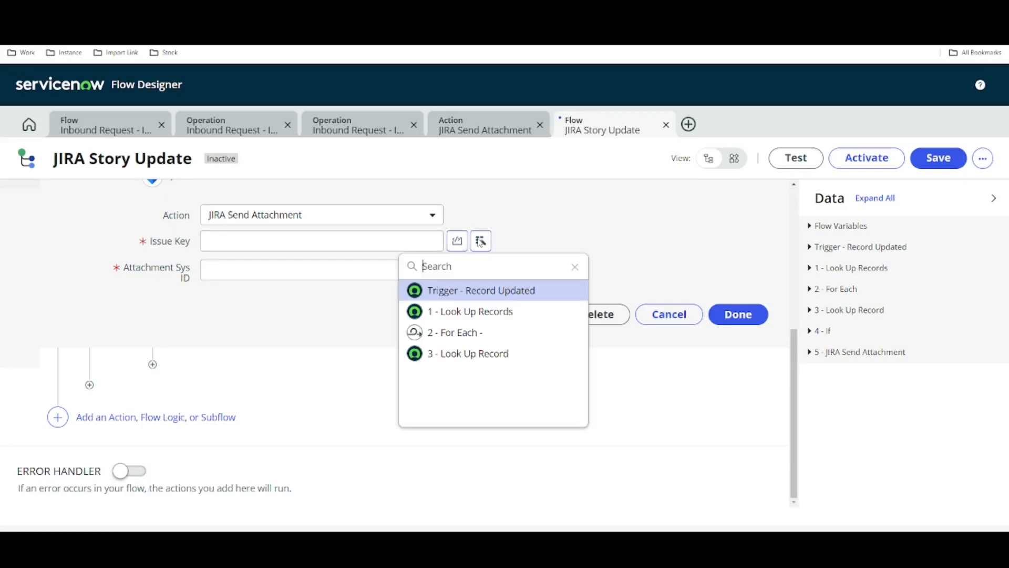
left_click(496, 292)
left_click(685, 290)
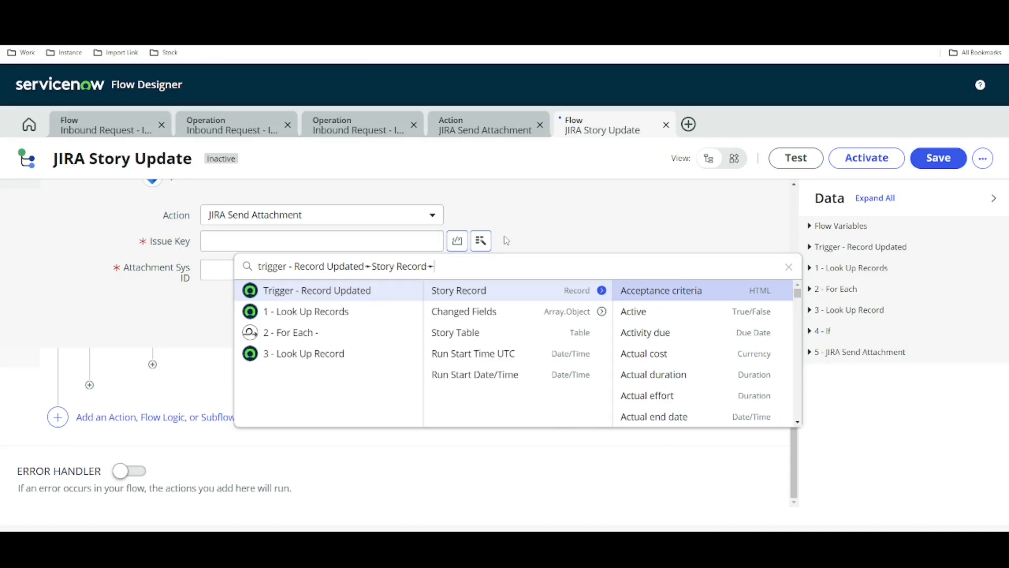
type("key")
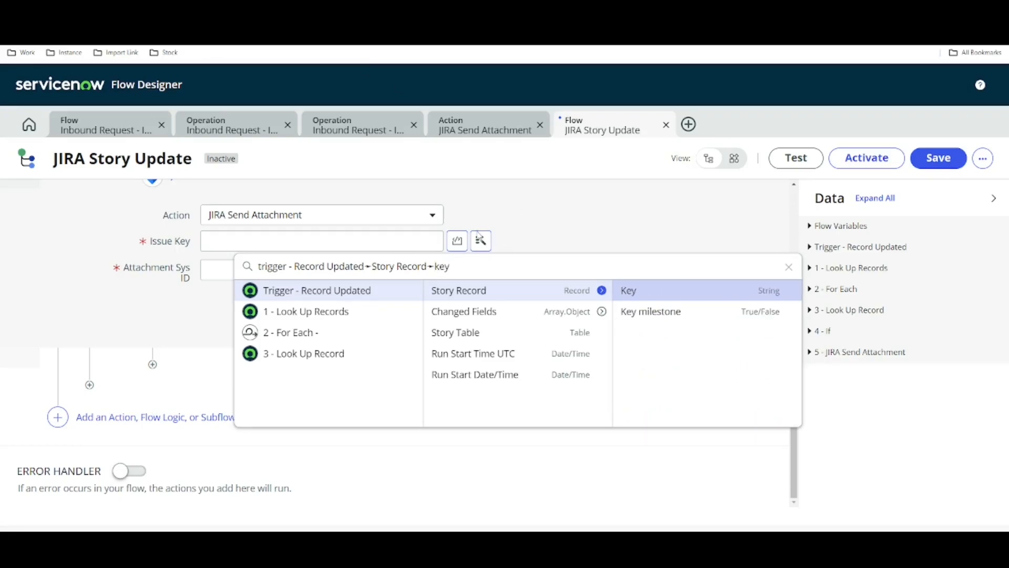
left_click(669, 291)
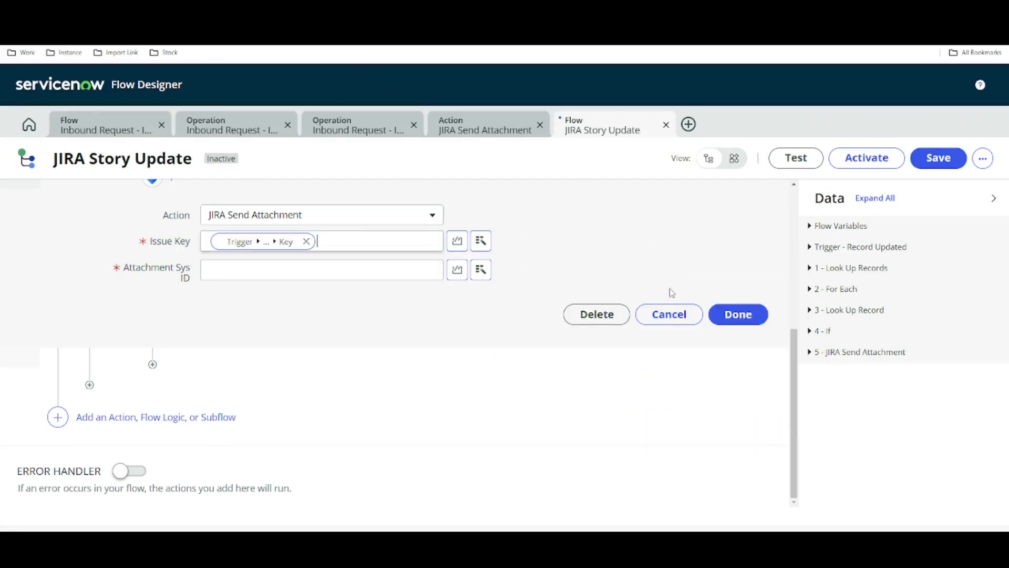
Set Attachment Sys ID to the For Each Attachment Record's Sys ID, and finish the JIRA Send Attachment action
left_click(481, 269)
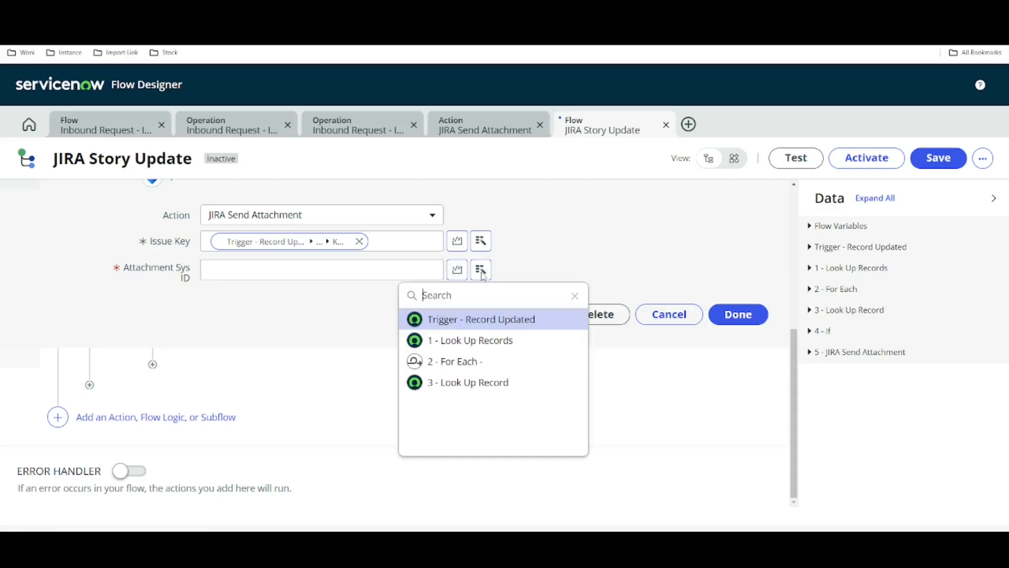
left_click(471, 363)
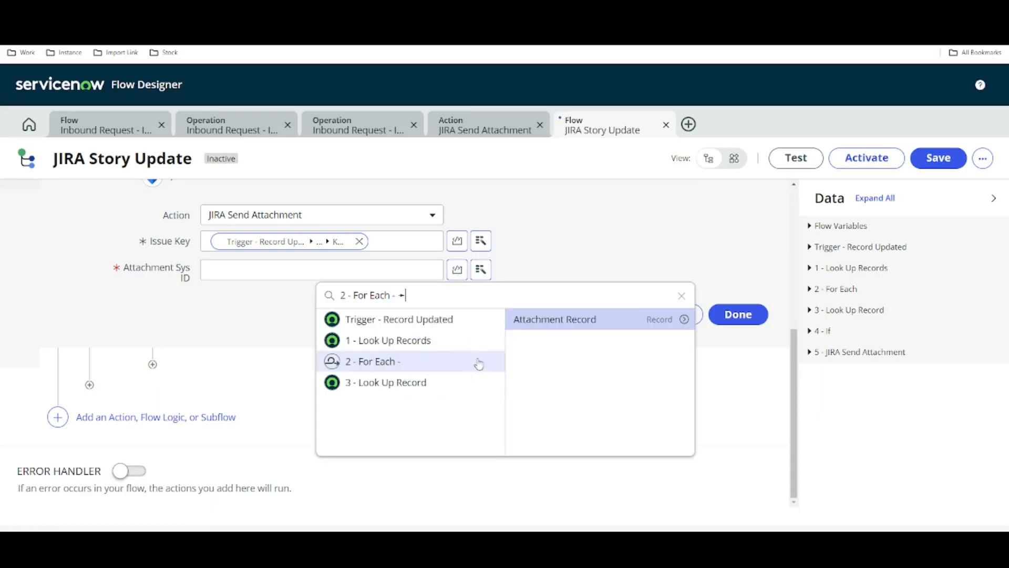
left_click(683, 322)
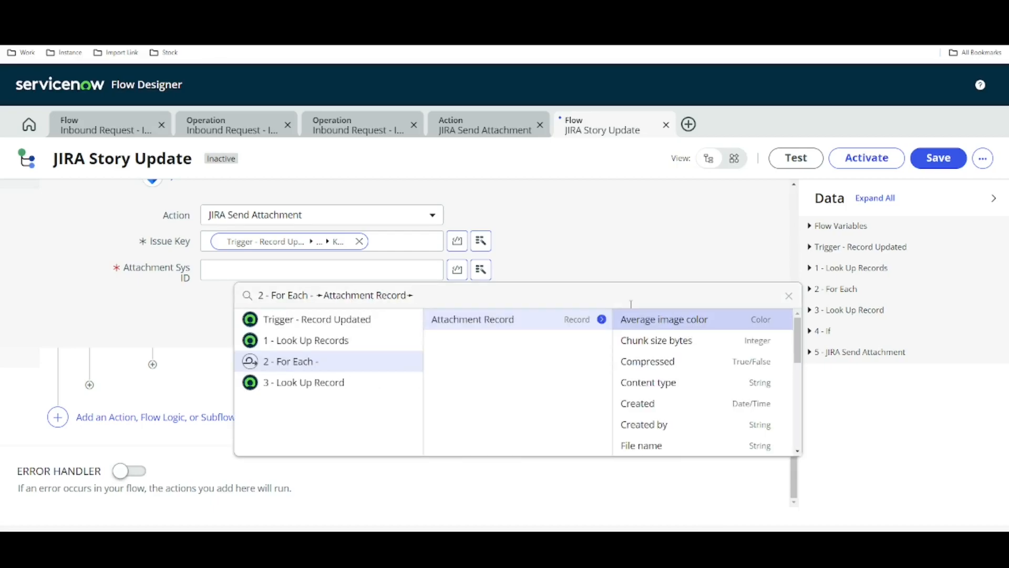
type("sys")
left_click(633, 319)
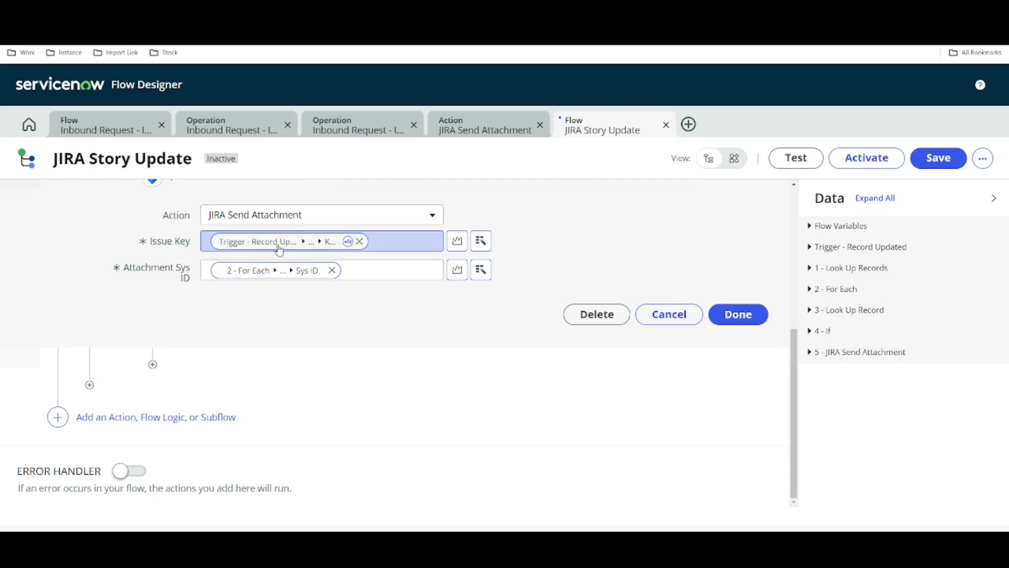
left_click(737, 314)
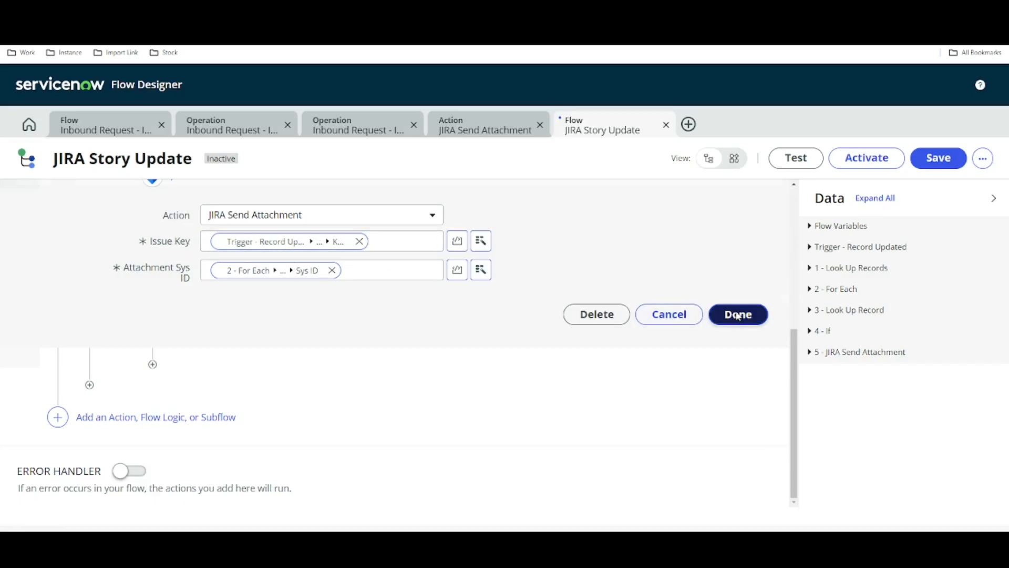
Add a Create Record action after JIRA Send Attachment in the If block, using the External Tracker [u_external_tracker] table
left_click(153, 365)
left_click(209, 373)
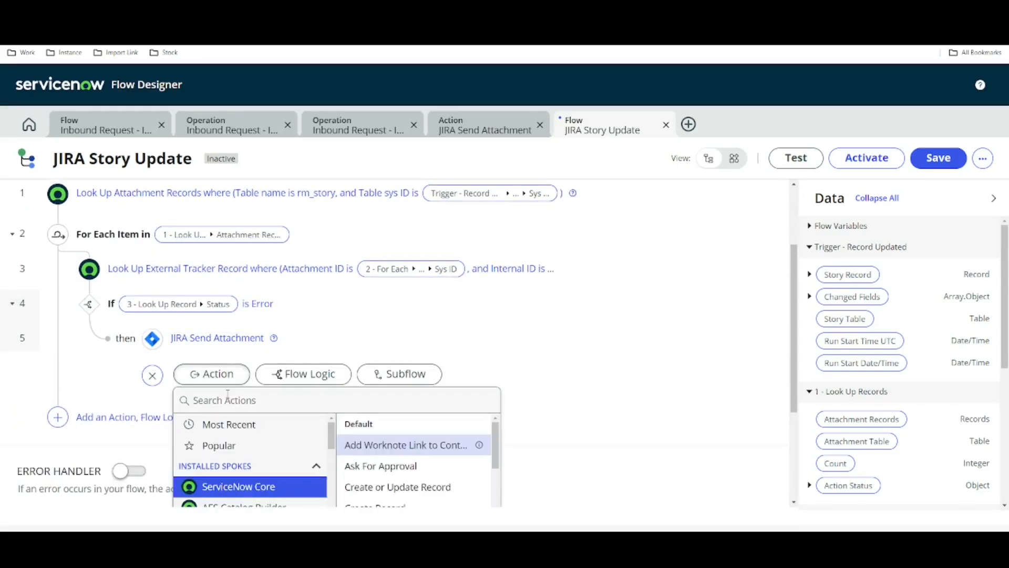
scroll(578, 371, "down", 3)
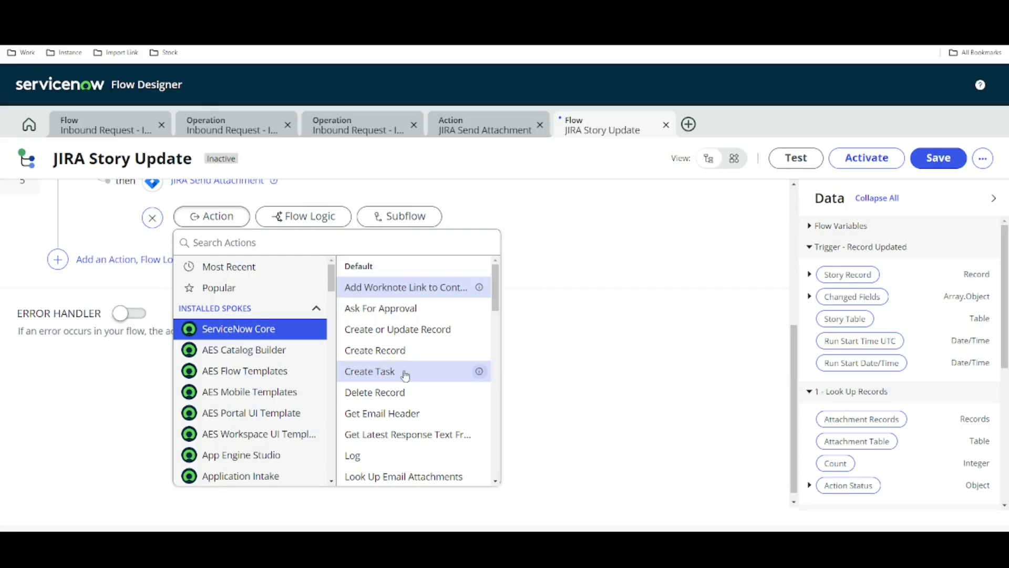
left_click(396, 356)
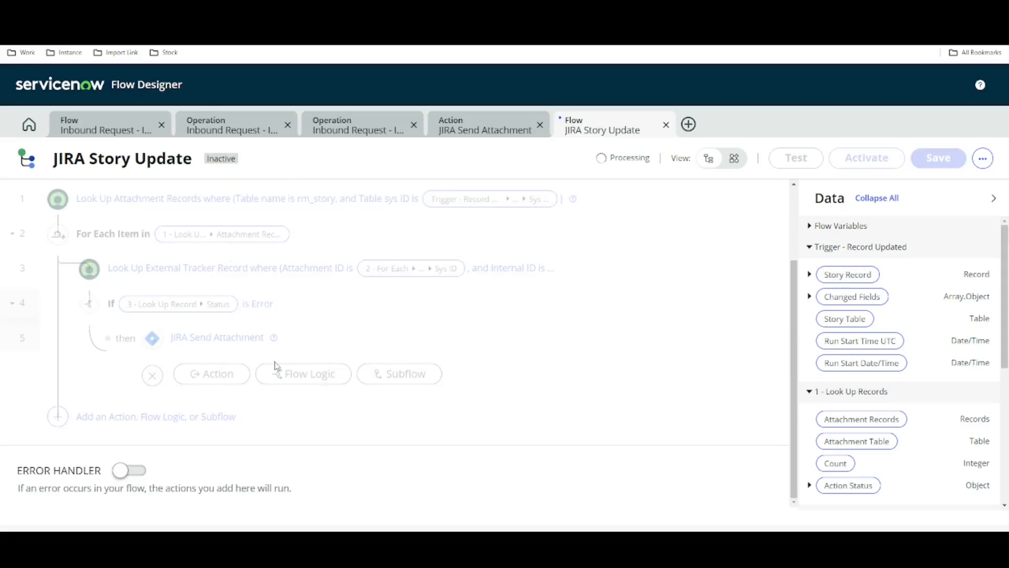
left_click(334, 285)
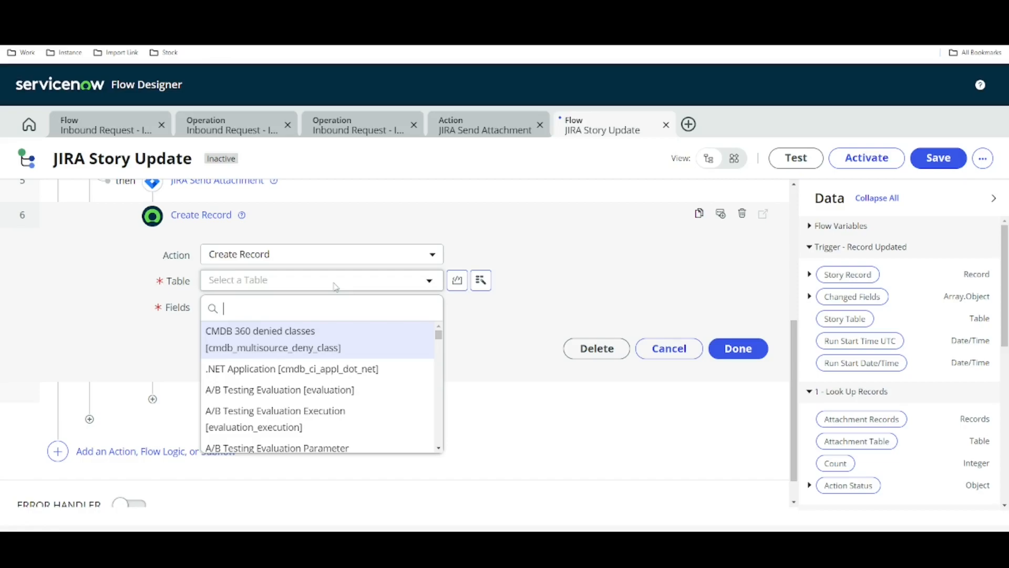
type("exter")
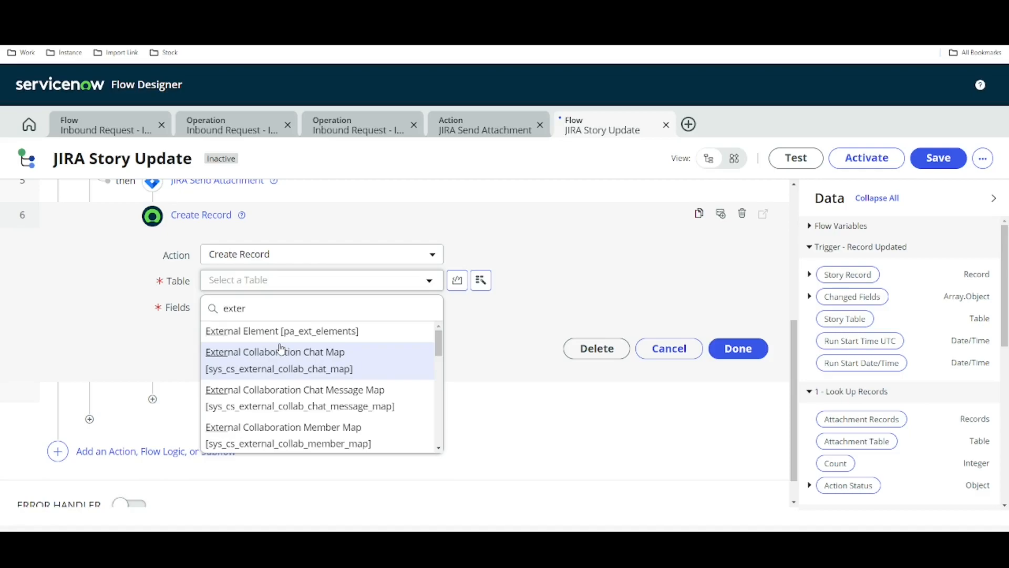
type("nal tr")
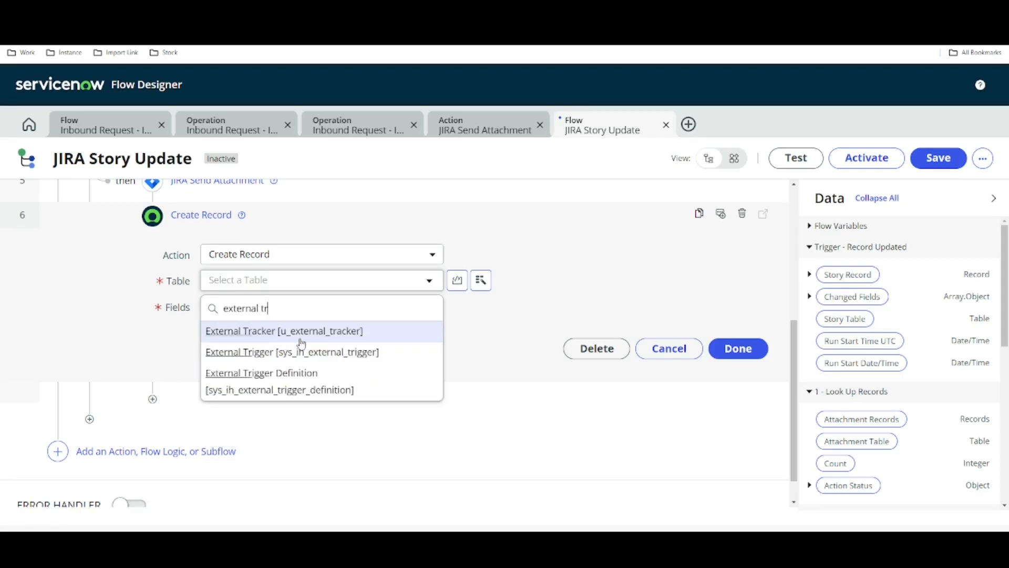
left_click(301, 339)
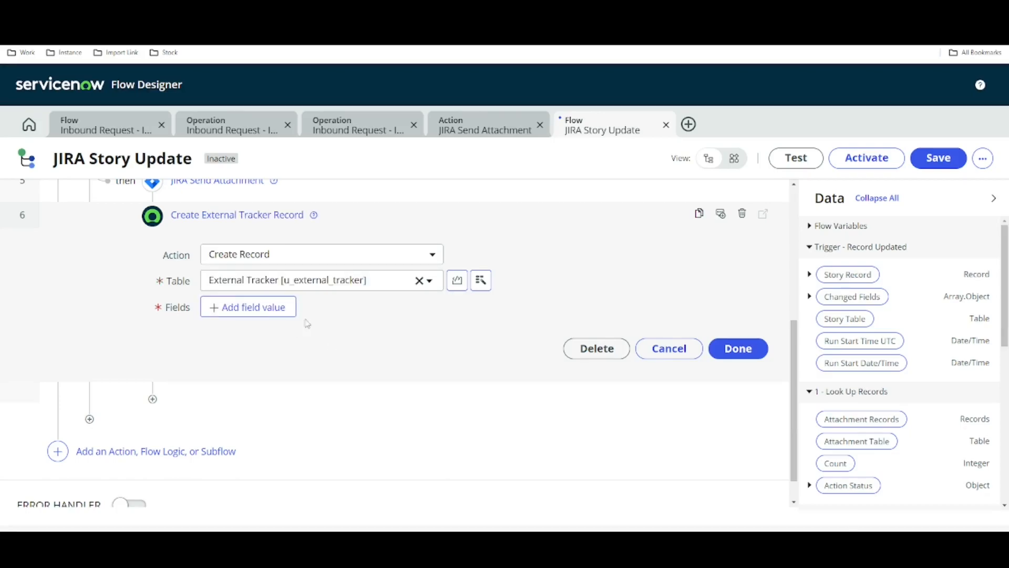
Add the Attachment ID field to the External Tracker record and map it to the For Each Attachment Record's Sys ID
left_click(280, 309)
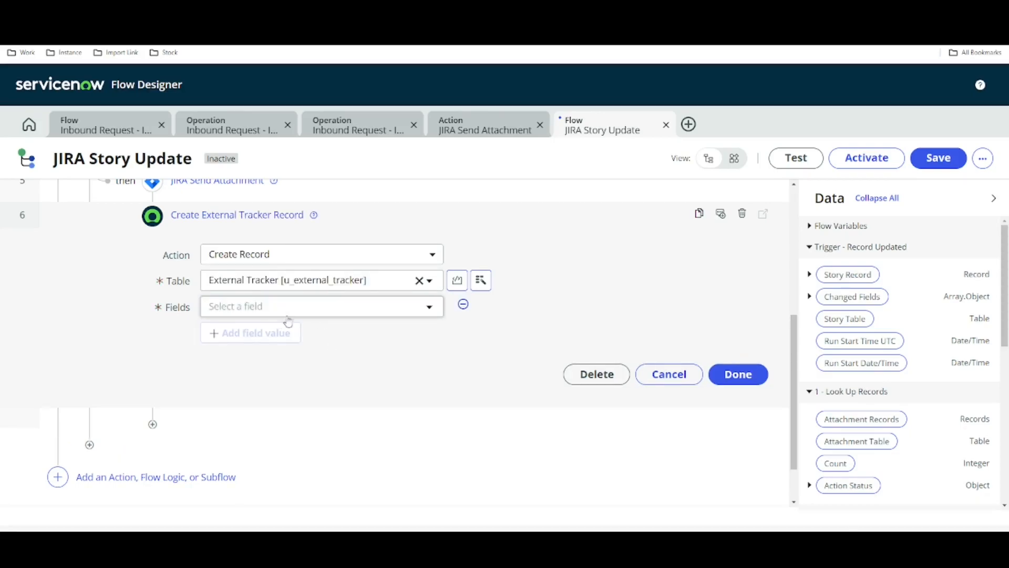
left_click(298, 312)
type("att")
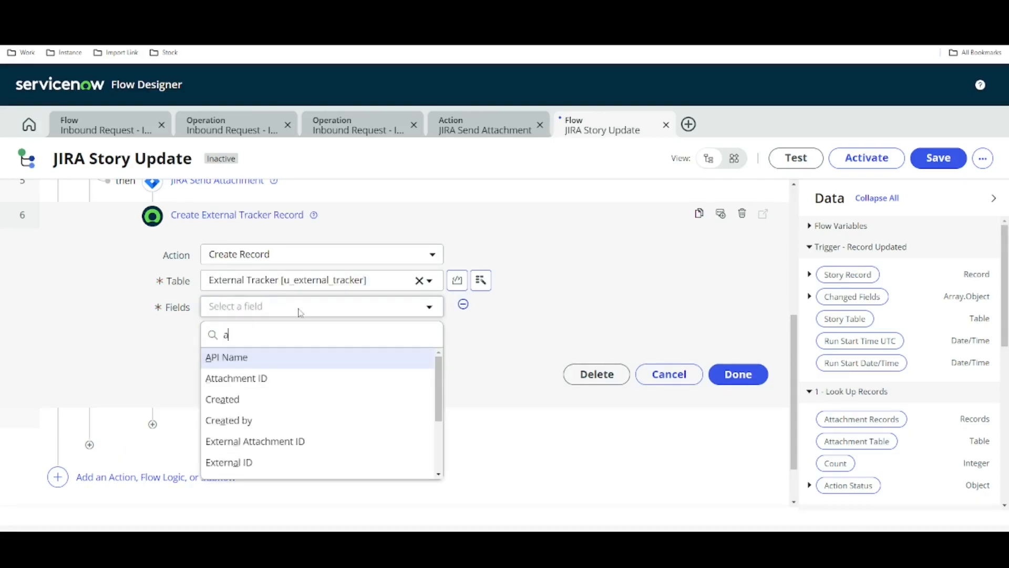
left_click(268, 362)
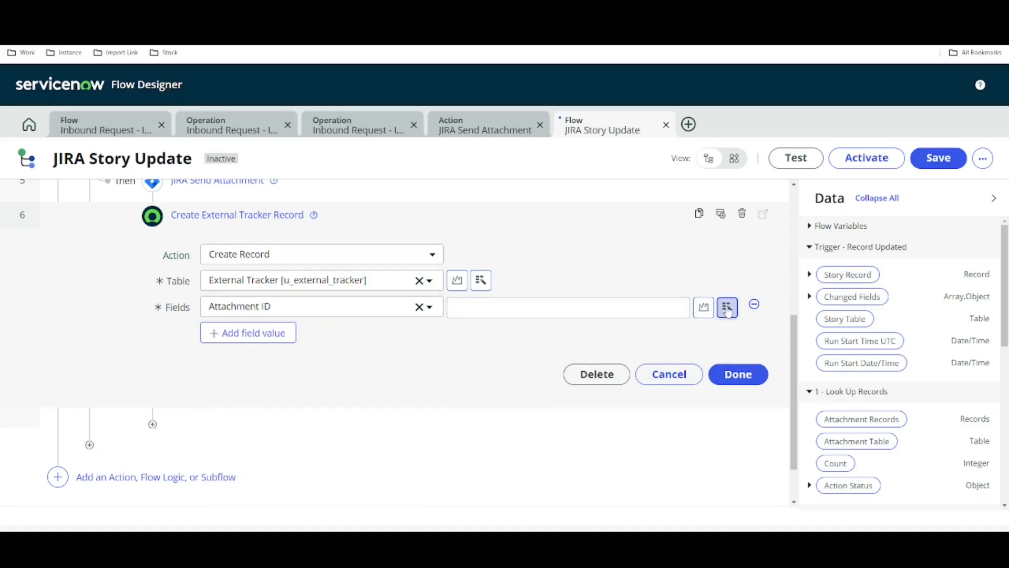
left_click(728, 308)
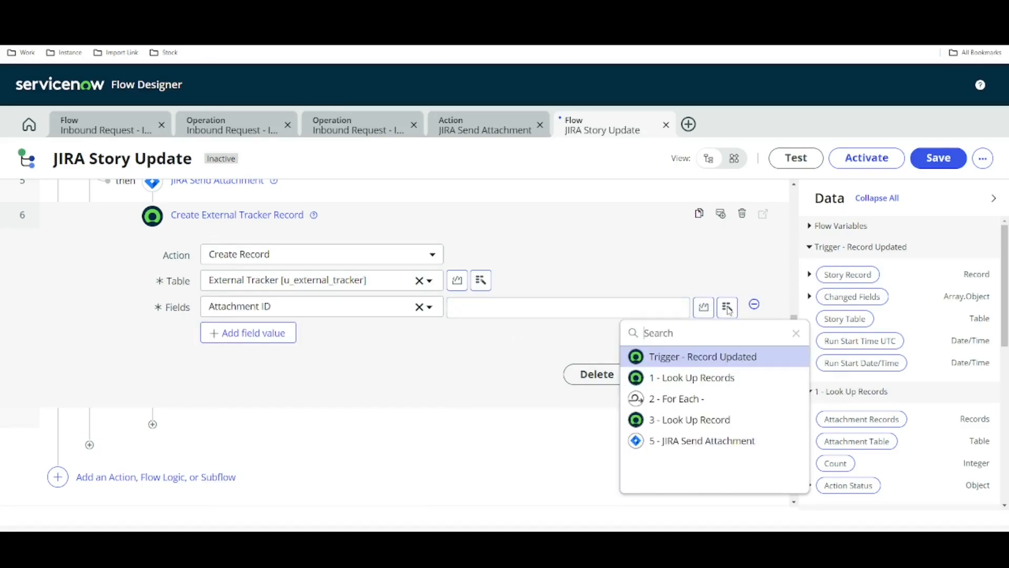
left_click(702, 400)
left_click(881, 357)
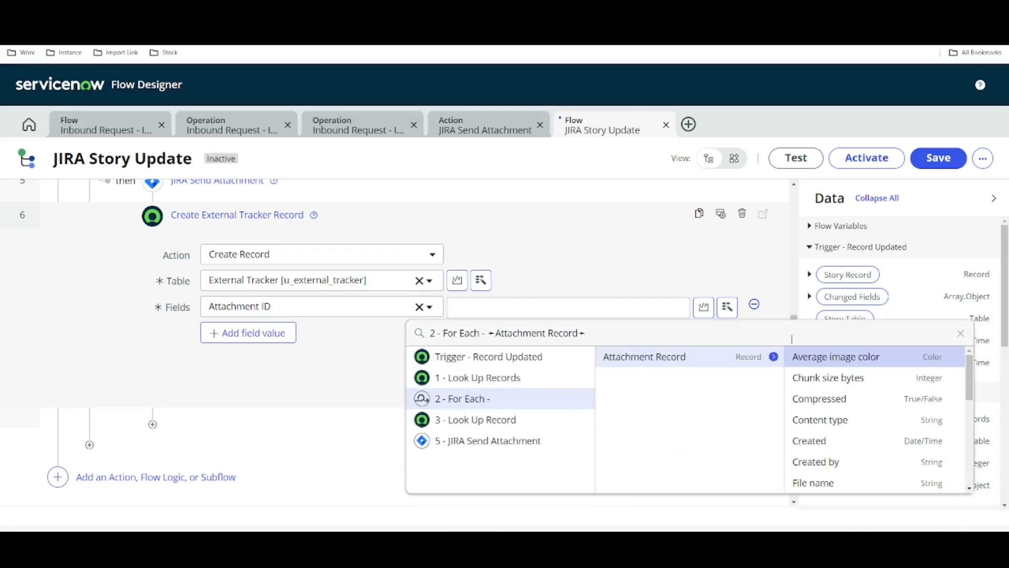
type("sys")
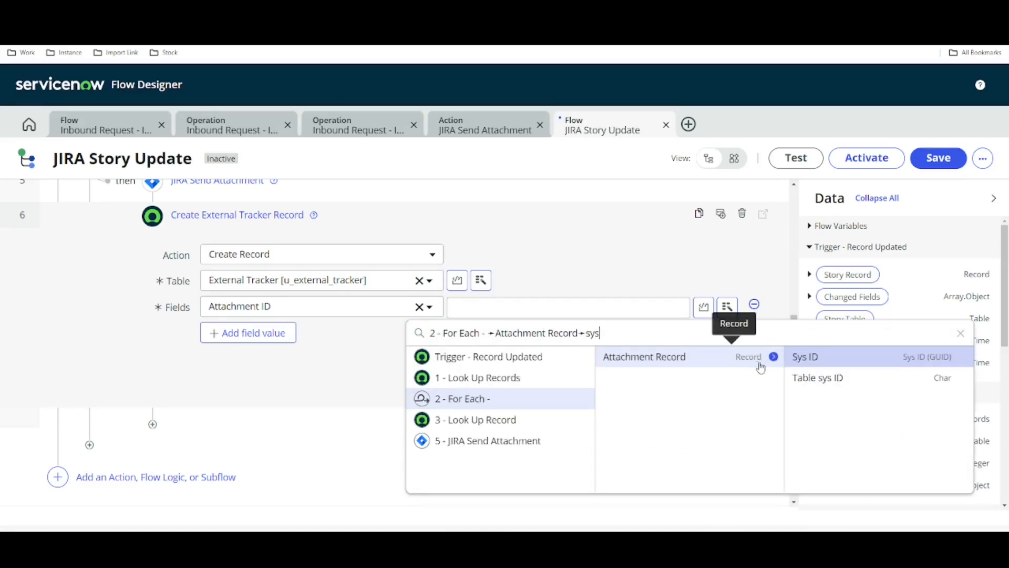
left_click(829, 359)
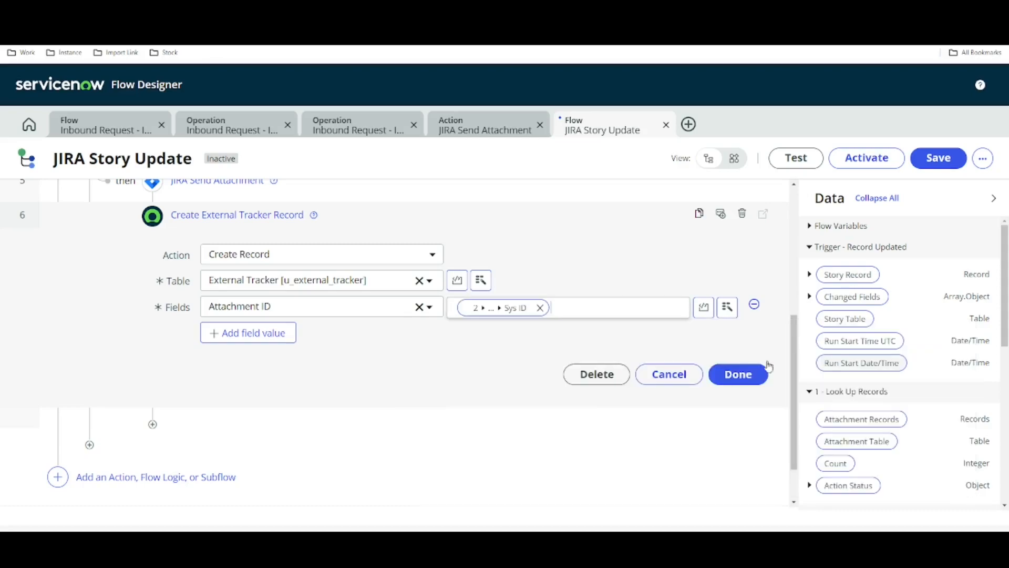
Add the Internal ID field to the External Tracker record and map it to the trigger Story Record's Sys ID
left_click(274, 340)
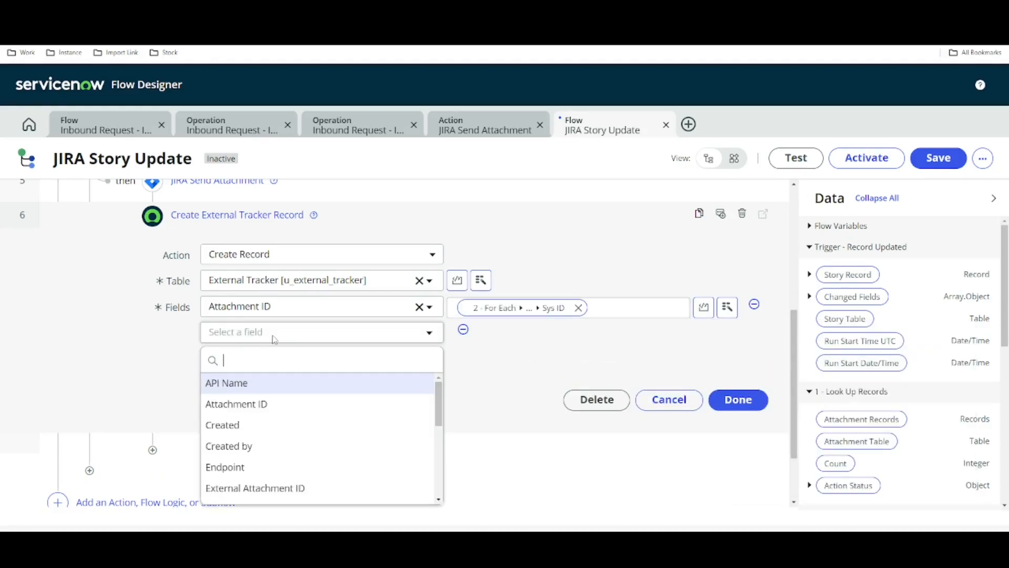
type("n")
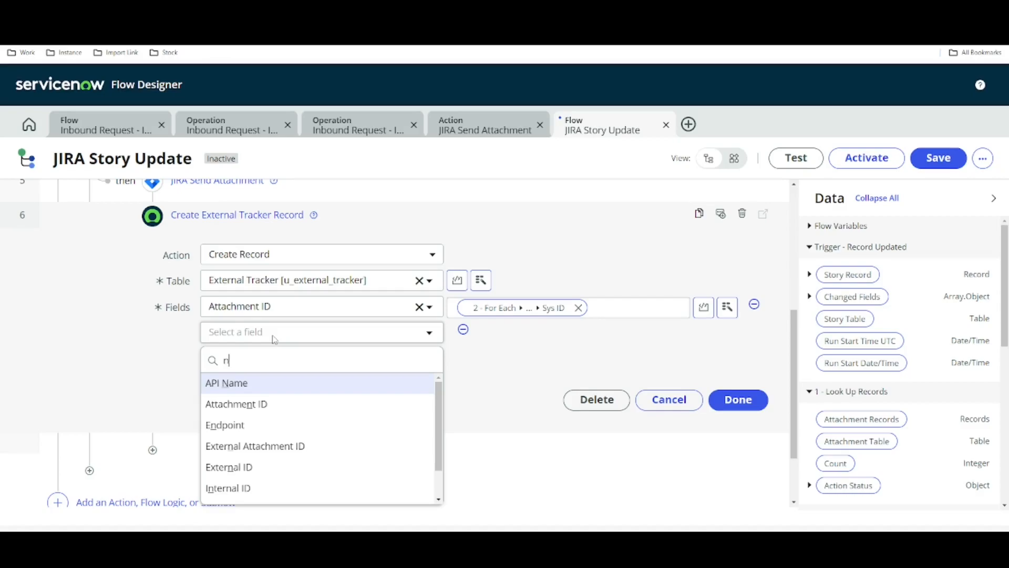
key("BackSpace")
type("inter")
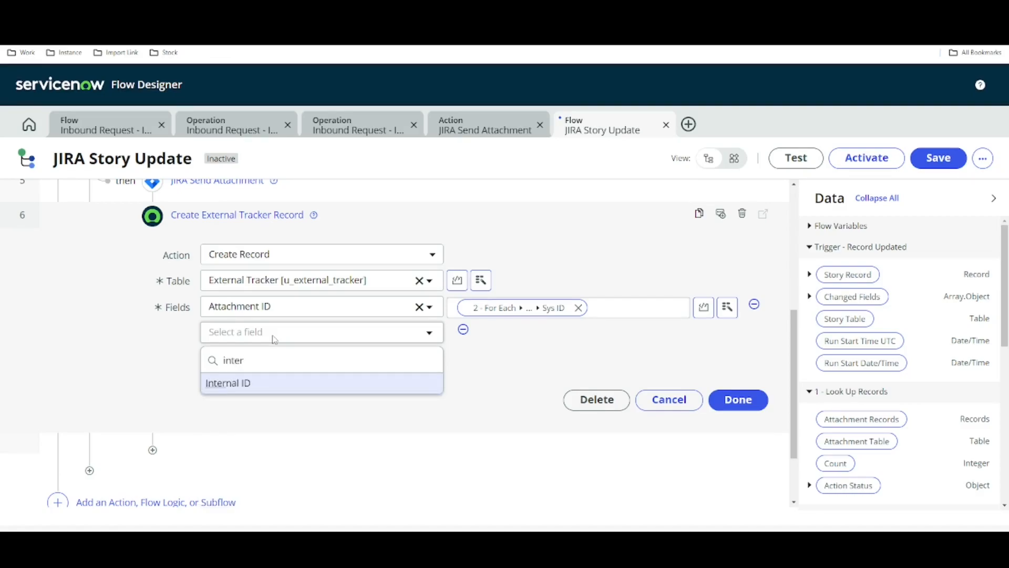
left_click(260, 389)
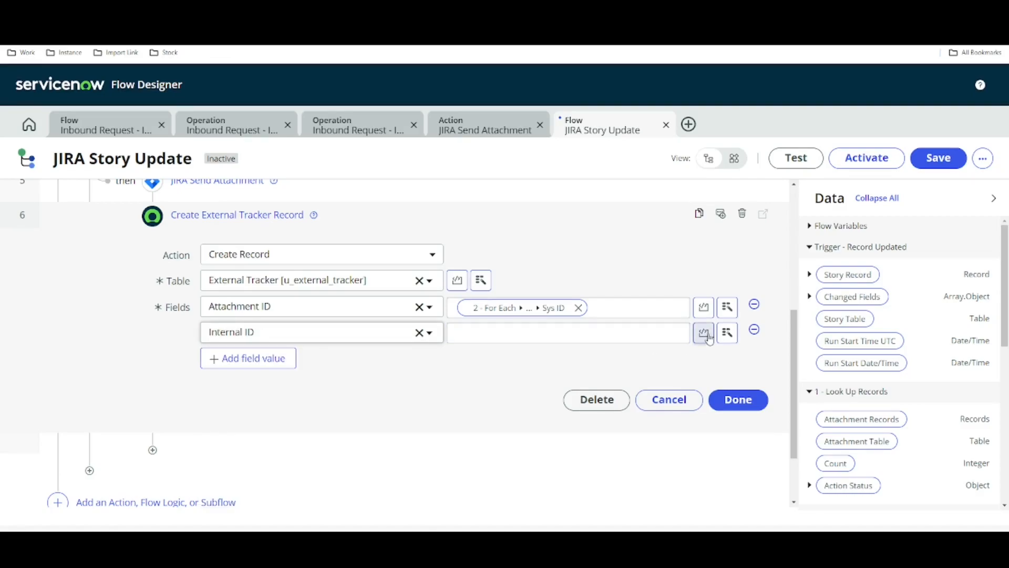
left_click(726, 333)
left_click(743, 383)
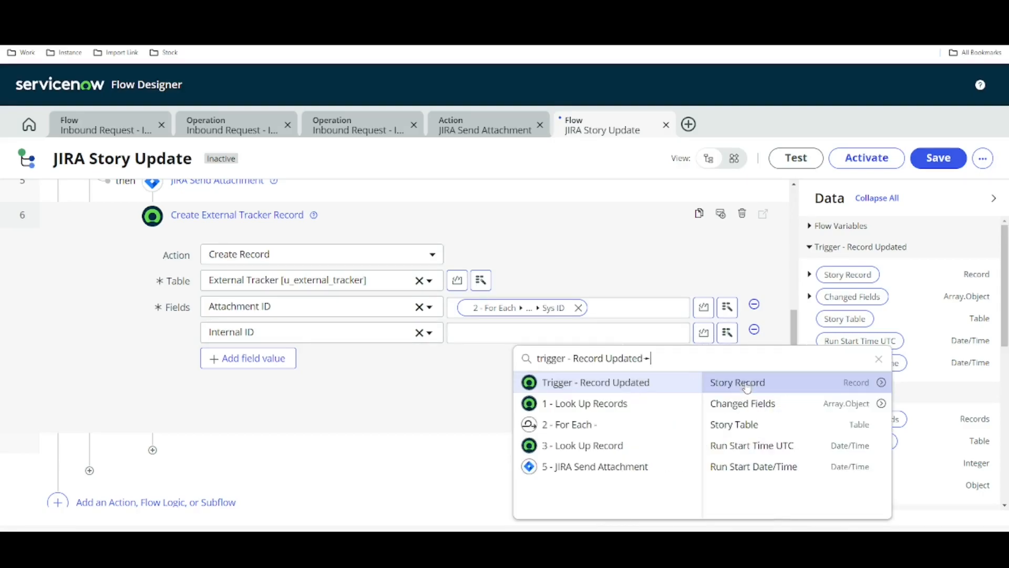
left_click(881, 382)
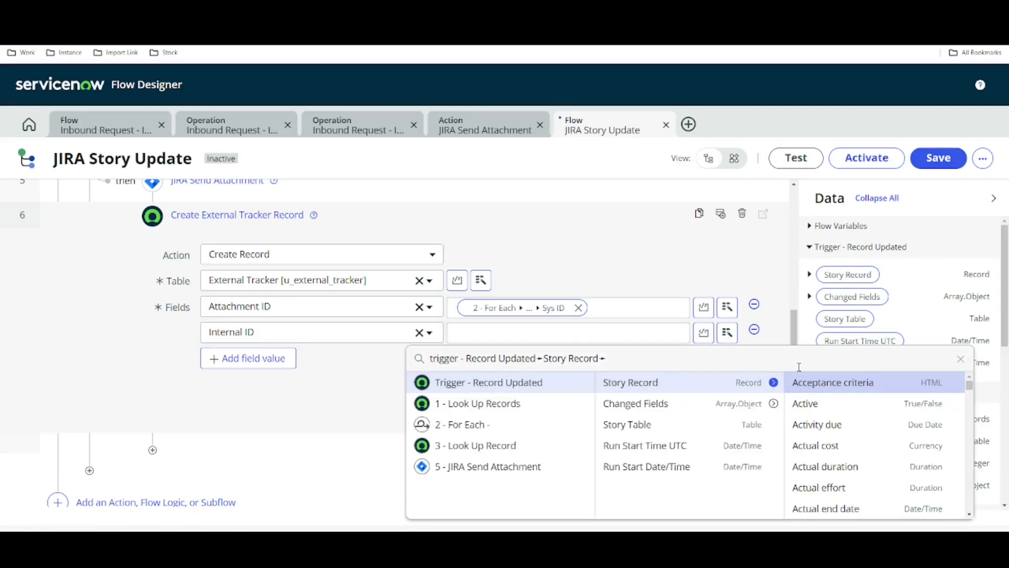
type("sys")
left_click(819, 405)
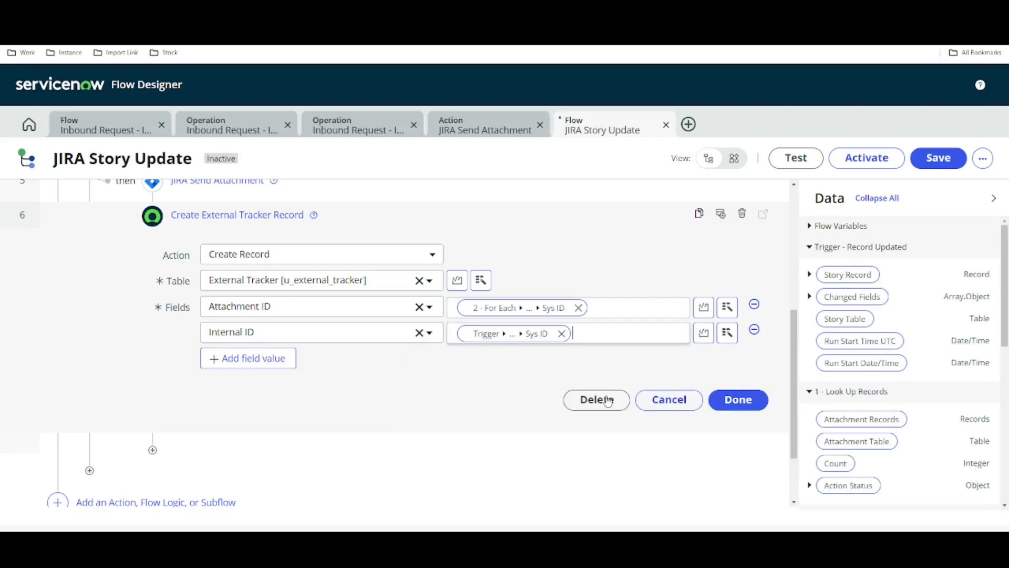
Add the External ID field to the External Tracker record and map it to the trigger Story Record's ID
left_click(244, 384)
left_click(248, 362)
type("exter")
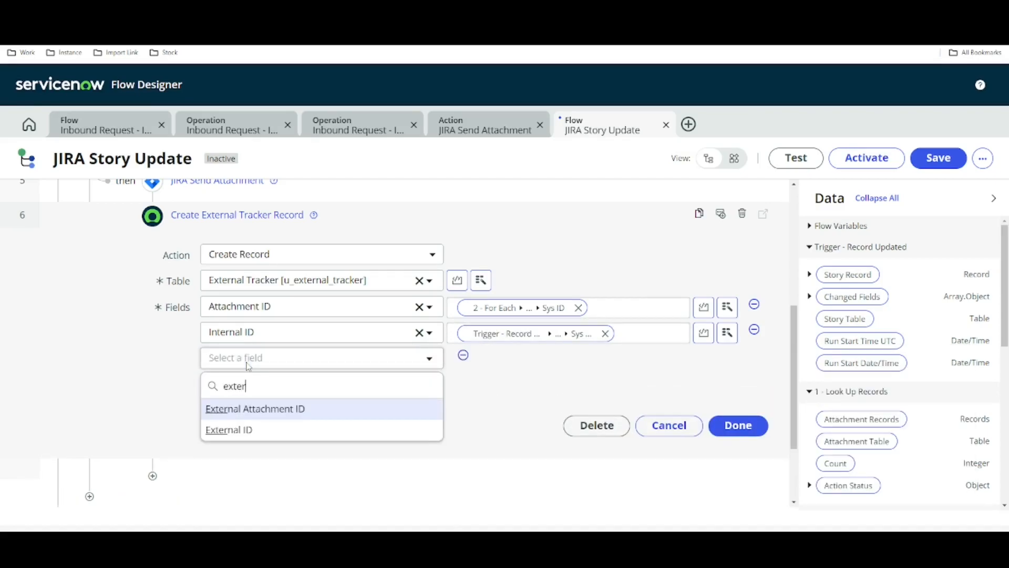
left_click(266, 428)
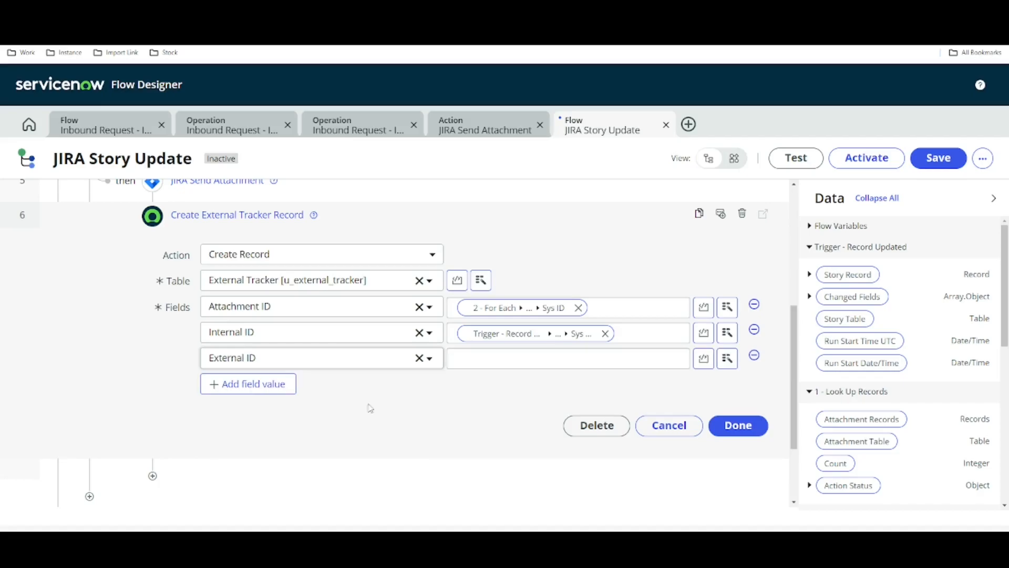
left_click(727, 358)
left_click(681, 202)
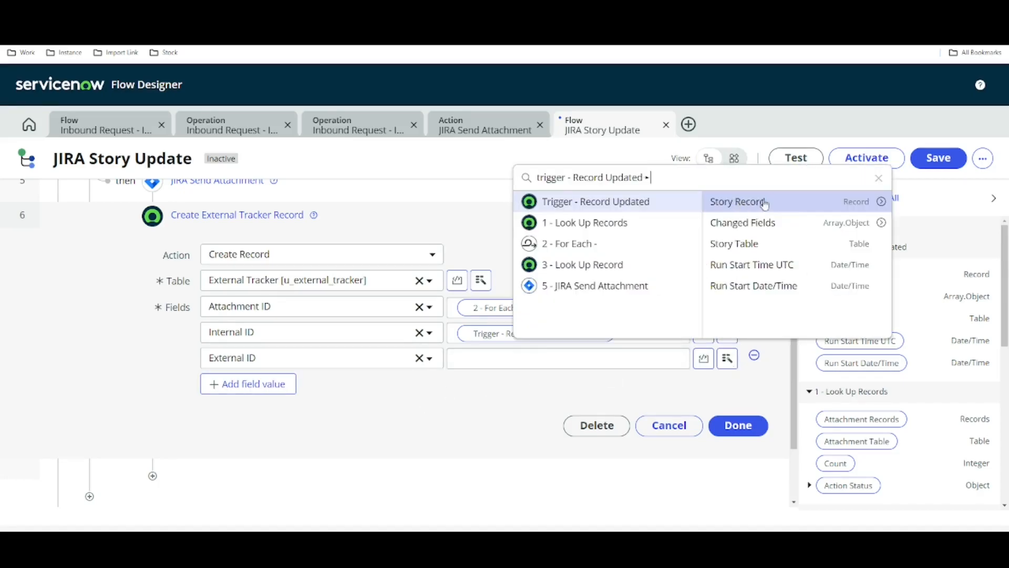
left_click(881, 202)
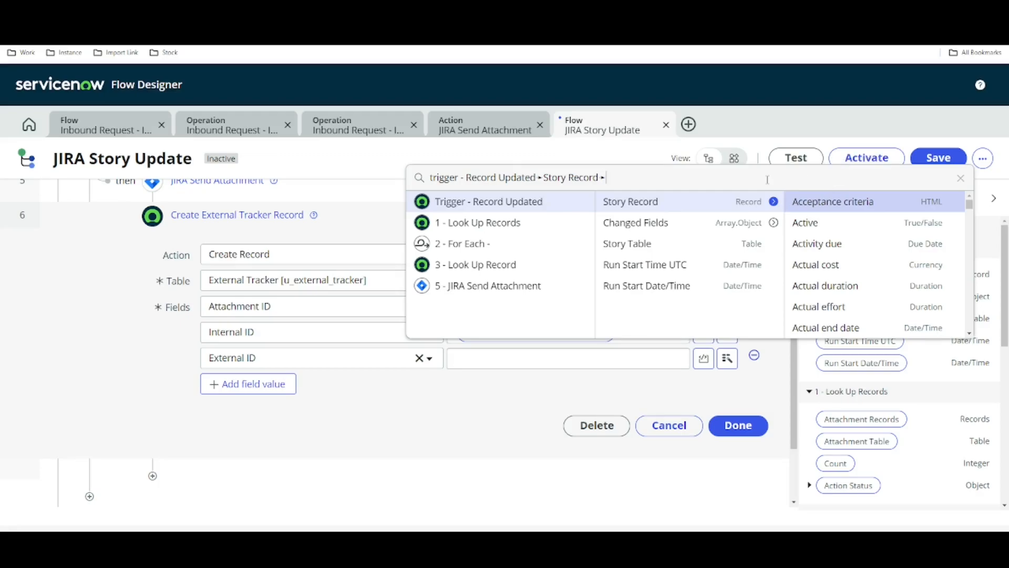
type("id")
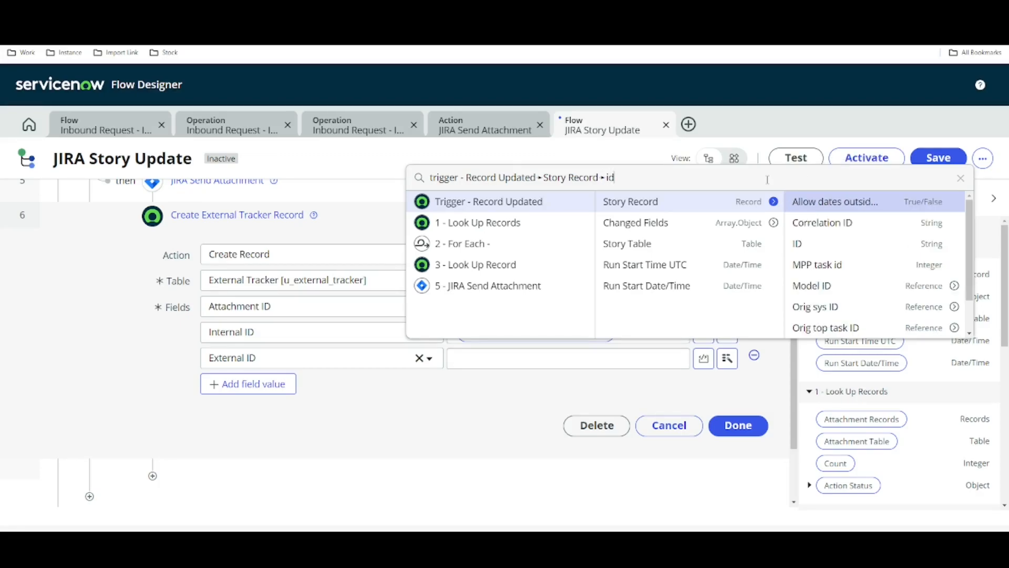
left_click(840, 243)
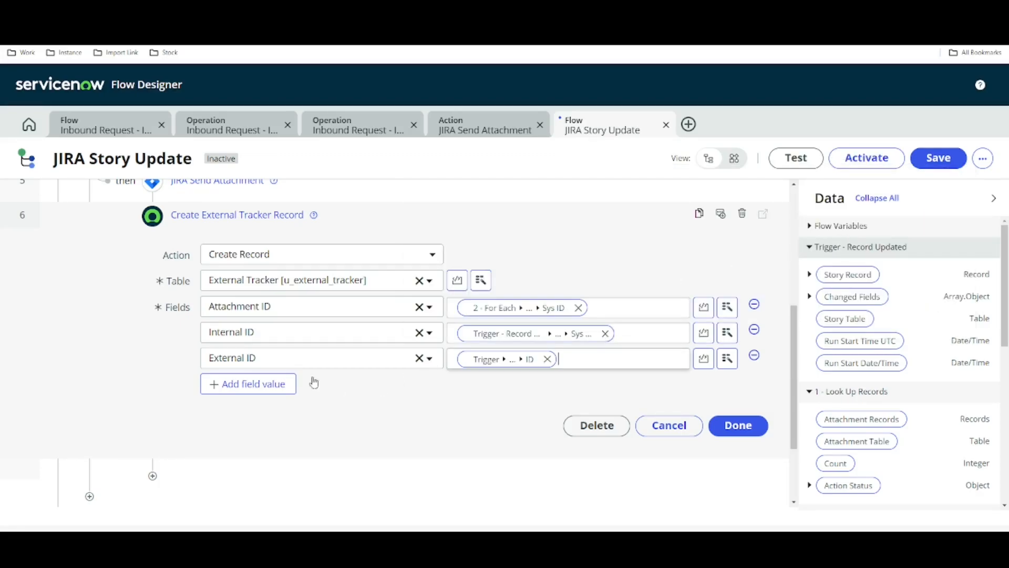
Try to map an External Attachment ID field to a JIRA Send Attachment output, and remove the field again
left_click(268, 384)
type("exter")
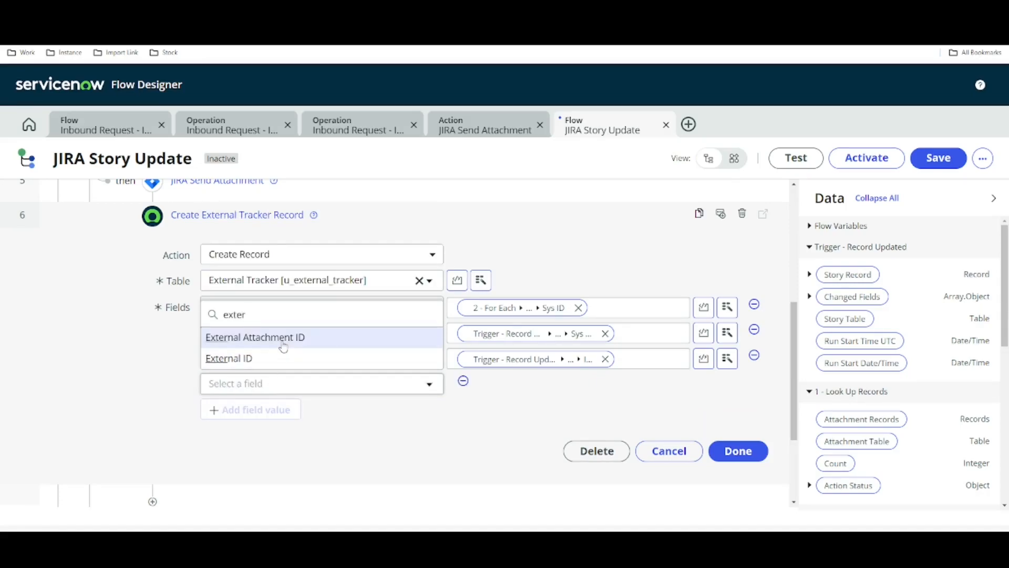
key("Return")
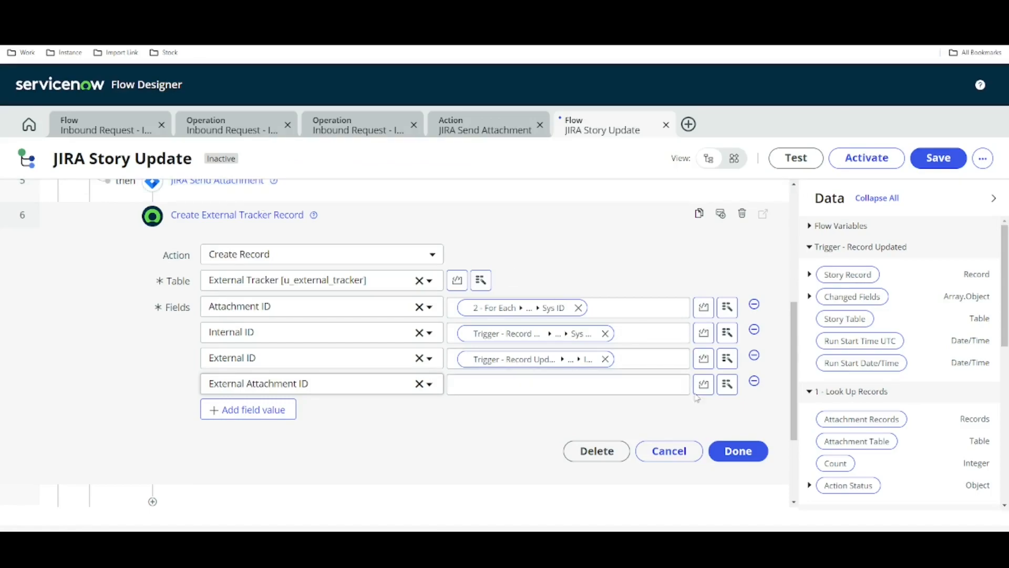
left_click(724, 387)
left_click(704, 313)
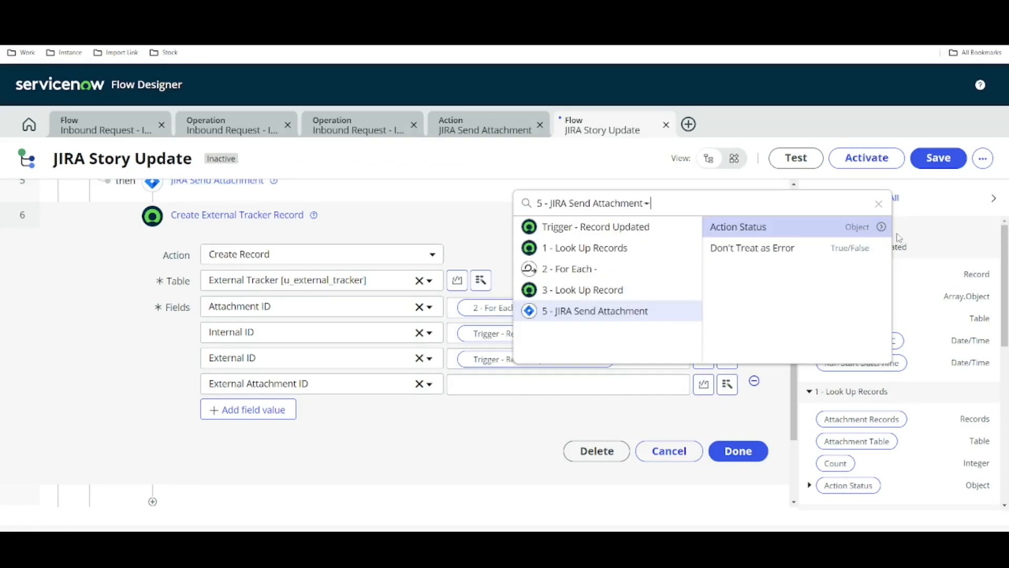
left_click(475, 386)
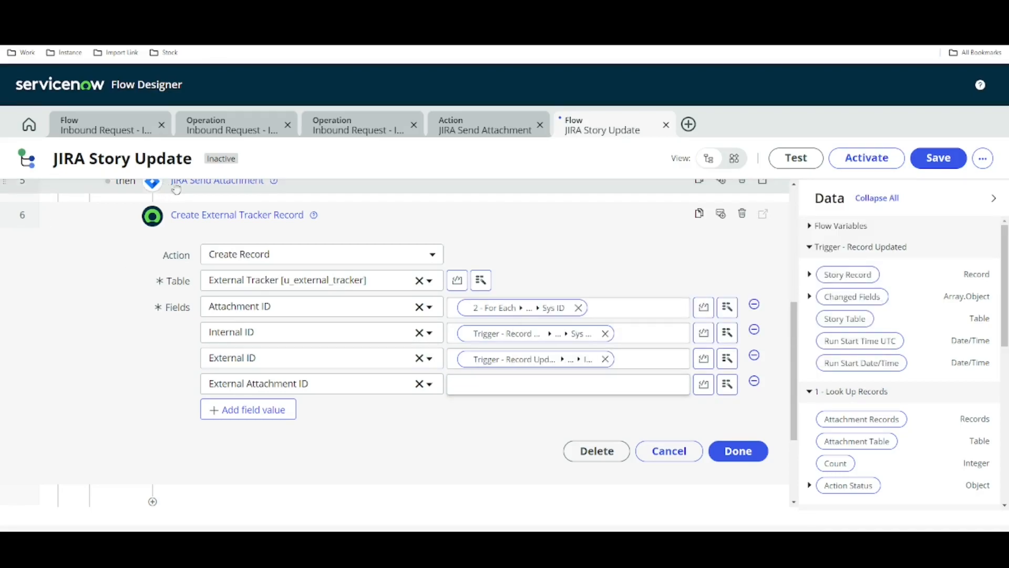
left_click(754, 381)
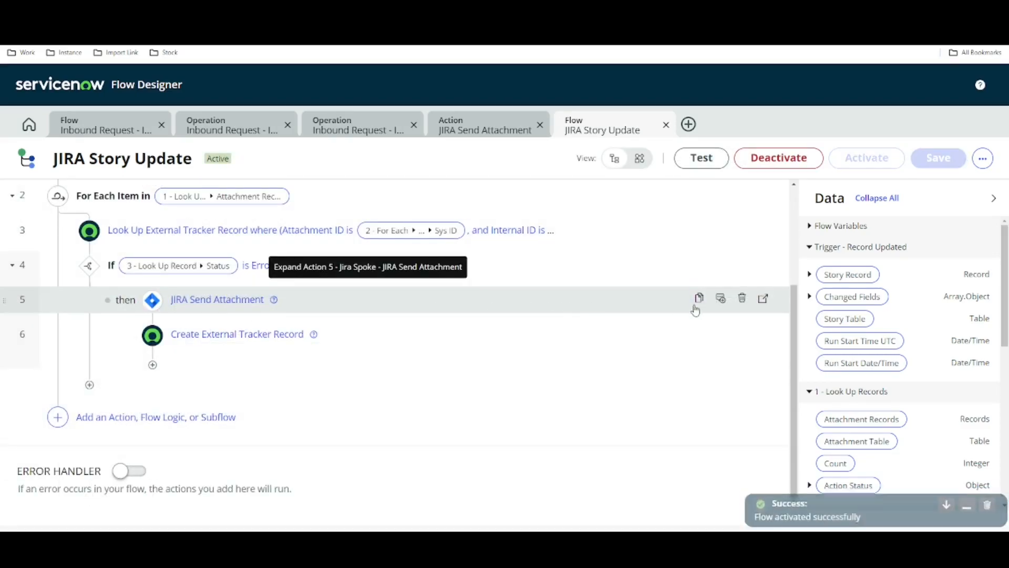
Open the JIRA Send Attachment action and examine its REST step's connection, request details, multipart content and response handling
left_click(761, 298)
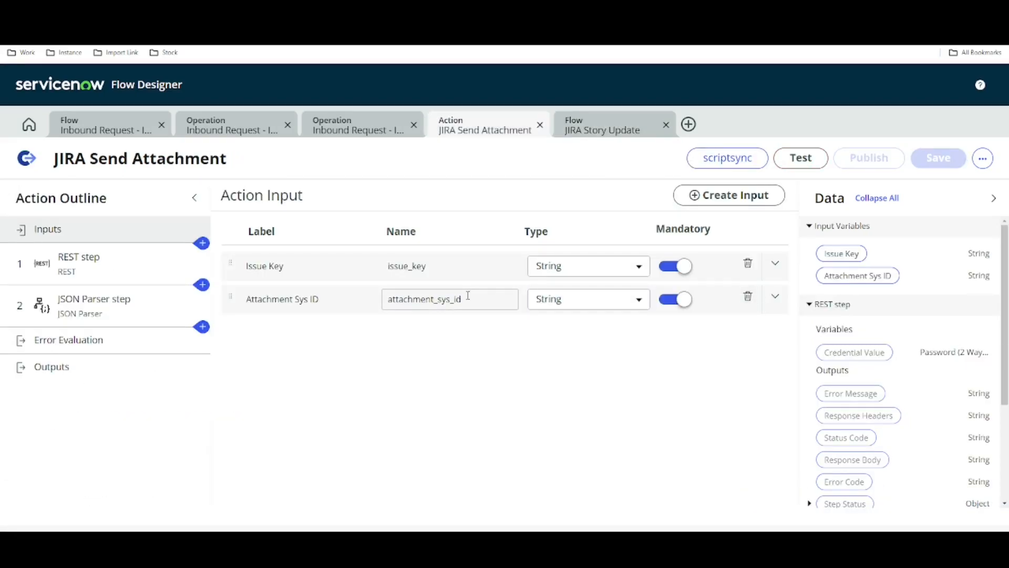
left_click(85, 264)
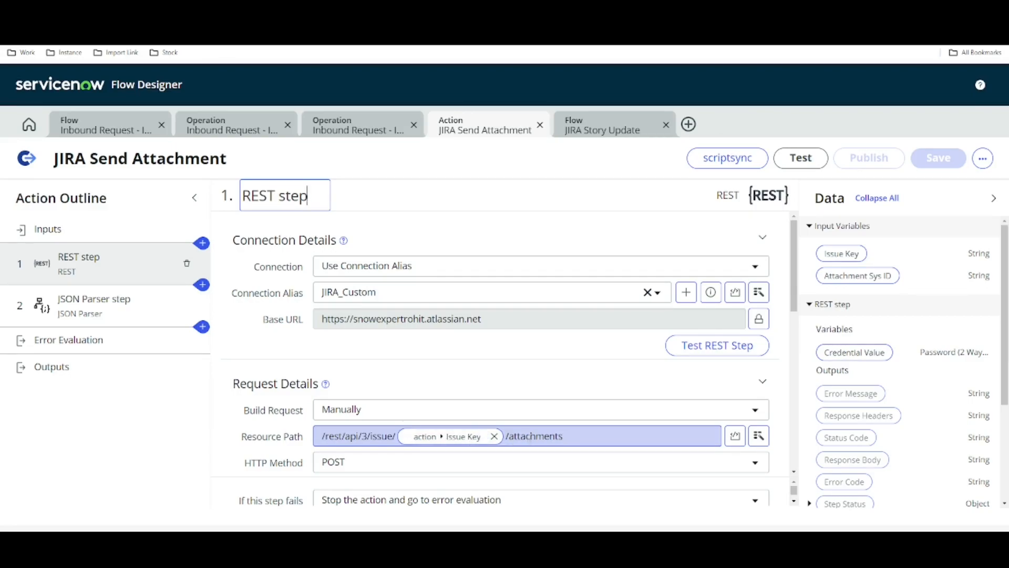
scroll(529, 436, "down", 2)
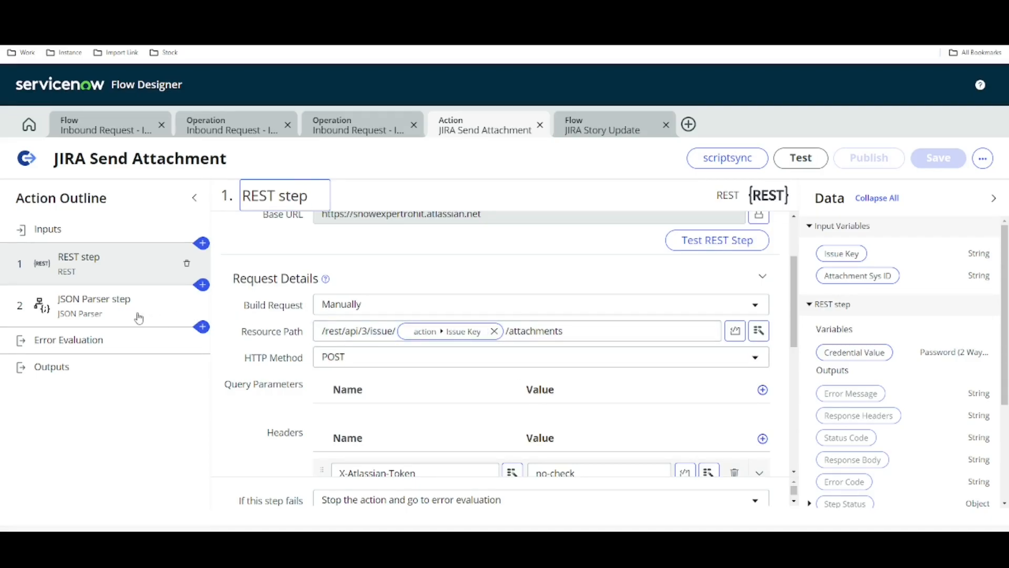
scroll(334, 378, "down", 5)
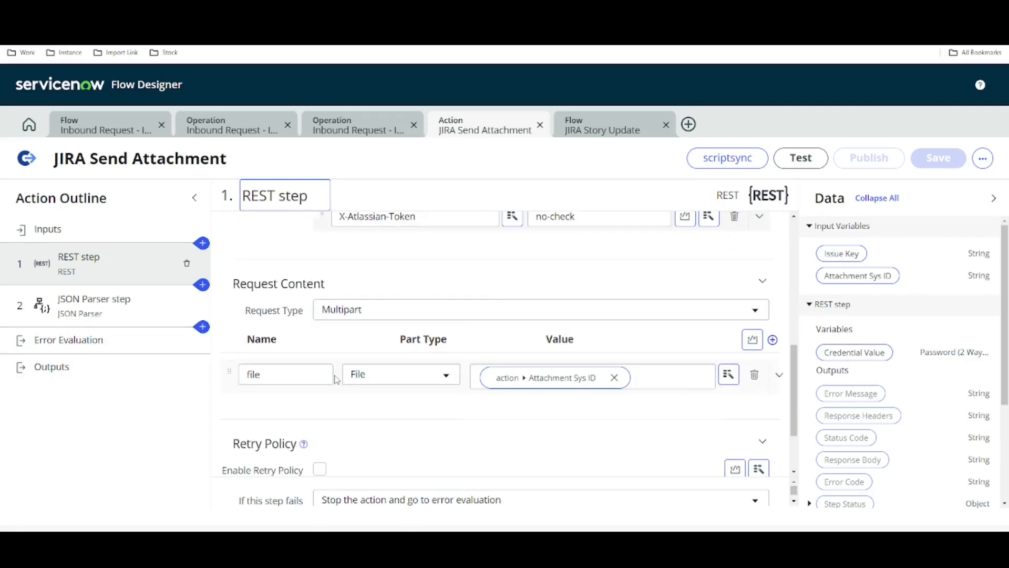
scroll(342, 365, "down", 1)
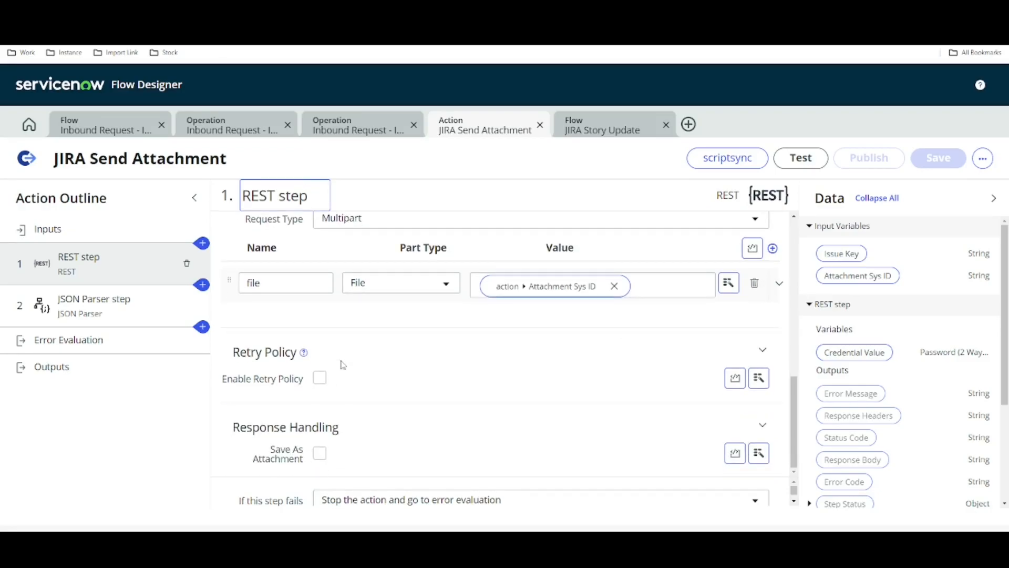
scroll(343, 365, "up", 4)
scroll(343, 365, "down", 4)
Examine the JSON Parser step's target structure, expanding the root object down to the attachment's individual fields
left_click(146, 315)
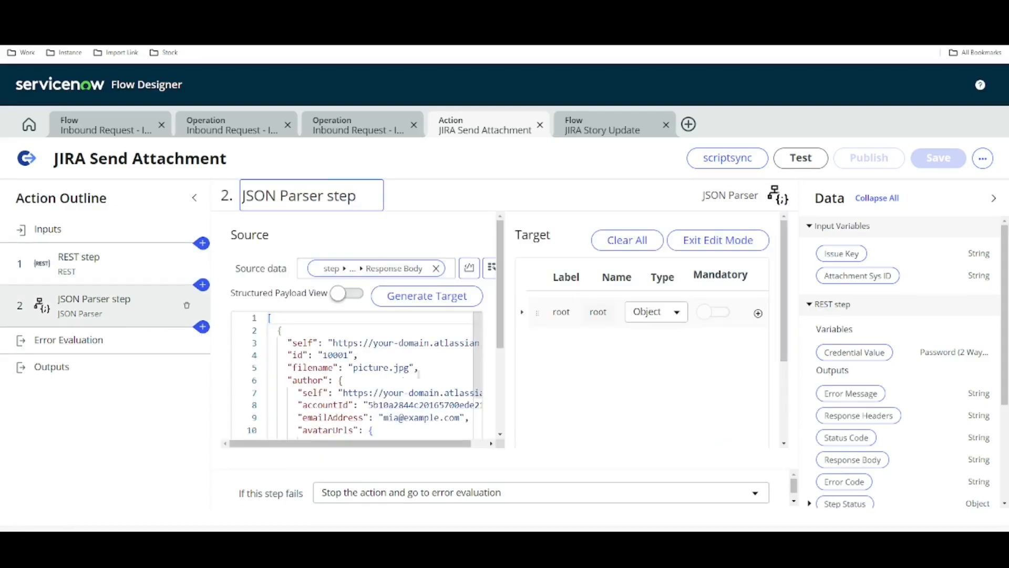
left_click(521, 312)
left_click(535, 347)
left_click(544, 377)
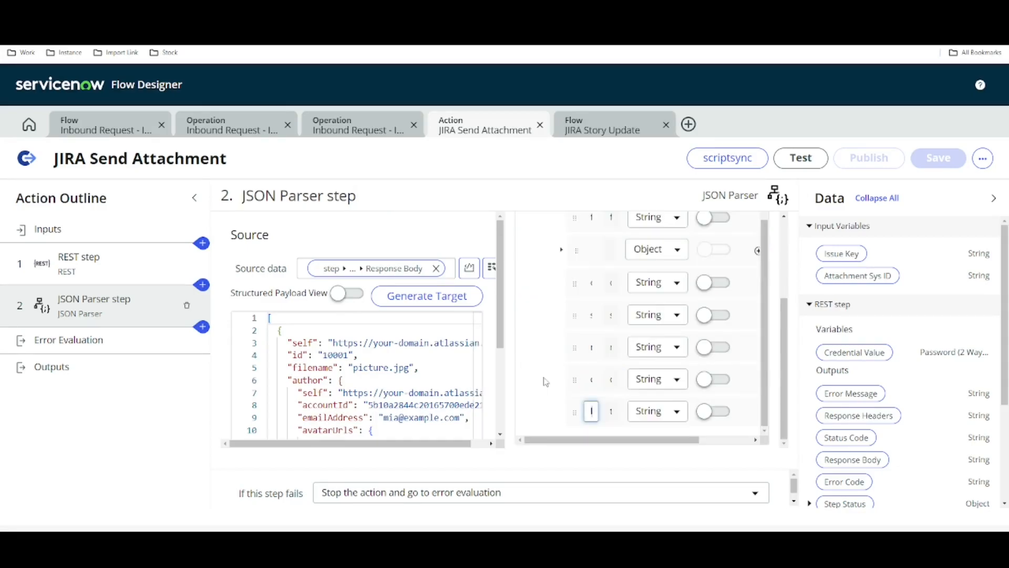
mouse_move(573, 439)
left_mouse_down()
mouse_move(626, 450)
mouse_move(565, 446)
left_mouse_up()
left_click(993, 198)
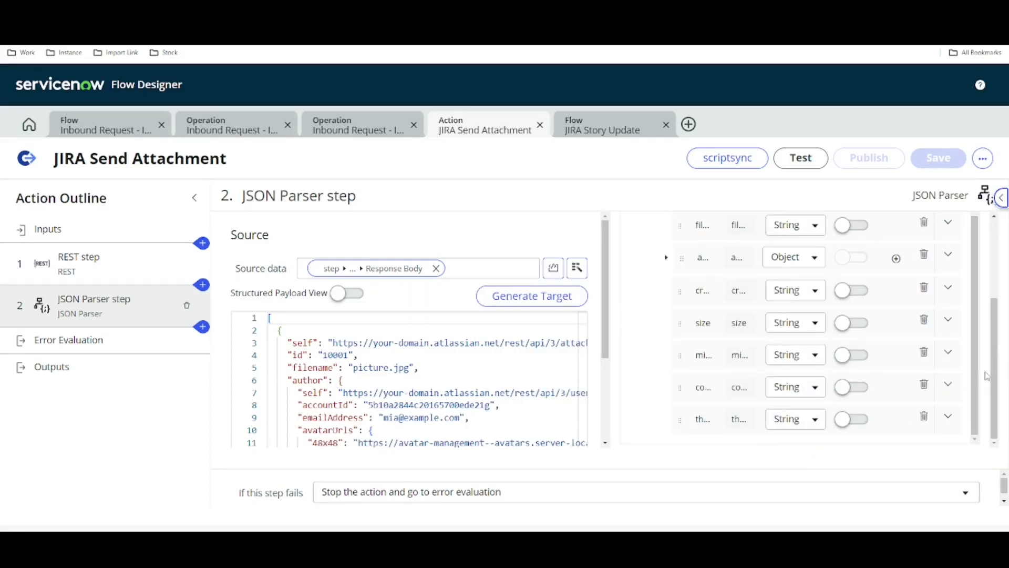
scroll(772, 400, "up", 3)
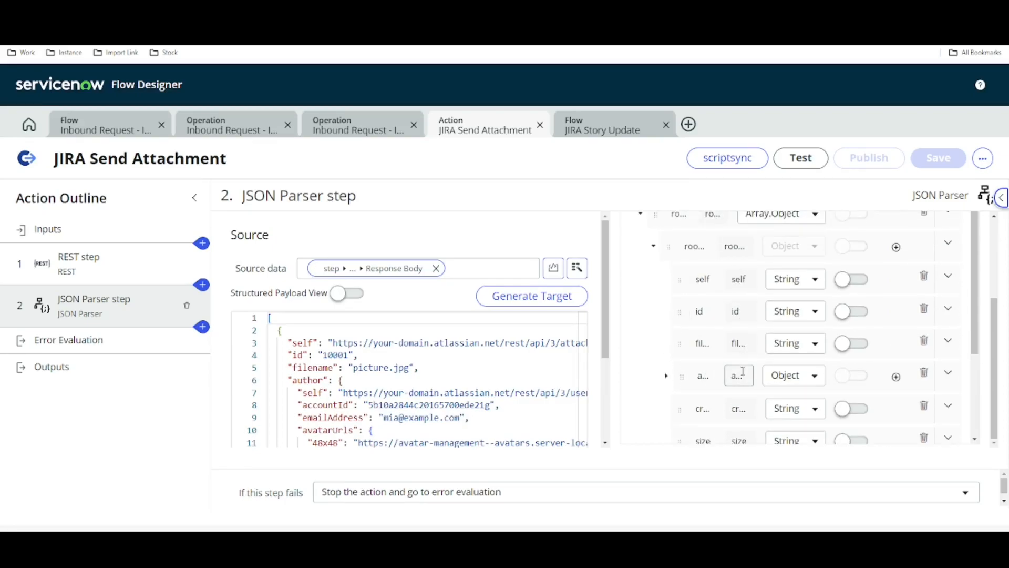
Add an output labelled ID to the JIRA Send Attachment action's outputs
left_click(81, 371)
left_click(654, 274)
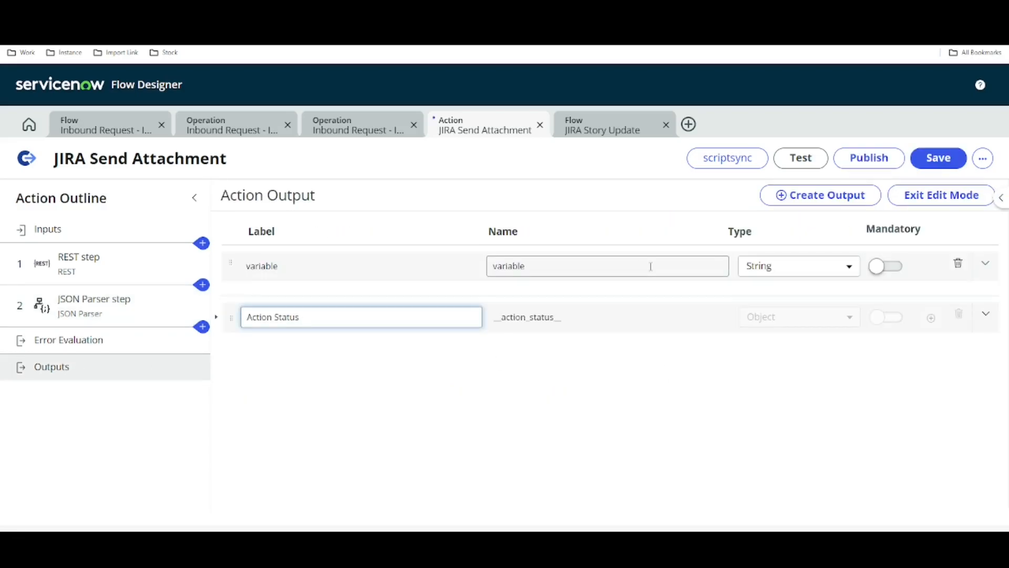
left_click(333, 268)
type("ID")
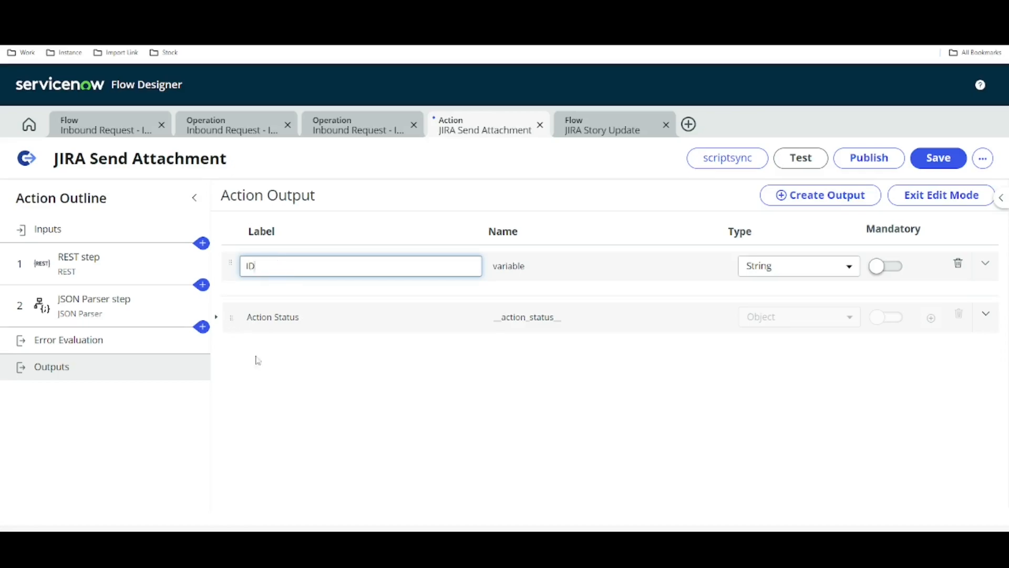
left_click(289, 375)
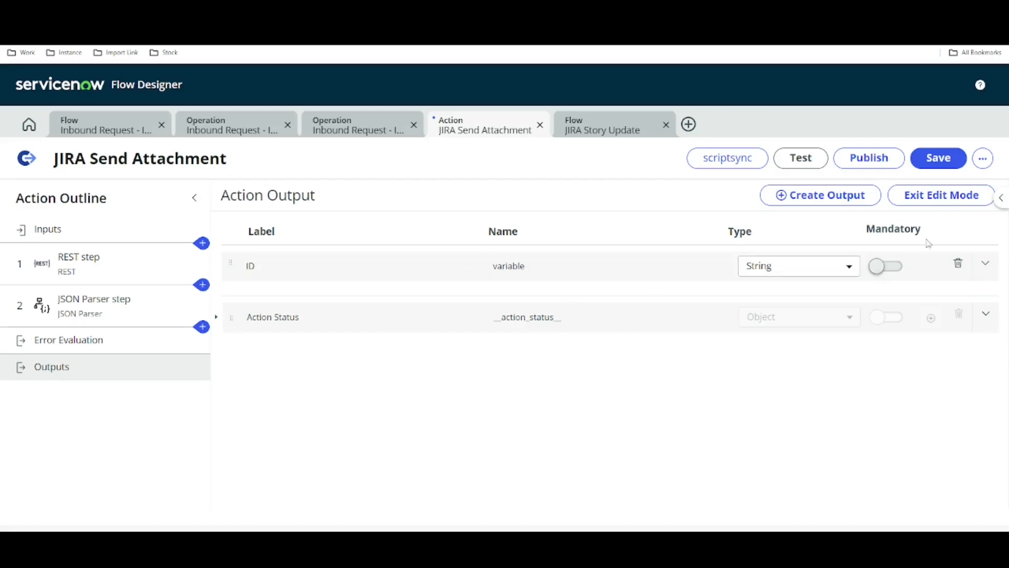
left_click(925, 199)
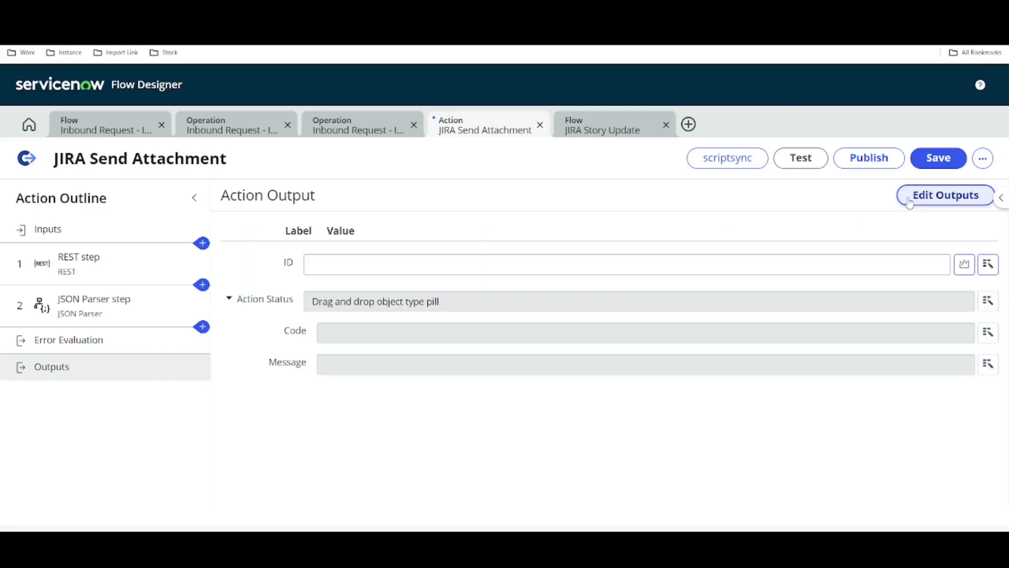
Try to map the ID output to a field inside the JSON Parser step's root_array_object
left_click(989, 266)
left_click(904, 361)
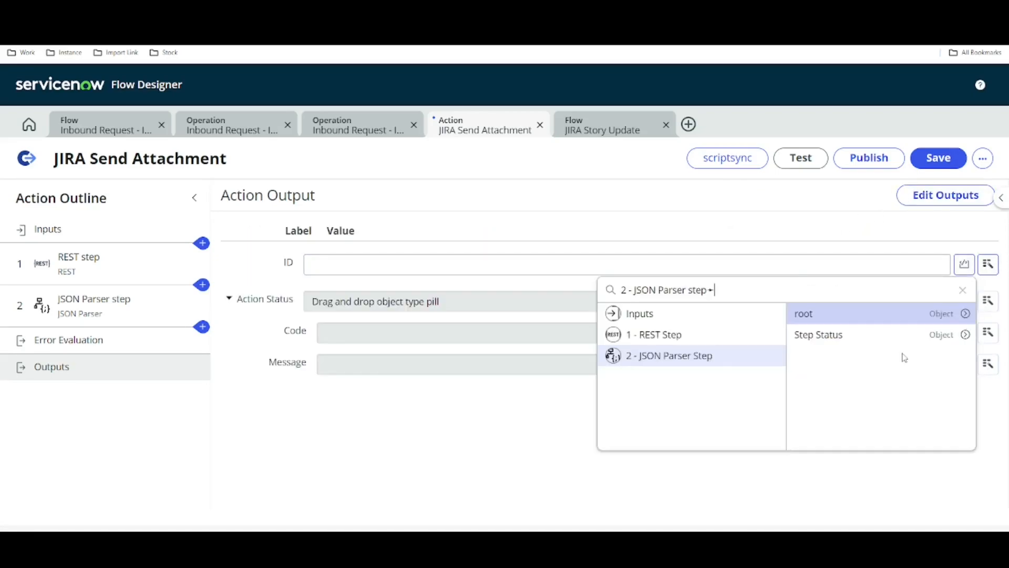
left_click(966, 315)
left_click(967, 315)
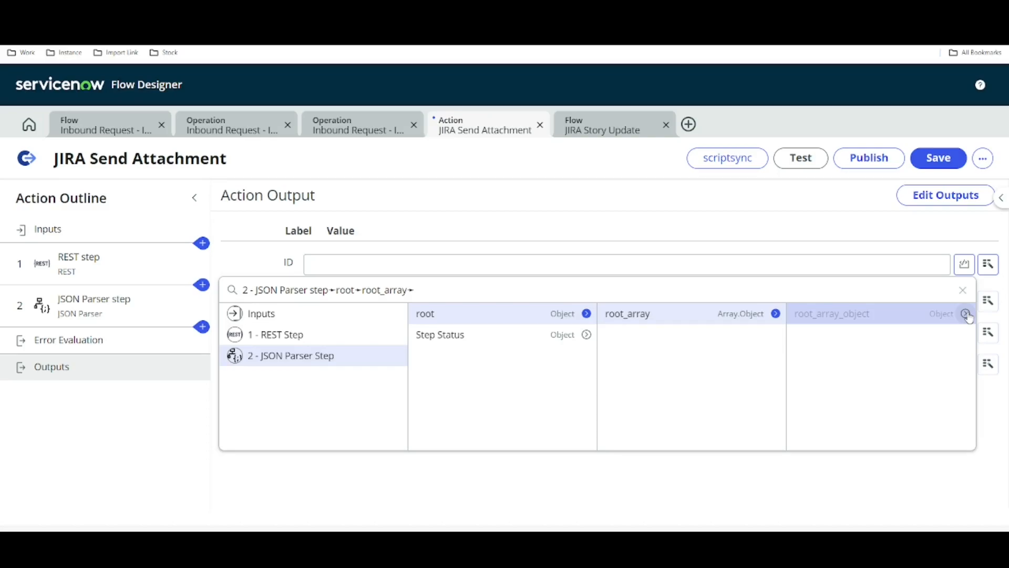
left_click(966, 314)
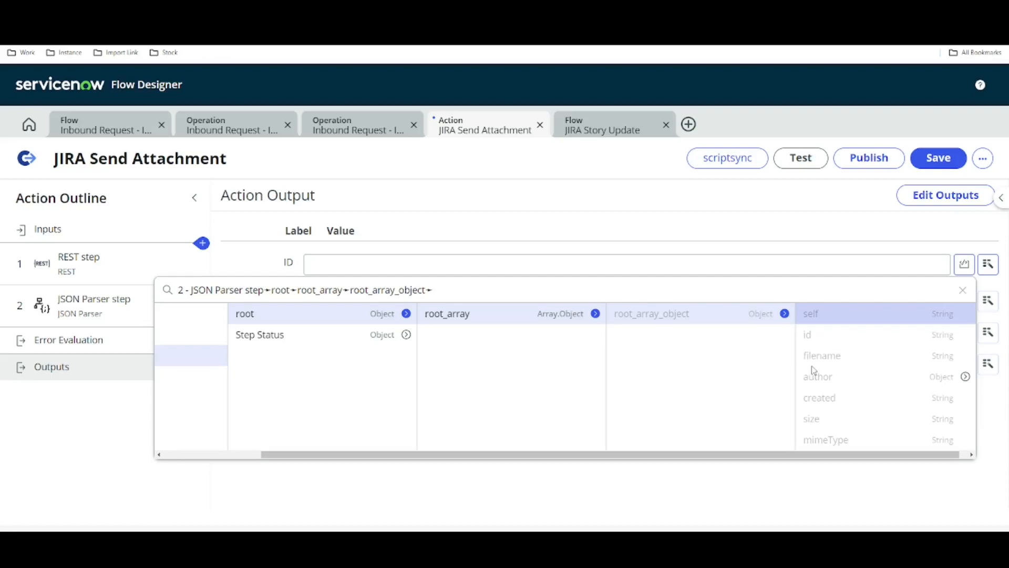
left_click(704, 511)
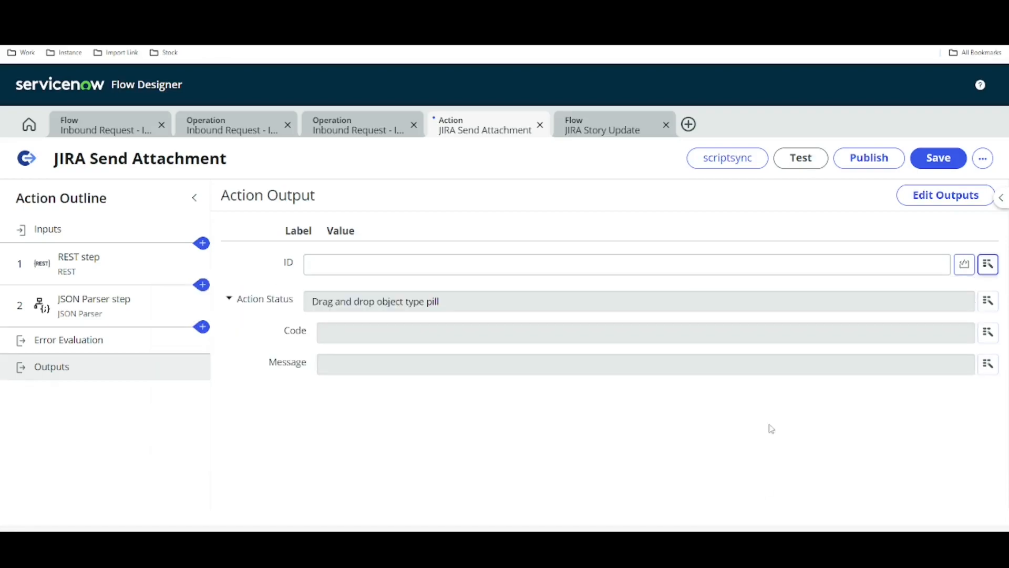
Change the ID output's type to Array.Object
left_click(964, 204)
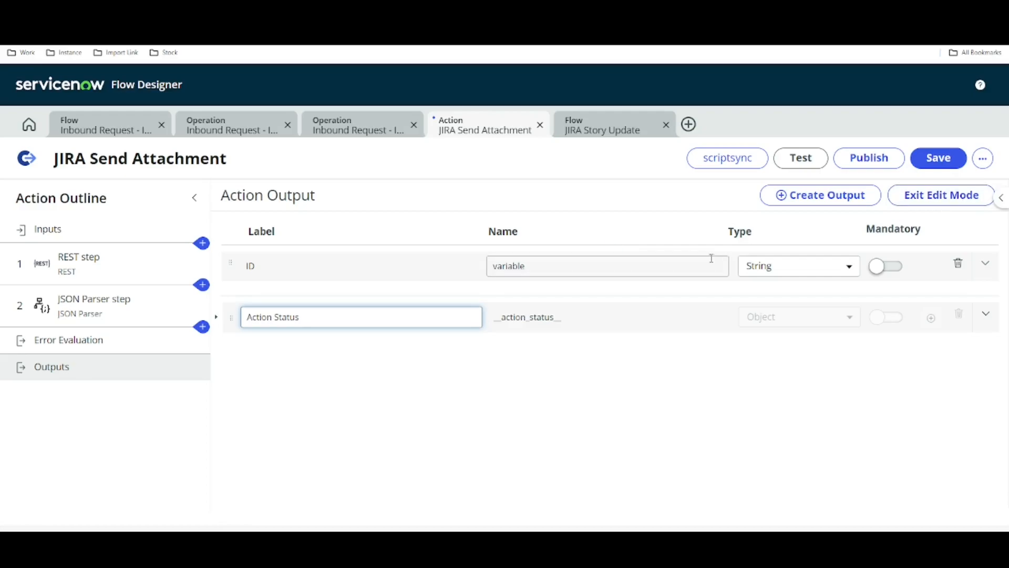
left_click(788, 267)
type("arr")
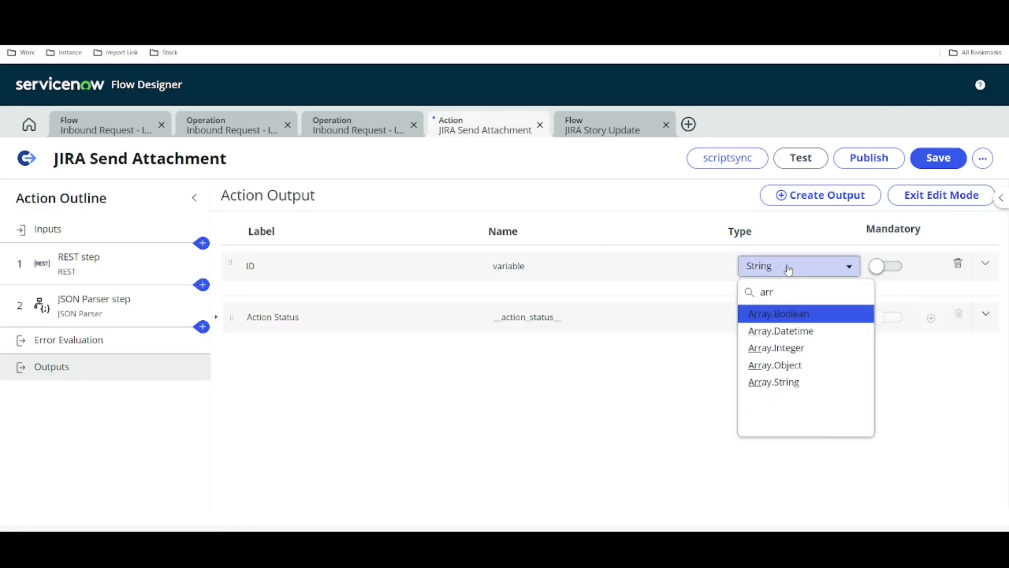
left_click(782, 365)
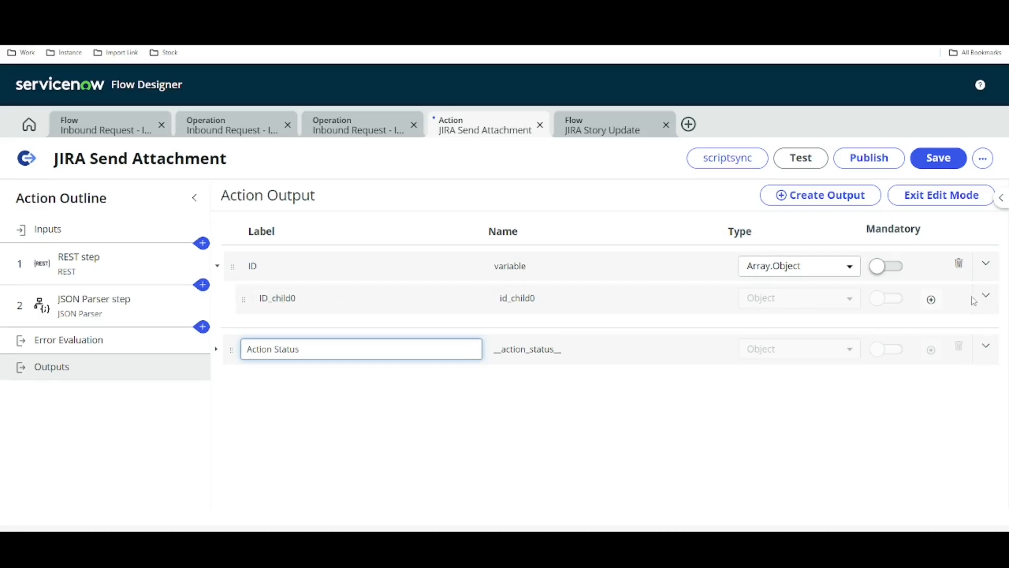
Add a String child to the ID output's array object and set both its label and name to id
left_click(932, 300)
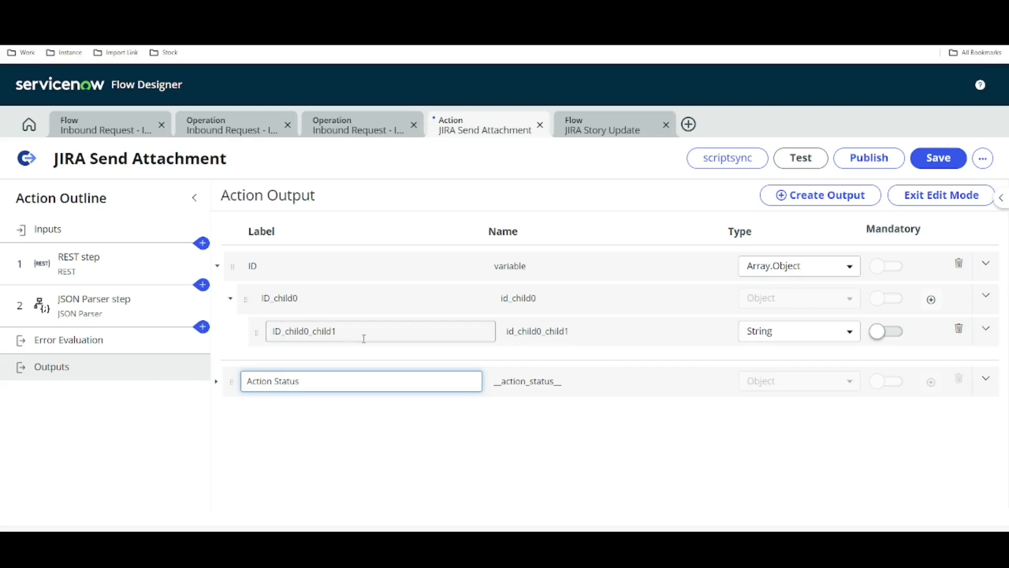
left_click(271, 328)
key("BackSpace")
type("id")
left_click(413, 420)
left_click_drag(585, 338, 520, 336)
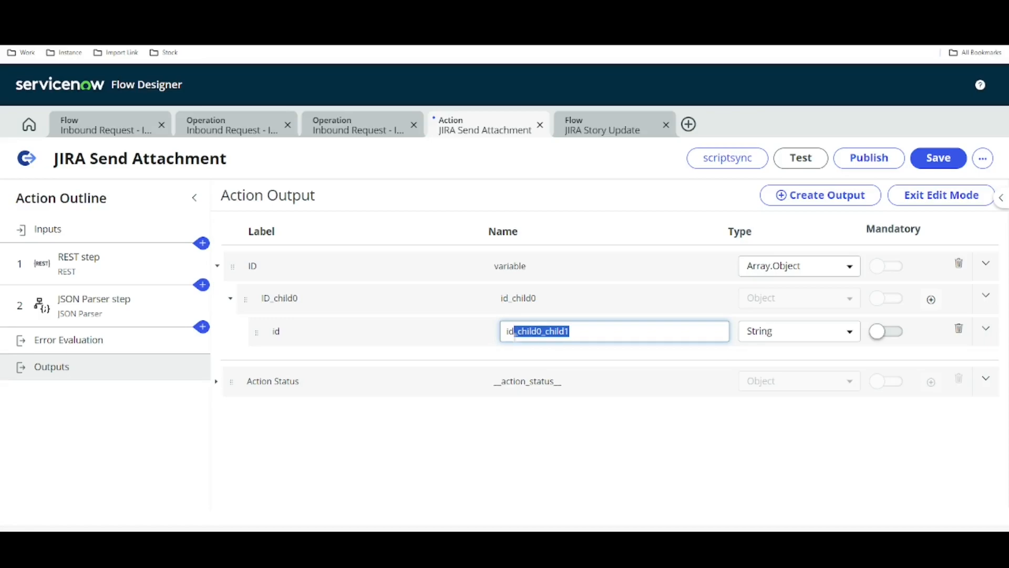
key("BackSpace")
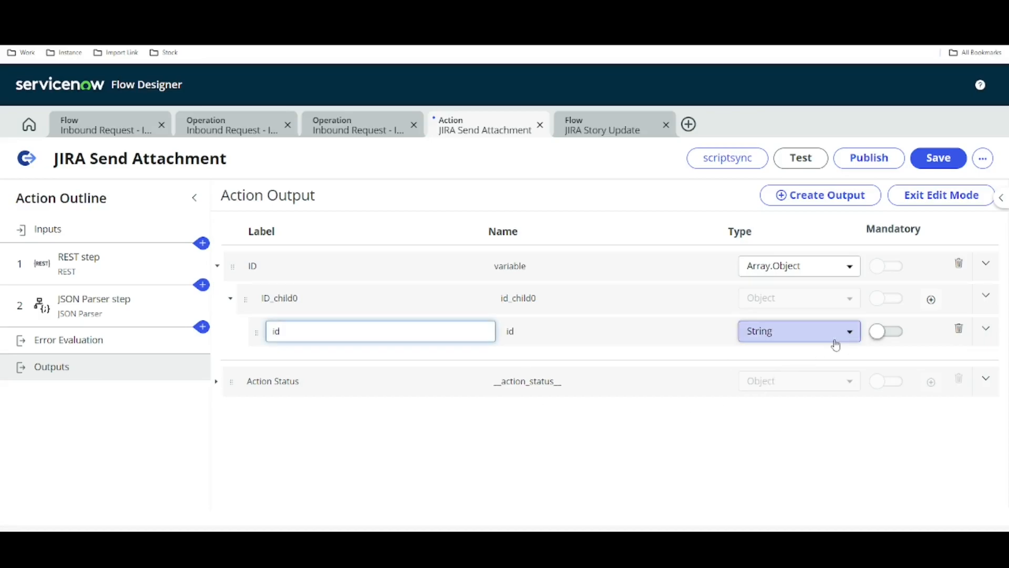
left_click(949, 202)
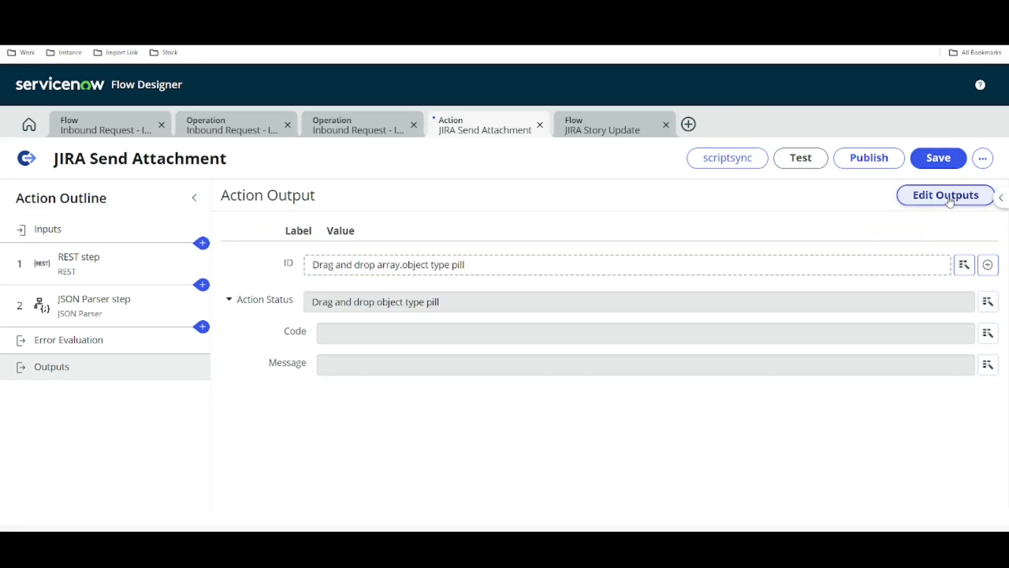
Map the ID output to the JSON Parser step's root_array and publish the JIRA Send Attachment action
left_click(970, 268)
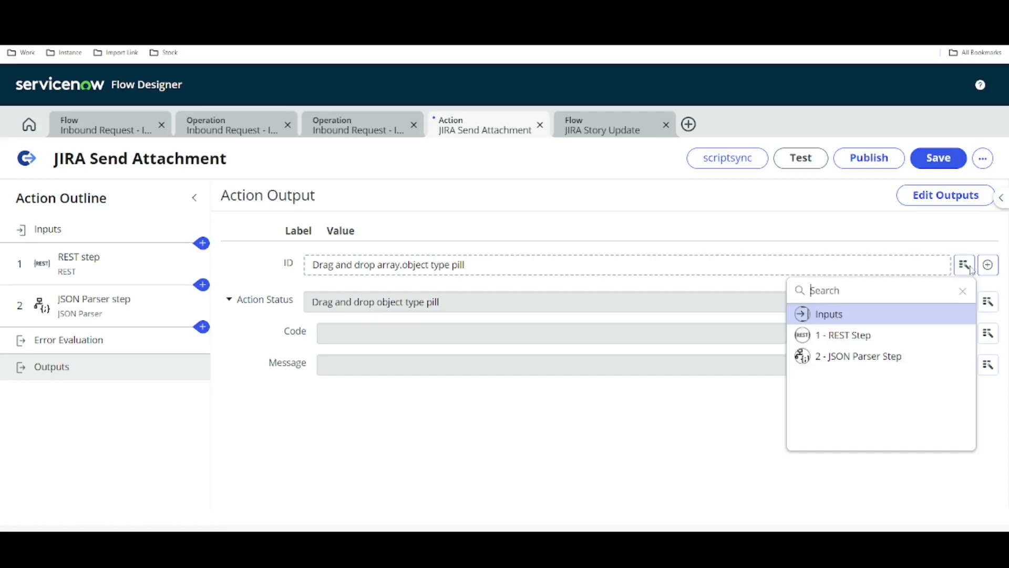
left_click(850, 365)
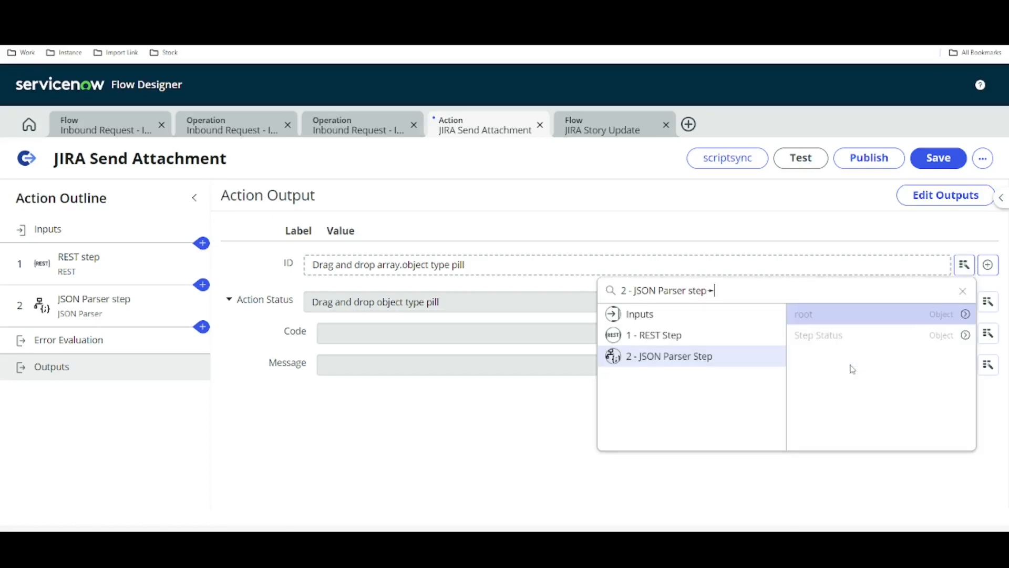
left_click(965, 314)
left_click(883, 319)
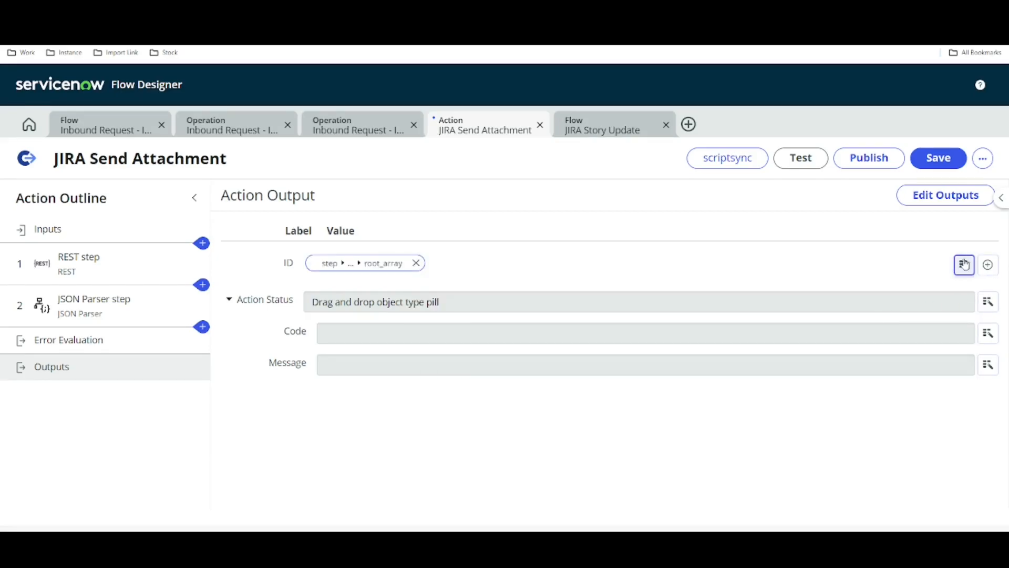
left_click(866, 160)
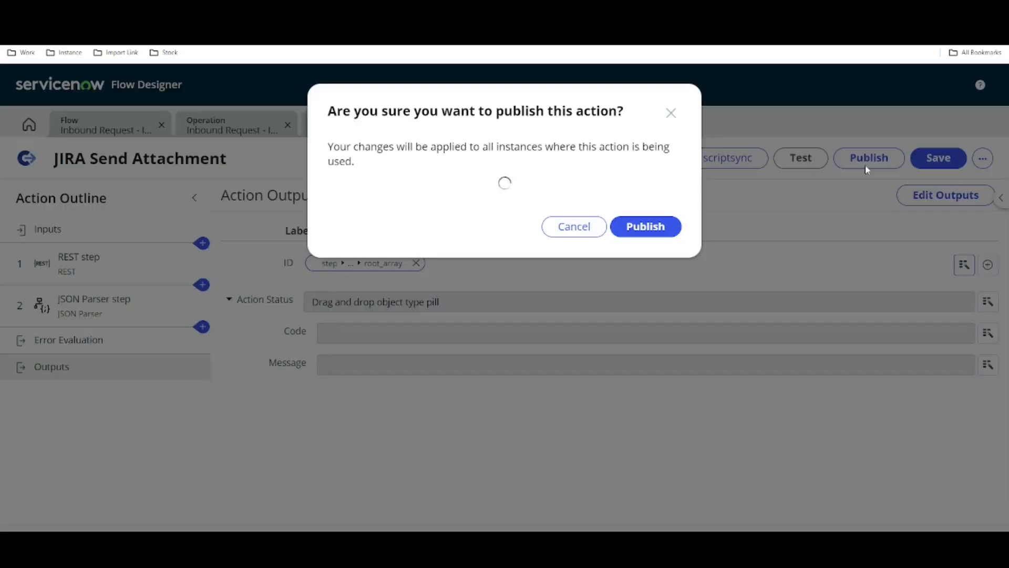
left_click(638, 231)
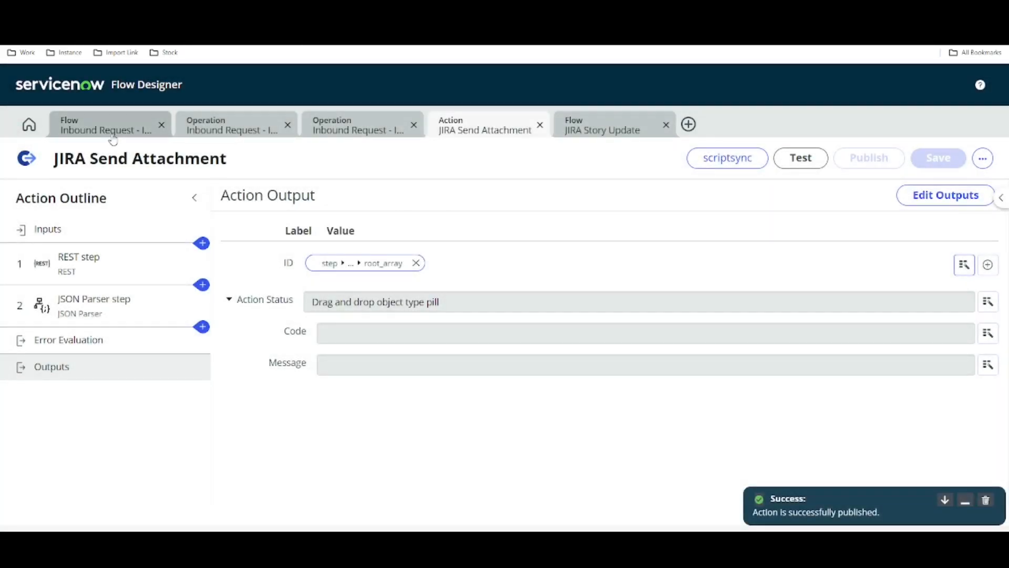
In the JIRA Story Update flow, add a For Each loop after JIRA Send Attachment that iterates over that action's ID output
left_click(573, 134)
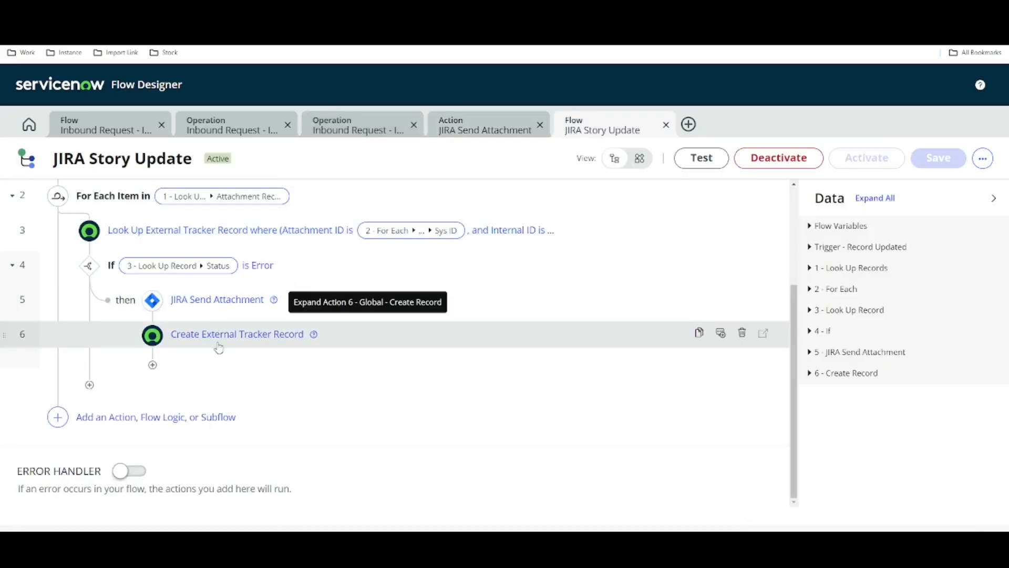
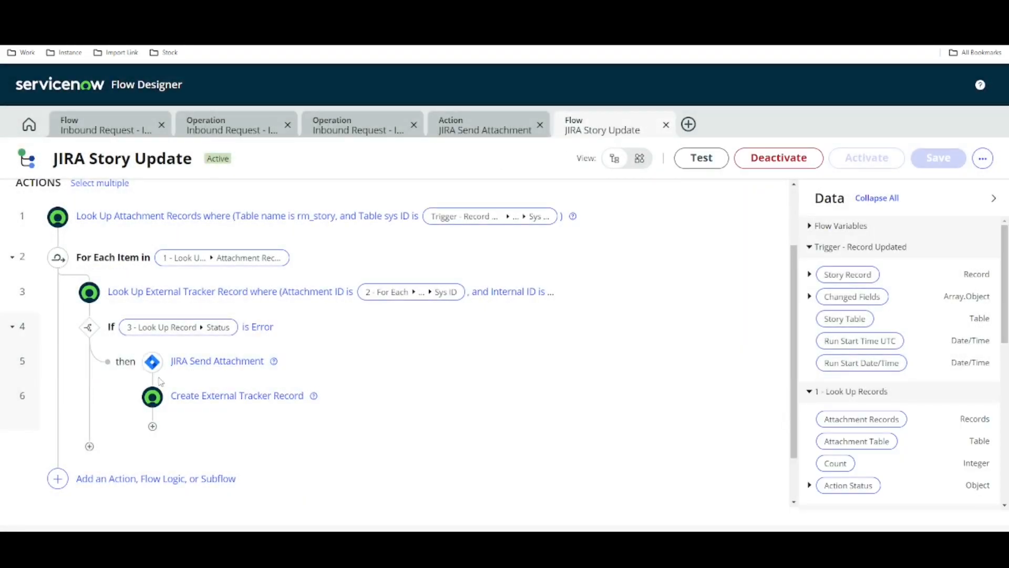
left_click(153, 384)
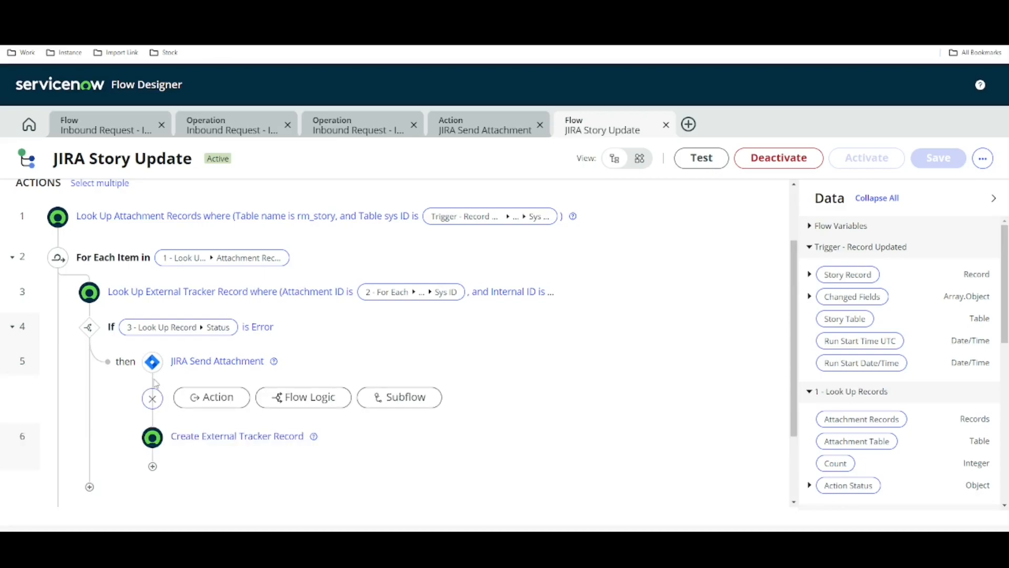
left_click(311, 397)
scroll(578, 445, "down", 2)
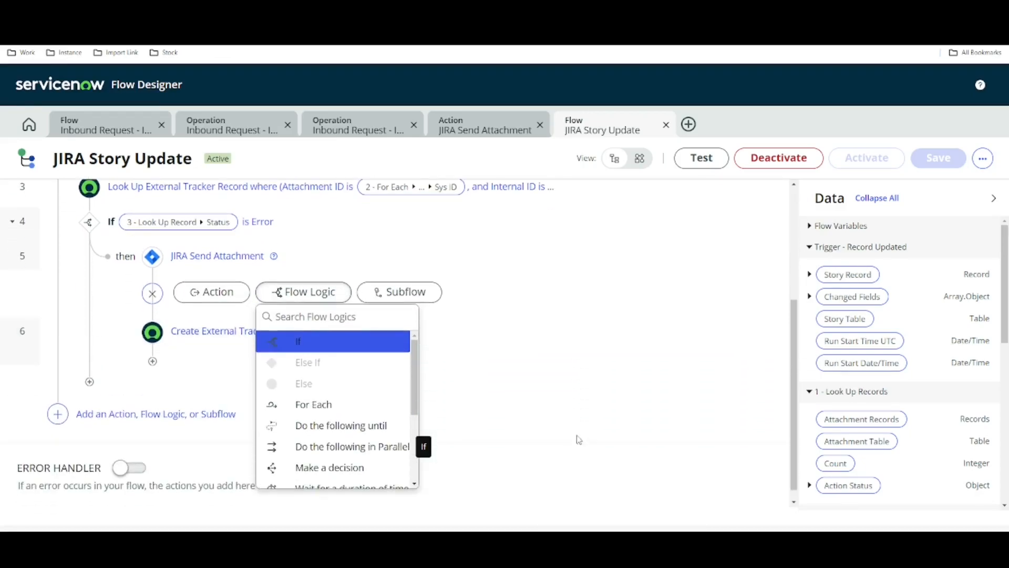
left_click(350, 413)
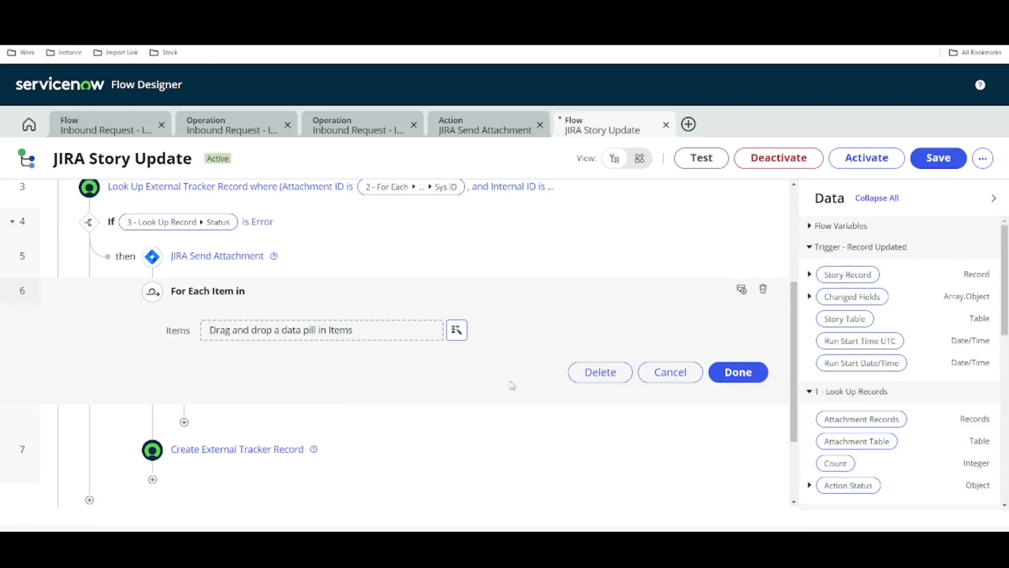
left_click(455, 332)
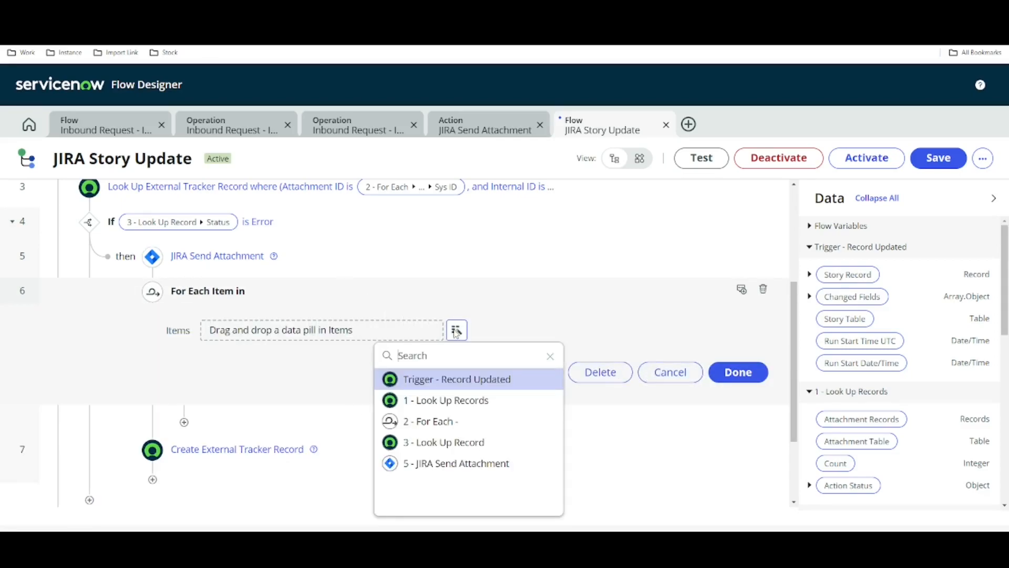
left_click(450, 473)
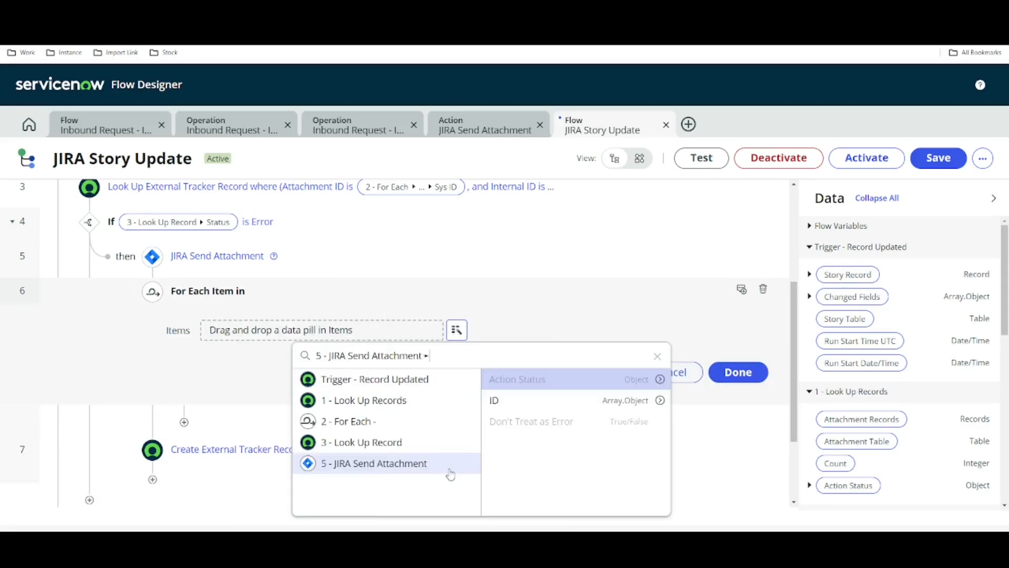
left_click(607, 406)
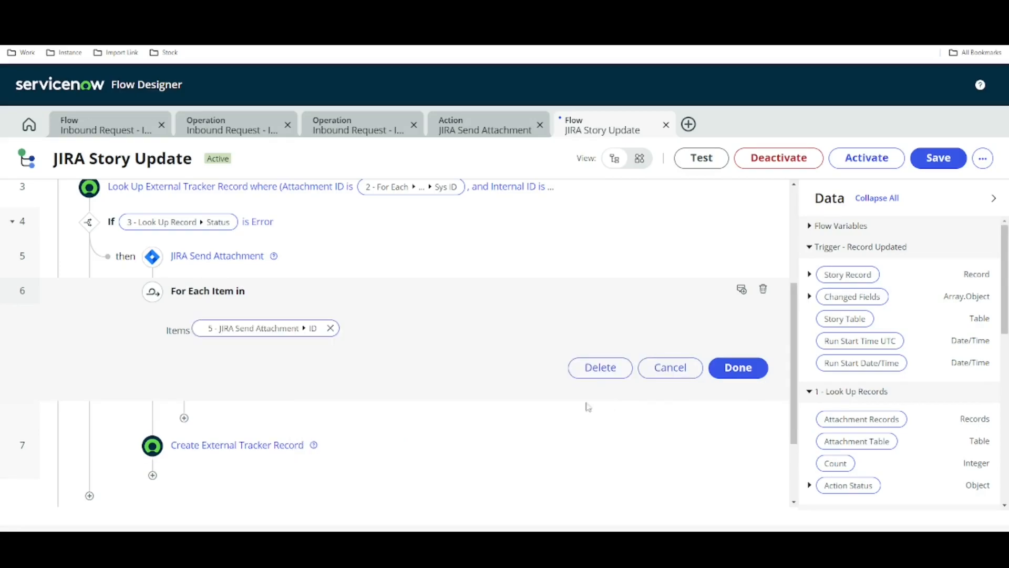
left_click(746, 367)
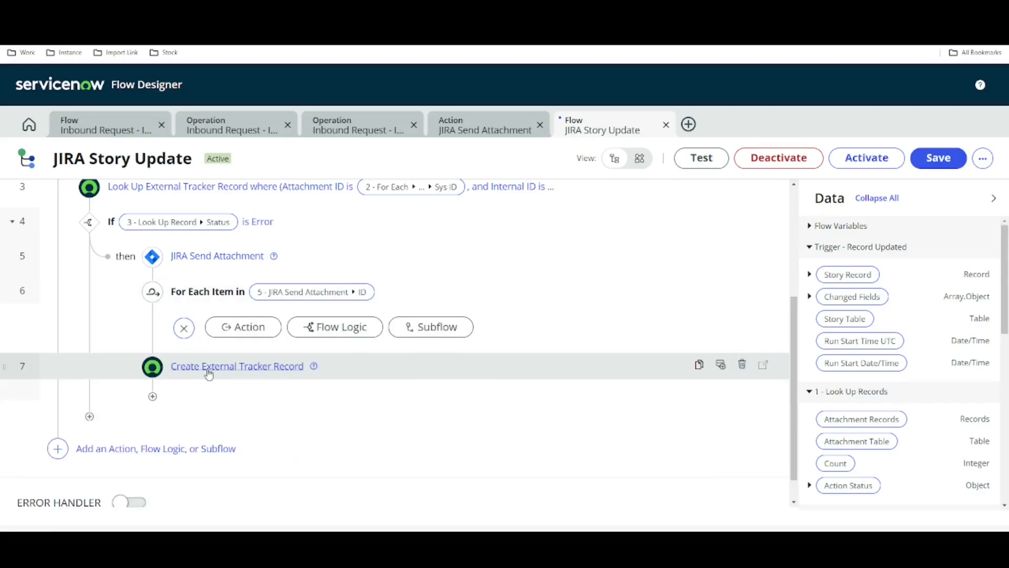
Move the Create External Tracker Record action inside the new For Each loop and open its settings
left_click(190, 328)
left_click_drag(6, 347, 189, 330)
left_click(247, 328)
scroll(618, 360, "down", 2)
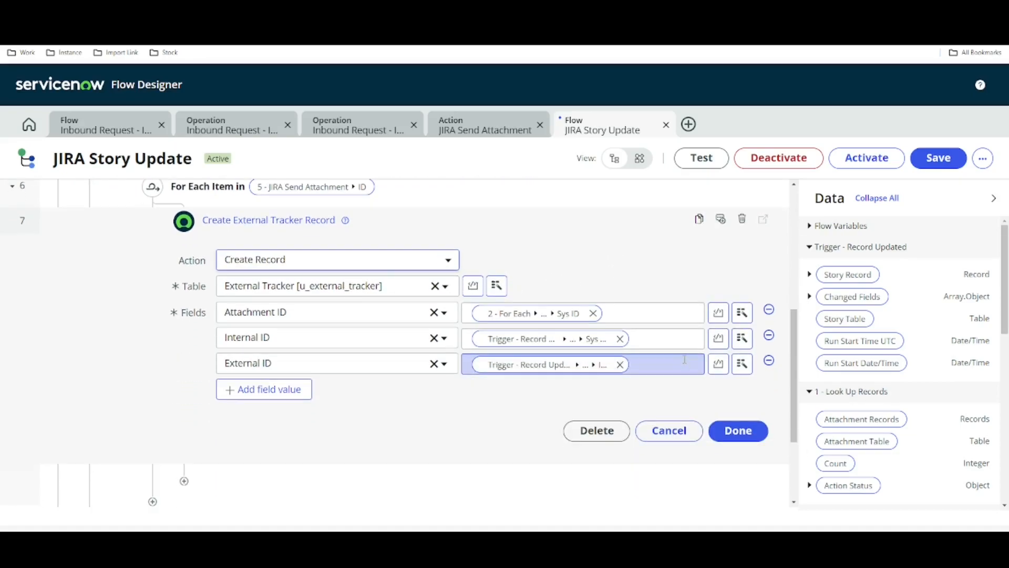
Add an External Attachment ID field to the Create External Tracker Record action
left_click(234, 391)
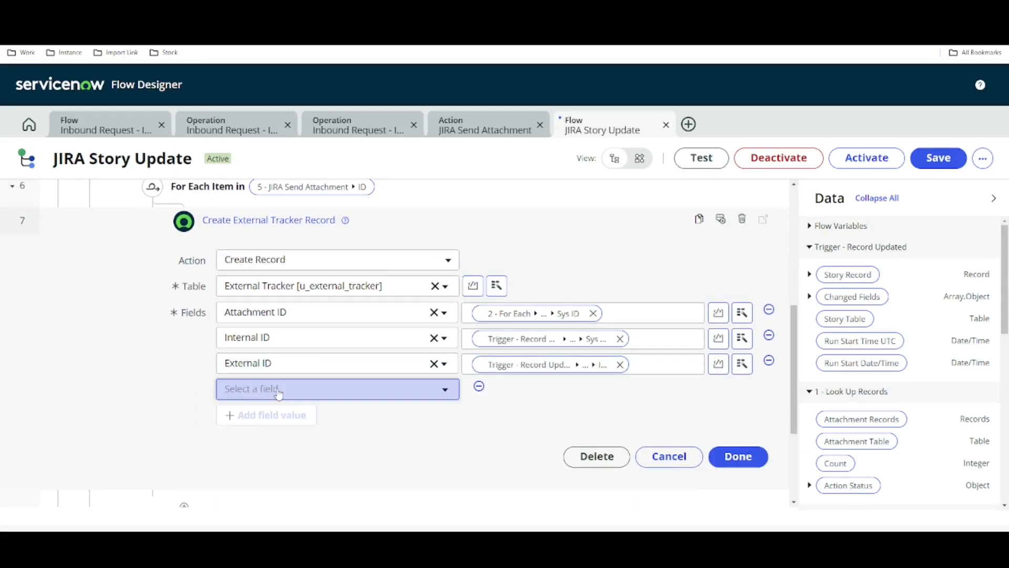
left_click(282, 394)
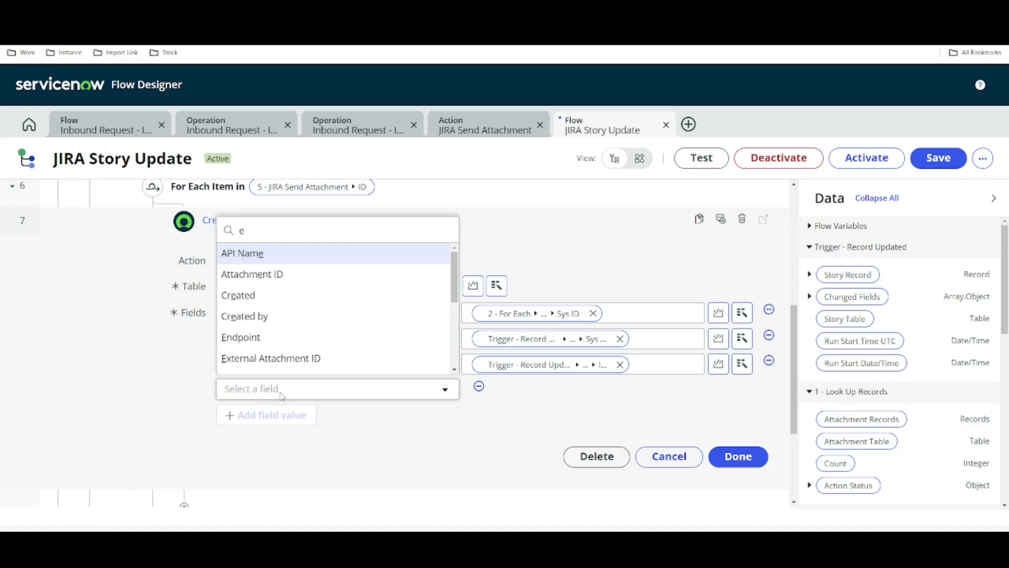
scroll(277, 302, "down", 1)
type("e")
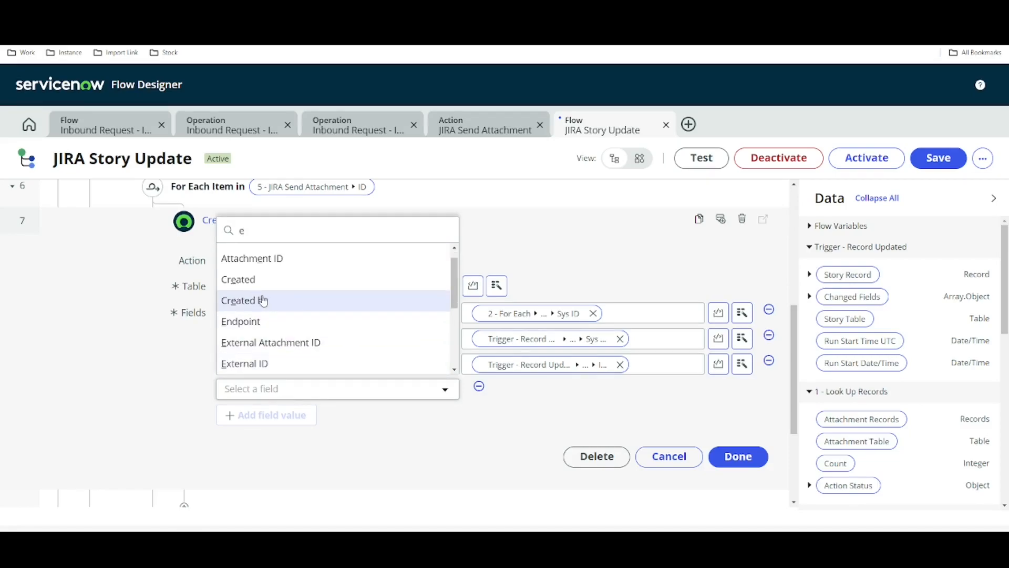
type("x")
left_click(279, 345)
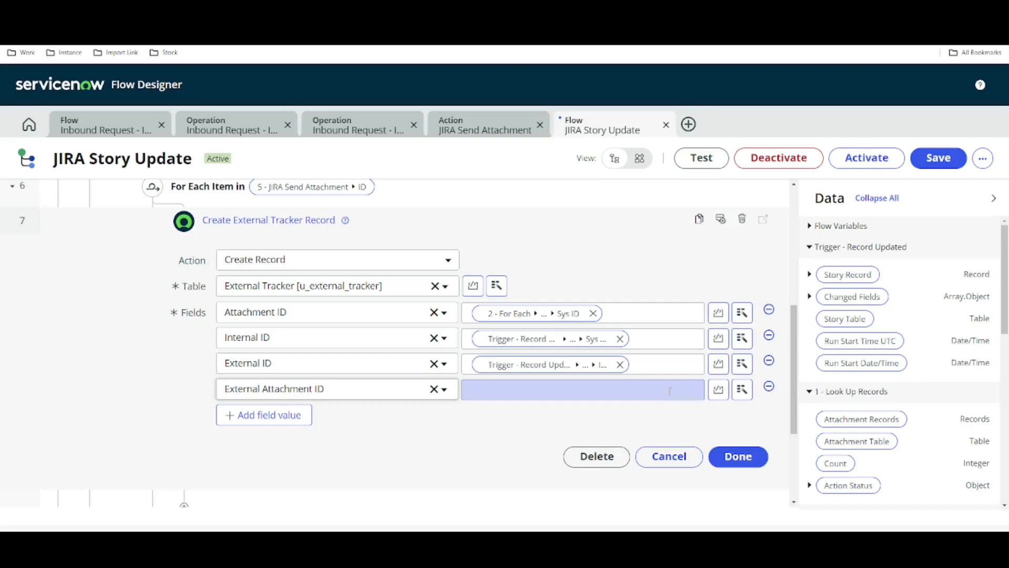
Map External Attachment ID to the id of root_array_object from the 6 - For Each loop and finish editing the action
left_click(741, 389)
left_click(752, 338)
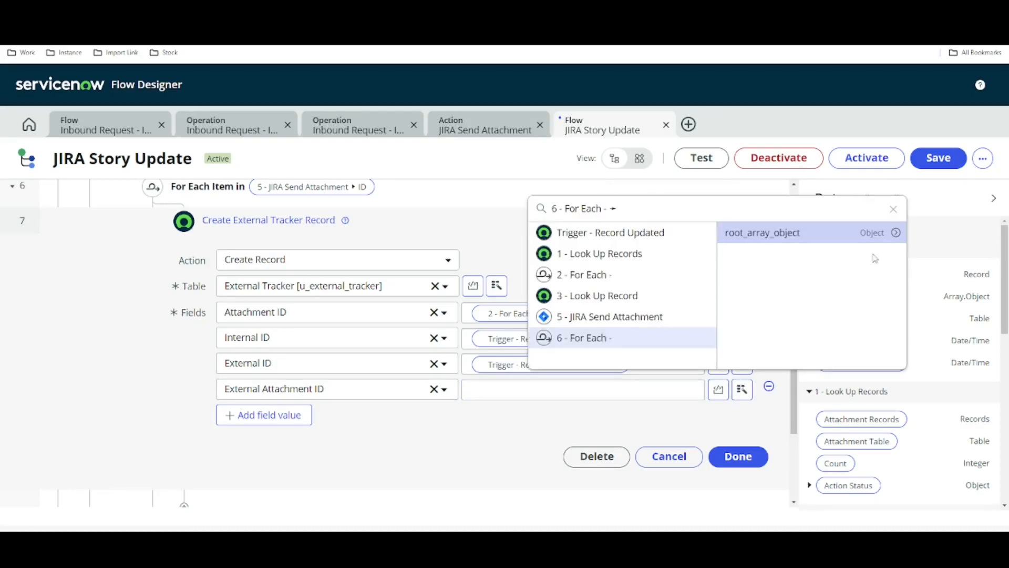
left_click(896, 233)
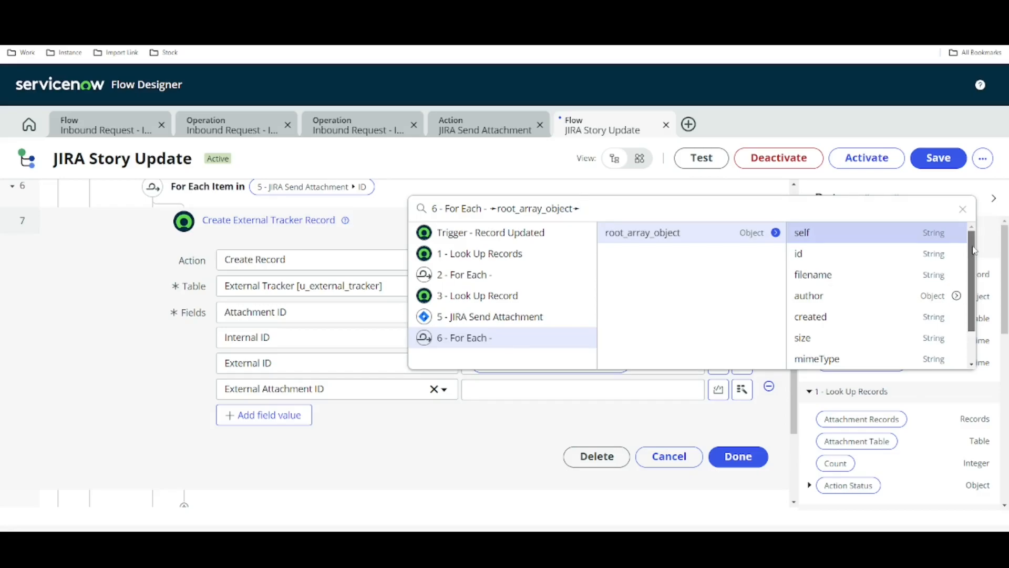
mouse_move(973, 251)
left_mouse_down()
mouse_move(972, 295)
mouse_move(969, 238)
left_mouse_up()
left_click(804, 255)
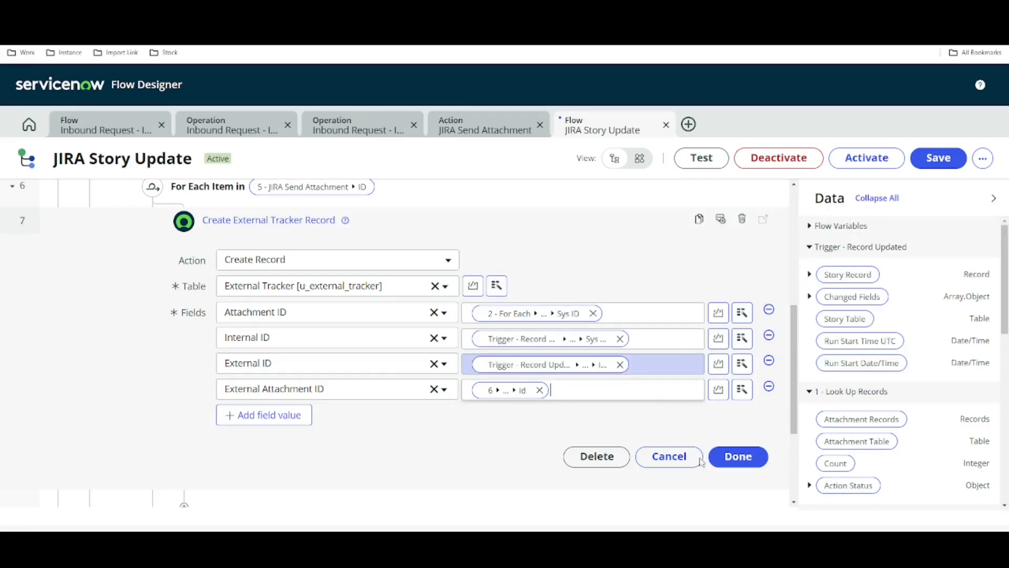
left_click(739, 457)
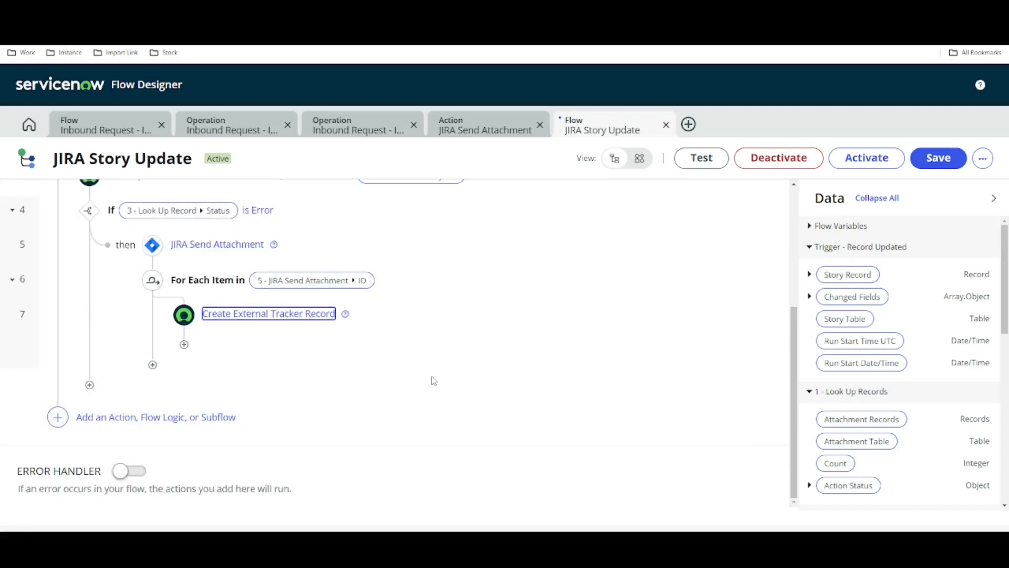
Remap the JIRA Send Attachment action's Issue Key to the trigger Story Record's ID field and activate the flow
scroll(303, 344, "up", 3)
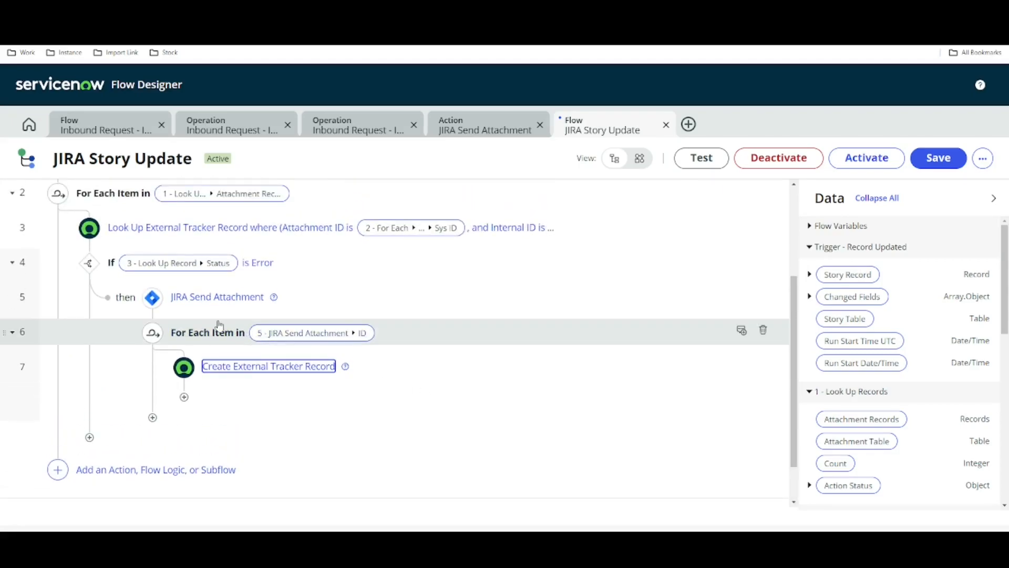
left_click(314, 401)
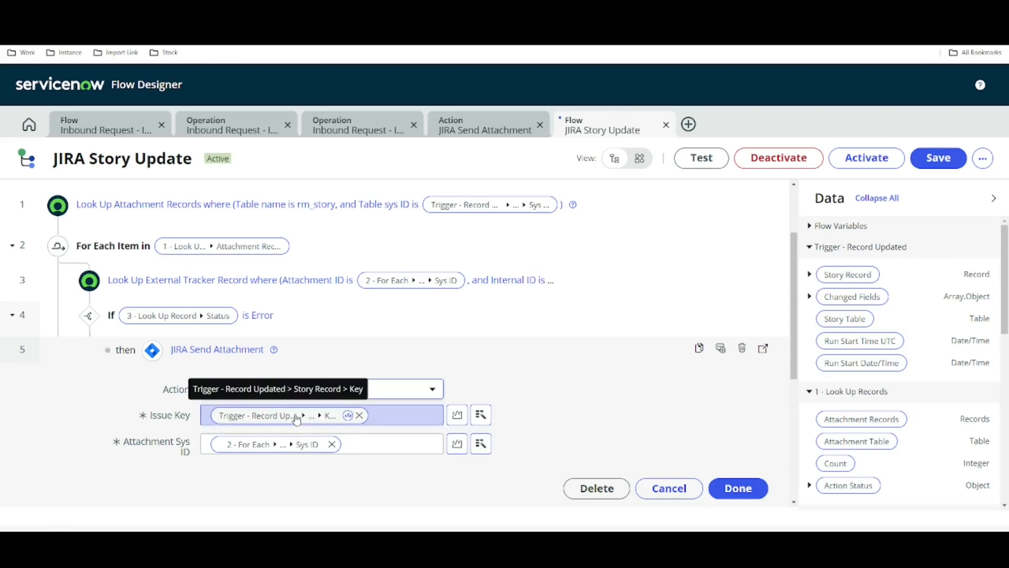
left_click(360, 415)
left_click(481, 414)
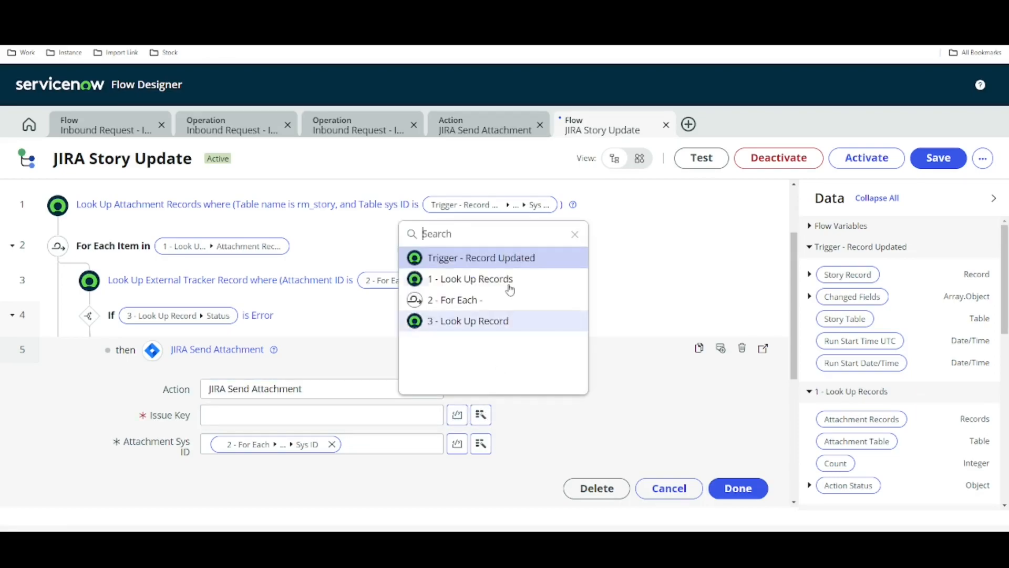
left_click(547, 261)
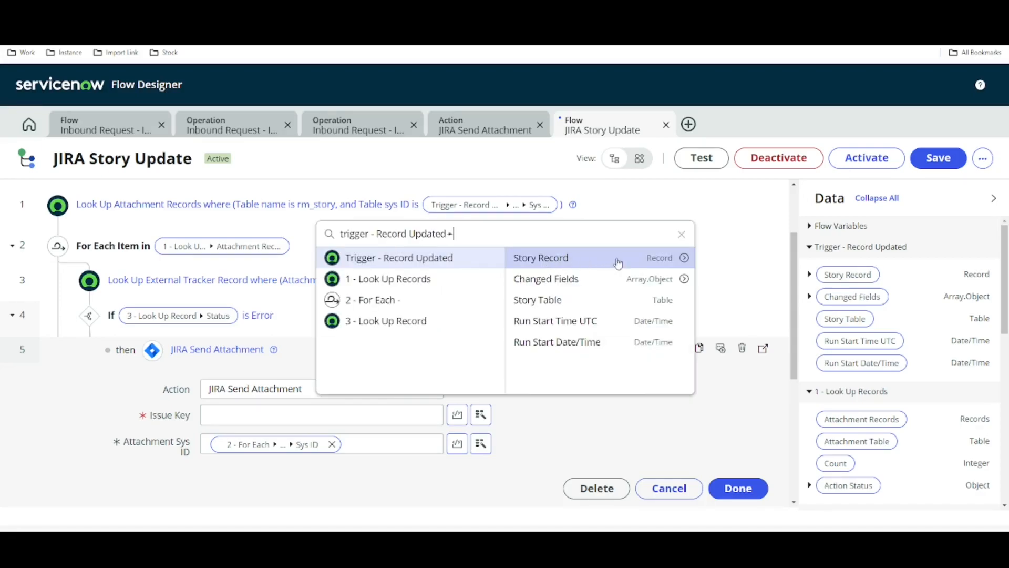
left_click(684, 259)
type("id")
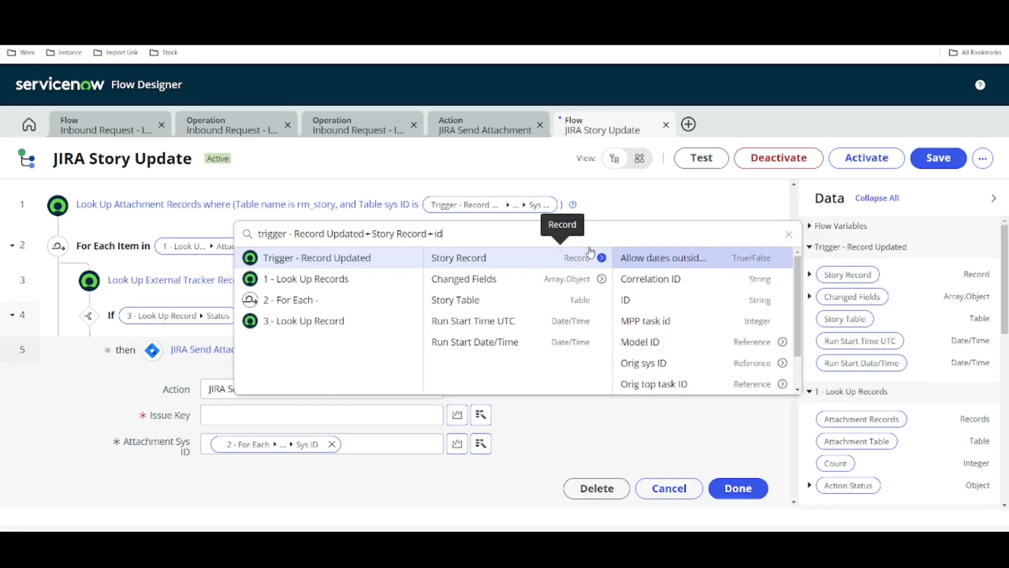
left_click(638, 299)
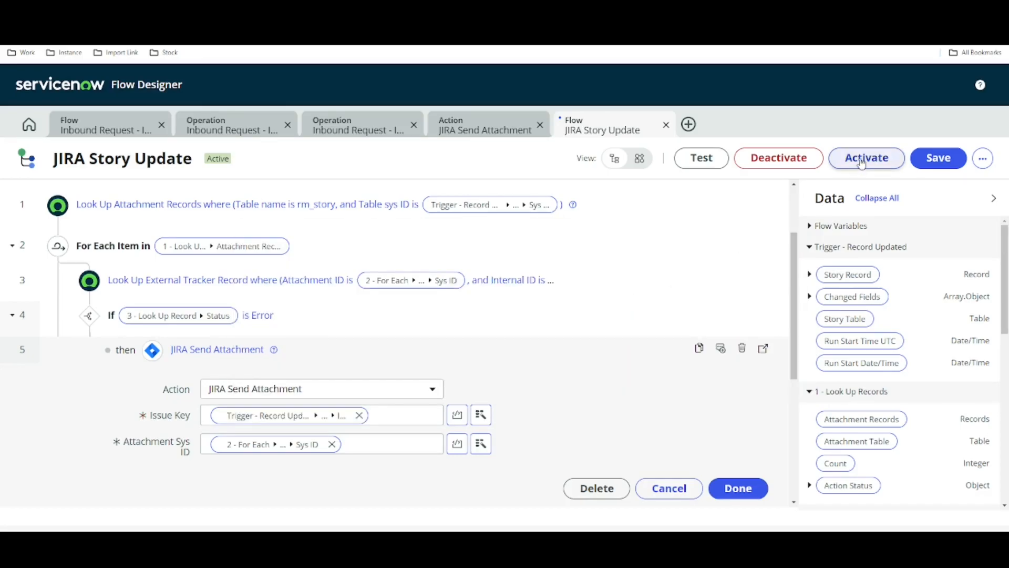
left_click(861, 160)
left_click(614, 256)
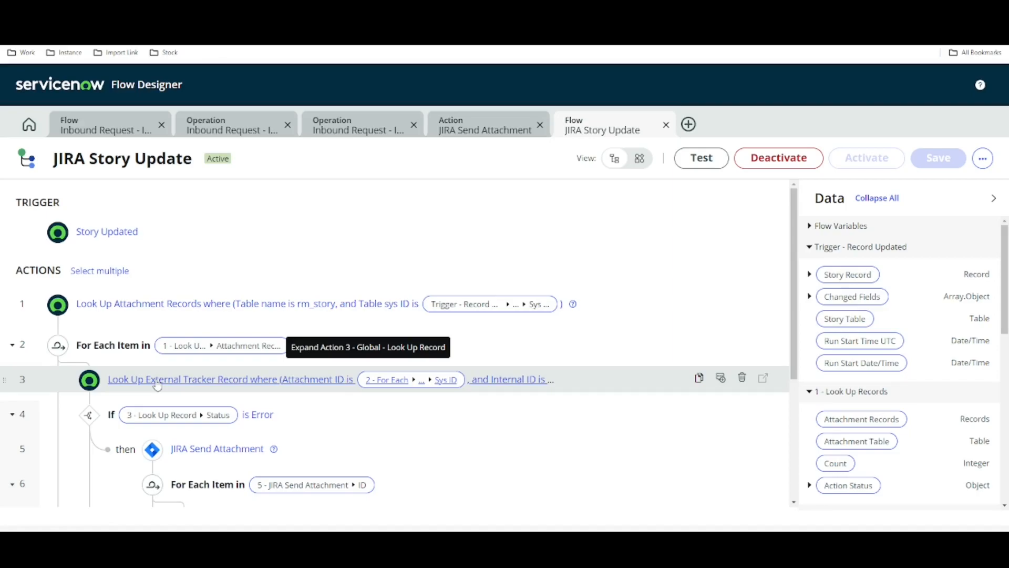
Set the JIRA Story Update flow's reporting level to On (Flows, Actions, and Steps)
scroll(194, 373, "down", 1)
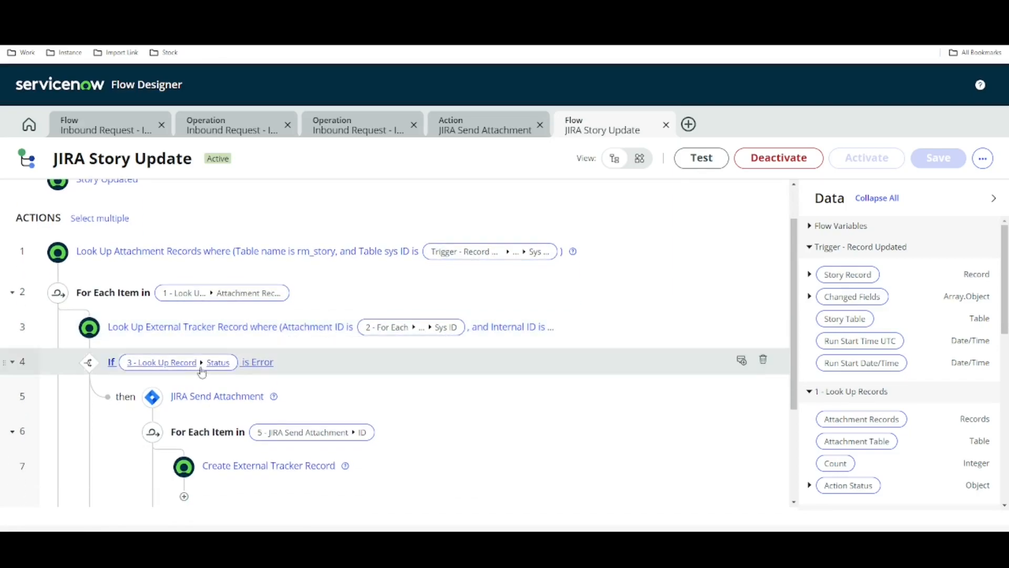
scroll(315, 345, "down", 3)
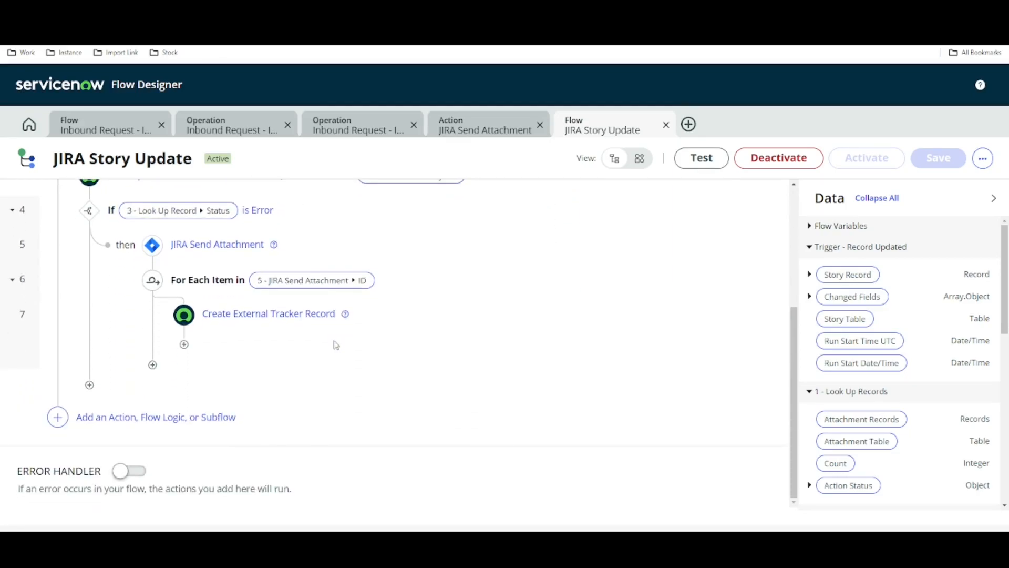
scroll(333, 342, "up", 1)
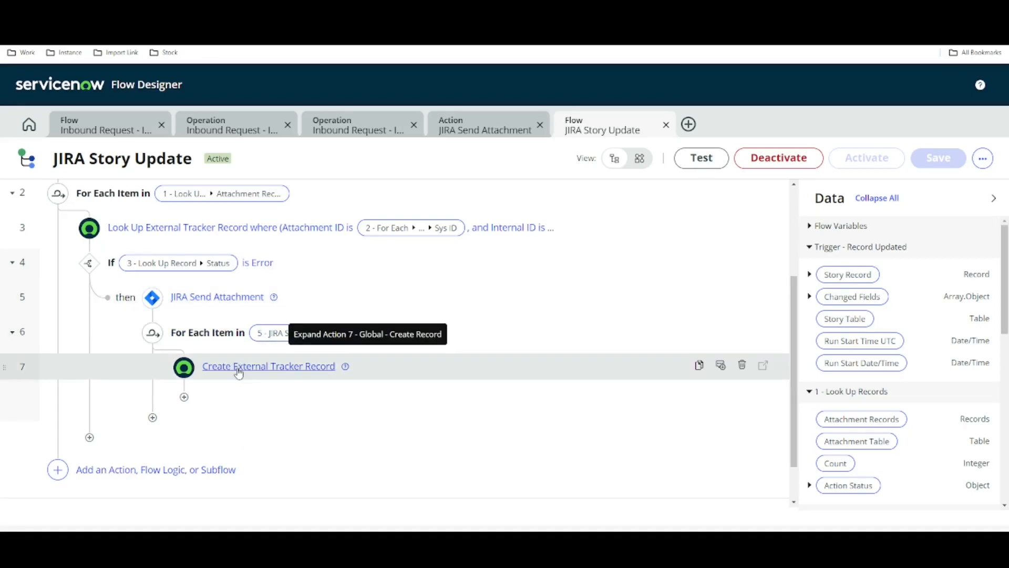
left_click(983, 158)
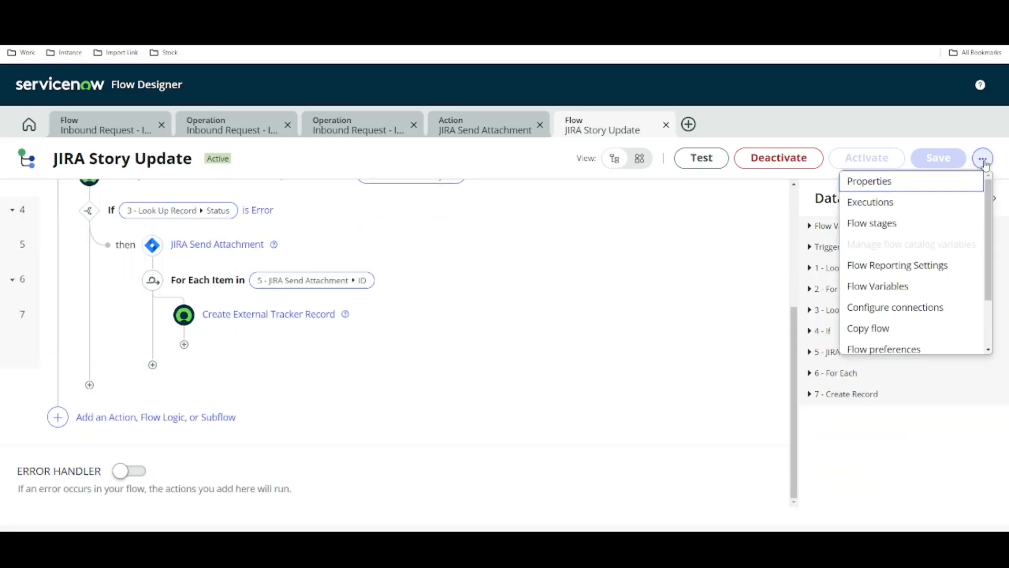
left_click(875, 267)
left_click(527, 190)
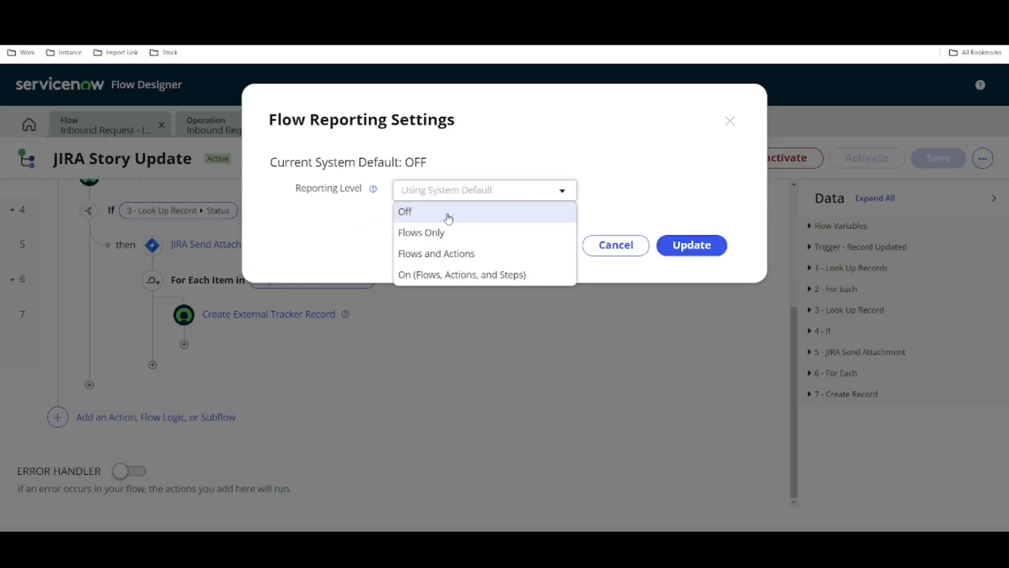
left_click(462, 275)
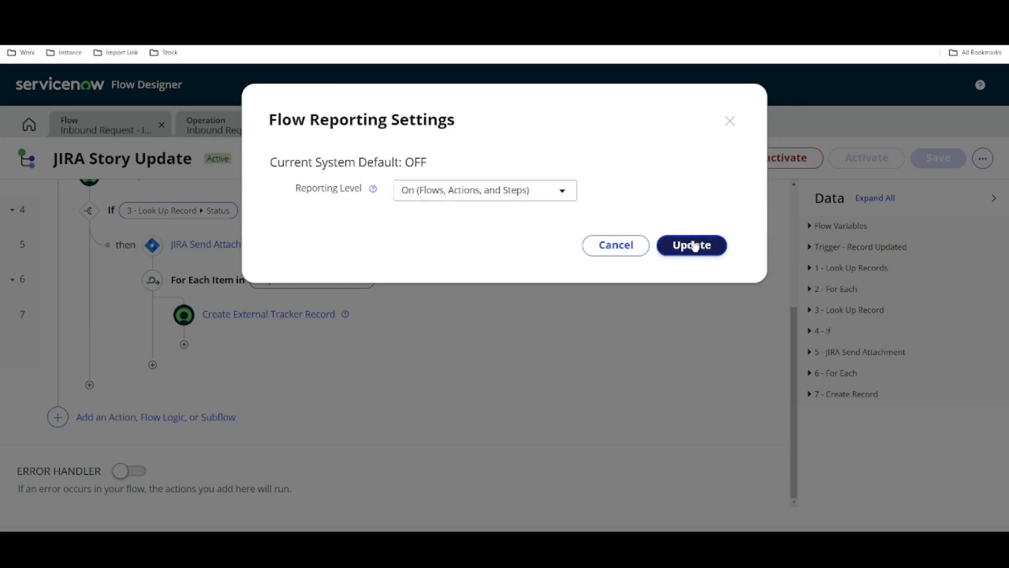
left_click(689, 243)
left_click(615, 259)
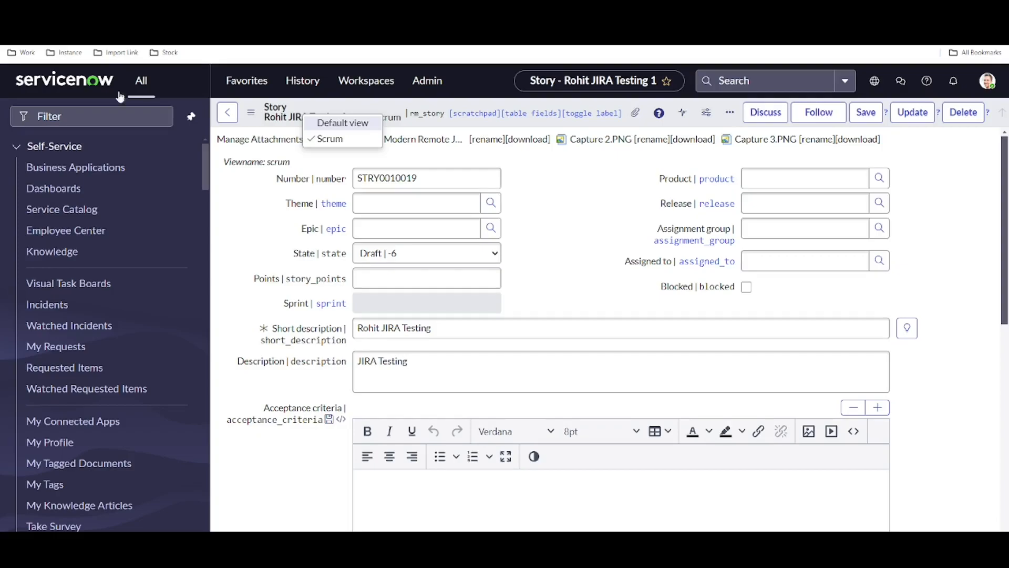
Attach Capture 4.PNG to the test story, edit its short description and save the record to trigger the flow
left_click(243, 192)
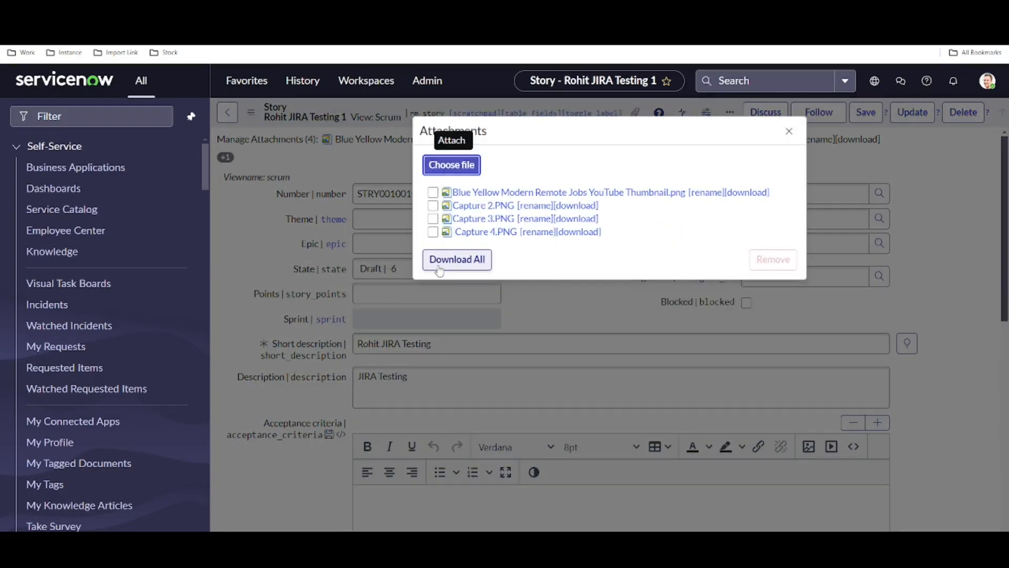
left_click(789, 131)
left_click(528, 352)
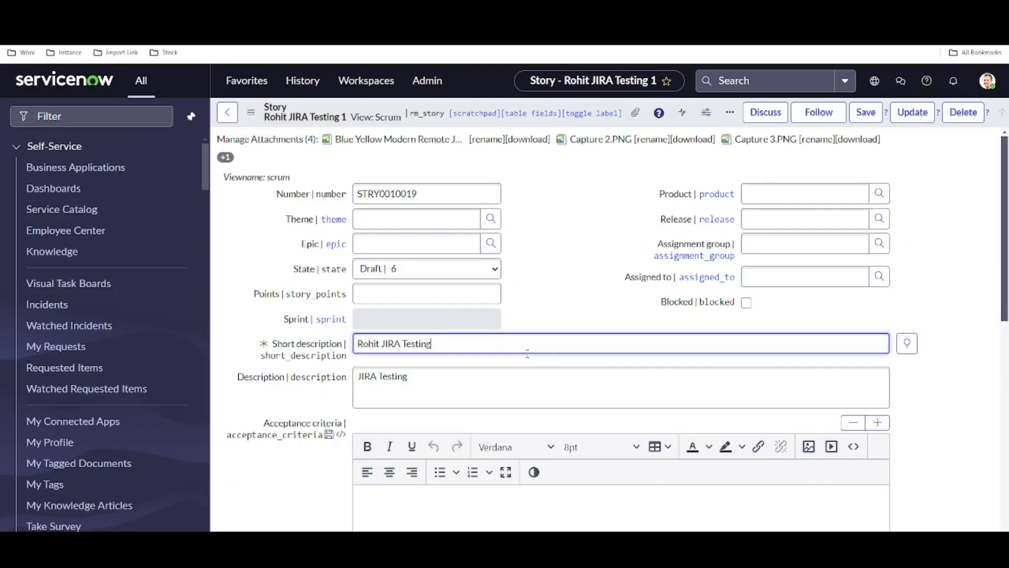
type("fr")
right_click(368, 115)
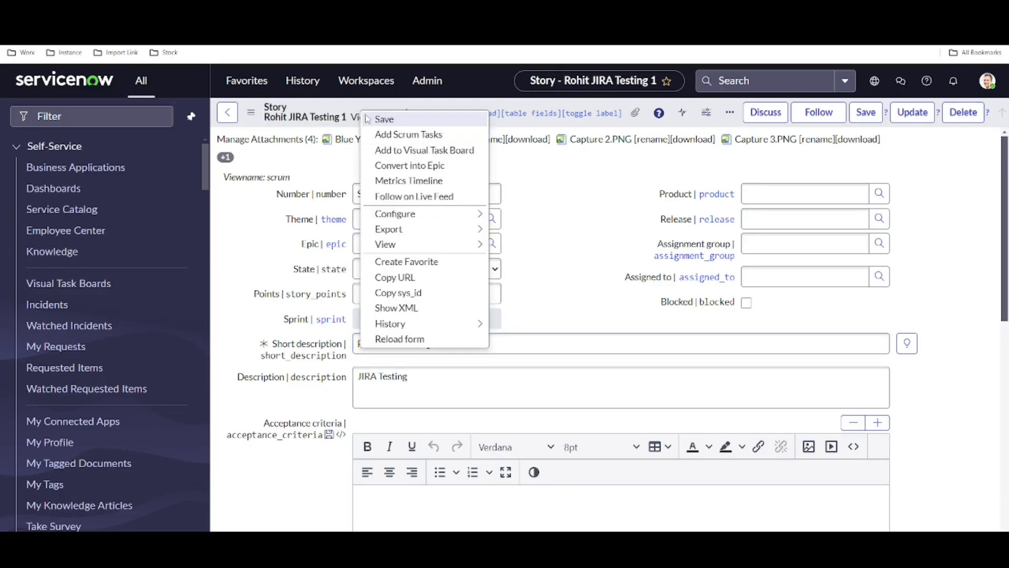
left_click(369, 117)
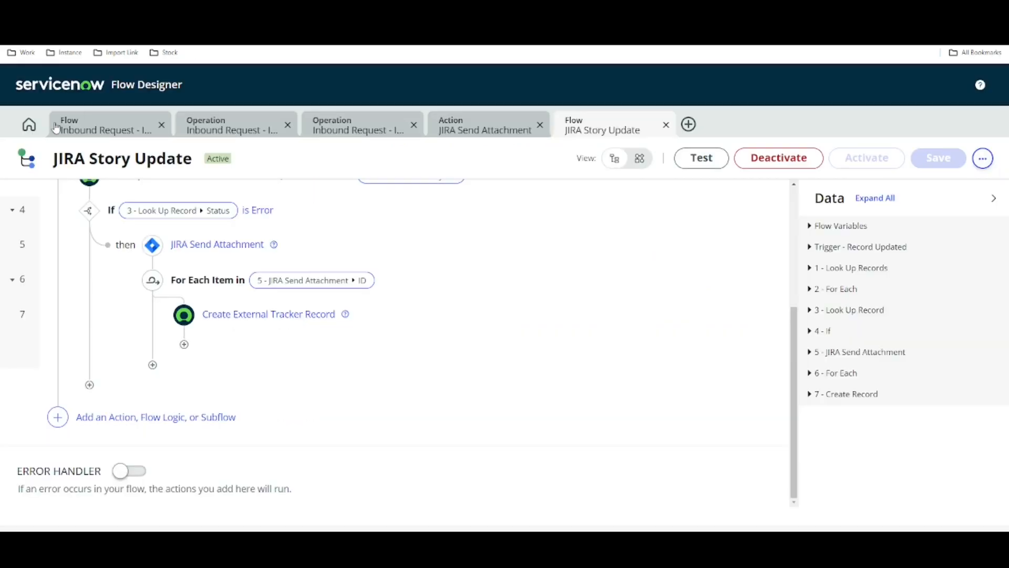
Open the latest JIRA Story Update execution in Flow Designer and examine the action states for loop iteration 4
left_click(29, 125)
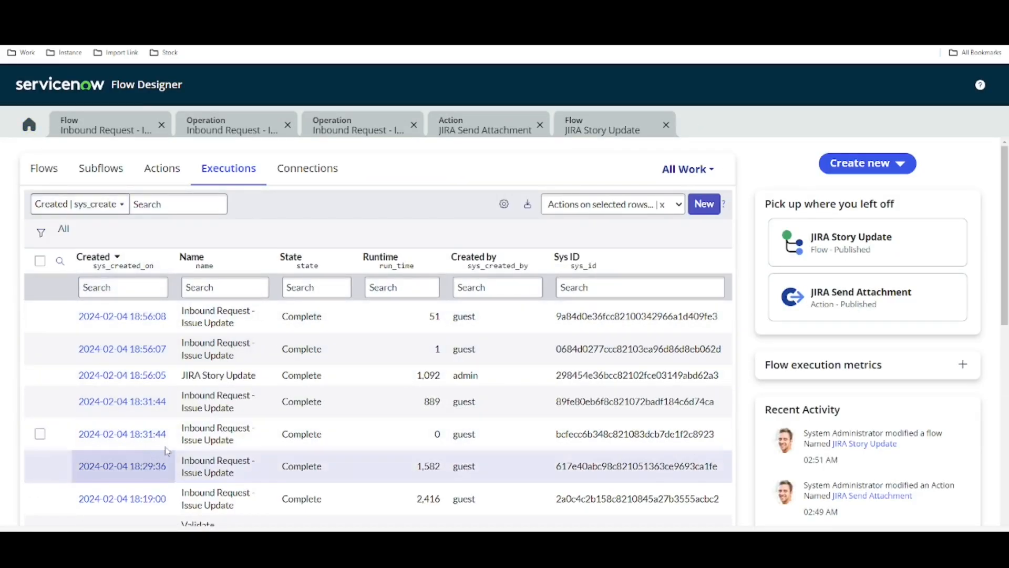
scroll(167, 453, "down", 1)
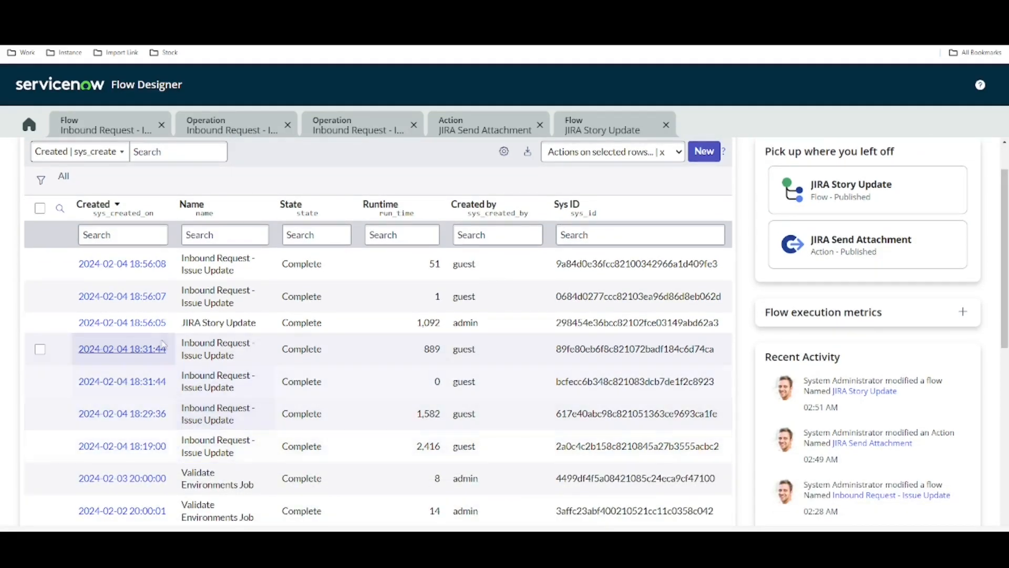
left_click(131, 323)
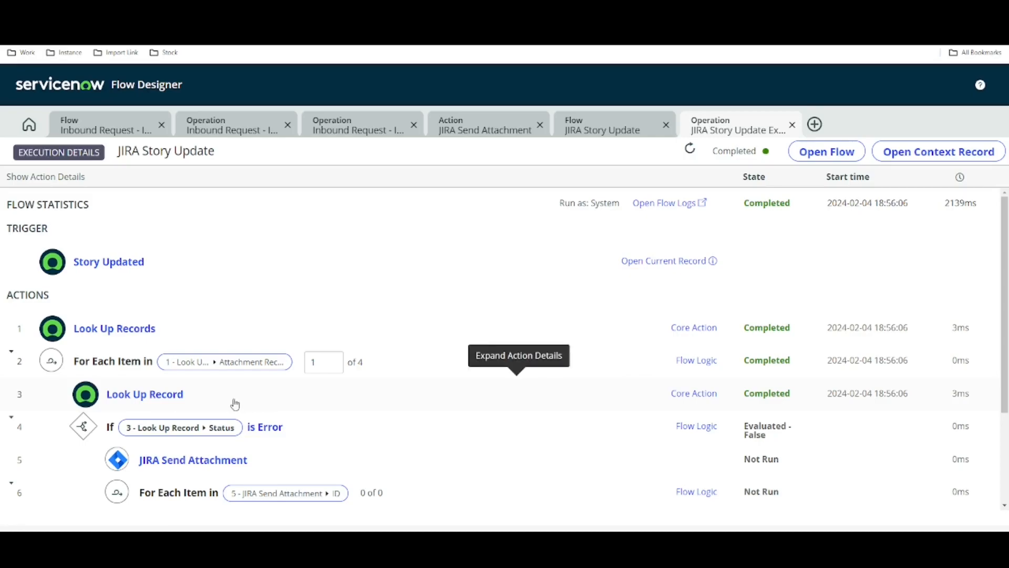
left_click(334, 361)
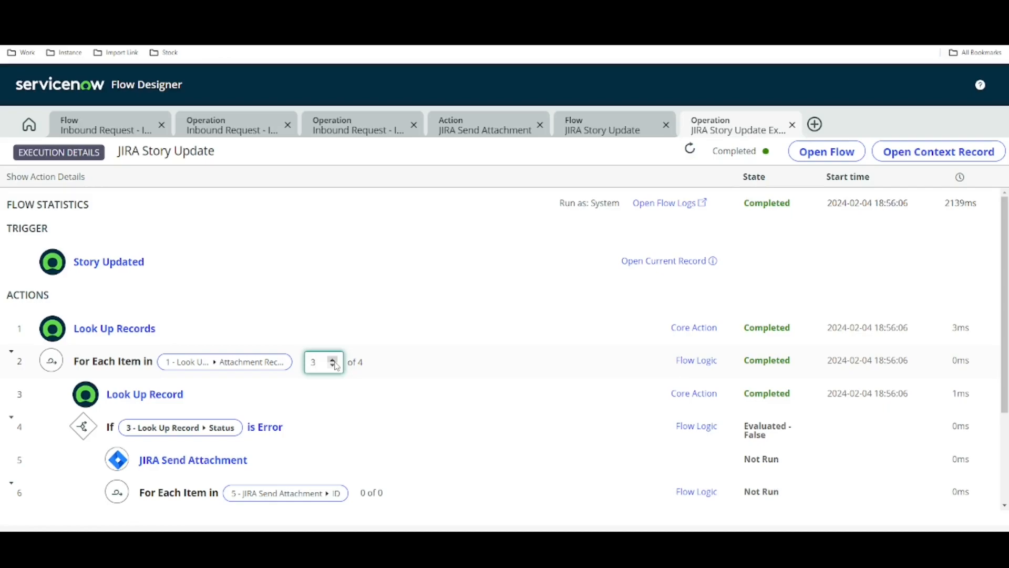
left_click(336, 363)
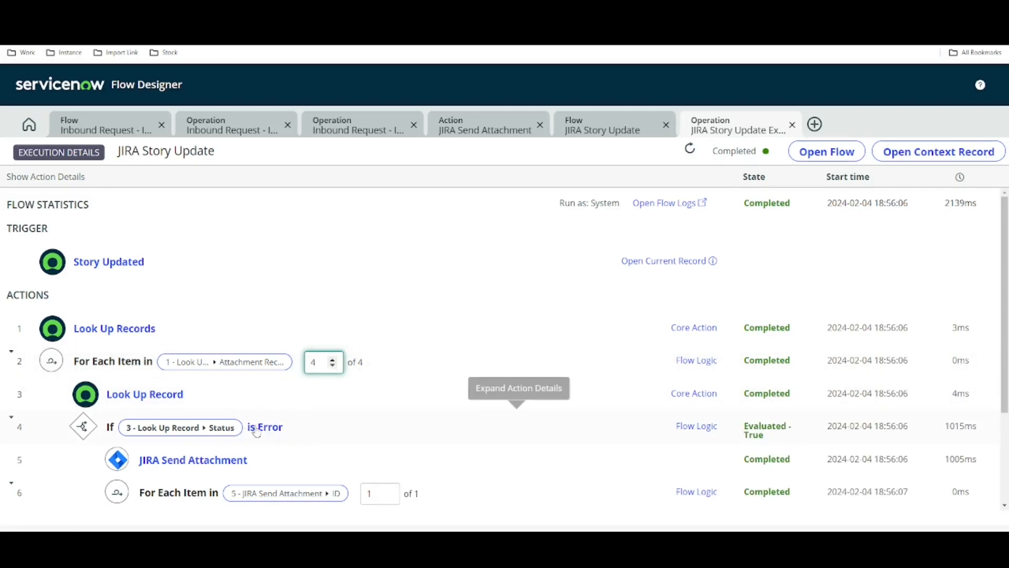
scroll(323, 405, "down", 2)
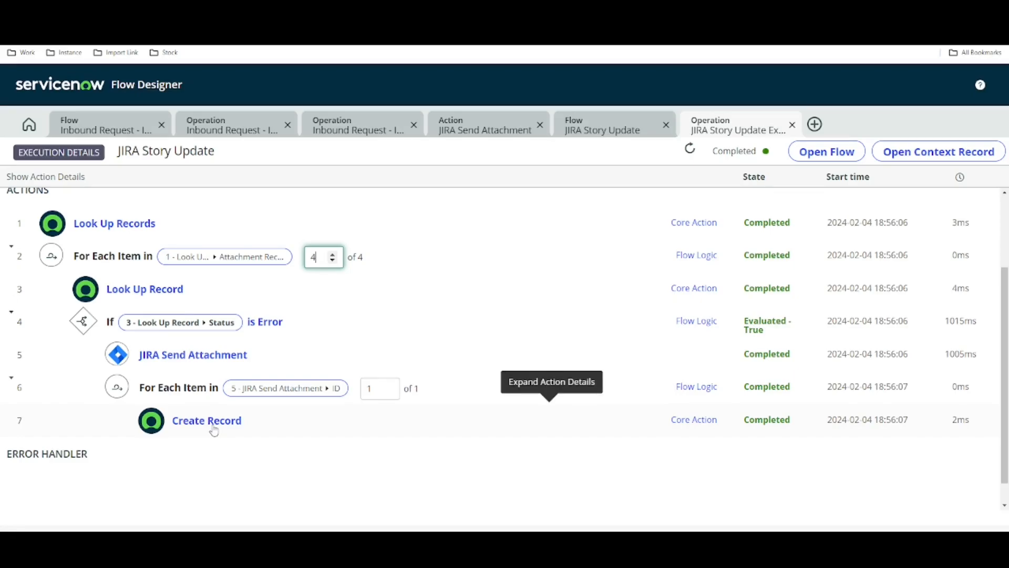
Reload issue TRAN-33 in Jira to check its attachments and return to the executions list in Flow Designer
left_click(589, 12)
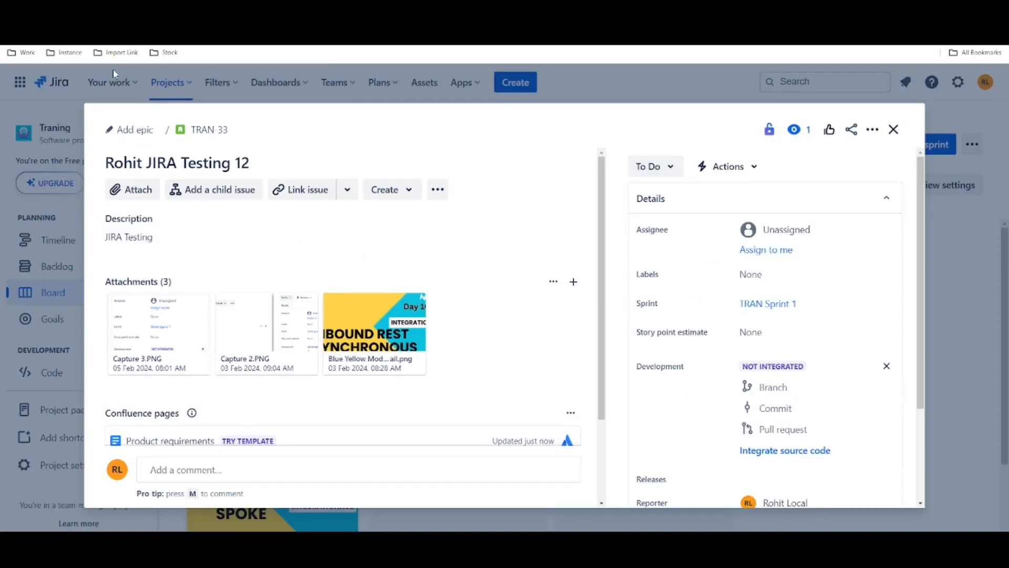
key("F5")
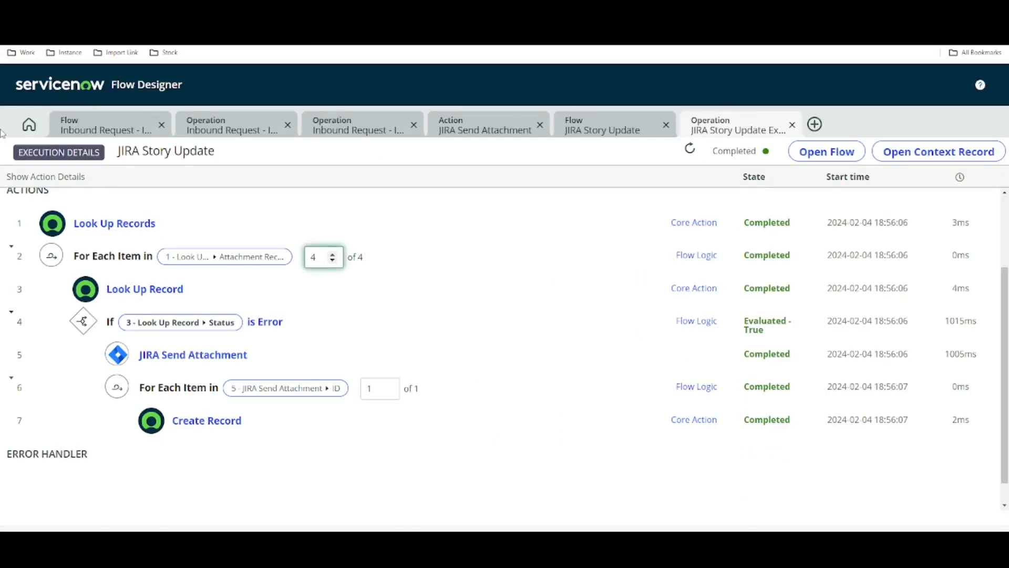
left_click(20, 125)
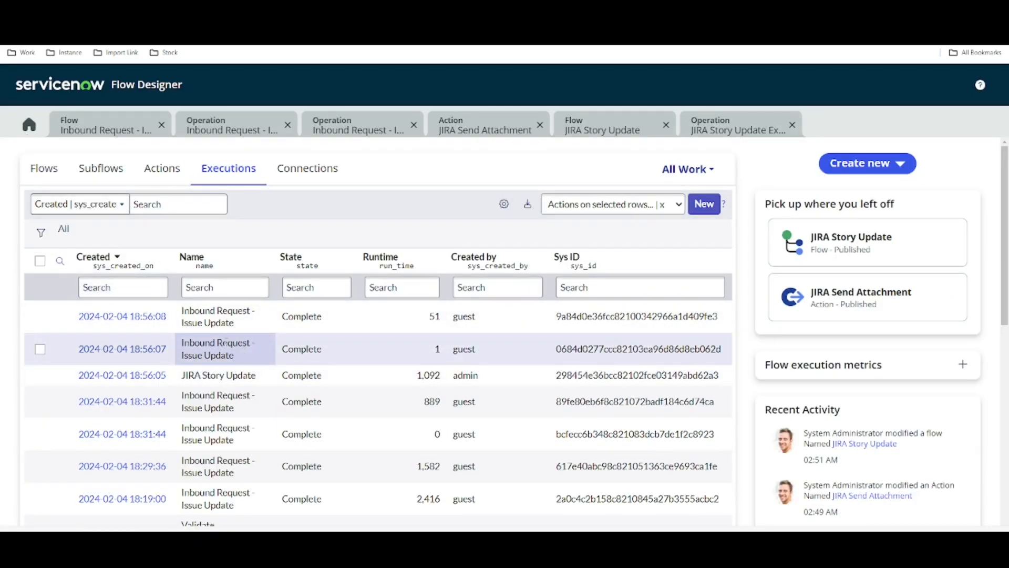
Open the latest Inbound Request - Issue Update execution and examine the action states for loop iteration 4
left_click(154, 318)
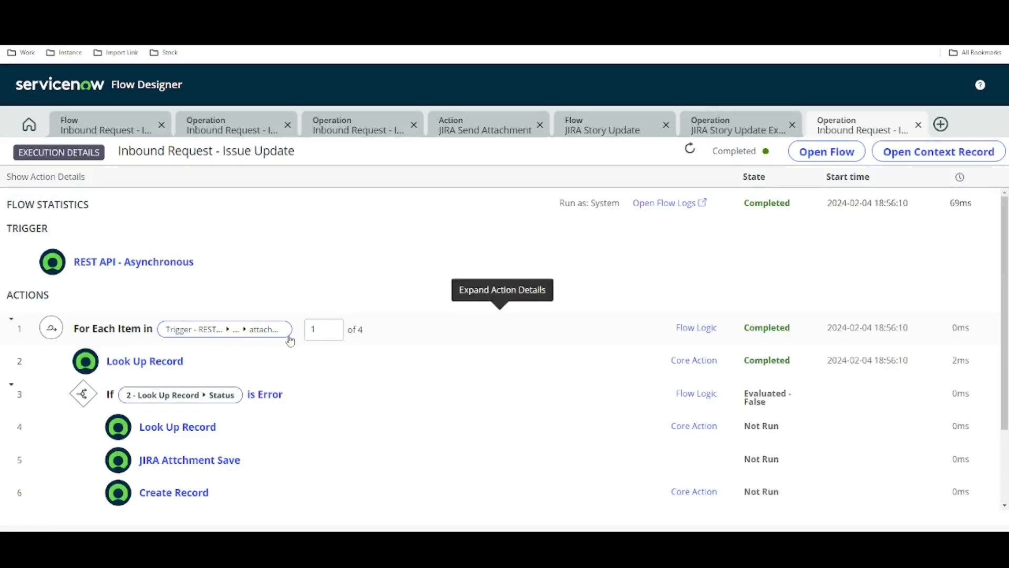
left_click(334, 328)
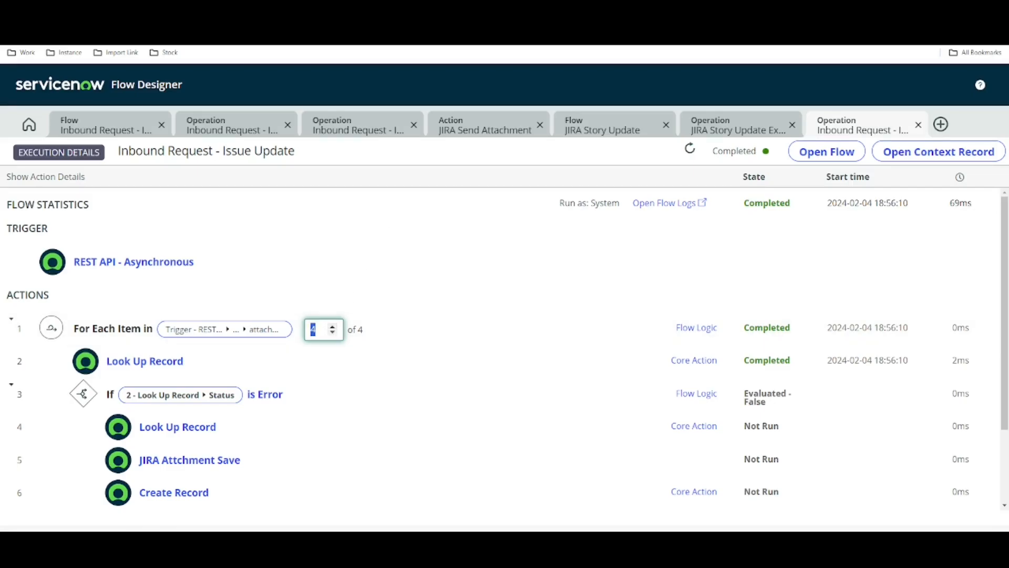
Compare the attachments on Jira issue TRAN-33 with those on the ServiceNow story STRY0010019
left_click(407, 13)
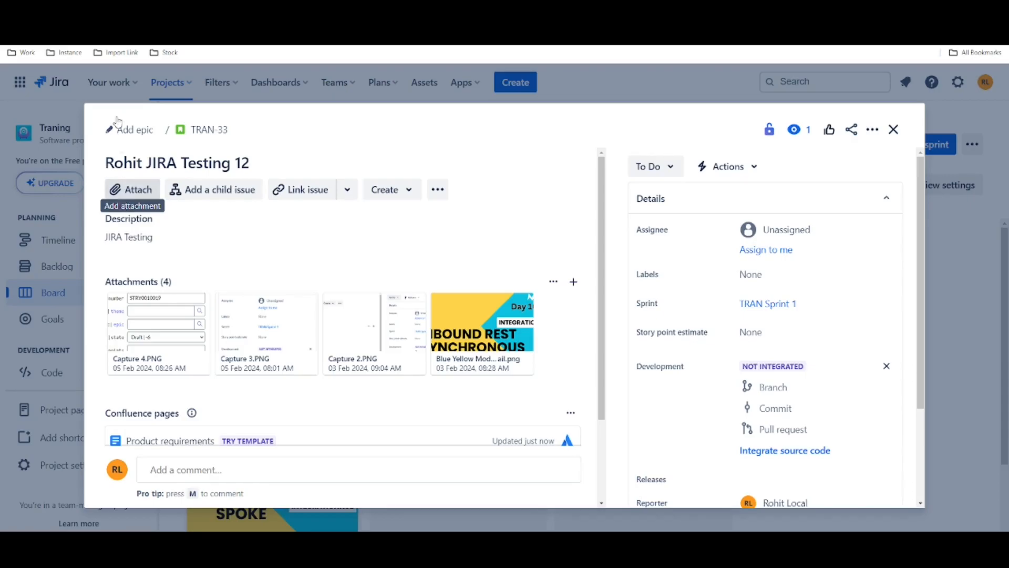
left_click(294, 13)
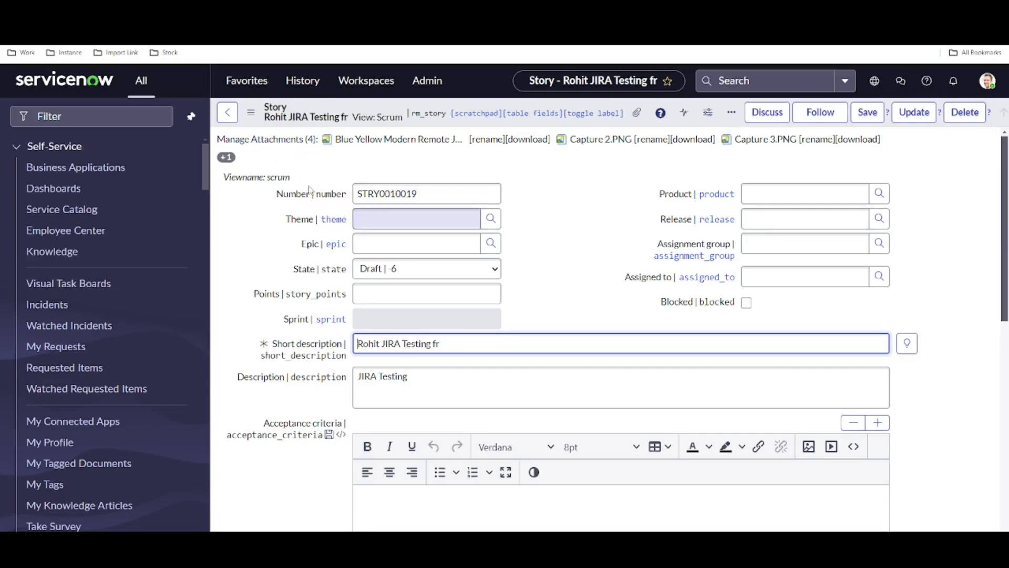
left_click(363, 11)
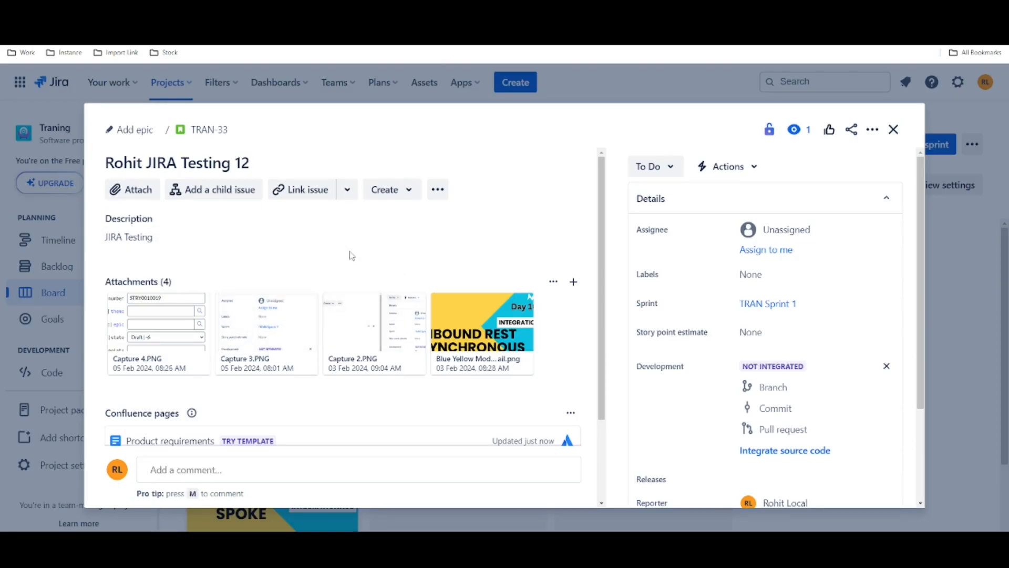
Refresh the External Trackers list filtered to records created today and check the newest entry
left_click(253, 11)
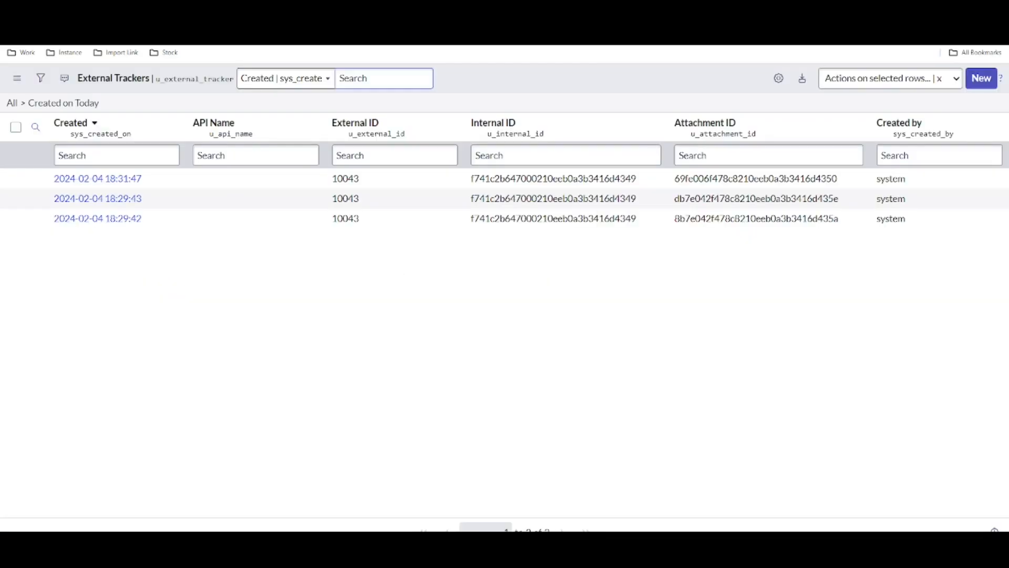
left_click(83, 103)
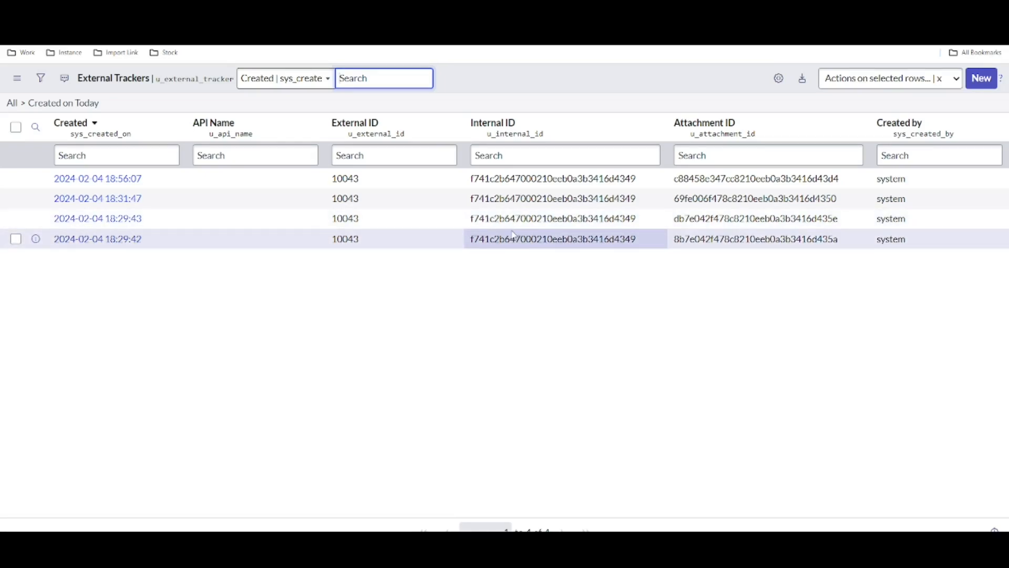
left_click(135, 180)
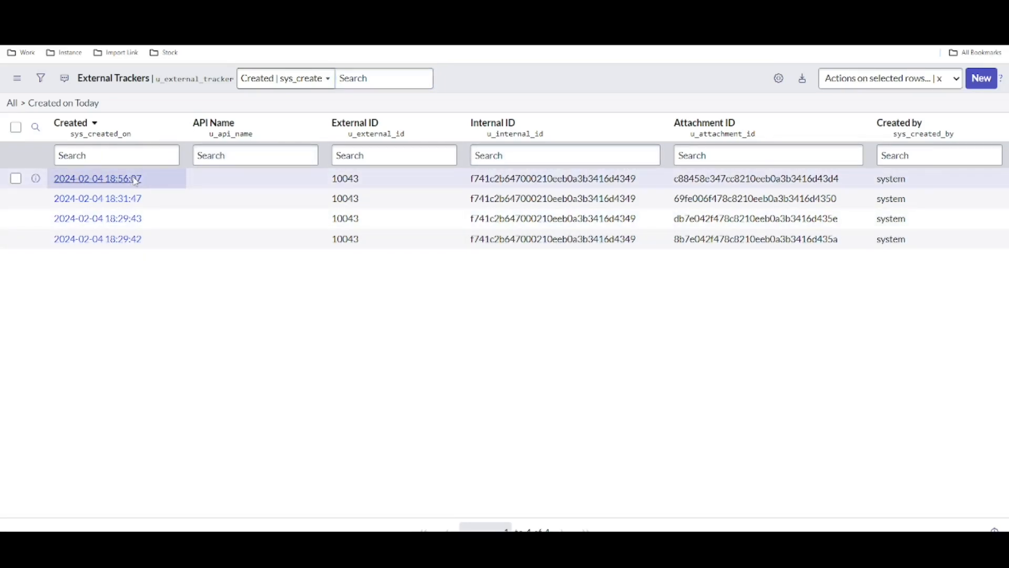